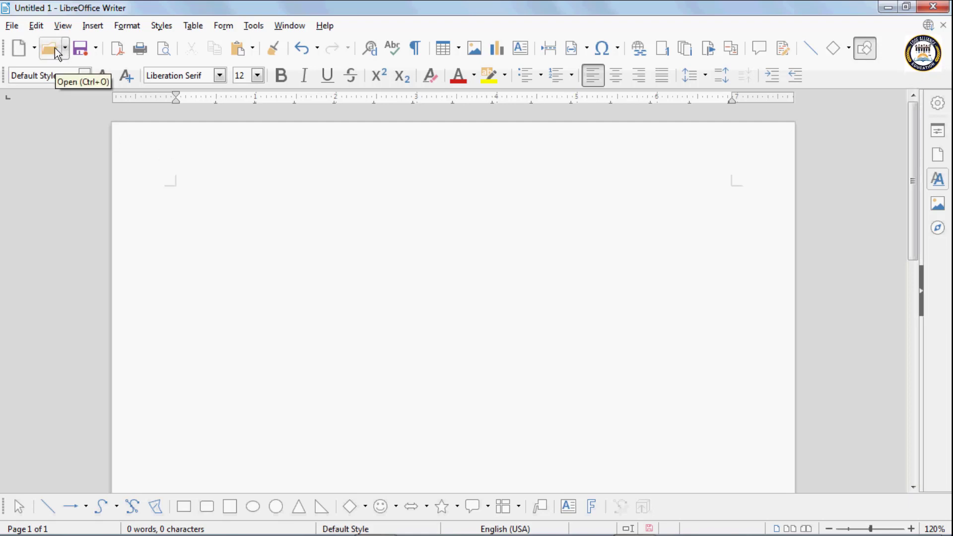
# Open demo.odt from the Documents library by entering demo as the file name
pyautogui.click(50, 53)
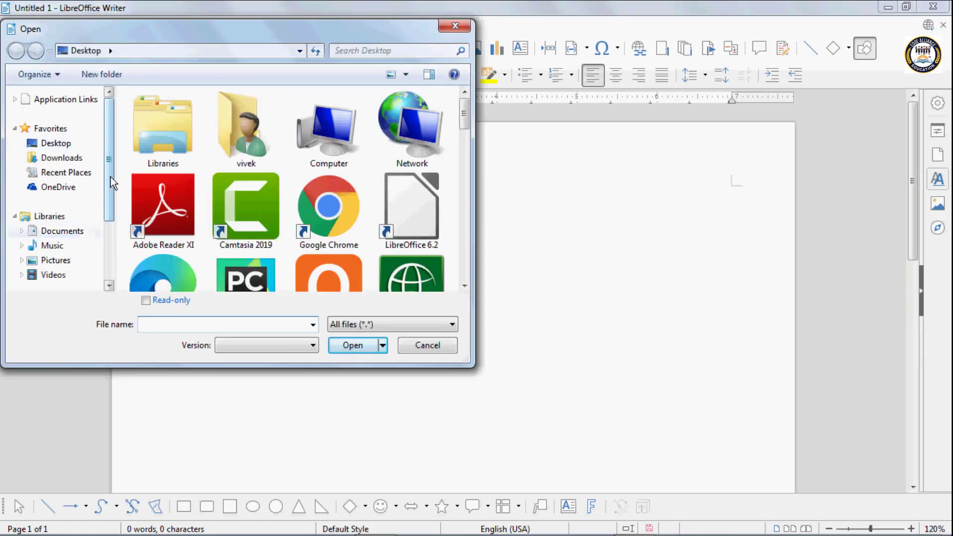
pyautogui.moveTo(110, 176)
pyautogui.mouseDown()
pyautogui.moveTo(118, 235)
pyautogui.moveTo(110, 170)
pyautogui.mouseUp()
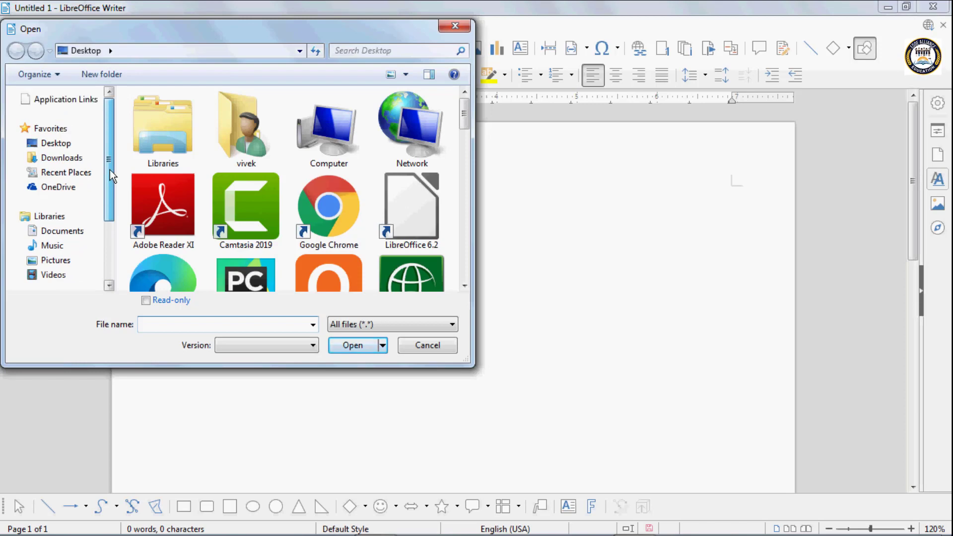
pyautogui.click(63, 233)
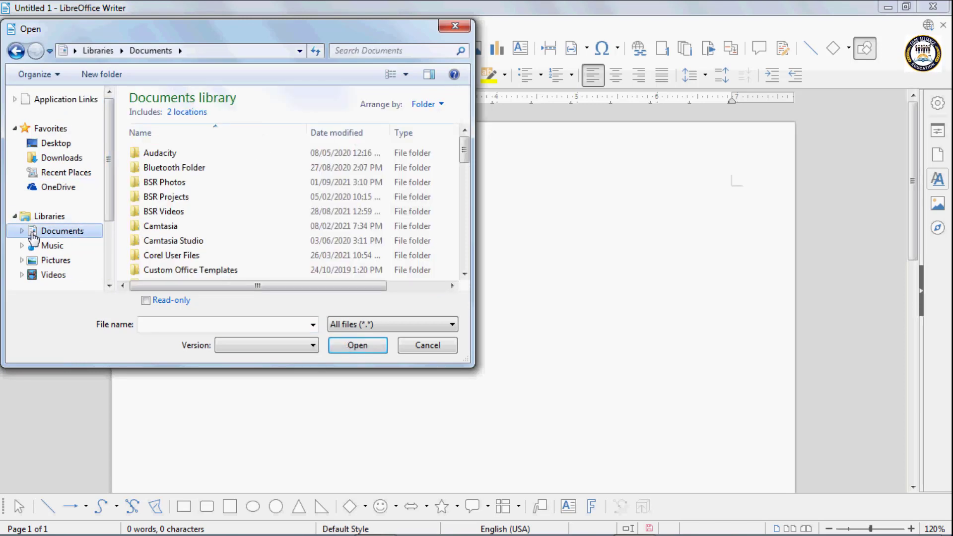
pyautogui.click(154, 325)
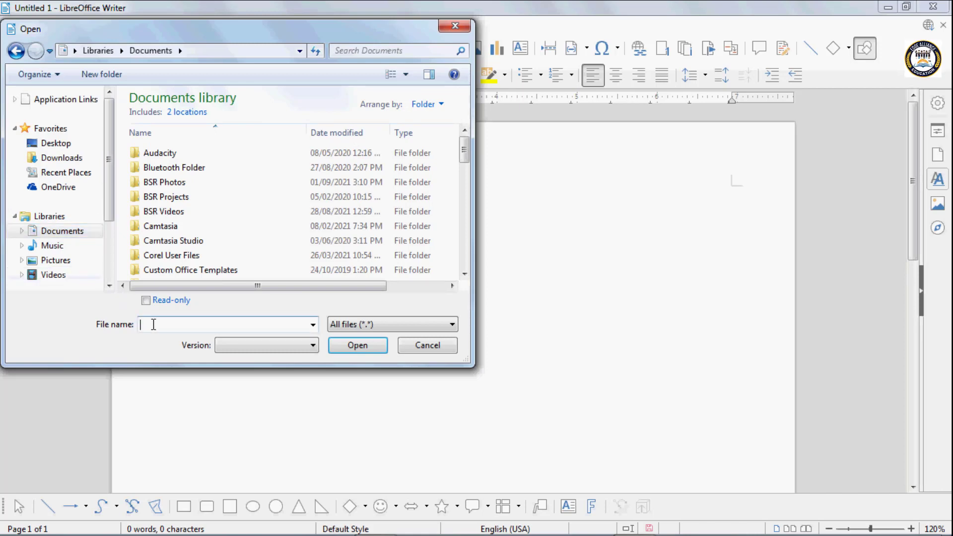
pyautogui.write('de')
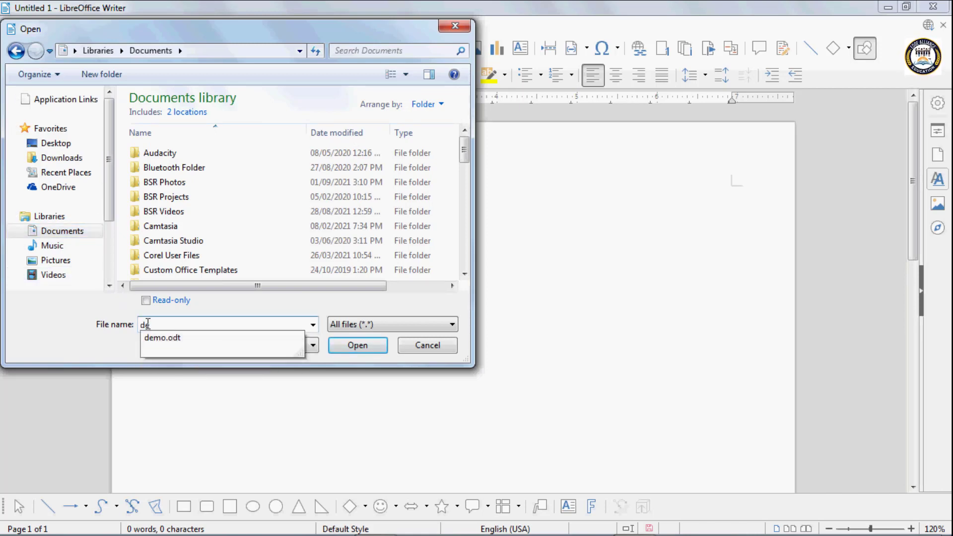
pyautogui.write('mo')
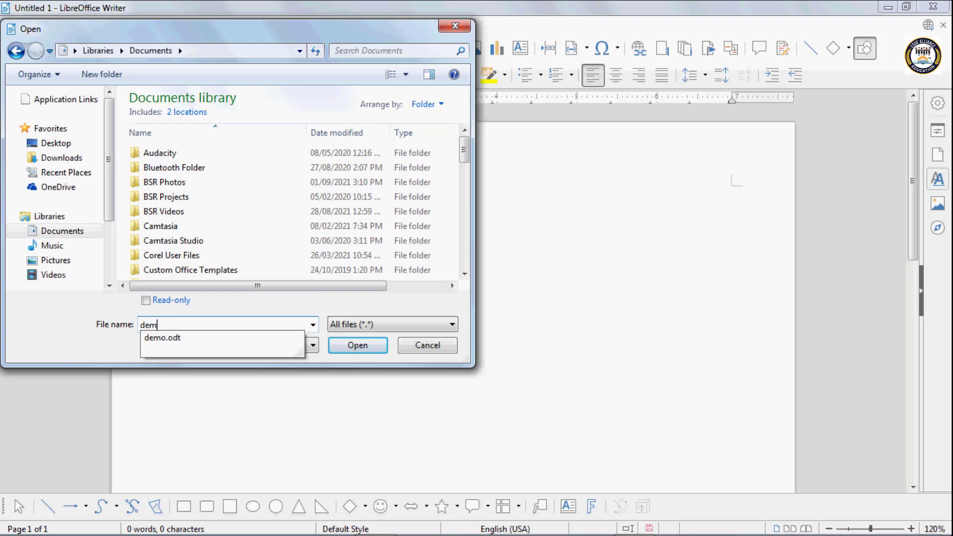
pyautogui.click(181, 338)
pyautogui.click(333, 347)
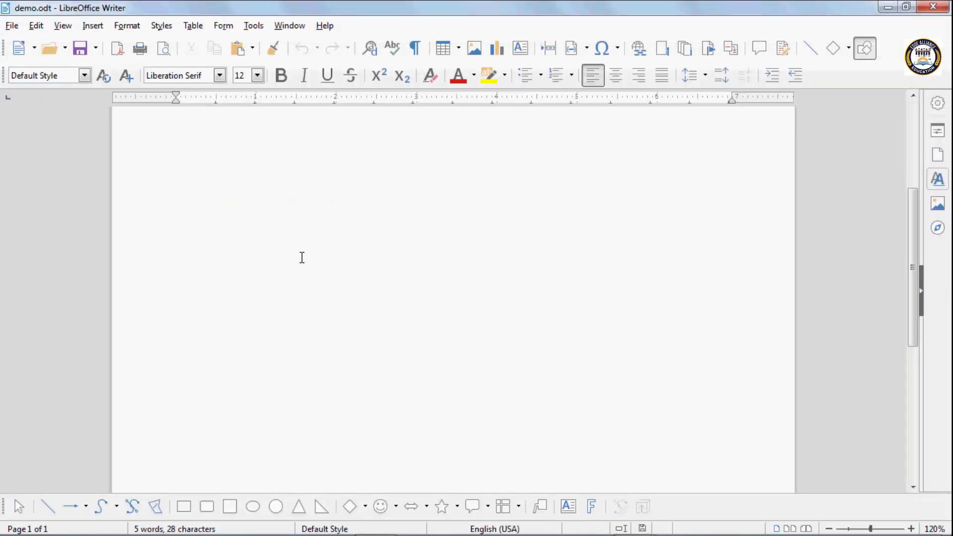
# Scroll through demo.odt, then show the recent documents list beside Open
pyautogui.scroll(-6, 302, 259)
pyautogui.scroll(11, 305, 261)
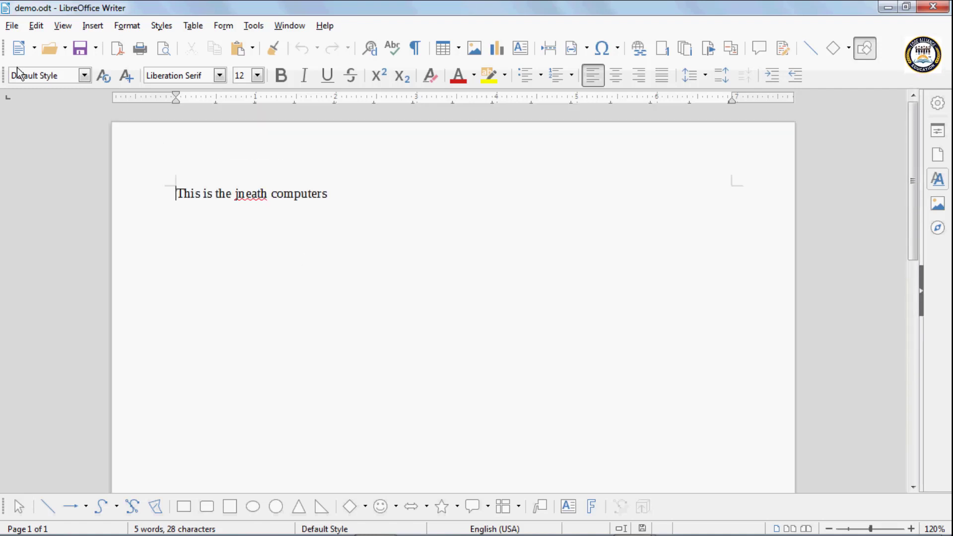
pyautogui.click(65, 55)
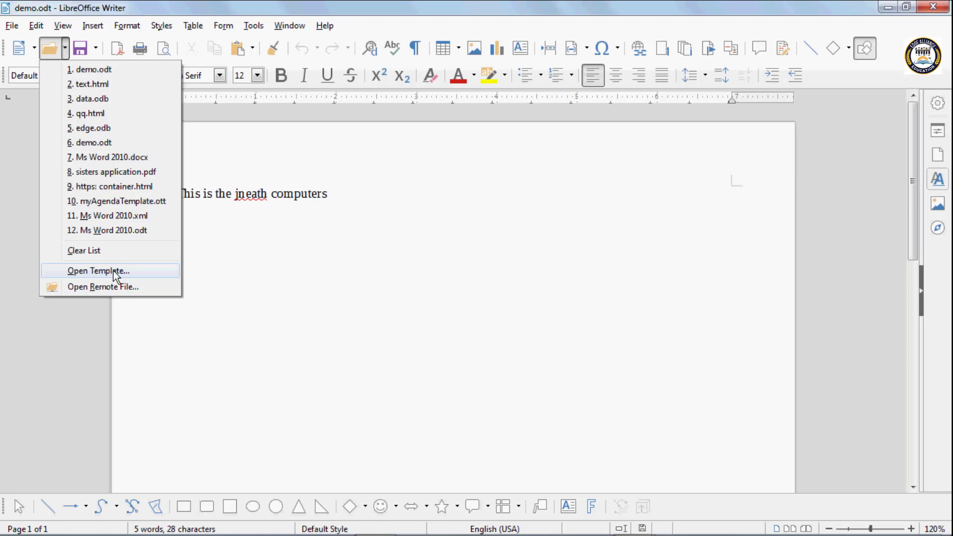
pyautogui.press('Escape')
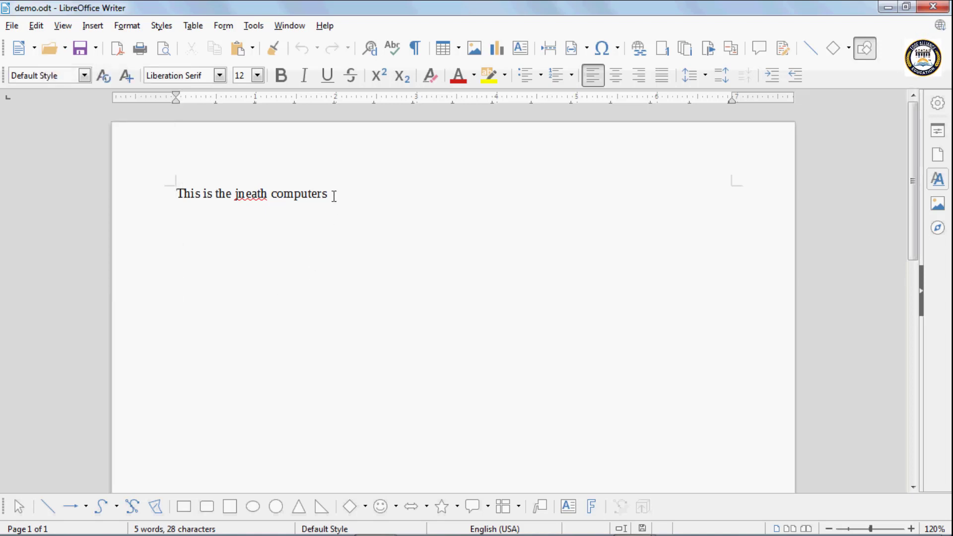
pyautogui.click(65, 49)
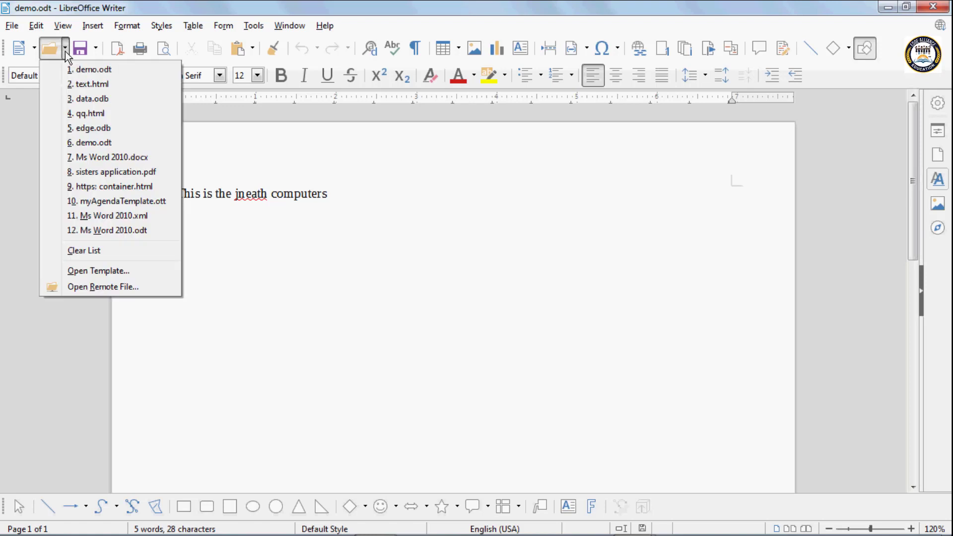
pyautogui.click(115, 273)
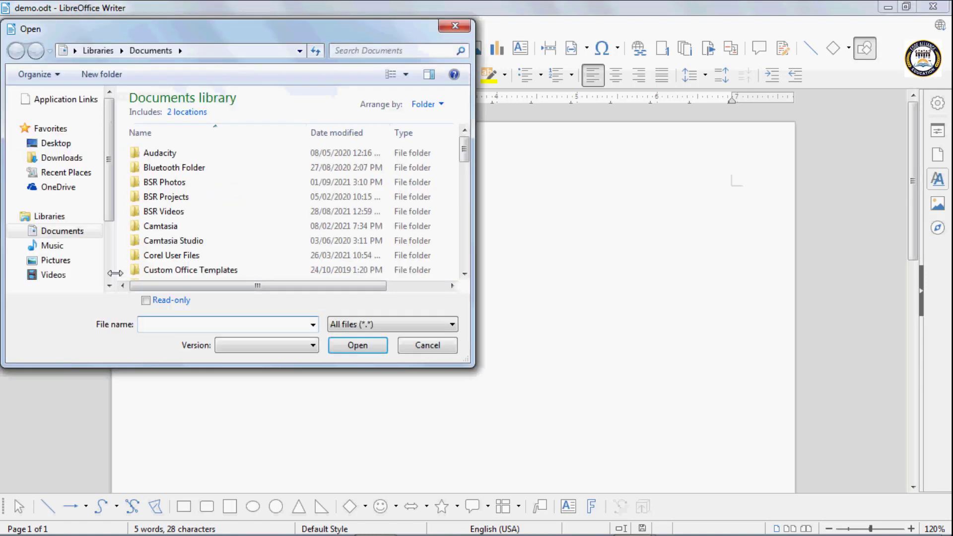
pyautogui.moveTo(467, 162); pyautogui.dragTo(473, 220)
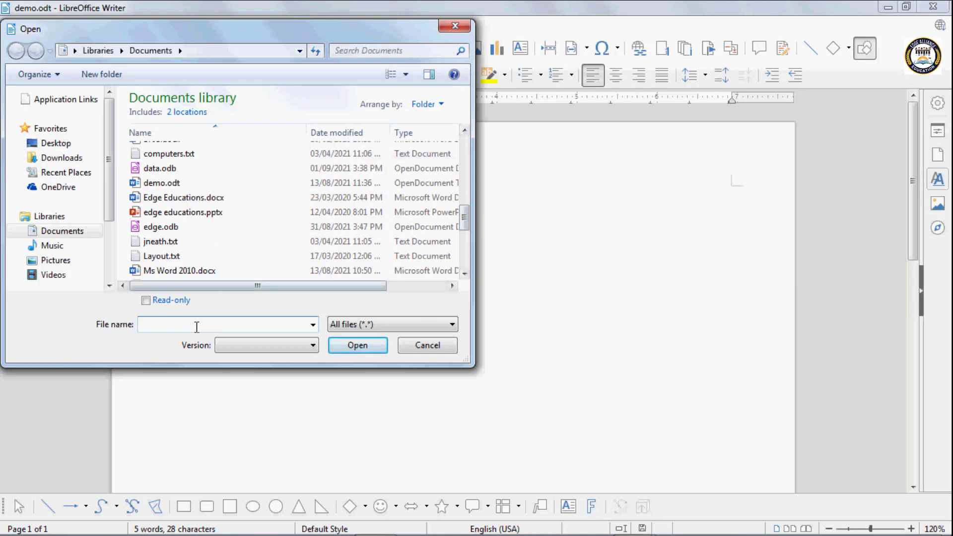
pyautogui.click(417, 346)
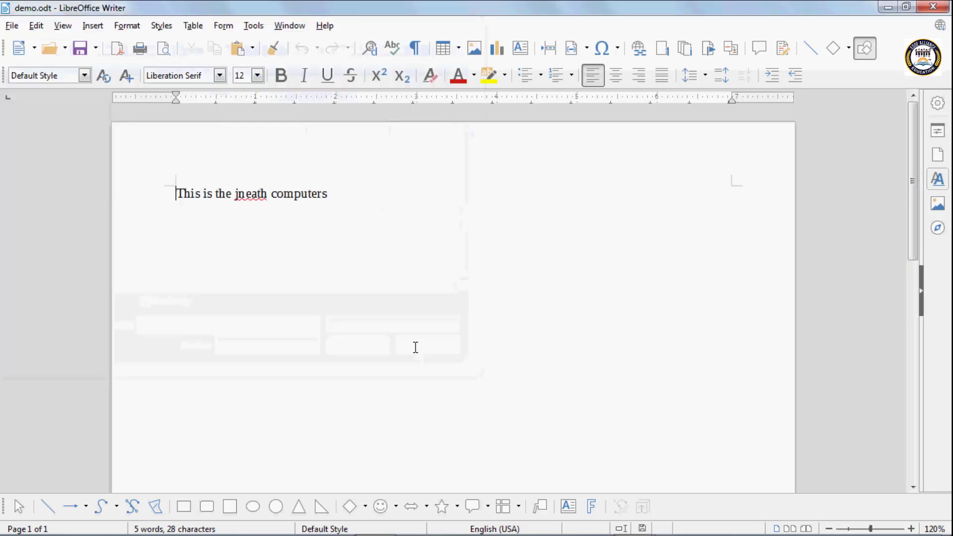
pyautogui.click(66, 52)
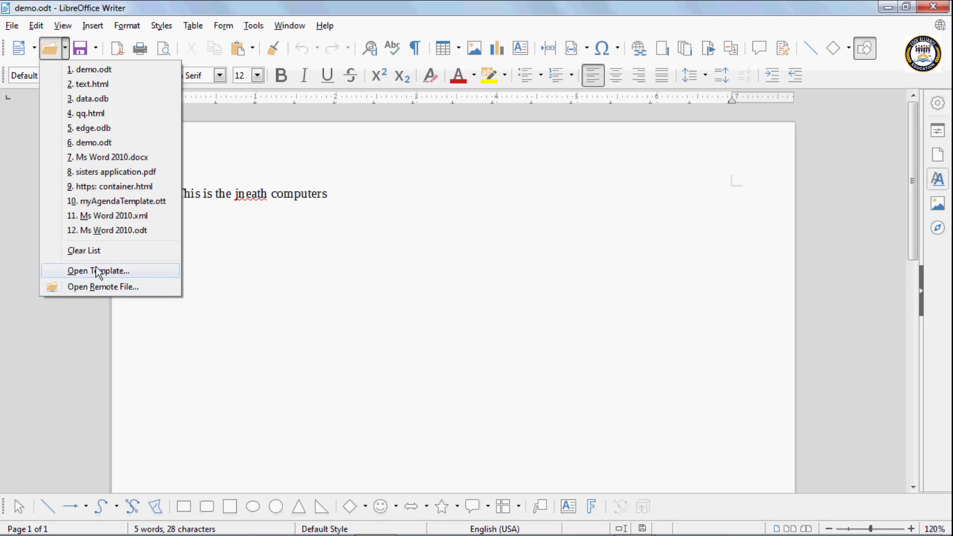
# Start adding a OneDrive remote file service, then cancel it and close Remote Files
pyautogui.click(112, 287)
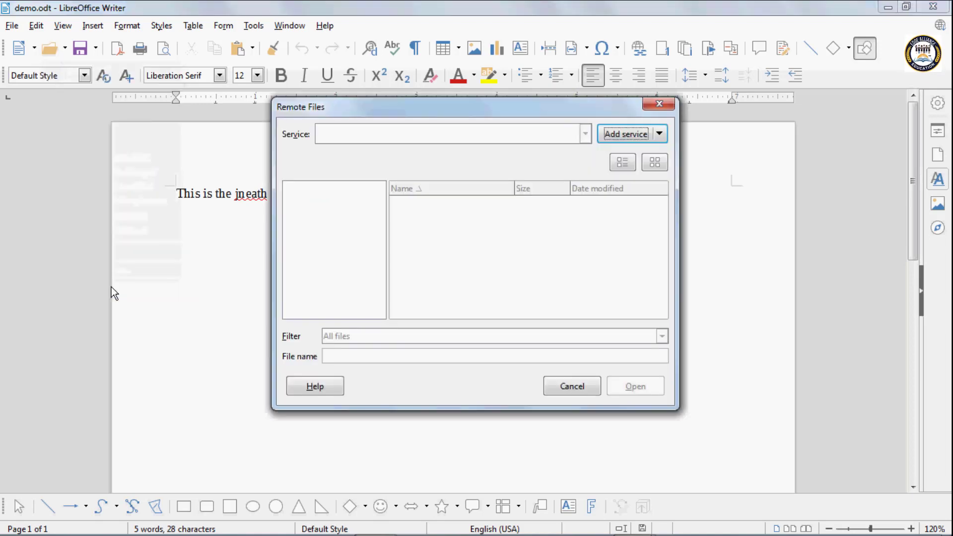
pyautogui.click(648, 137)
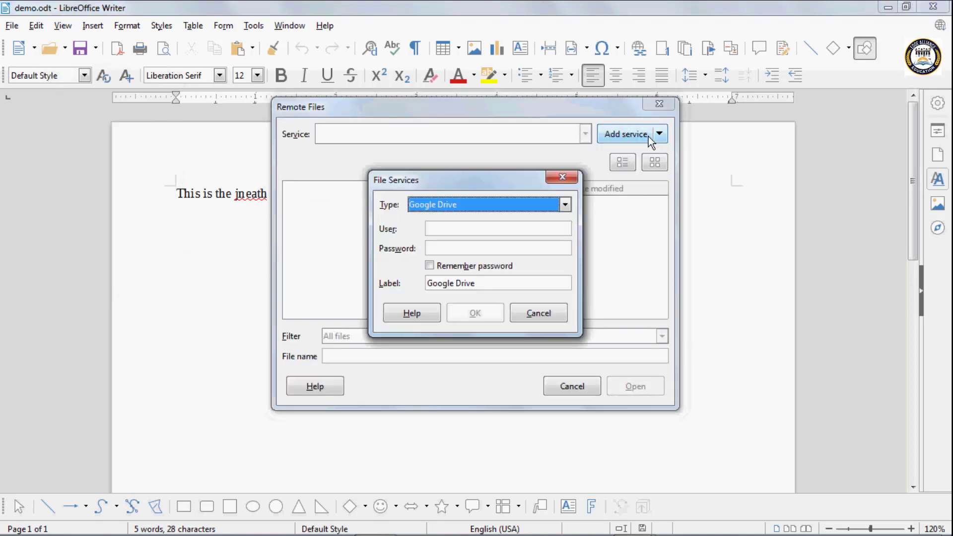
pyautogui.click(562, 207)
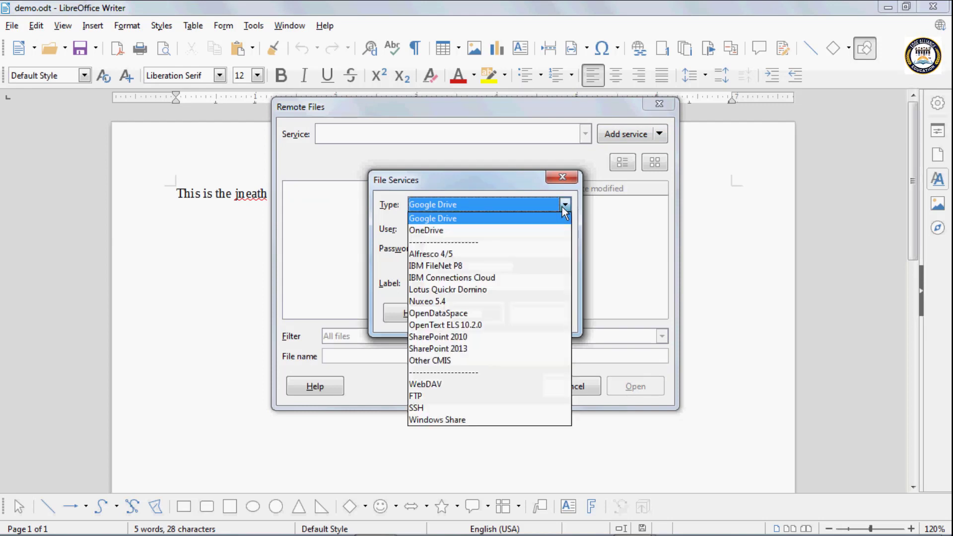
pyautogui.click(428, 231)
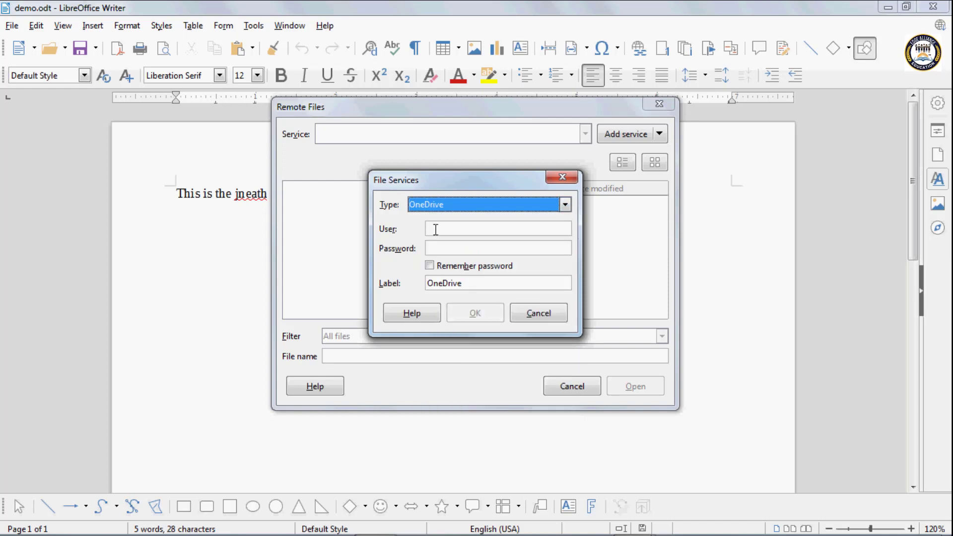
pyautogui.click(439, 230)
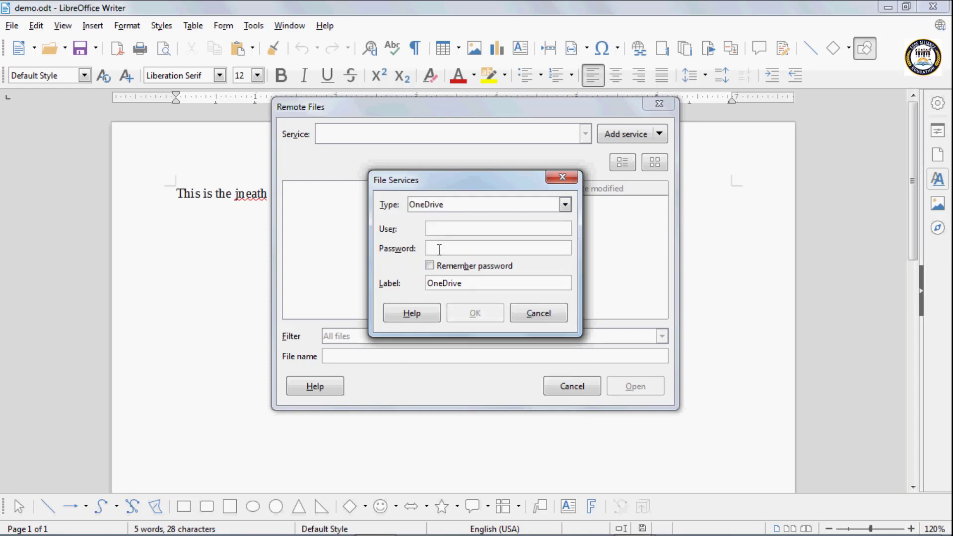
pyautogui.click(442, 248)
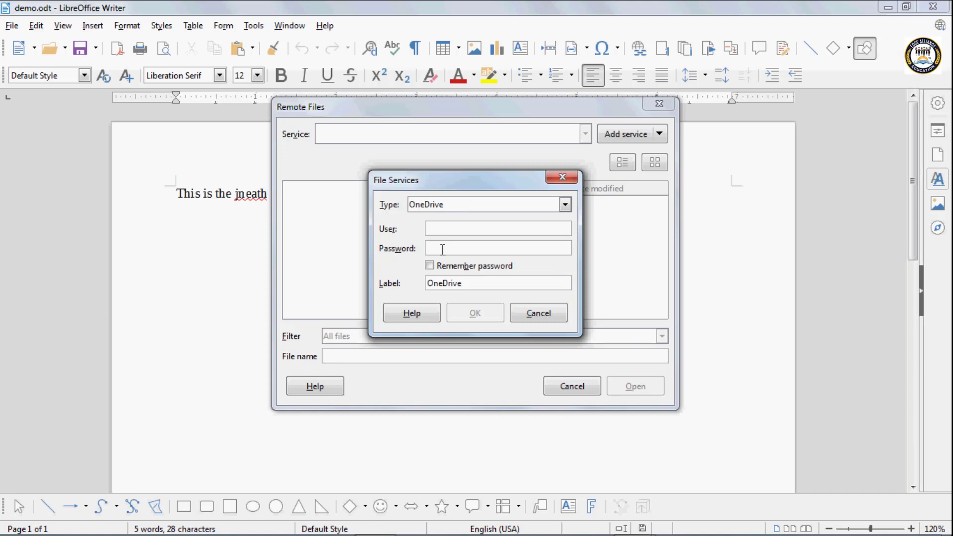
pyautogui.click(562, 177)
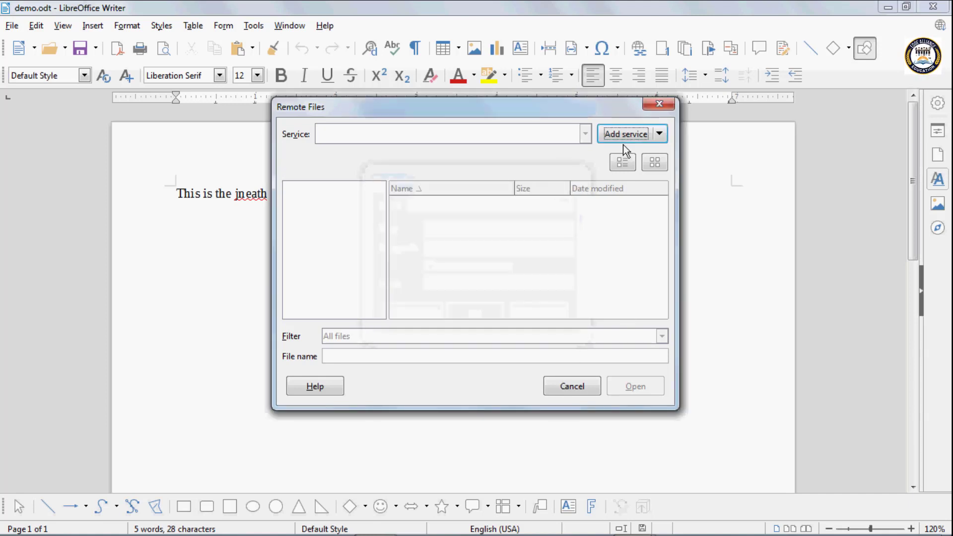
pyautogui.click(651, 101)
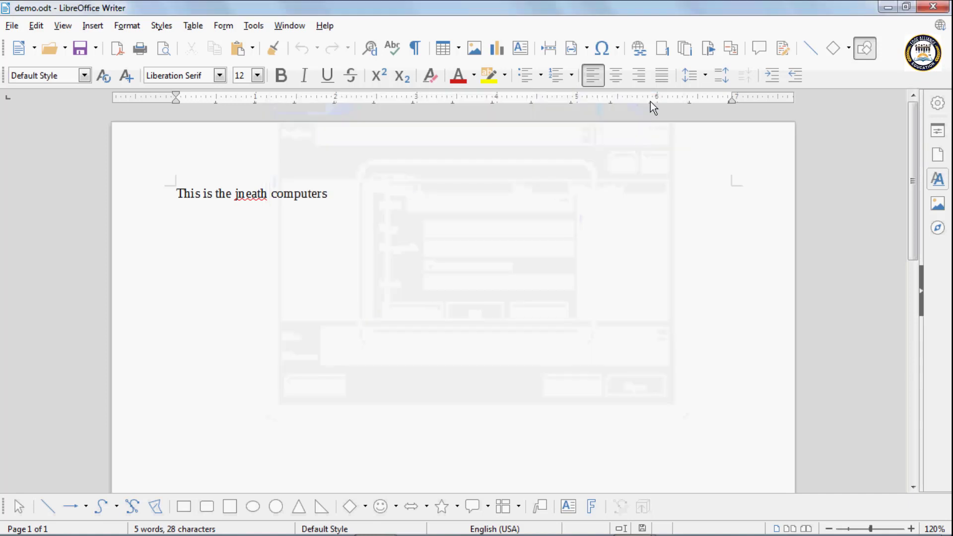
# Glance at the Save options, then pick a new blank Text Document
pyautogui.click(97, 50)
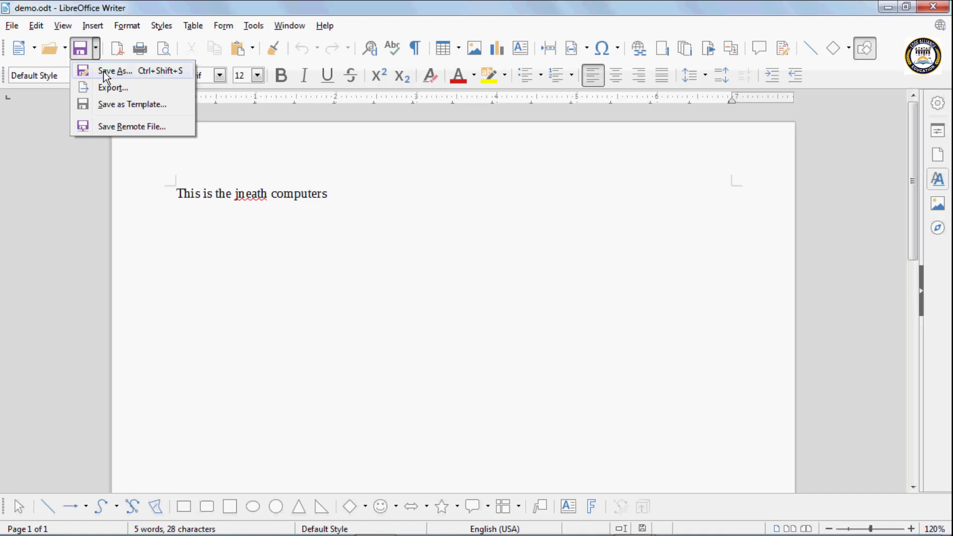
pyautogui.press('Escape')
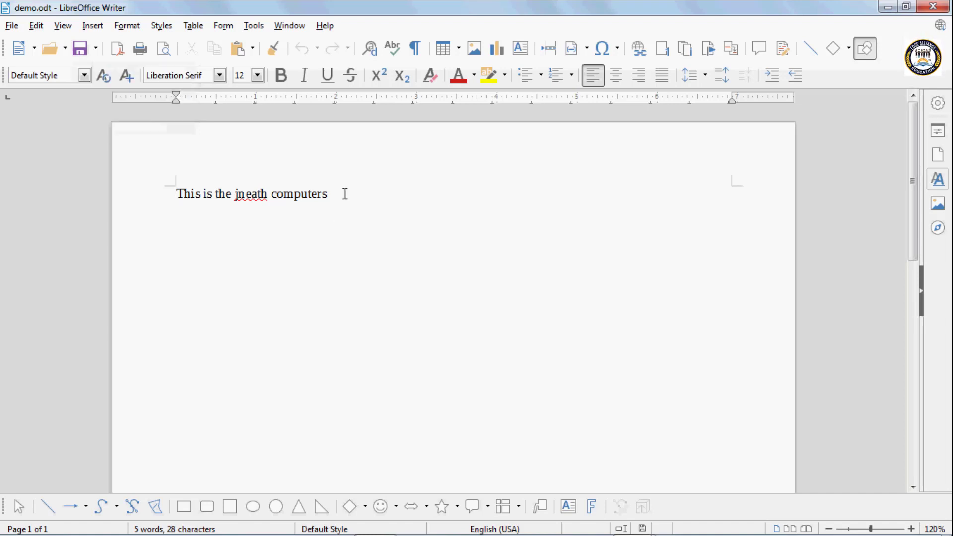
pyautogui.click(35, 48)
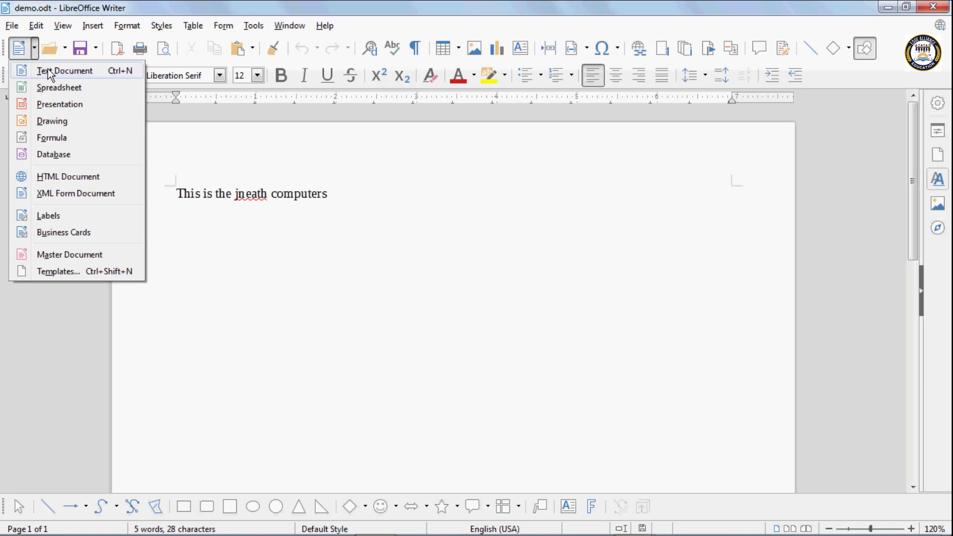
pyautogui.click(48, 69)
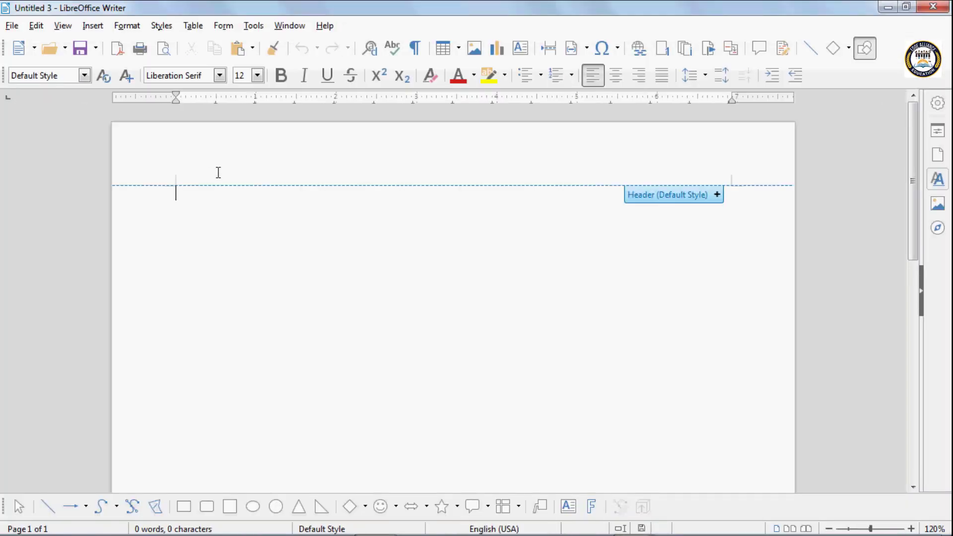
# Type 'Parts of computers', 'Monitor' and 'Ke', deleting and restoring the final s of computers
pyautogui.write('Parts')
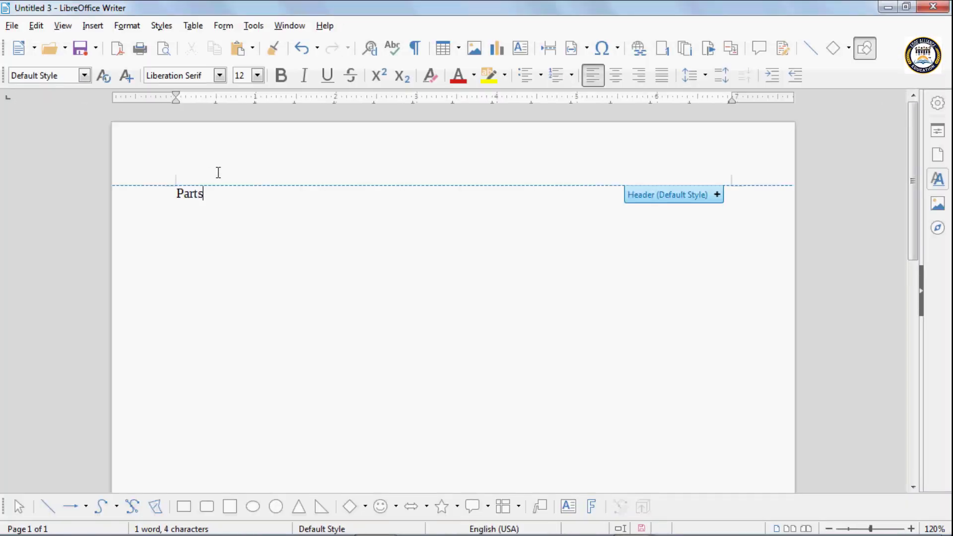
pyautogui.write(' of ')
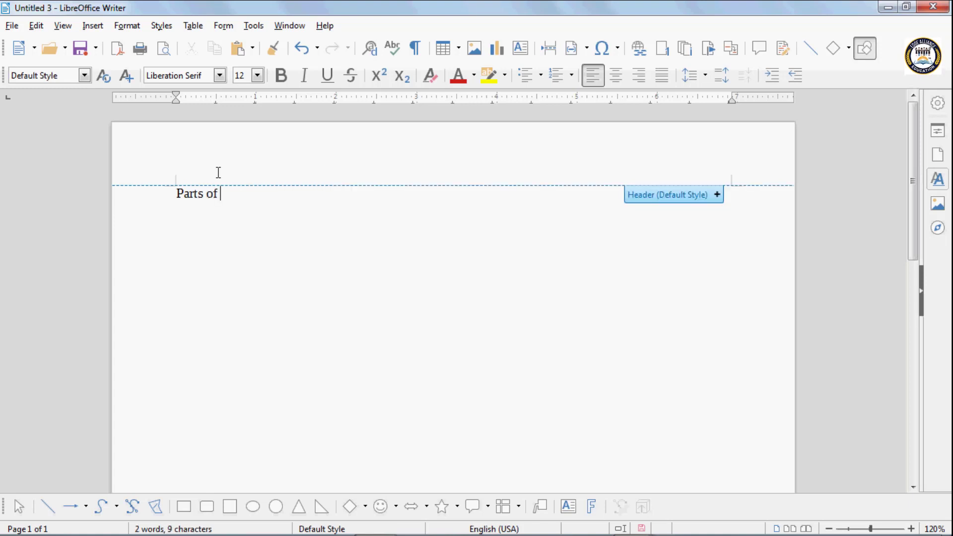
pyautogui.write('computer')
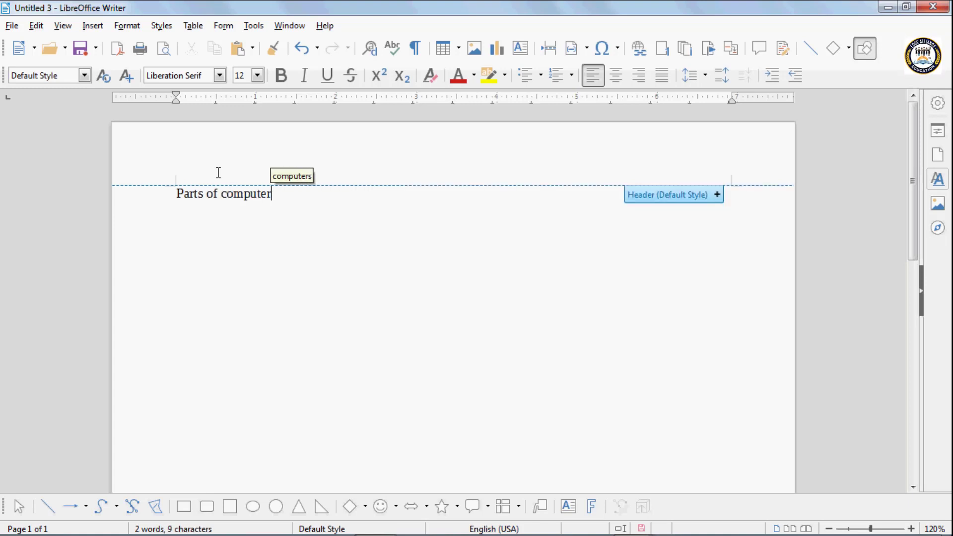
pyautogui.write('sMonitor')
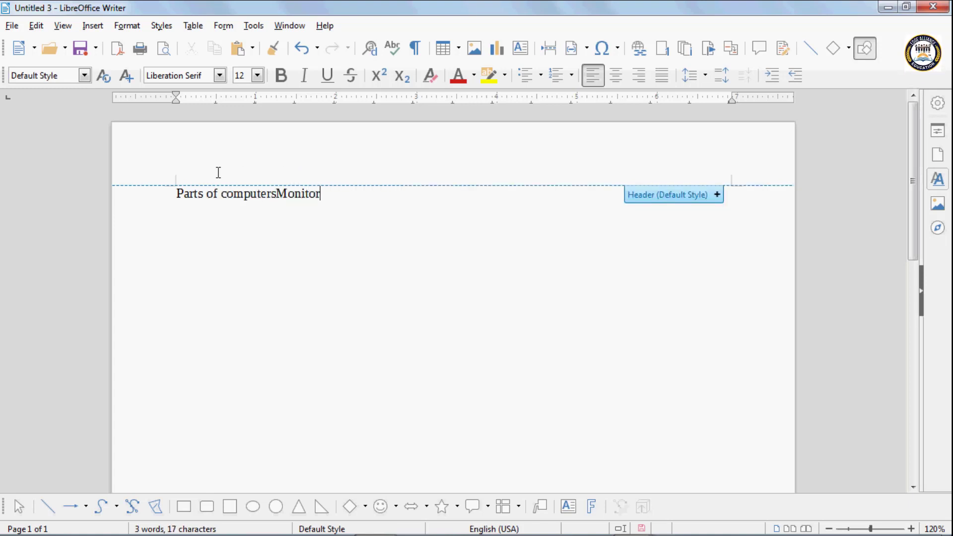
pyautogui.press('Return')
pyautogui.write('Ke')
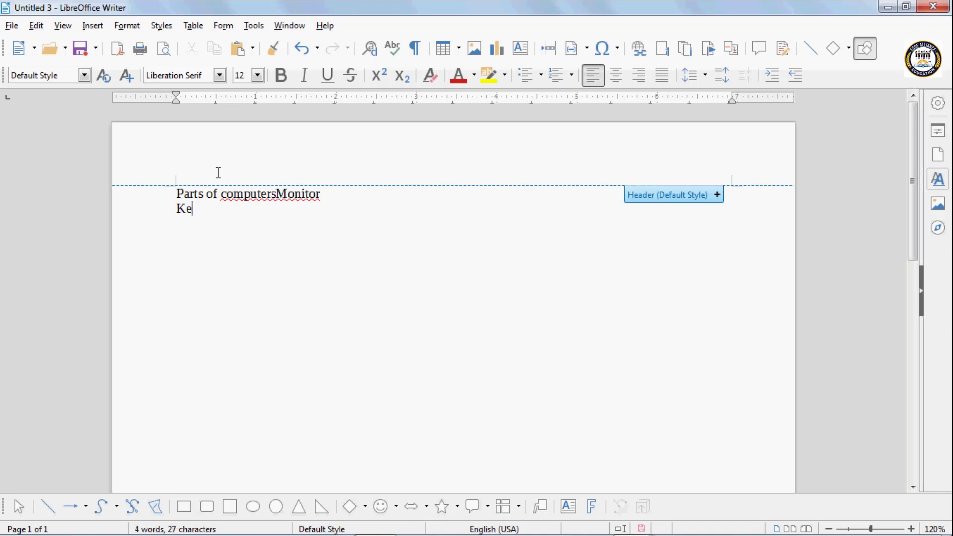
pyautogui.click(278, 193)
pyautogui.press('BackSpace')
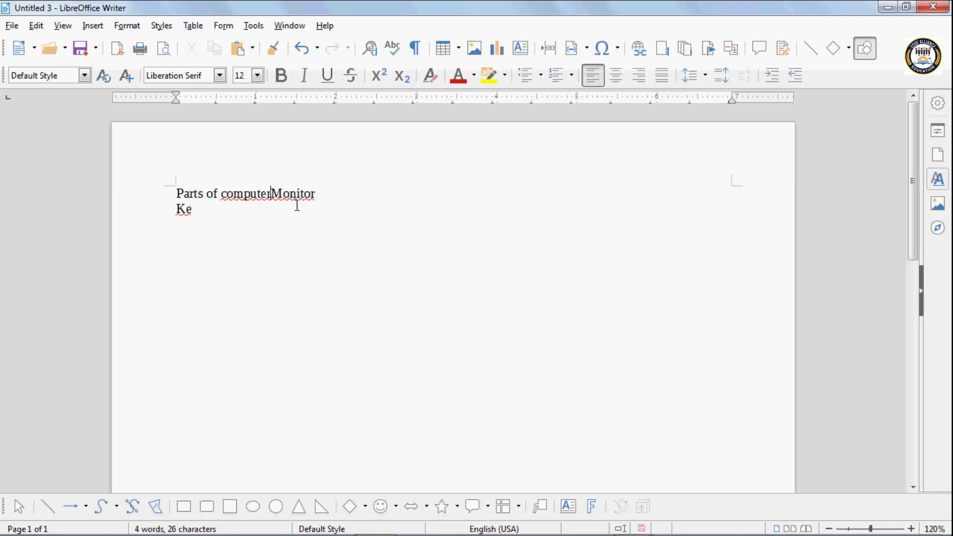
pyautogui.hotkey('ctrl', 'z')
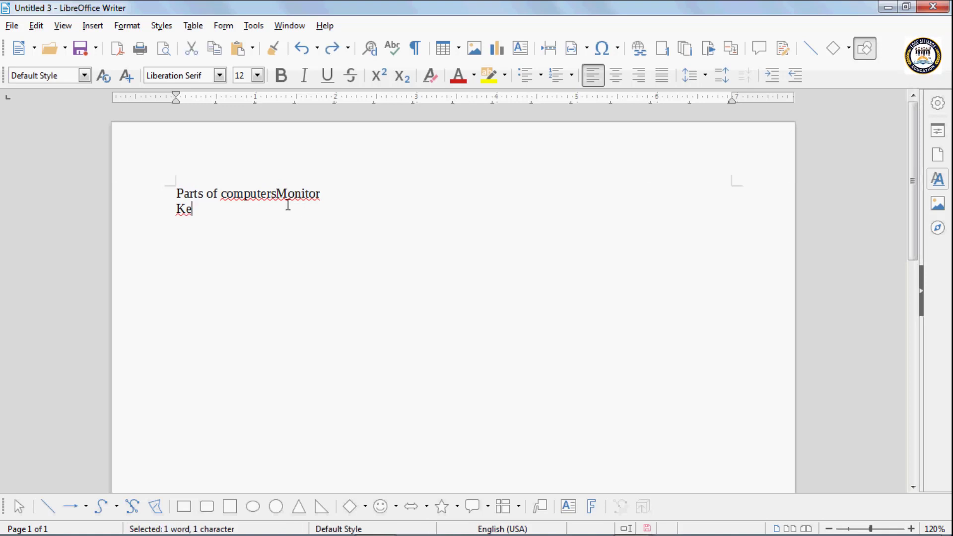
# Replace Monitor and Ke with 'Mini Computer' and 'Mainframe computer' lines
pyautogui.click(322, 195)
pyautogui.press('BackSpace')
pyautogui.press('BackSpace')
pyautogui.press('BackSpace')
pyautogui.press('BackSpace')
pyautogui.press('BackSpace')
pyautogui.press('BackSpace')
pyautogui.press('BackSpace')
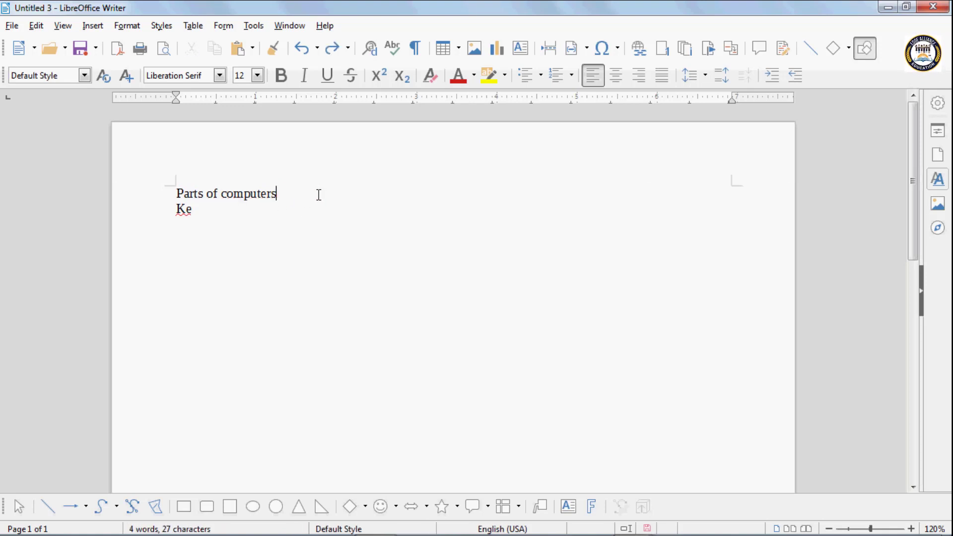
pyautogui.press('Return')
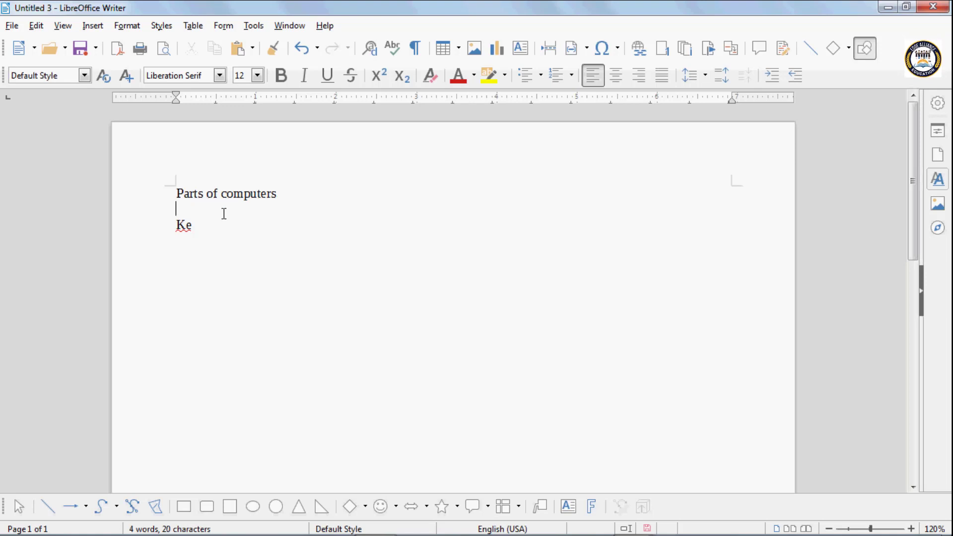
pyautogui.write('Mini C')
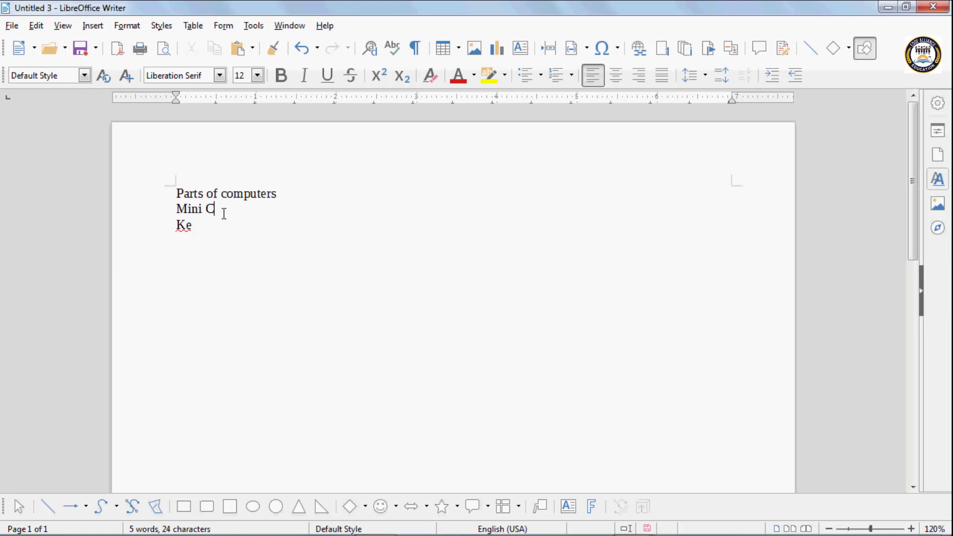
pyautogui.write('omputer')
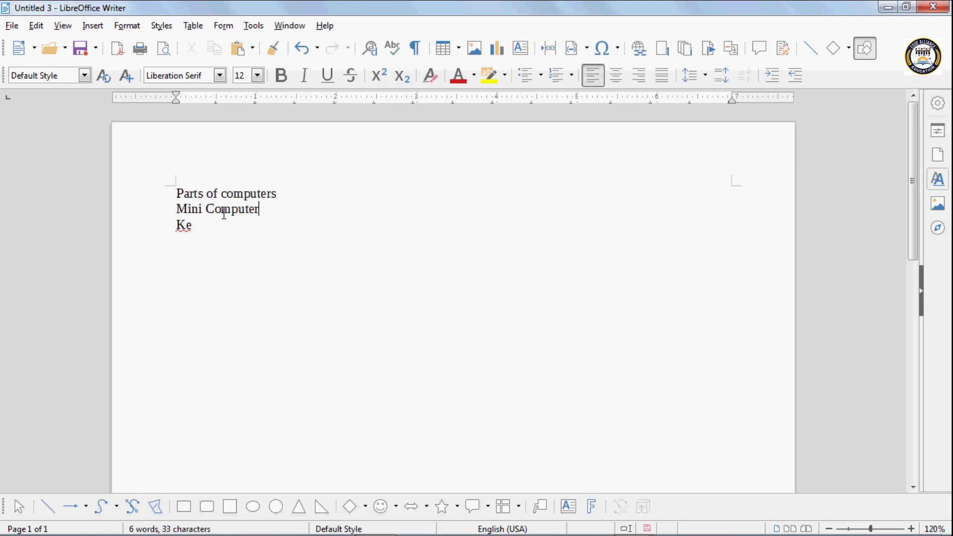
pyautogui.click(201, 226)
pyautogui.press('BackSpace')
pyautogui.press('BackSpace')
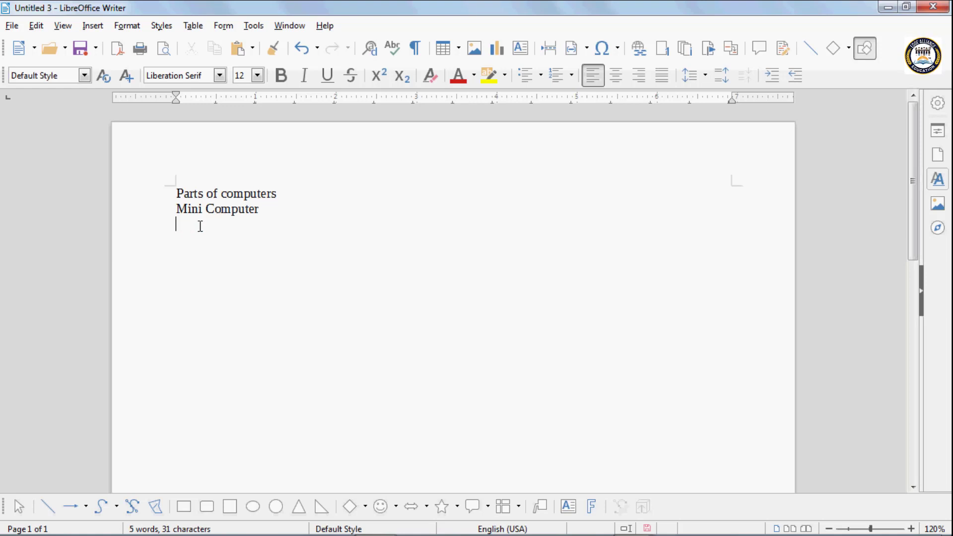
pyautogui.write('Mainfram')
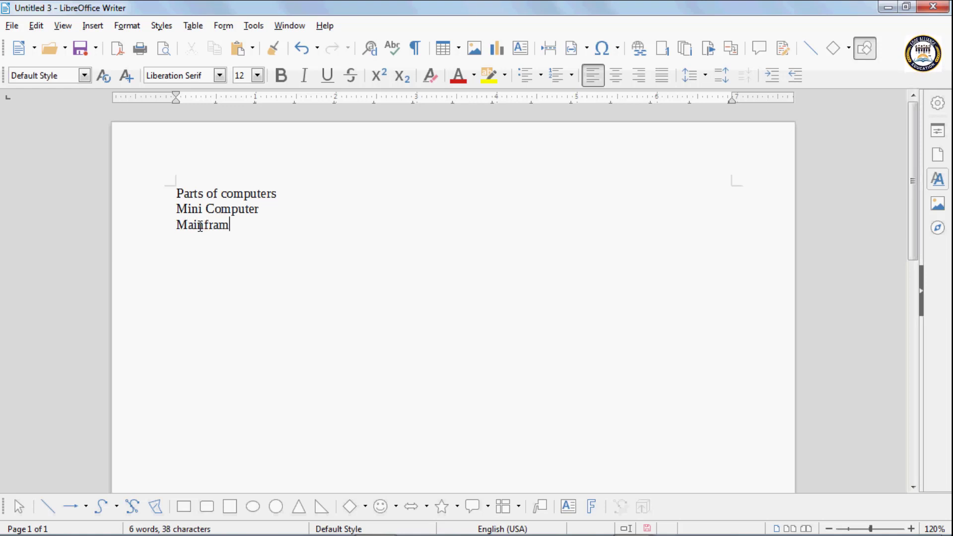
pyautogui.write('e computer')
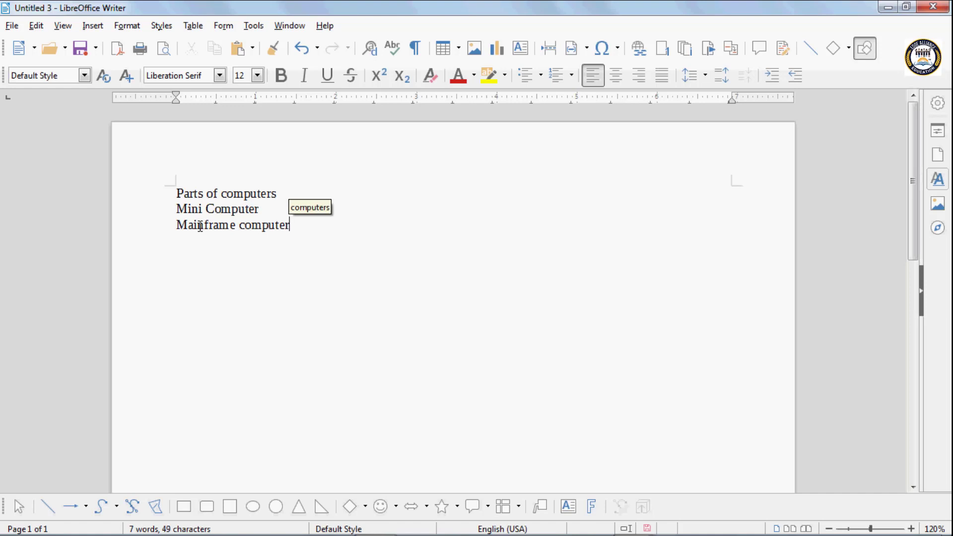
pyautogui.click(269, 249)
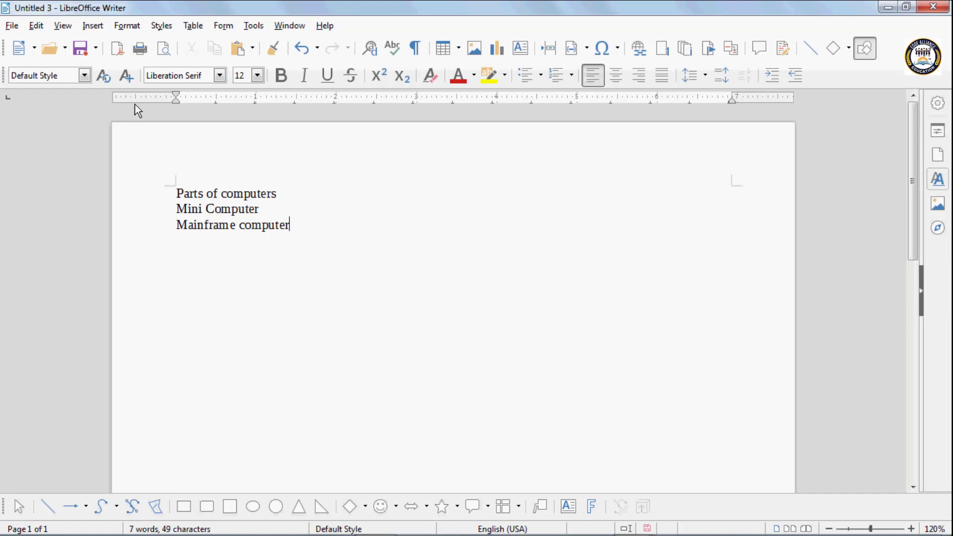
# Save the three-line document with Save As under the name rd
pyautogui.click(96, 48)
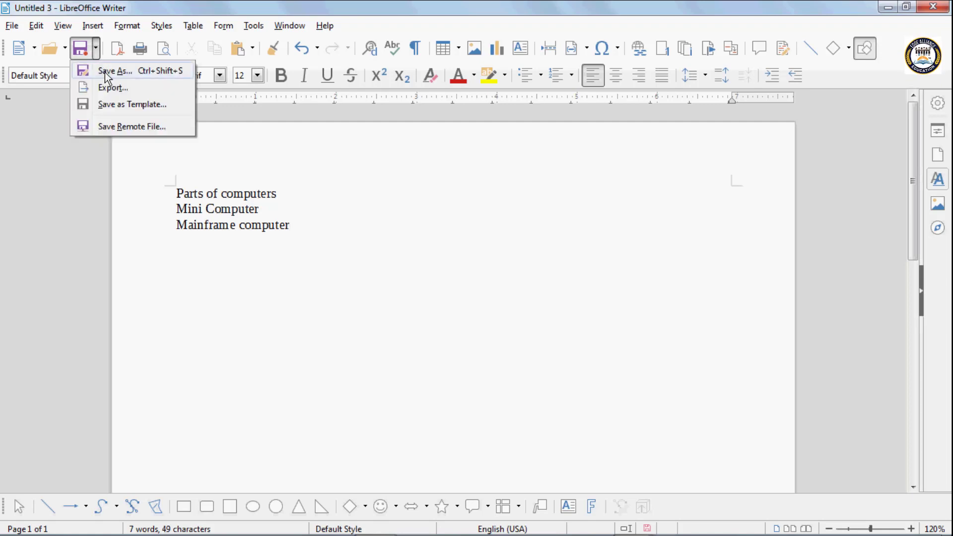
pyautogui.click(105, 72)
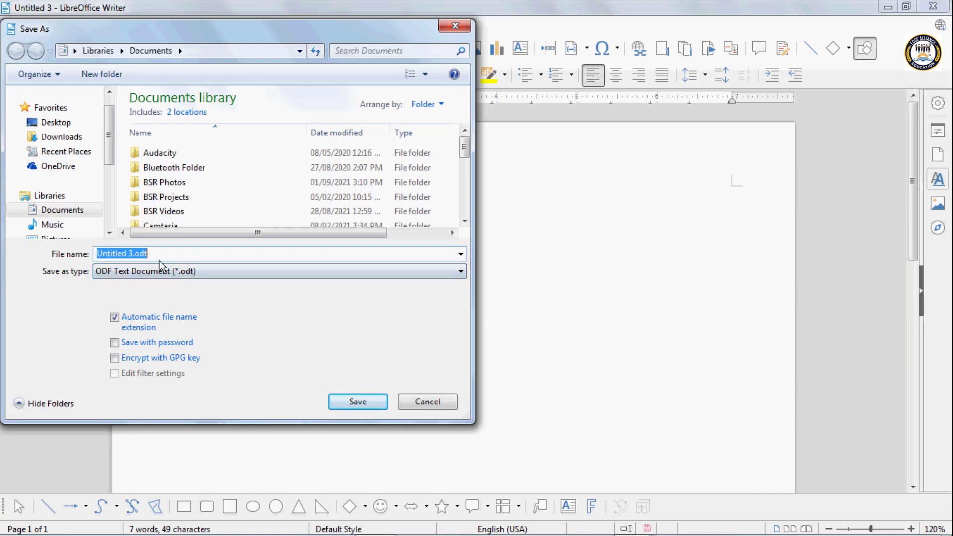
pyautogui.press('BackSpace')
pyautogui.write('r')
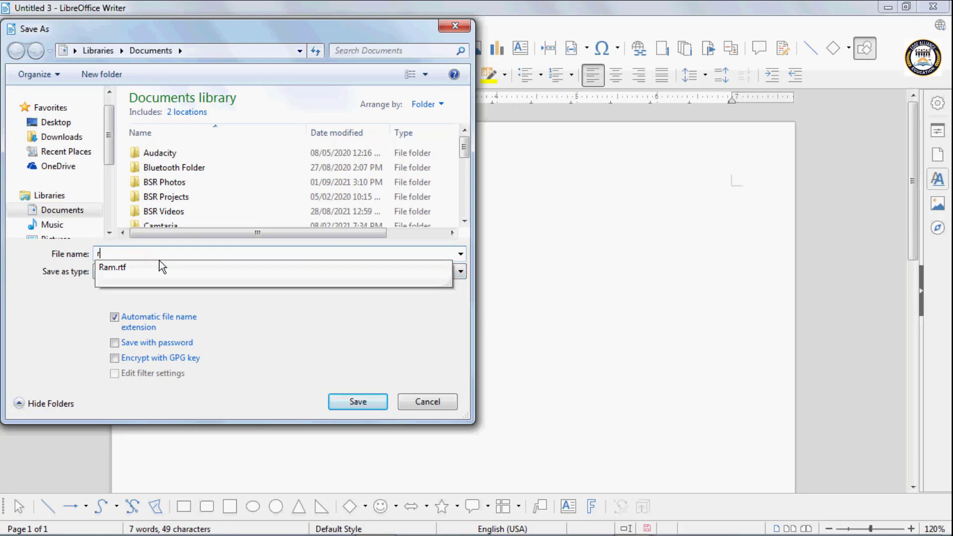
pyautogui.write('d')
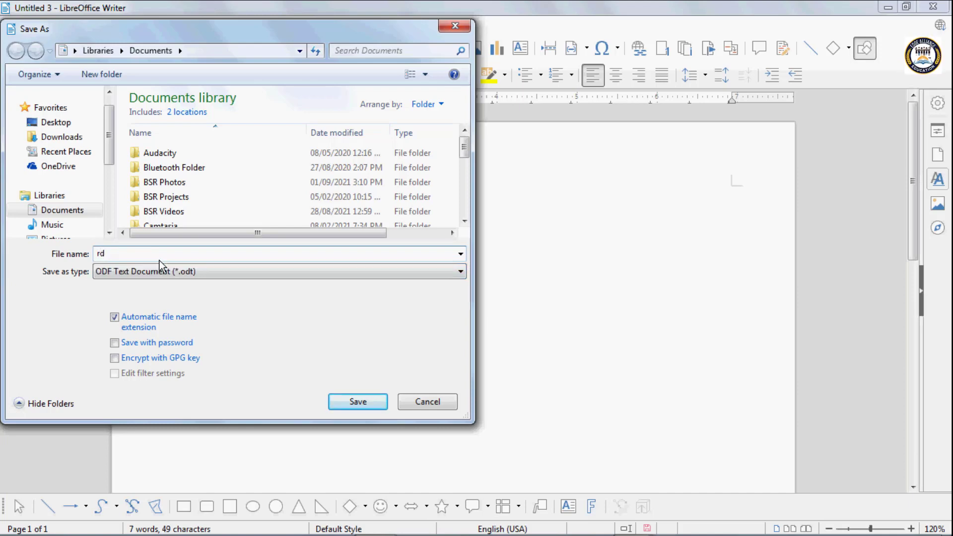
pyautogui.click(362, 399)
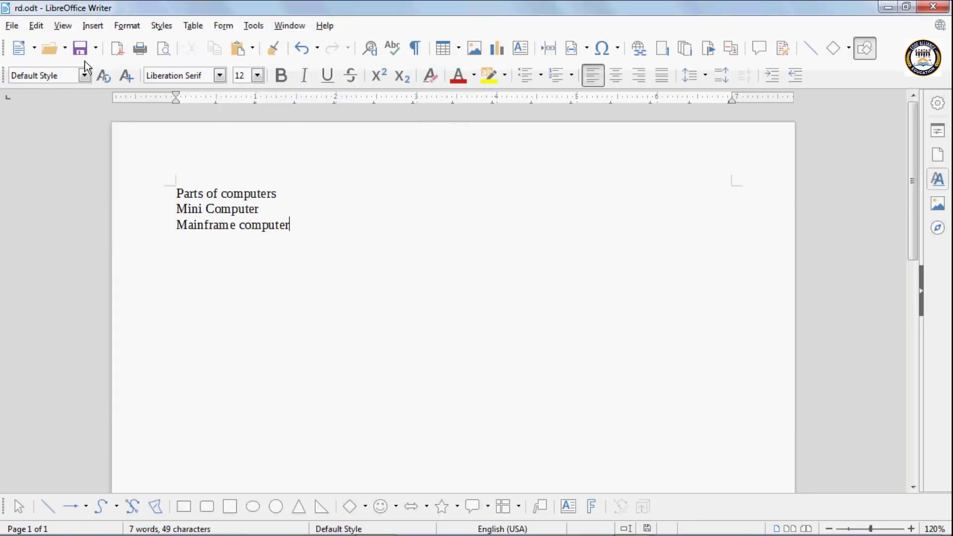
pyautogui.click(96, 49)
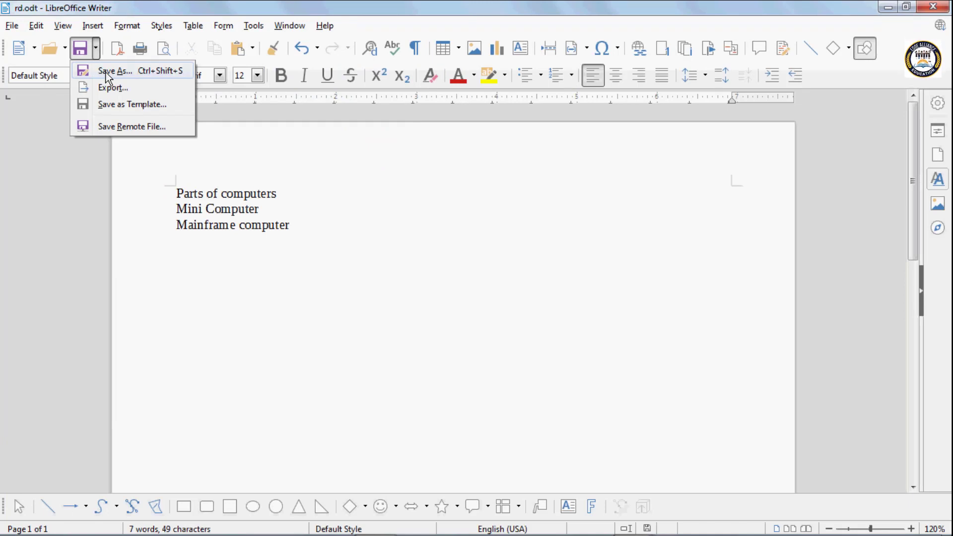
pyautogui.click(173, 191)
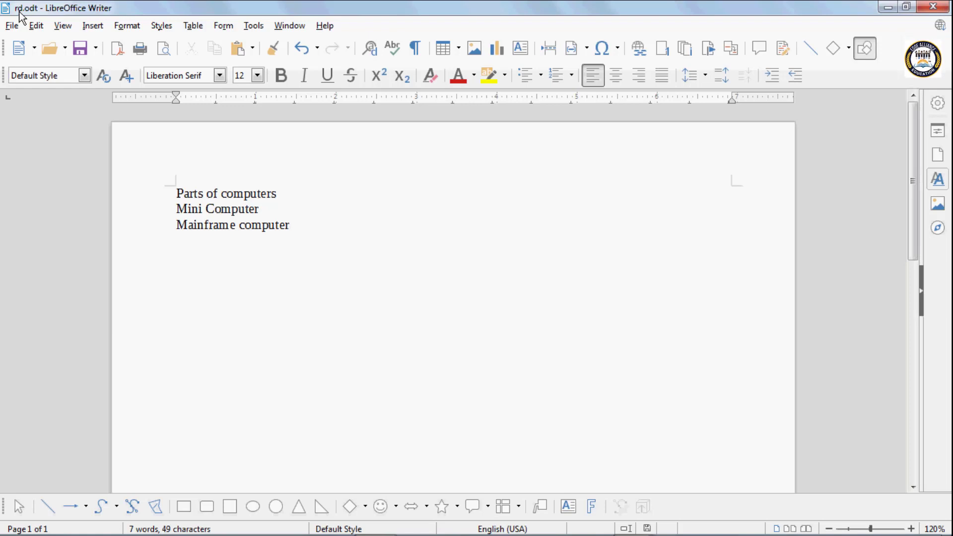
pyautogui.click(96, 50)
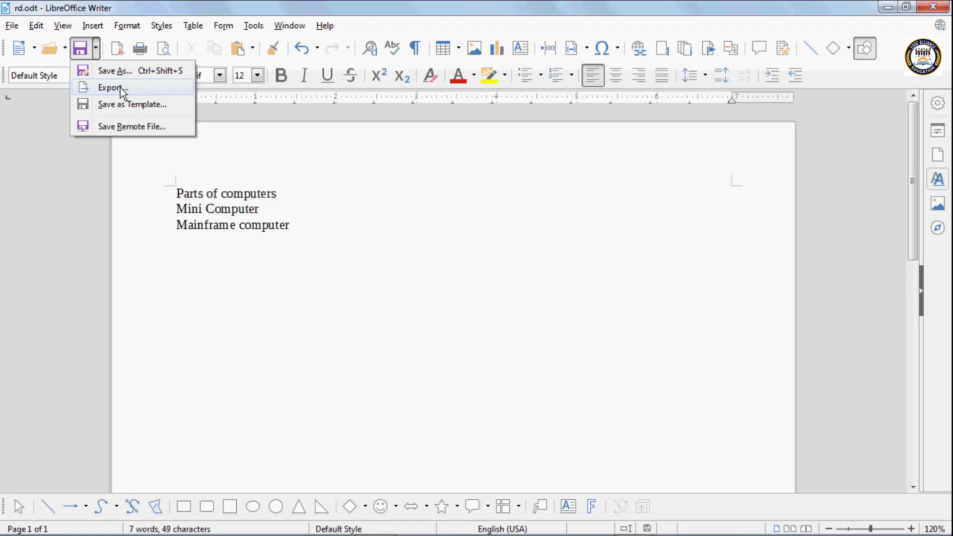
# Open the Export dialog and try the PDF, MediaWiki and JPEG export formats
pyautogui.click(120, 87)
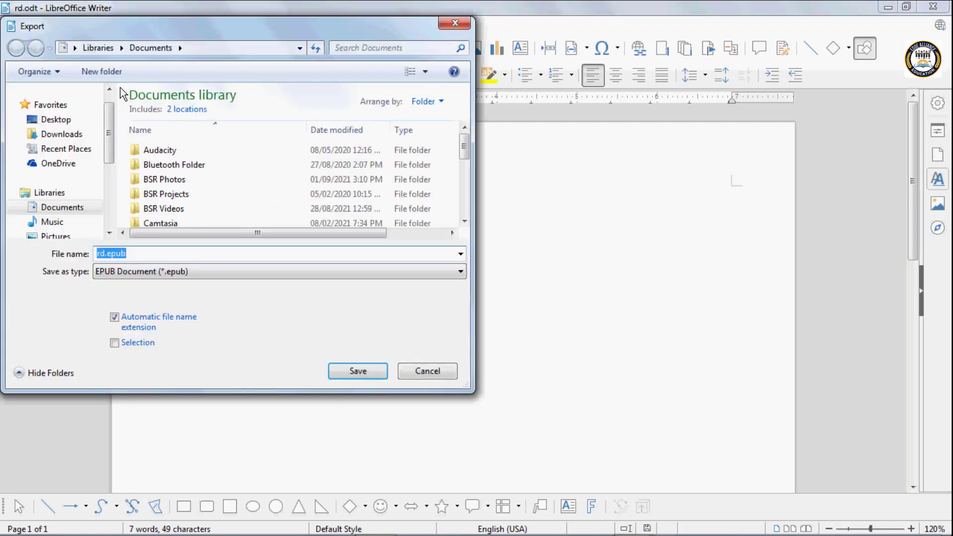
pyautogui.click(130, 272)
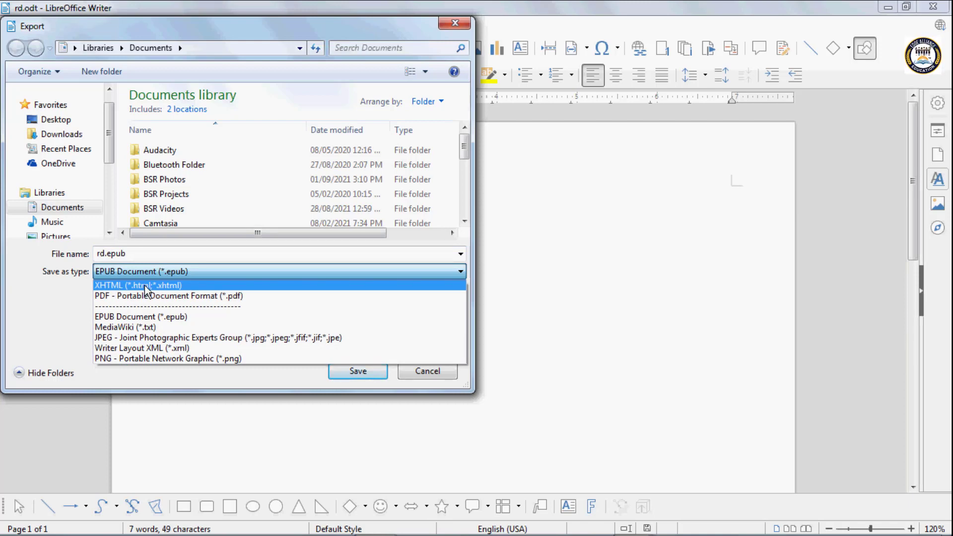
pyautogui.click(120, 296)
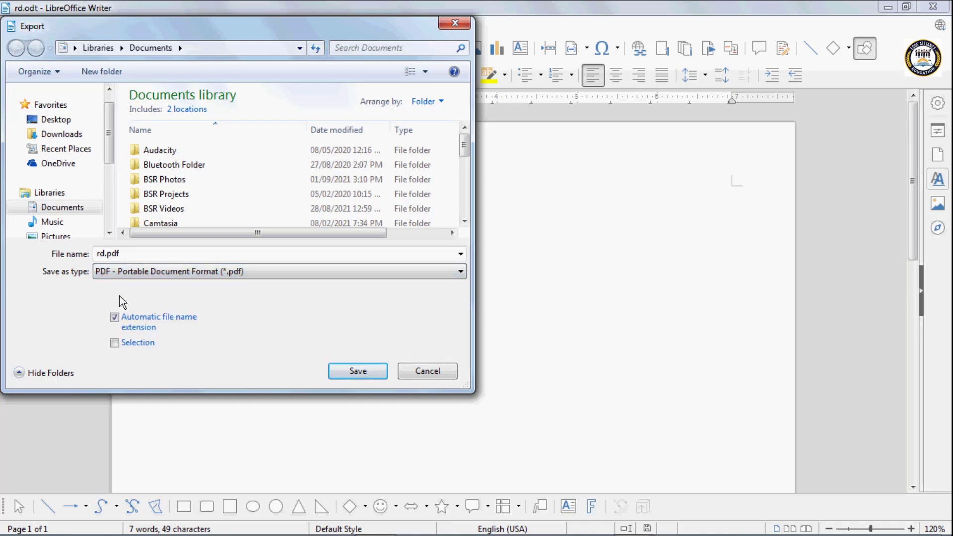
pyautogui.click(128, 274)
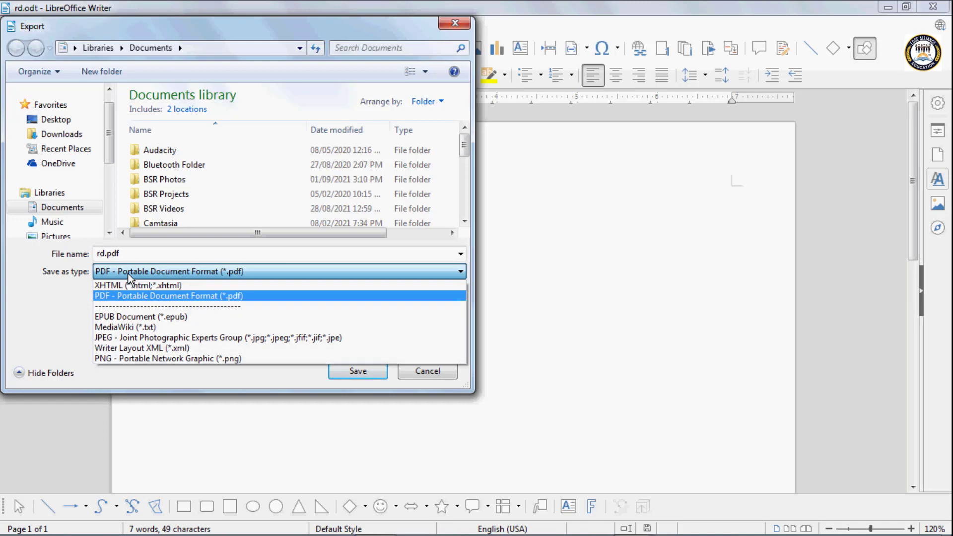
pyautogui.click(124, 327)
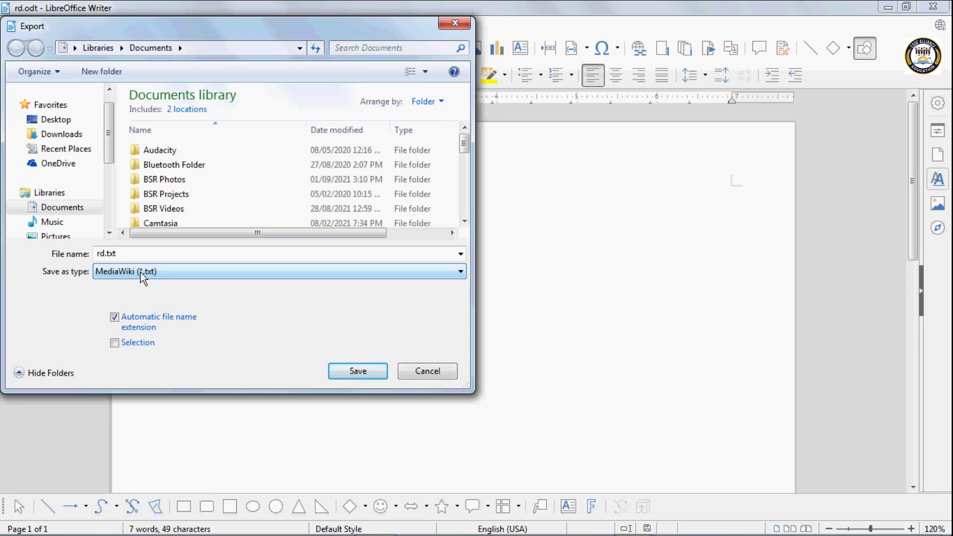
pyautogui.click(141, 272)
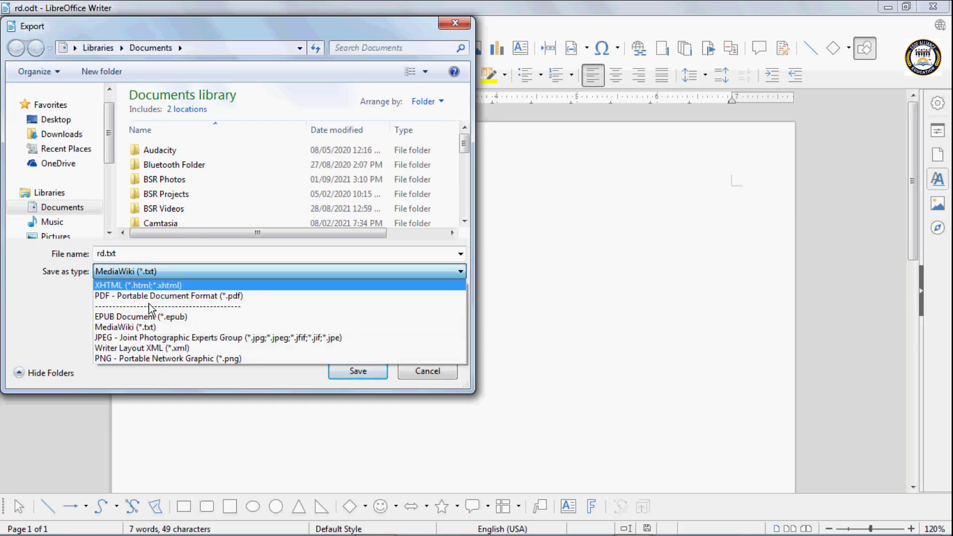
pyautogui.click(156, 338)
# Try PNG, then settle on PDF - Portable Document Format and select the name rd.pdf
pyautogui.click(143, 273)
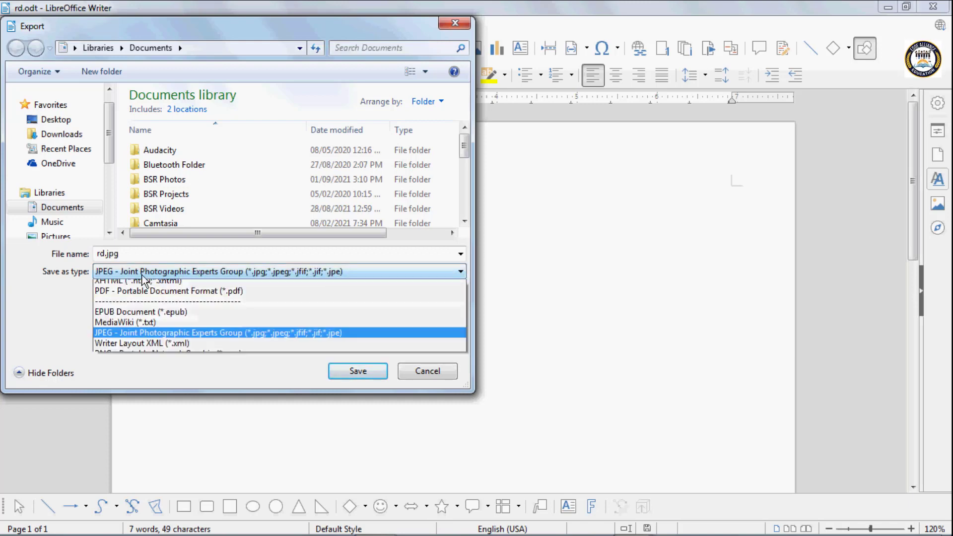
pyautogui.click(134, 358)
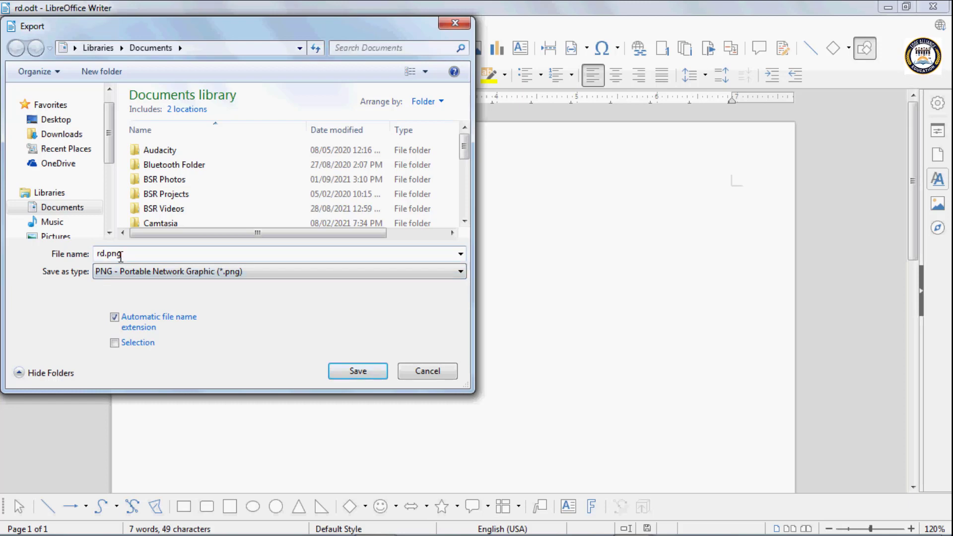
pyautogui.click(149, 272)
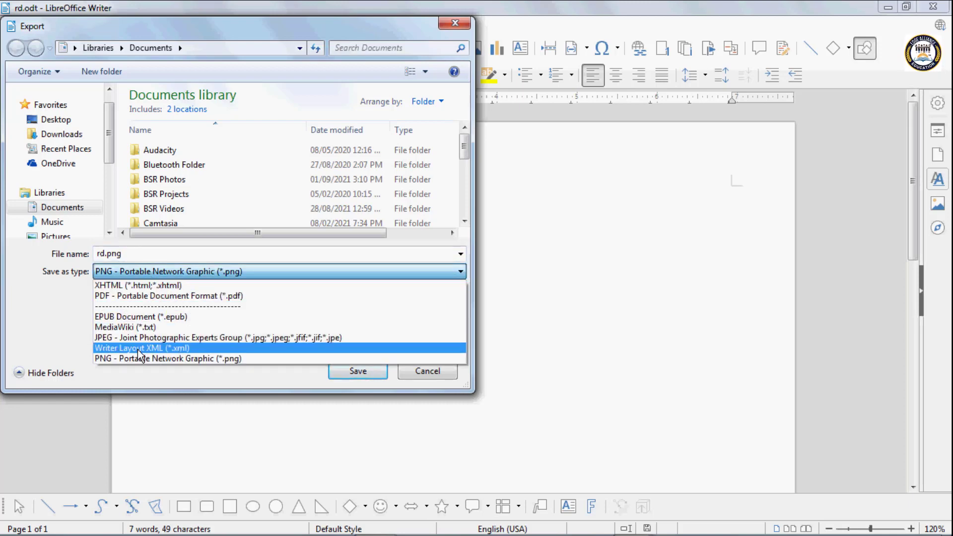
pyautogui.click(121, 297)
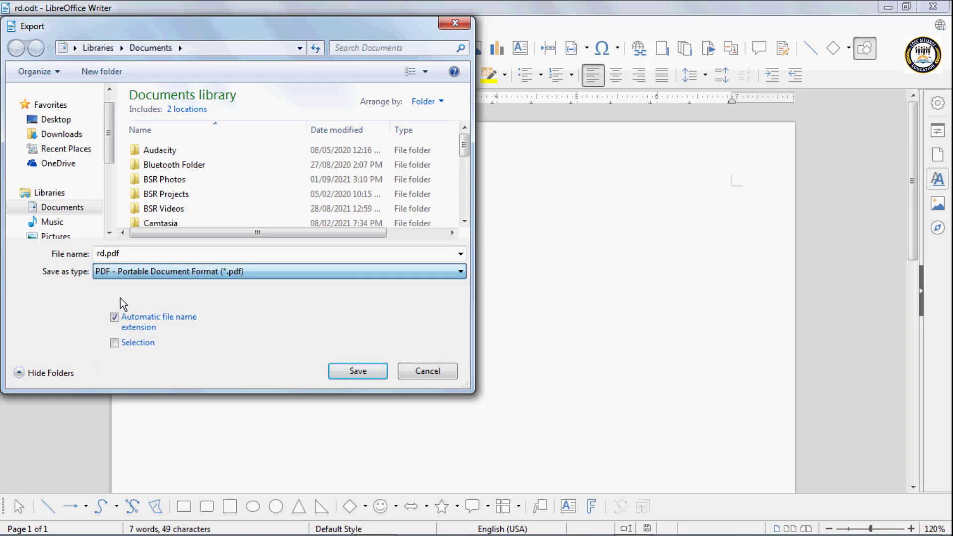
pyautogui.doubleClick(123, 254)
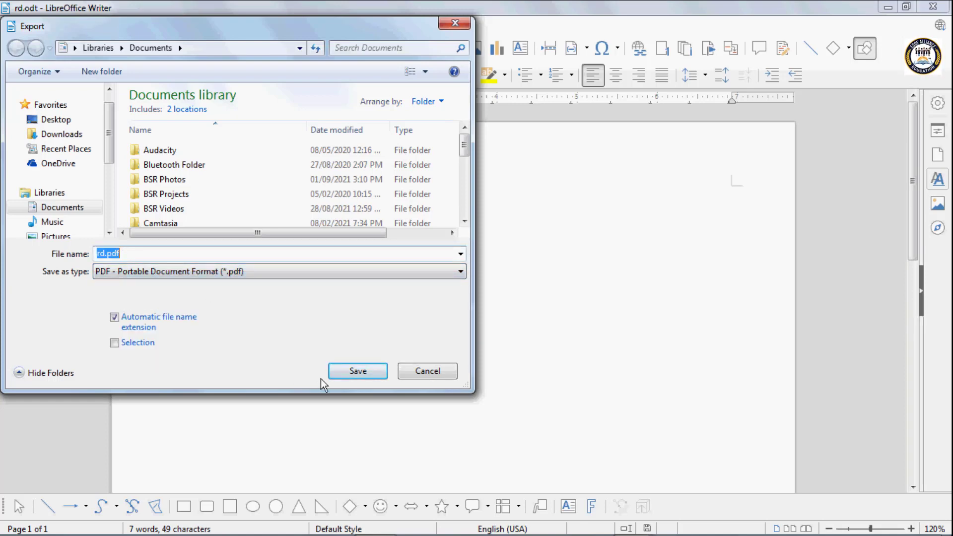
# Export rd.pdf with default PDF options: all pages, 90% JPEG quality
pyautogui.click(339, 371)
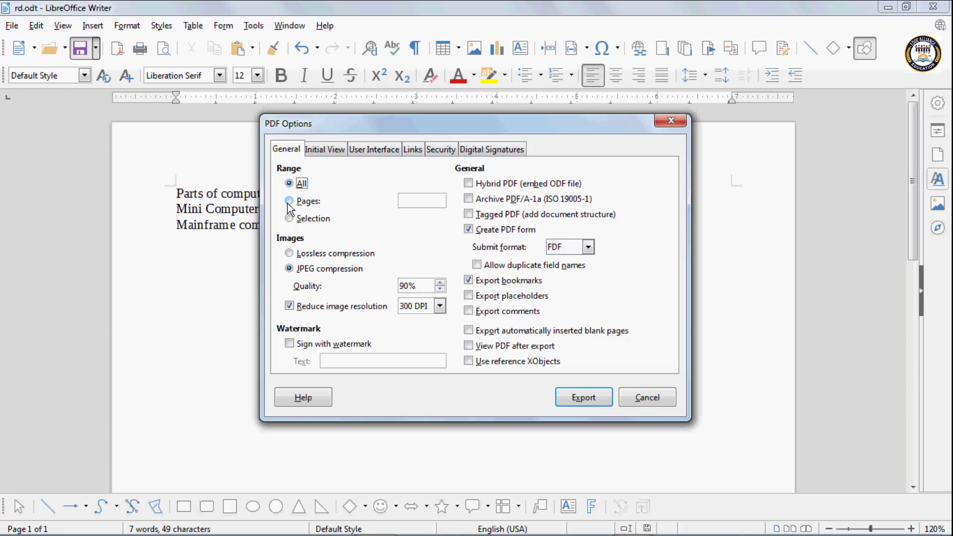
pyautogui.click(585, 398)
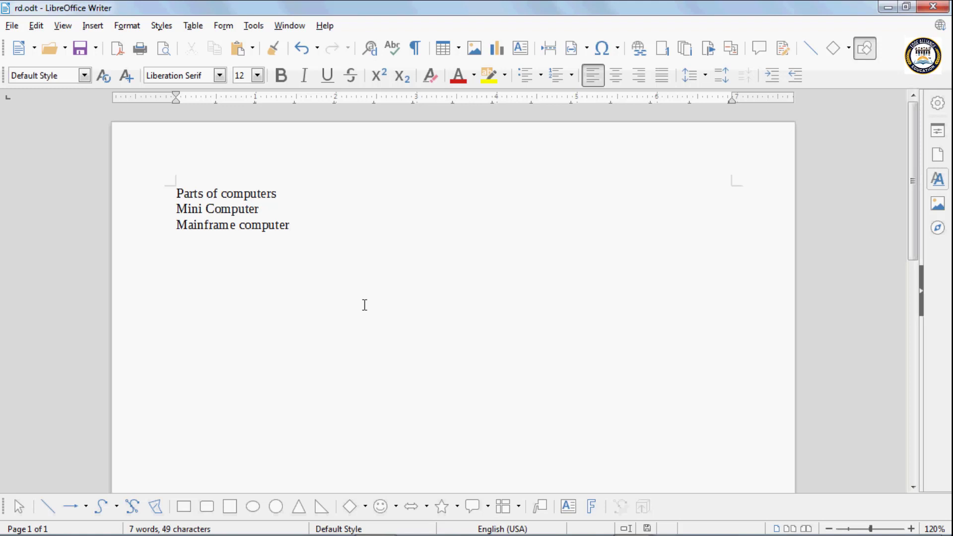
pyautogui.click(96, 48)
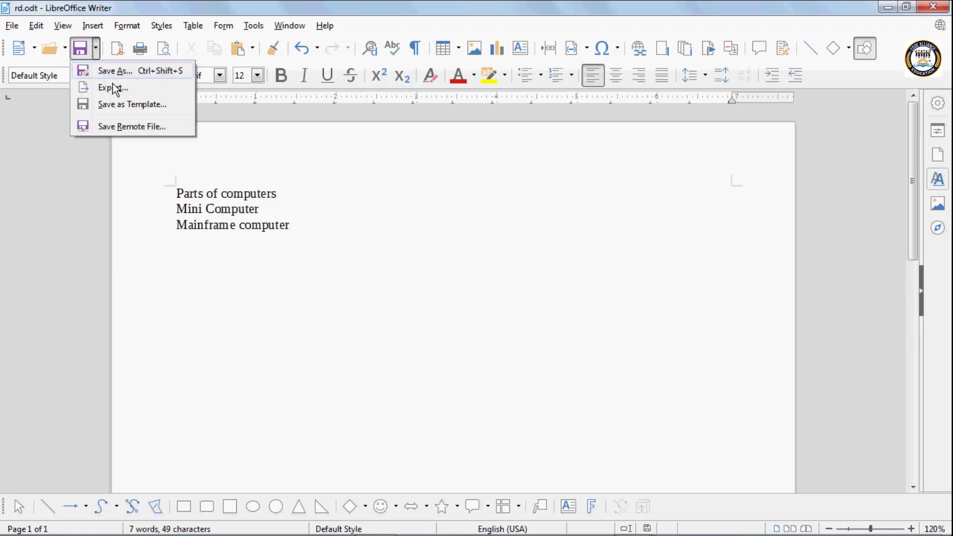
# Delete the three lines and type dotted 'Name' and 'Couse' form lines
pyautogui.click(305, 234)
pyautogui.moveTo(304, 233); pyautogui.dragTo(170, 185)
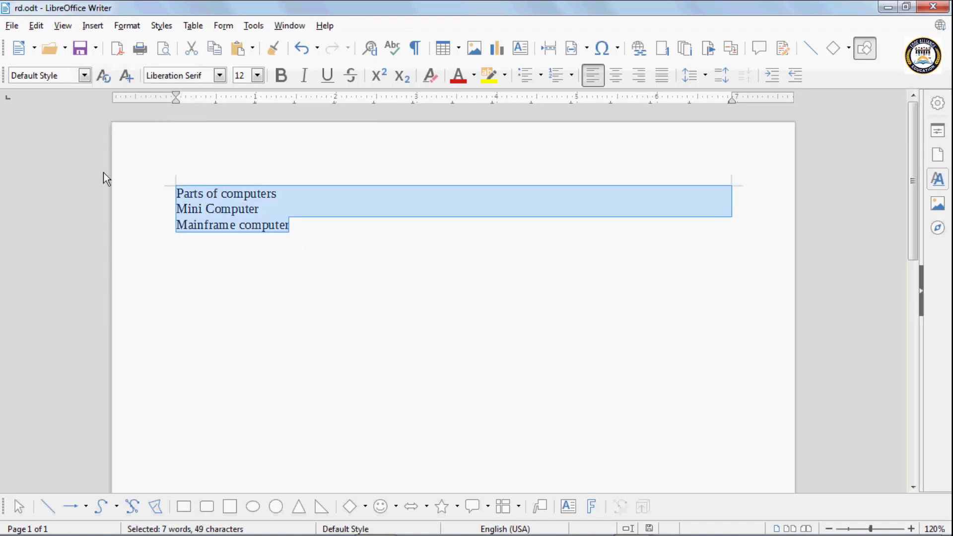
pyautogui.press('Delete')
pyautogui.write('Name')
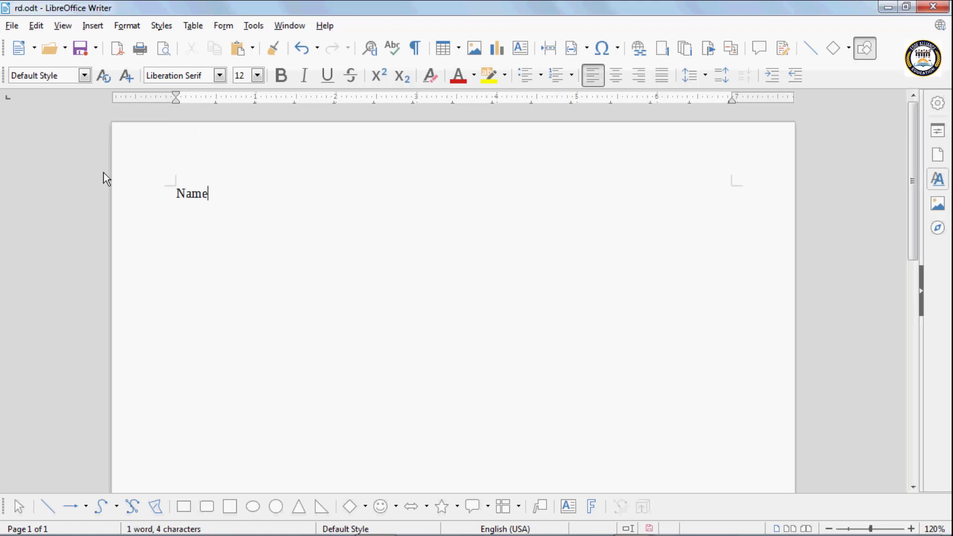
pyautogui.write('...........................')
pyautogui.press('Return')
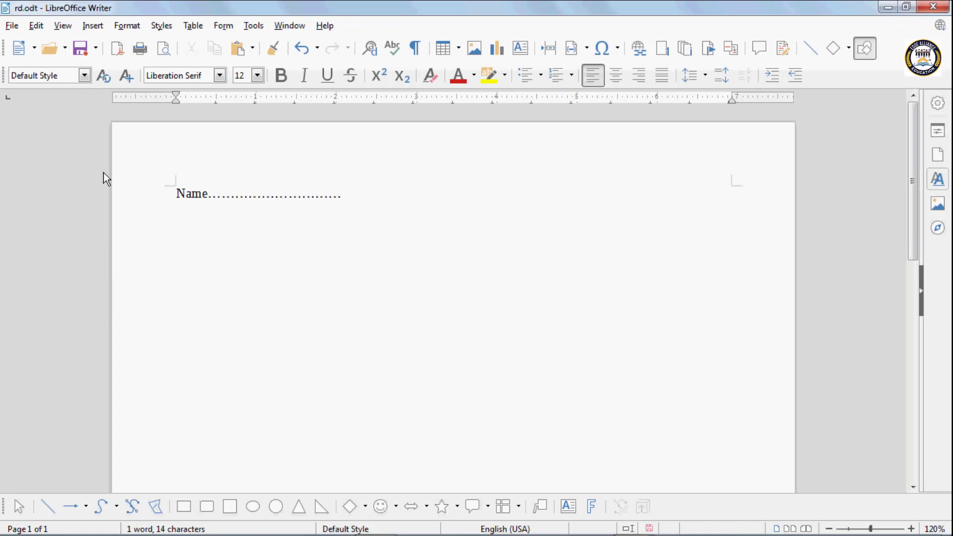
pyautogui.write('Couse')
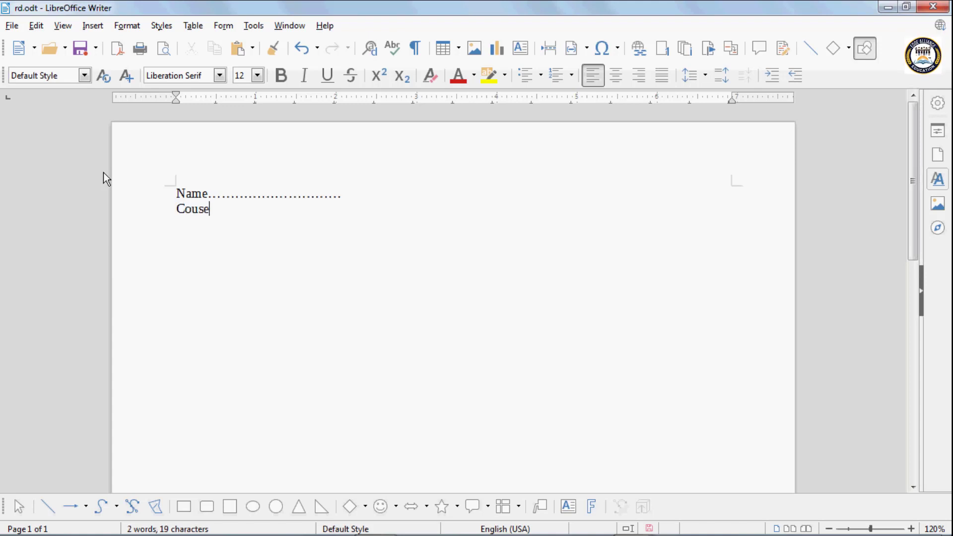
pyautogui.write('...........................')
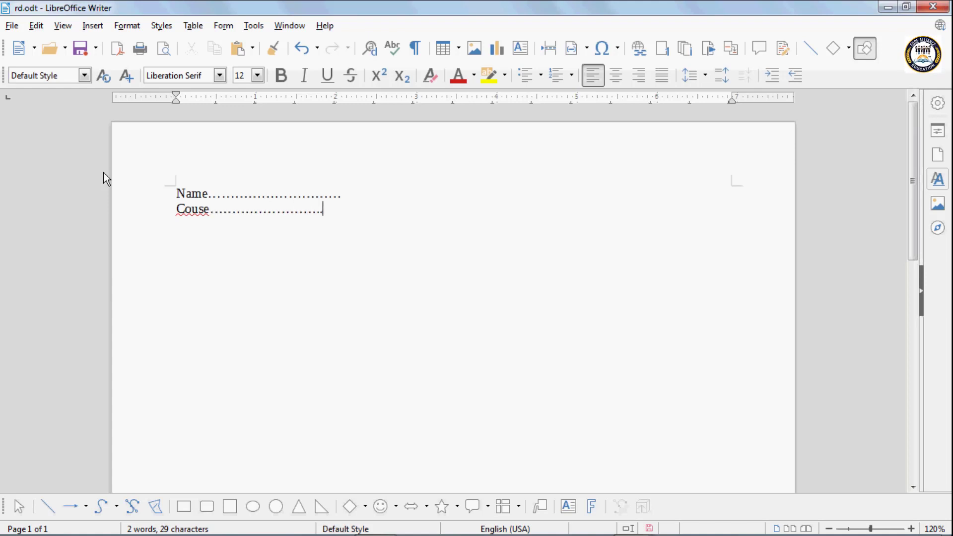
pyautogui.press('Return')
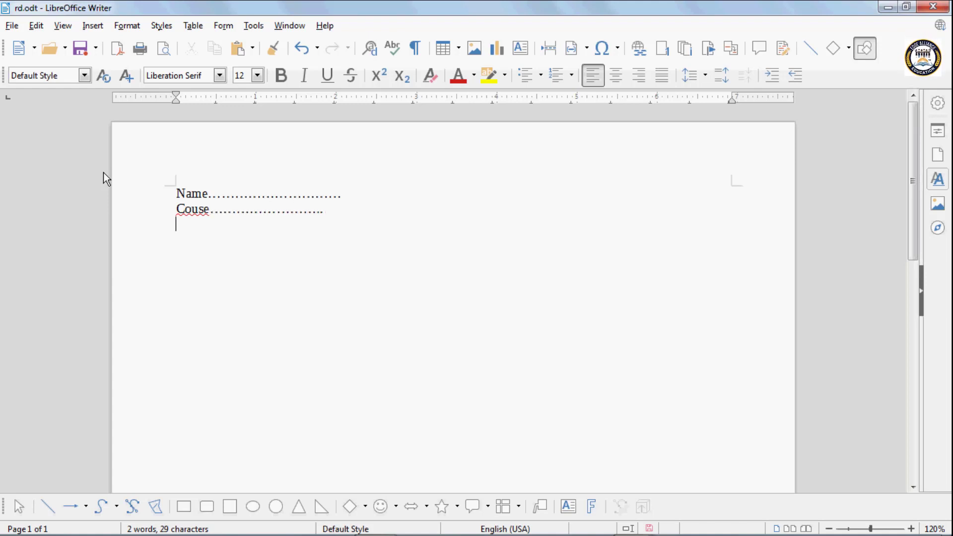
# Add dotted 'Duration', 'Father Name' (fixing the Fateher typo) and 'Mother Name' lines
pyautogui.write('Duration')
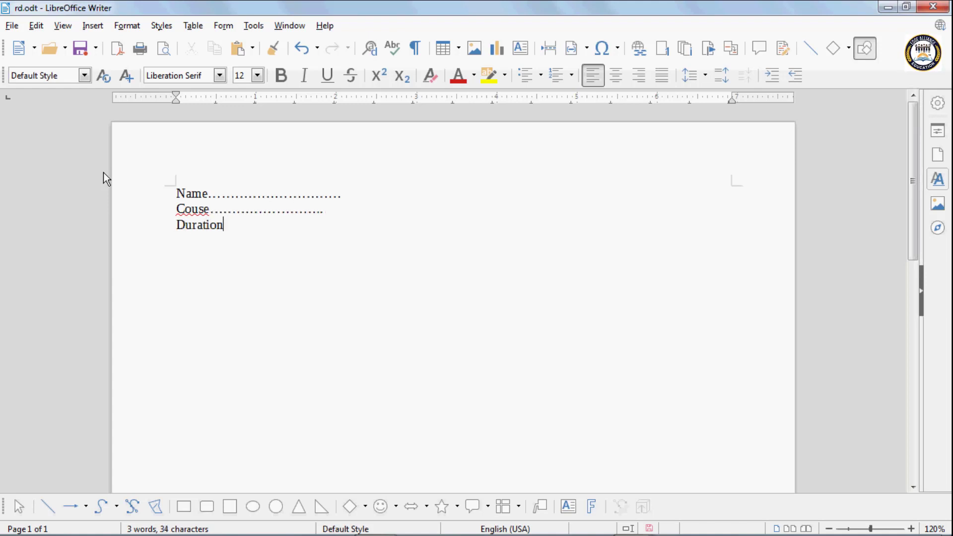
pyautogui.write('..........................')
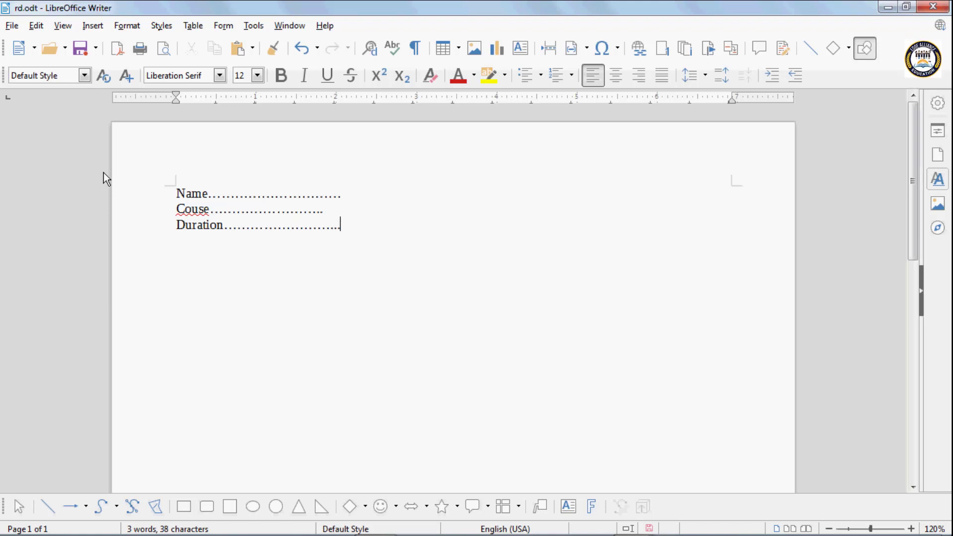
pyautogui.press('Return')
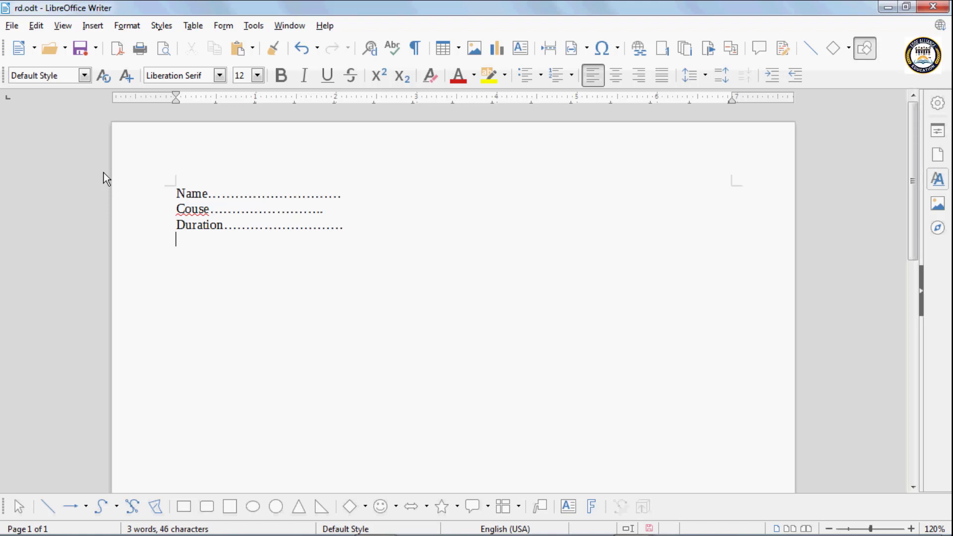
pyautogui.write('Fat')
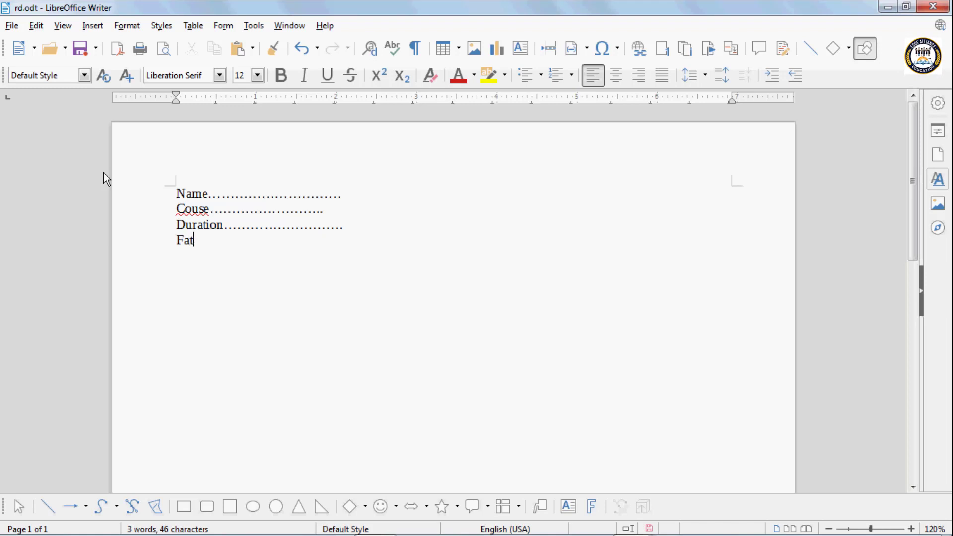
pyautogui.write('eher ')
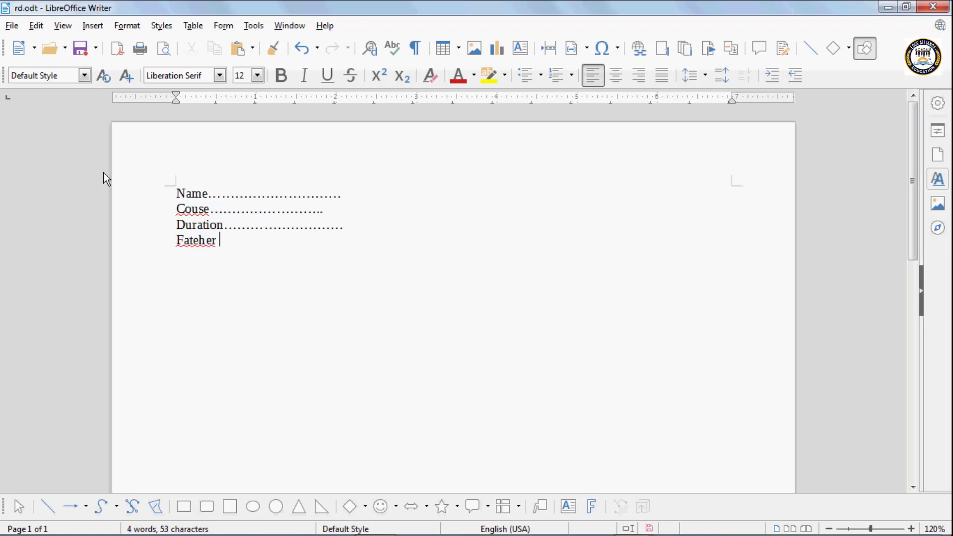
pyautogui.write('Name........................')
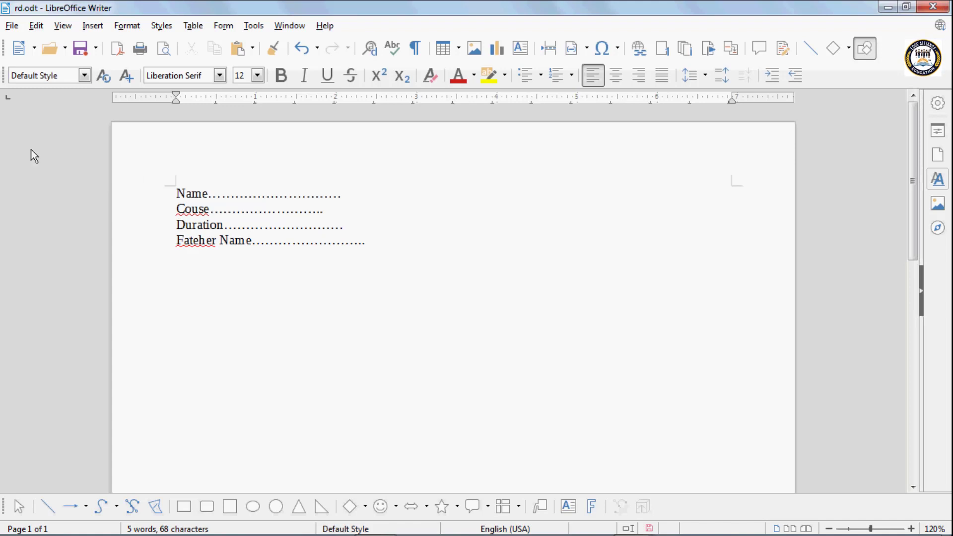
pyautogui.click(194, 244)
pyautogui.press('BackSpace')
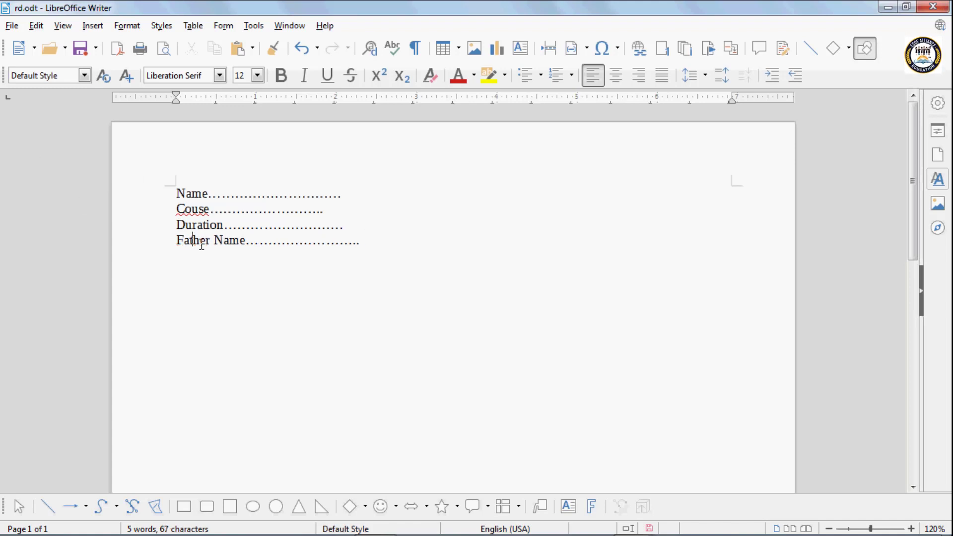
pyautogui.click(366, 243)
pyautogui.press('Return')
pyautogui.write('Mo')
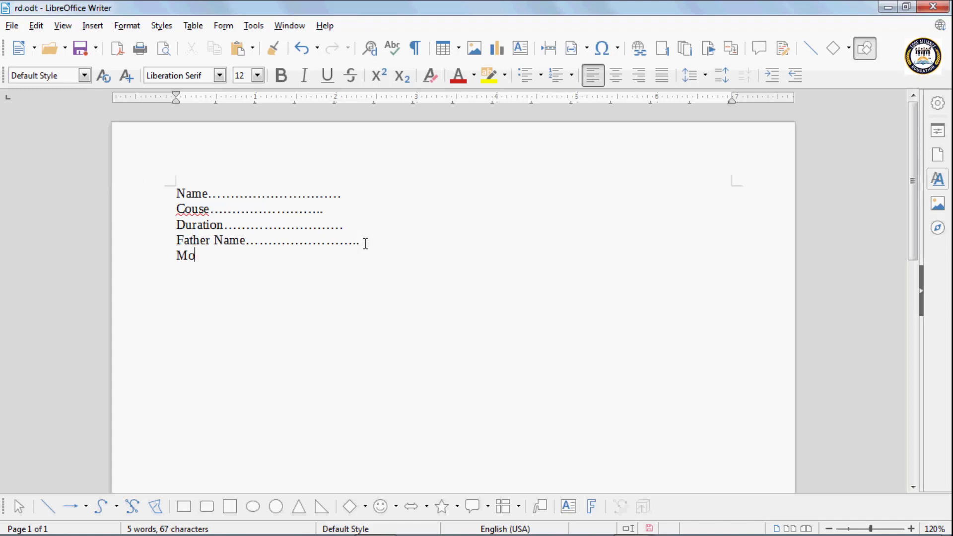
pyautogui.write('ther Name')
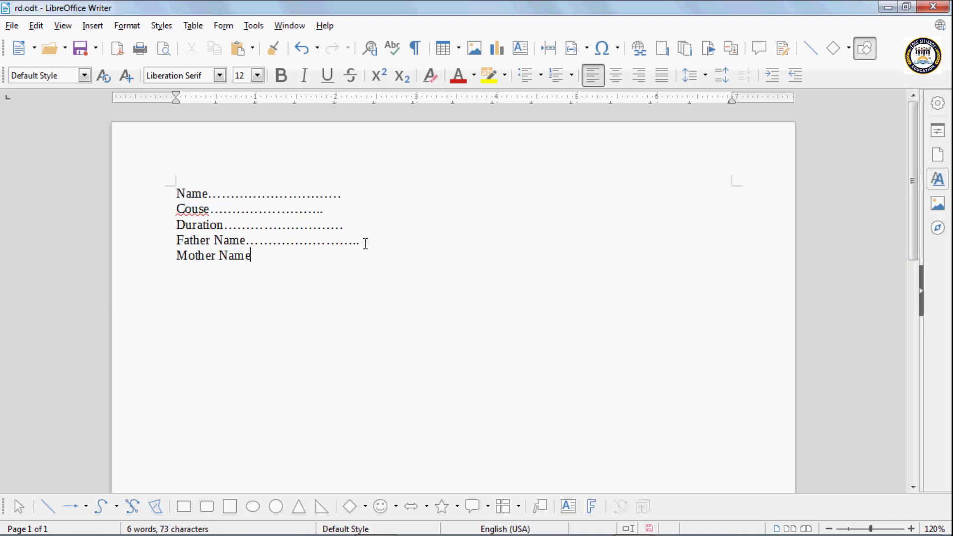
pyautogui.write('.........................')
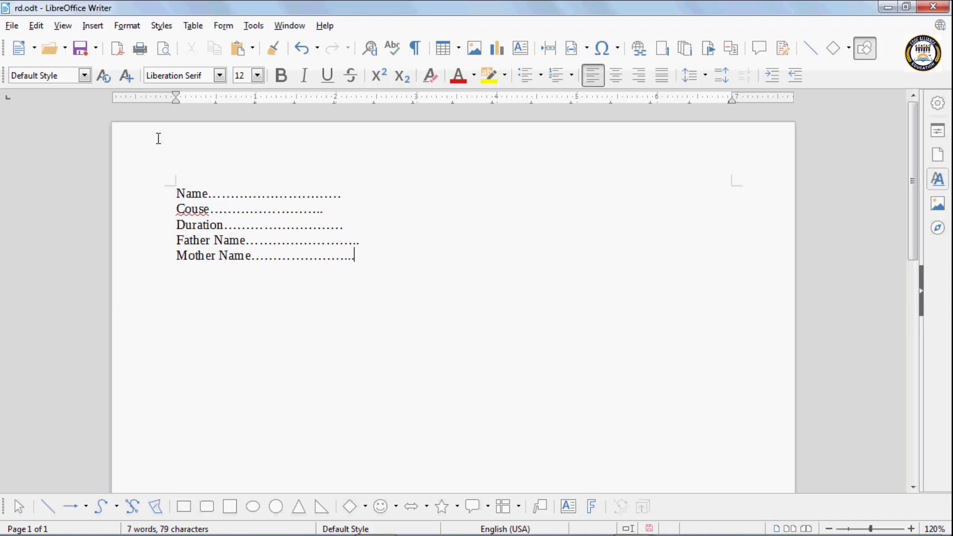
# Save the form as a template named 'File' in the My Templates category
pyautogui.click(96, 49)
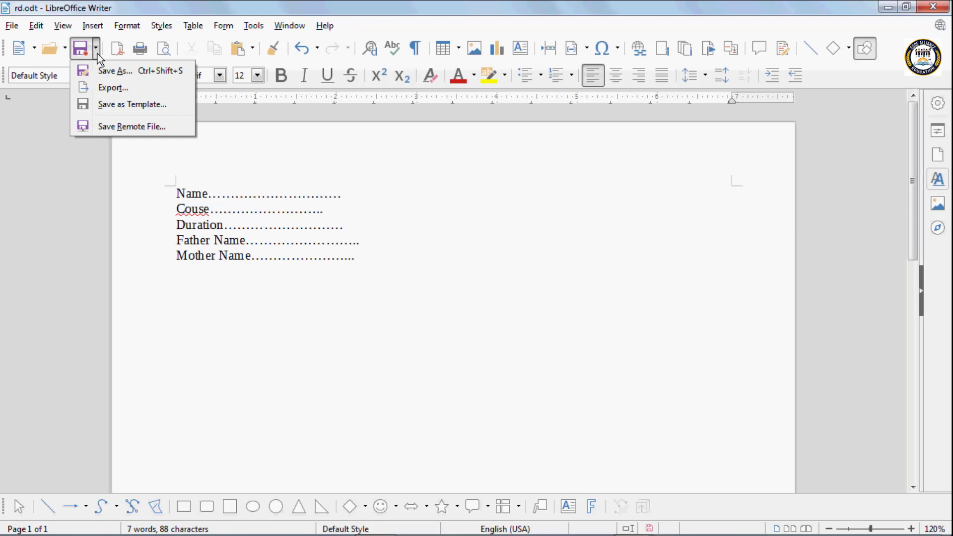
pyautogui.click(113, 105)
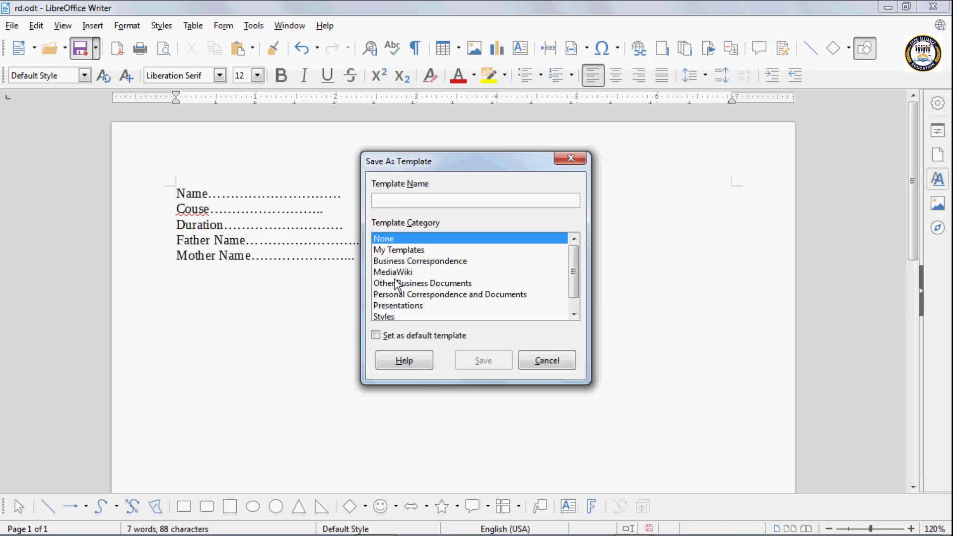
pyautogui.click(396, 251)
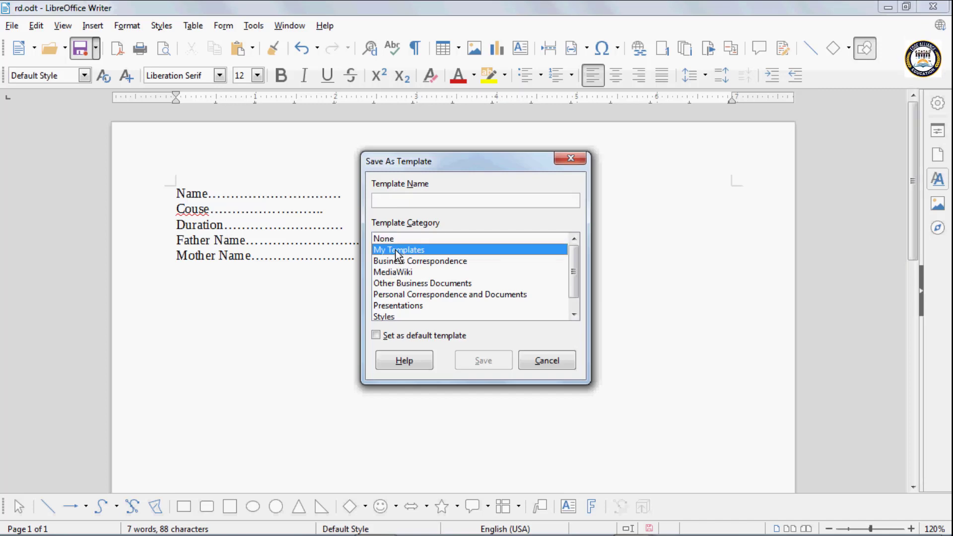
pyautogui.click(401, 262)
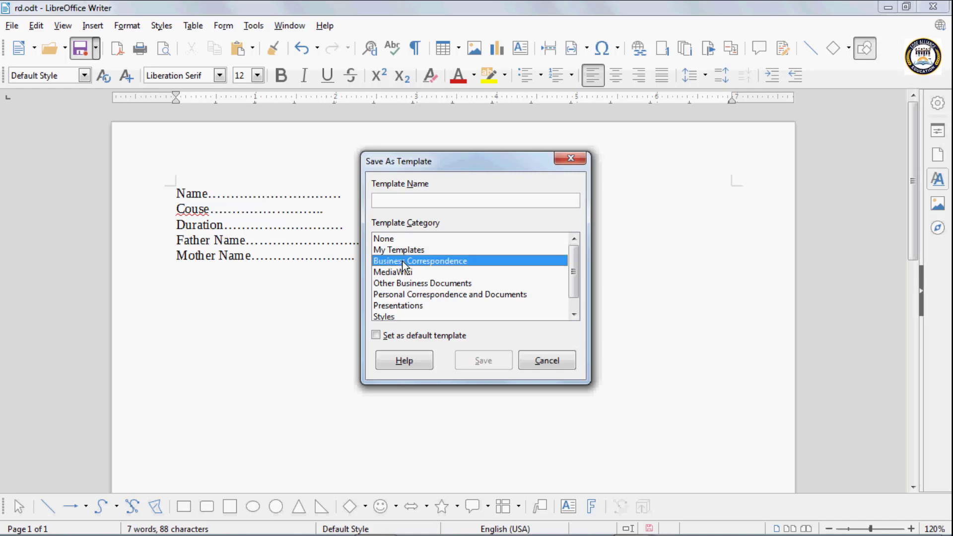
pyautogui.click(409, 273)
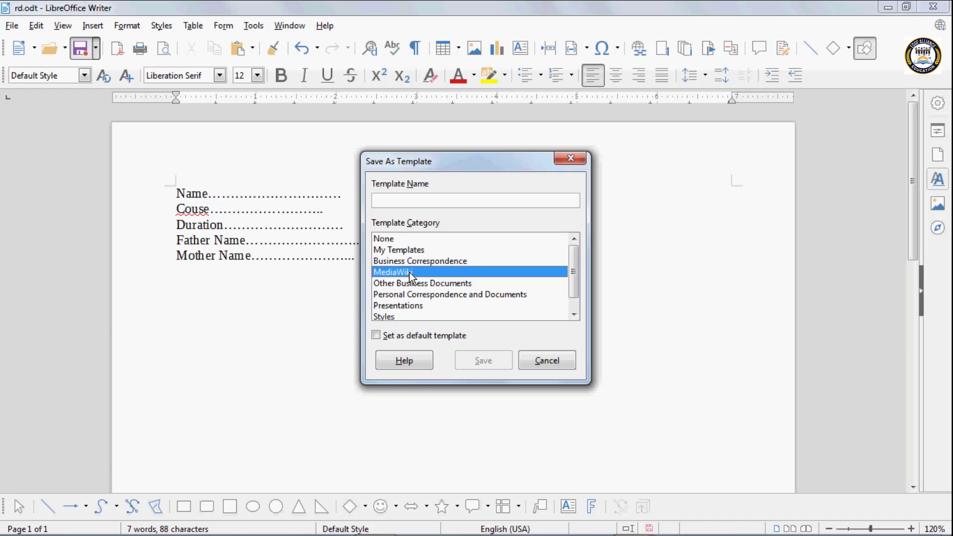
pyautogui.click(401, 285)
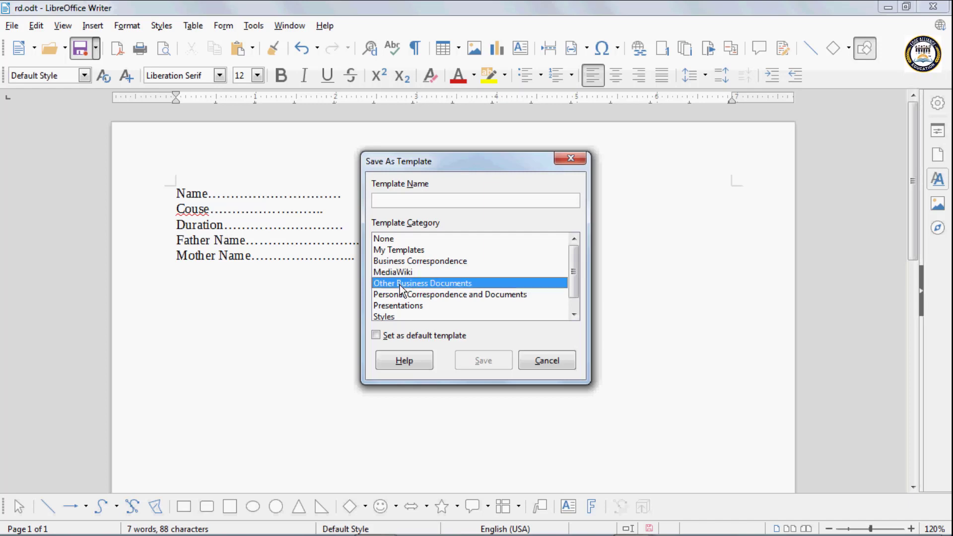
pyautogui.click(388, 200)
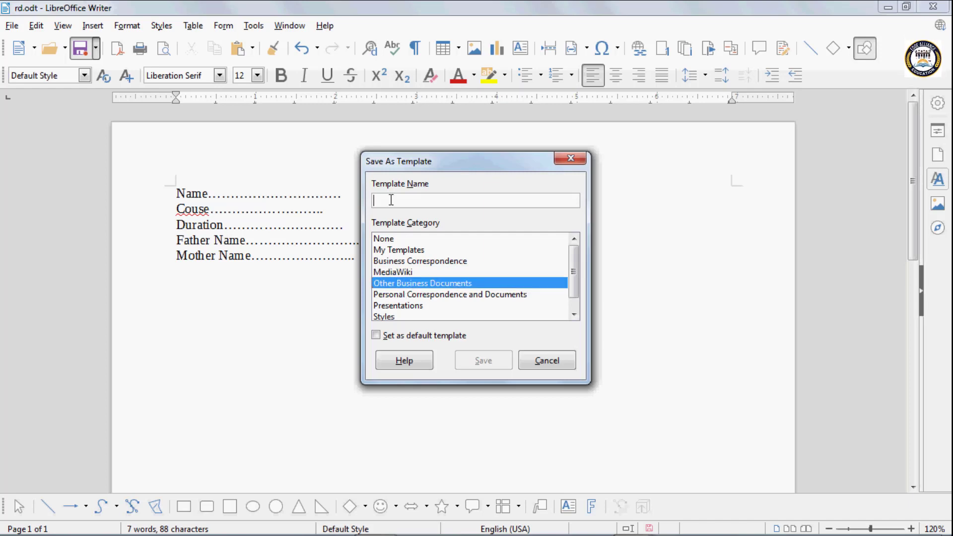
pyautogui.click(420, 251)
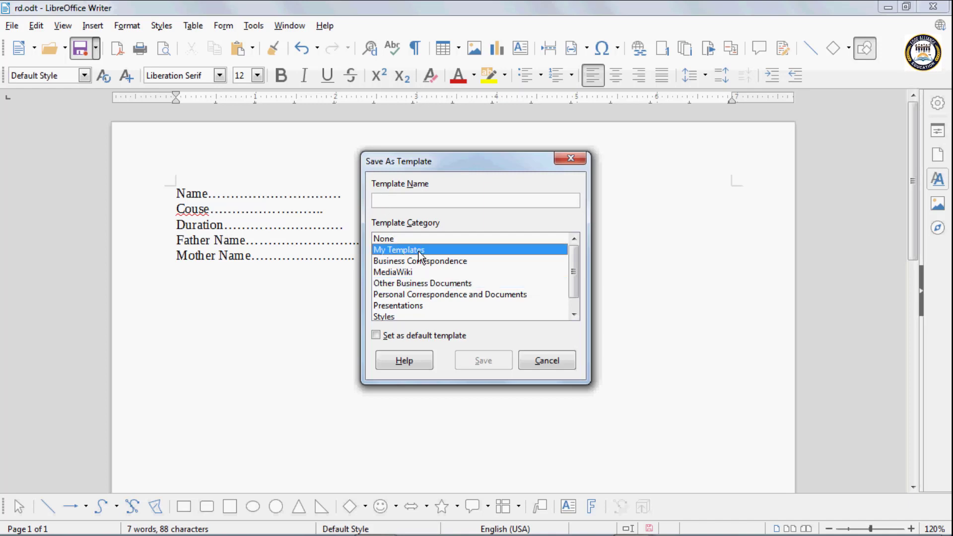
pyautogui.click(388, 201)
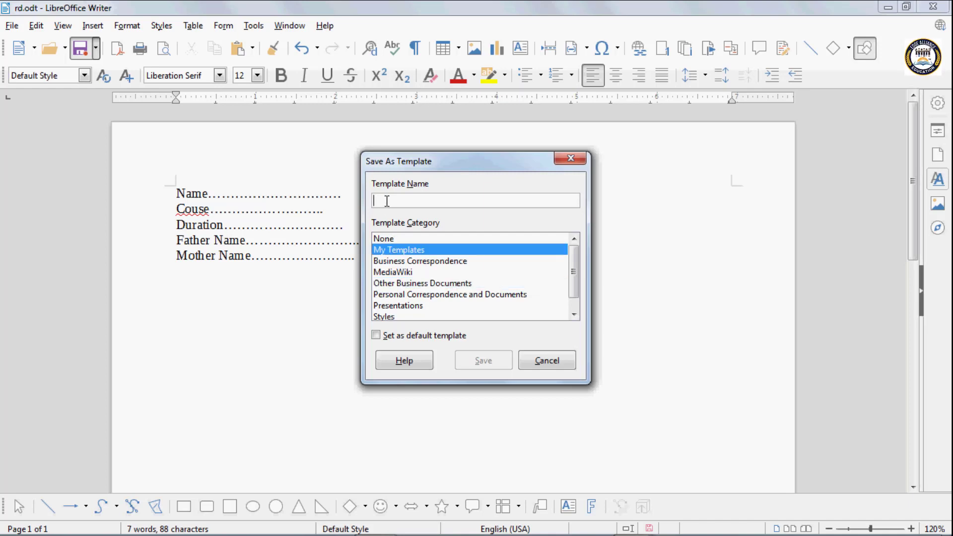
pyautogui.write('File')
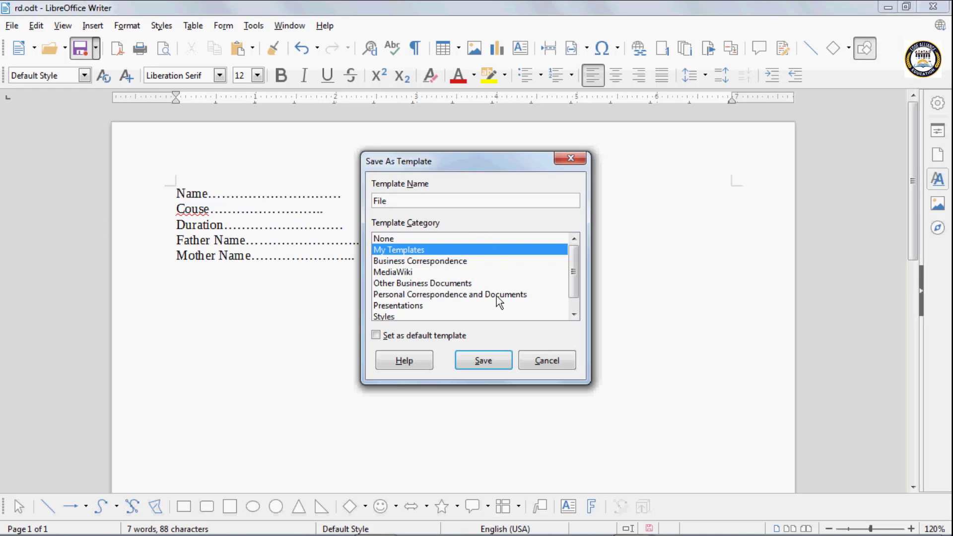
pyautogui.click(496, 361)
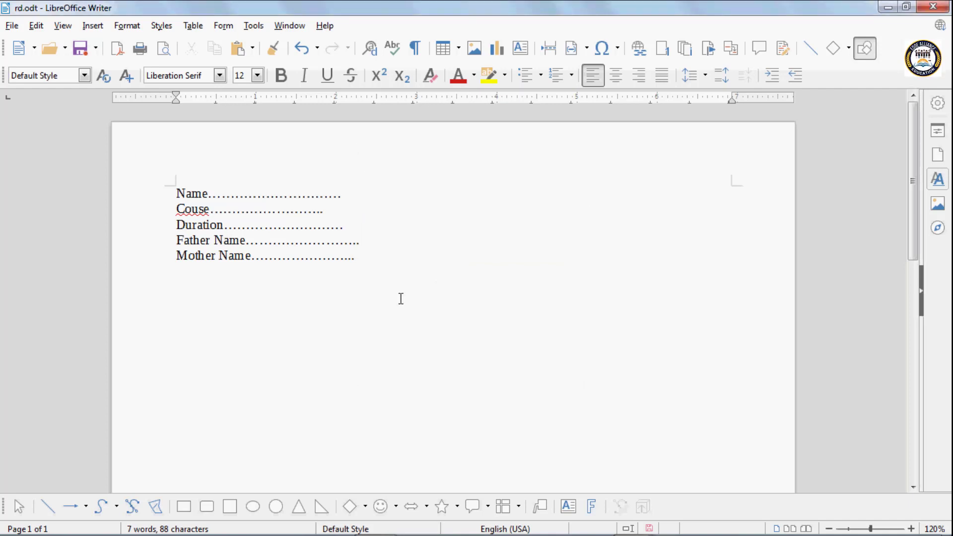
# Start a new blank document, Untitled 3, and browse for a template file to open
pyautogui.hotkey('ctrl', 'n')
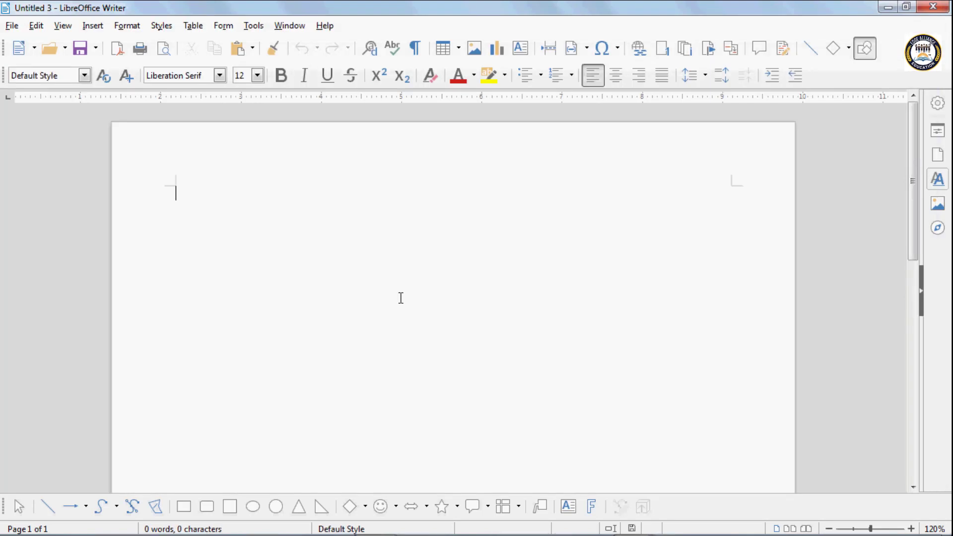
pyautogui.click(66, 52)
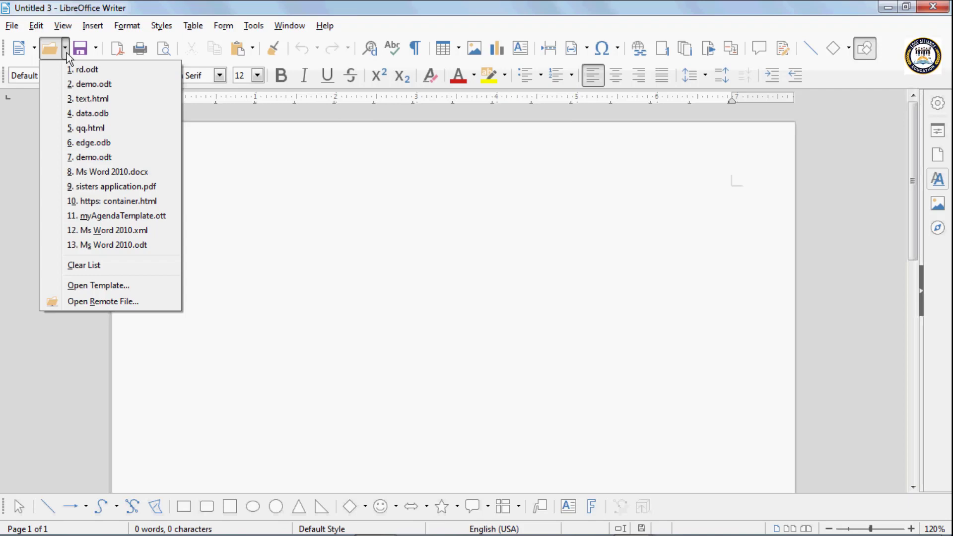
pyautogui.click(97, 286)
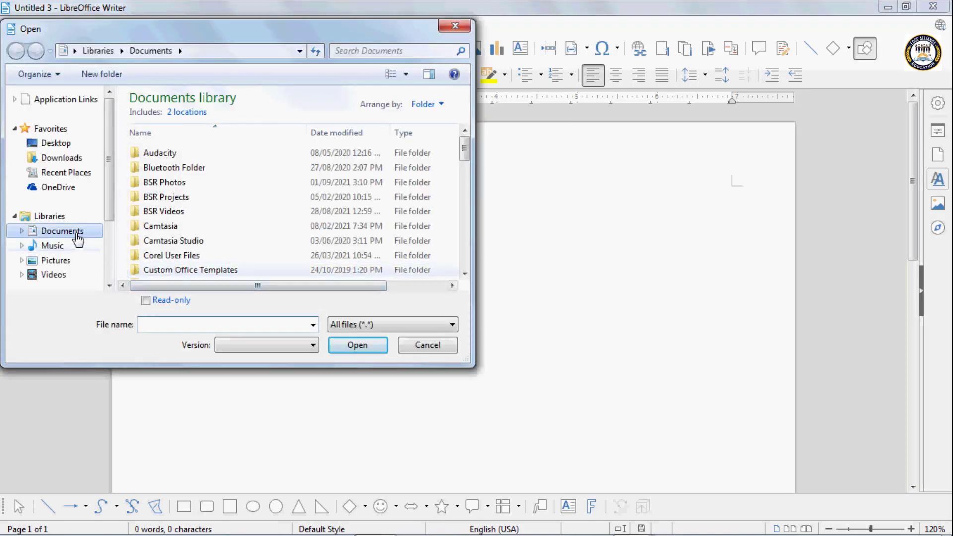
# Look through Libraries, Downloads, Recent Places and Favorites in the file browser, then cancel without opening anything
pyautogui.moveTo(463, 149); pyautogui.dragTo(460, 181)
pyautogui.moveTo(464, 199); pyautogui.dragTo(464, 261)
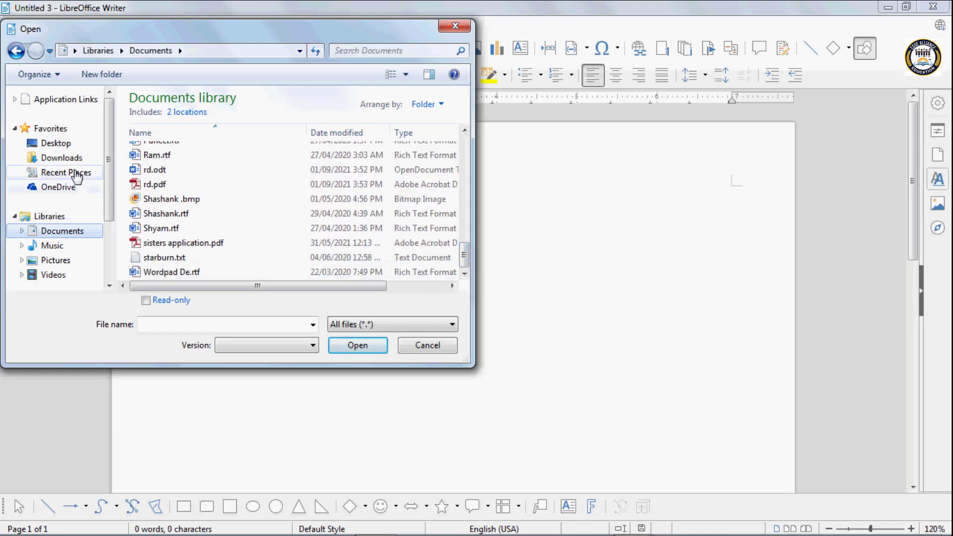
pyautogui.click(55, 216)
pyautogui.click(65, 161)
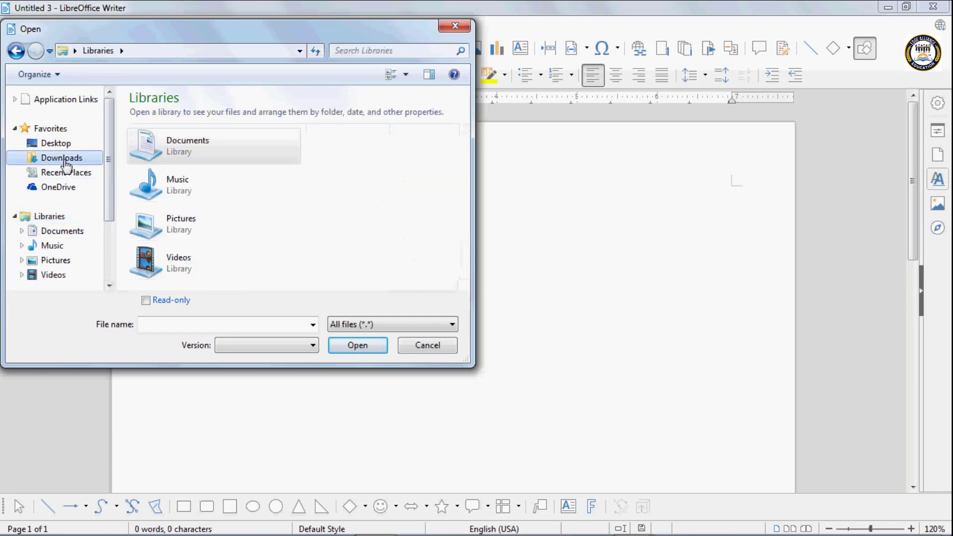
pyautogui.click(55, 175)
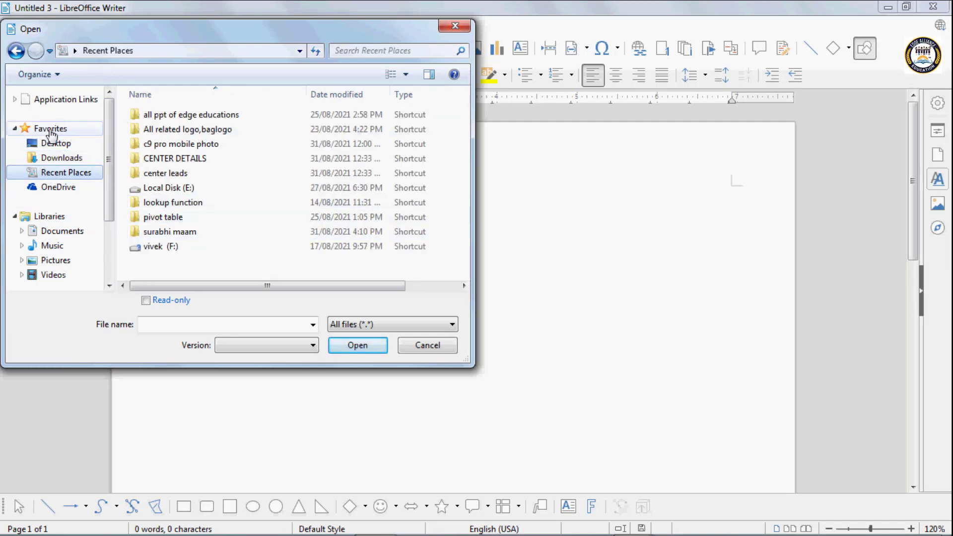
pyautogui.click(75, 130)
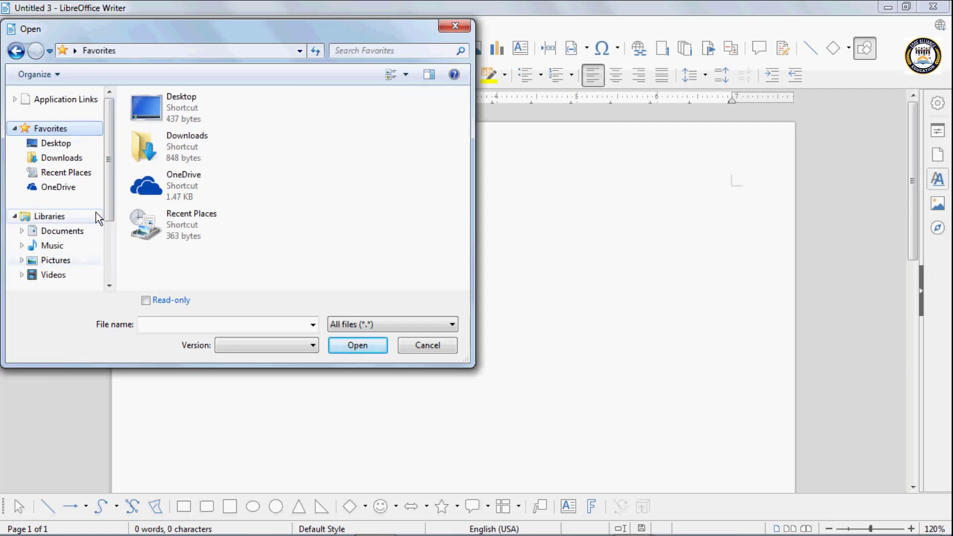
pyautogui.moveTo(107, 215); pyautogui.dragTo(109, 275)
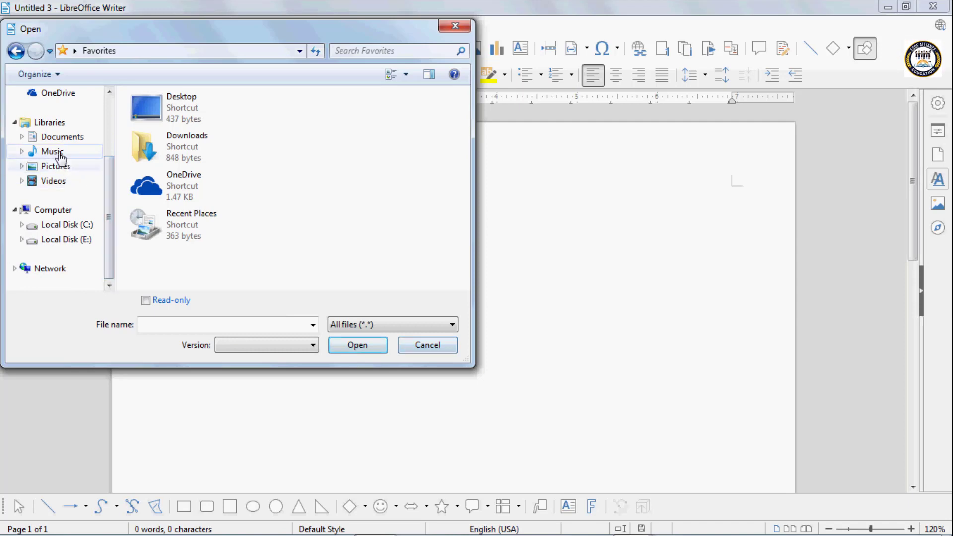
pyautogui.click(56, 124)
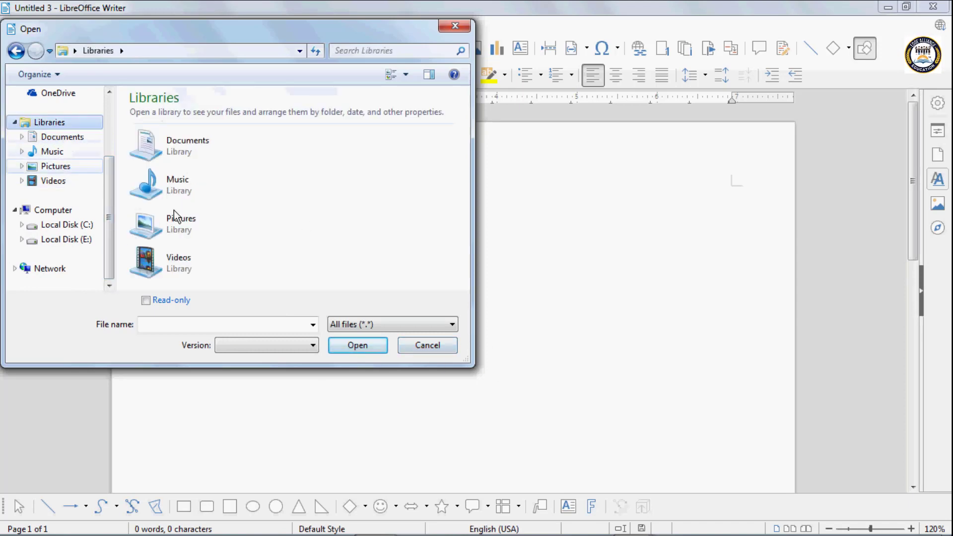
pyautogui.click(409, 347)
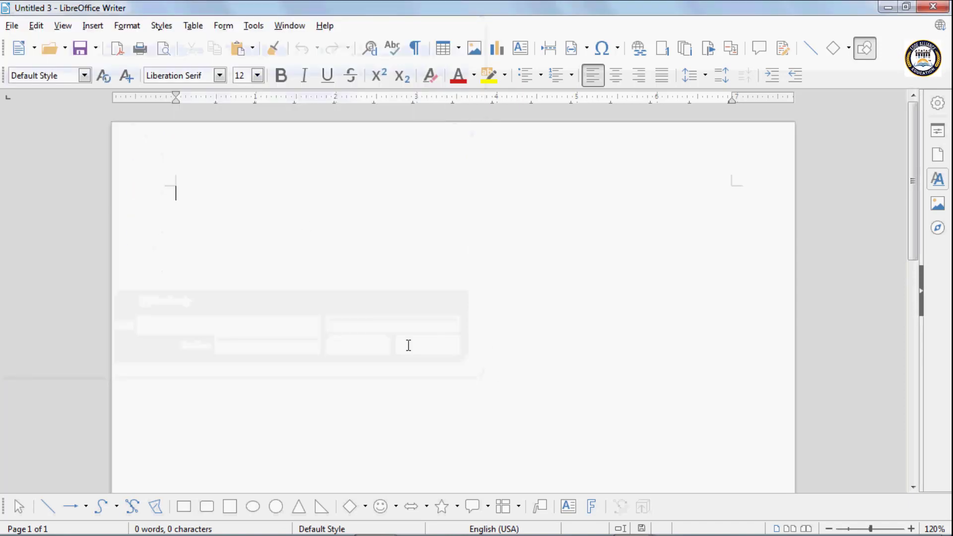
pyautogui.click(97, 49)
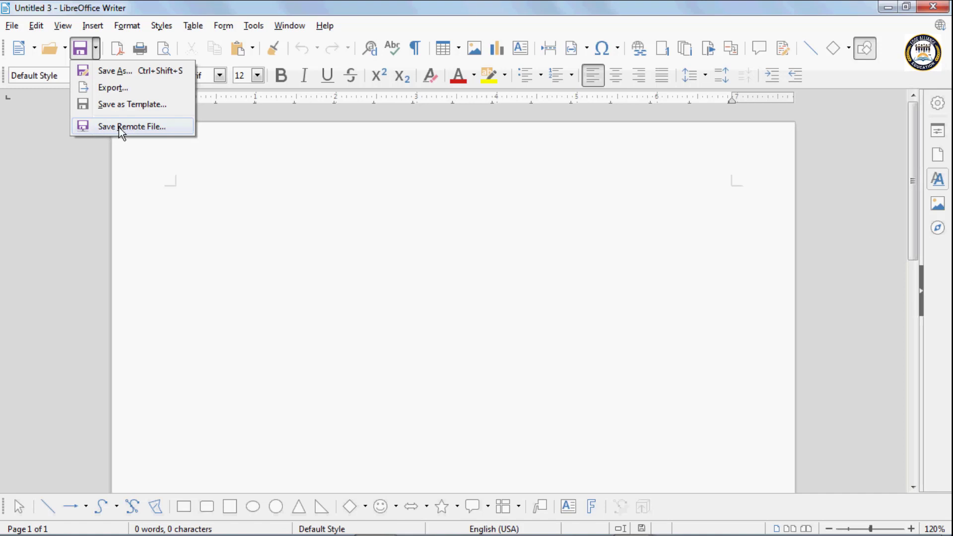
pyautogui.click(147, 128)
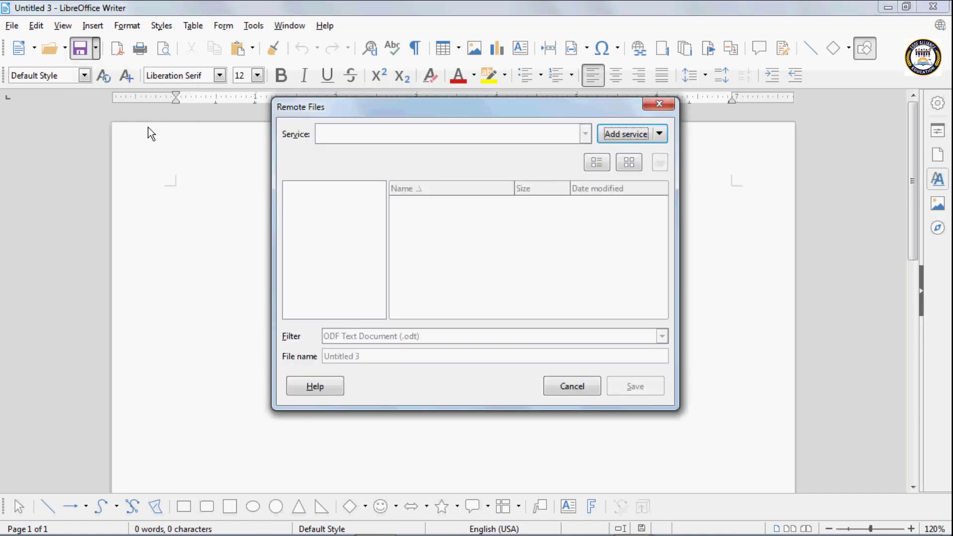
pyautogui.click(660, 106)
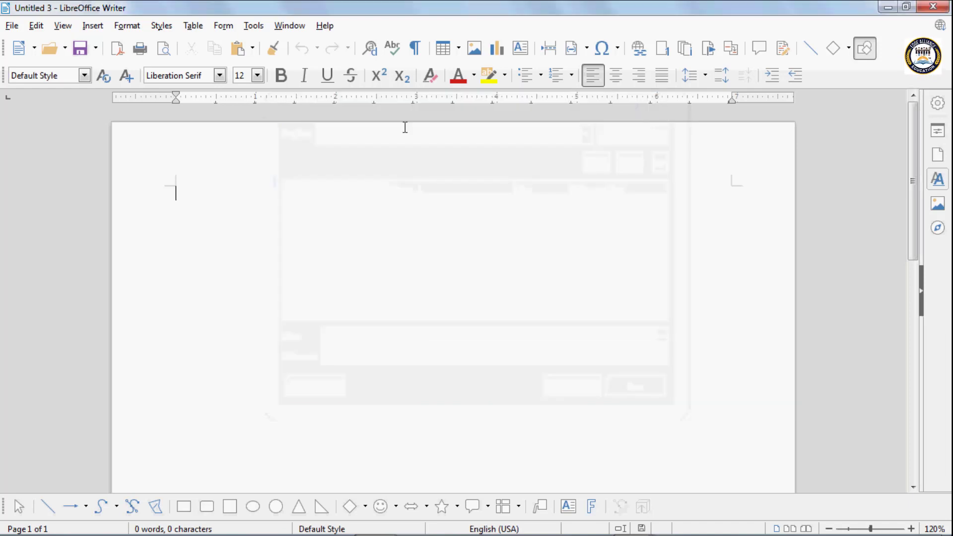
pyautogui.click(66, 52)
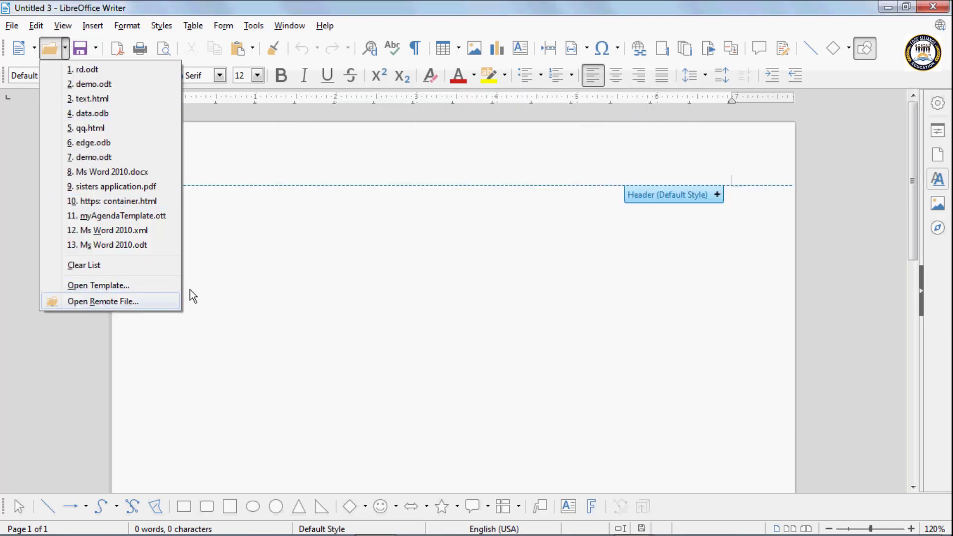
pyautogui.click(233, 258)
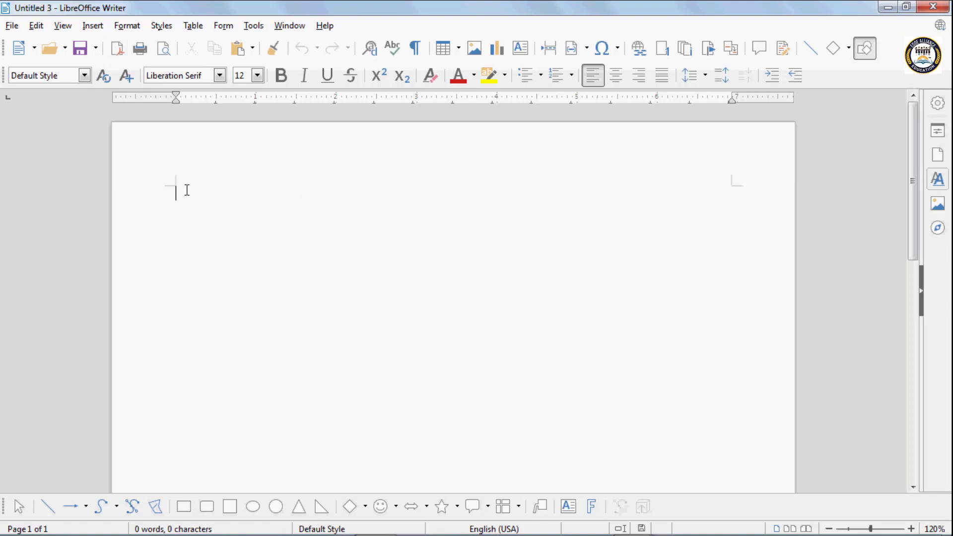
# Paste the repeated 'Computer is my new file.' text and export it as PDF 'ttt' on the Desktop
pyautogui.write('Computer is my new file.Computer is my new file.Computer is my new file.Computer is my new file.Computer is my new file.Computer is my new file.Computer is my new file.Computer is my new file.Computer is my new file.Computer is my new file.Computer is my new file.Computer is my new file.Computer is my new file.Computer is my new file.Computer is my new file.Computer is my new file.Computer is my new file.Computer is my new file.Computer is my new file.Computer is my new file.Computer is my new file.Computer is my new file.Computer is my new file.Computer is my new file.Computer is my new file.Computer is my new file.Computer is my new file.Computer is my new file.Computer is my new file.Computer is my new file.Computer is my new file.Computer is my new file.')
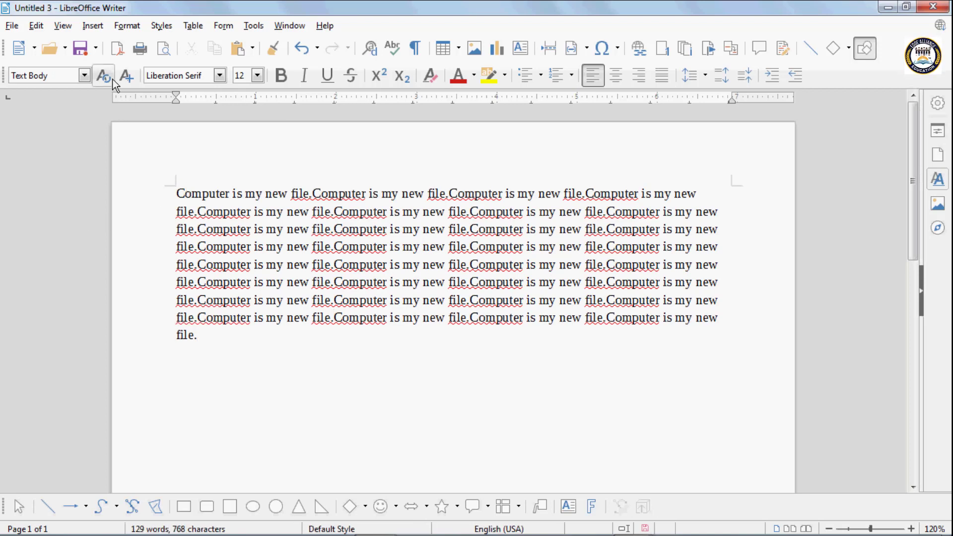
pyautogui.click(117, 49)
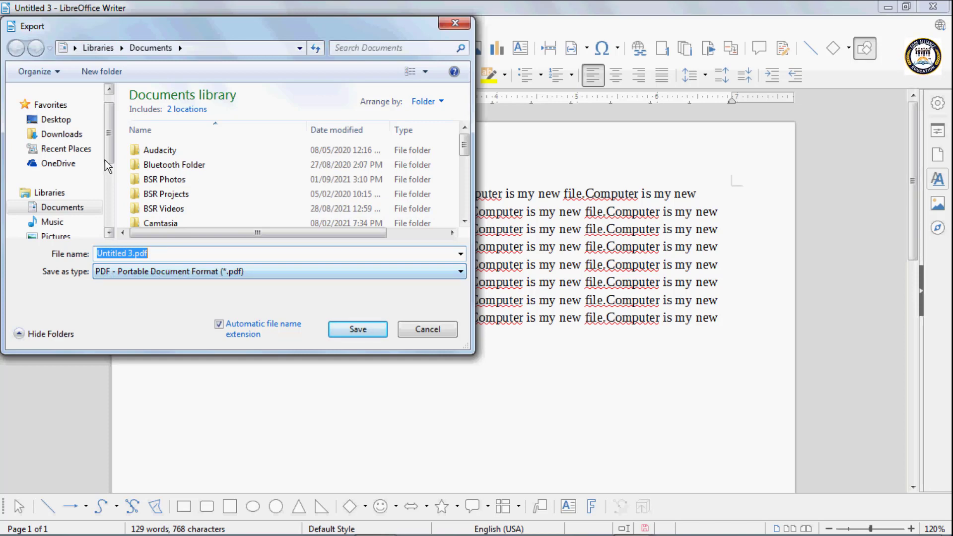
pyautogui.click(58, 120)
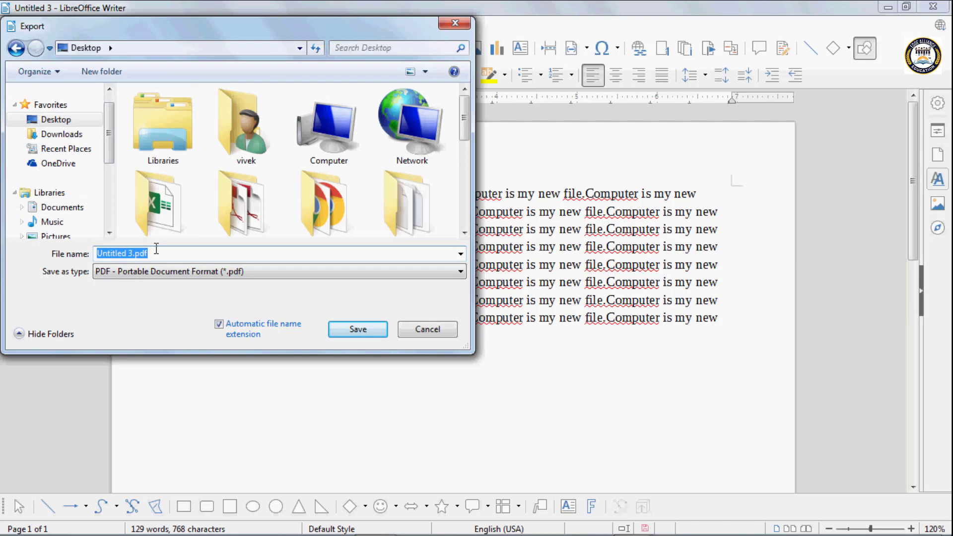
pyautogui.write('qw')
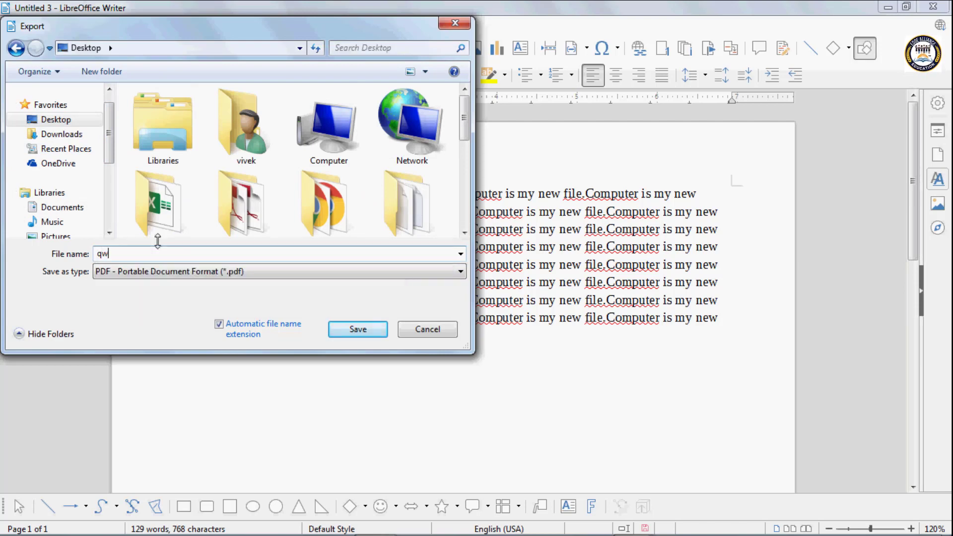
pyautogui.press('BackSpace')
pyautogui.press('BackSpace')
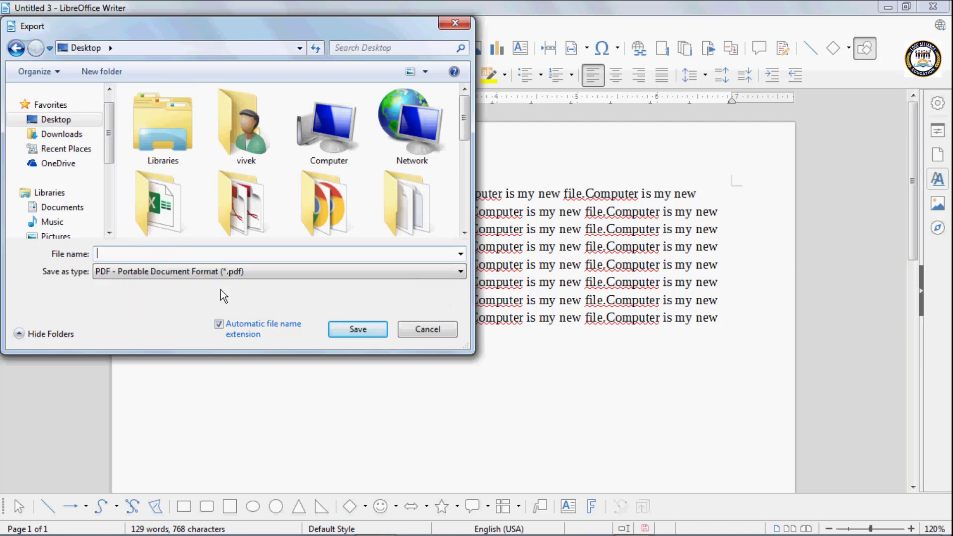
pyautogui.write('tx')
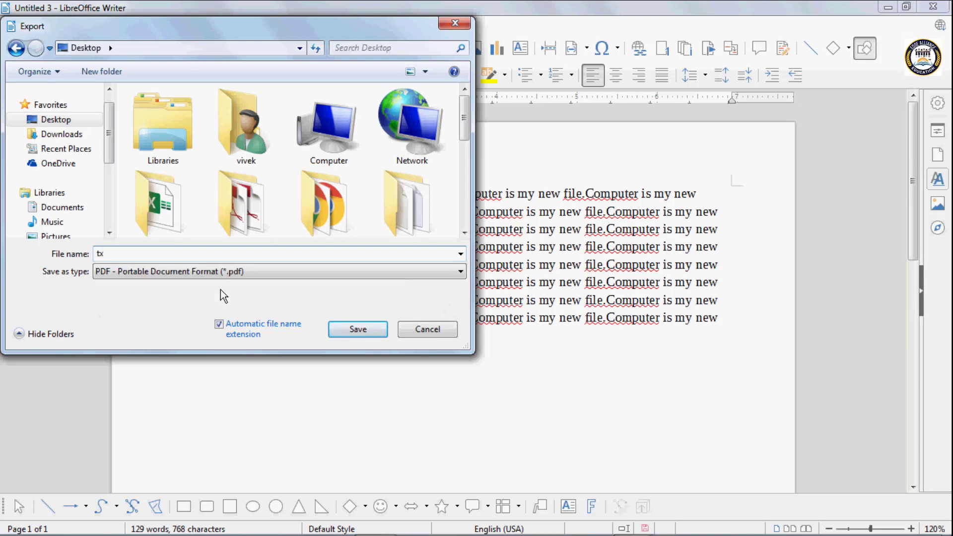
pyautogui.press('BackSpace')
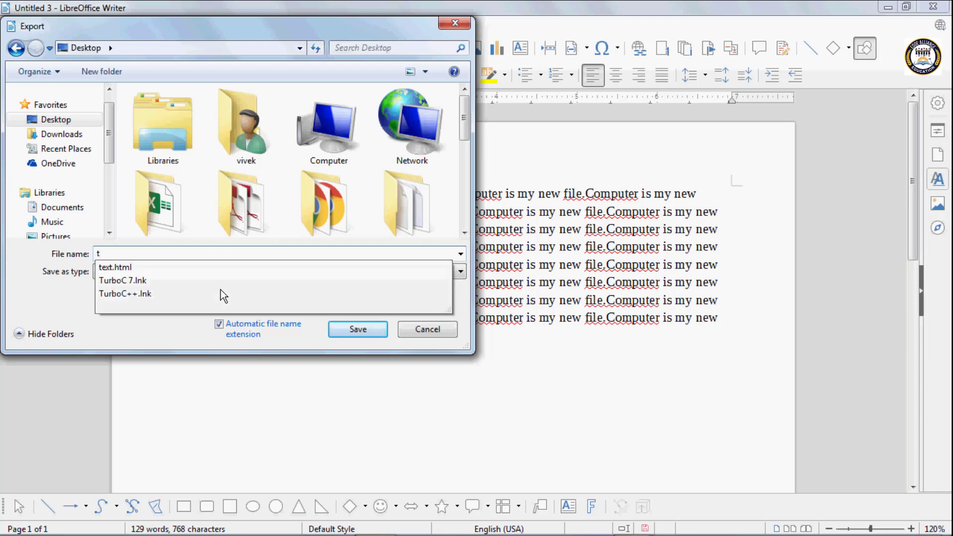
pyautogui.write('tt')
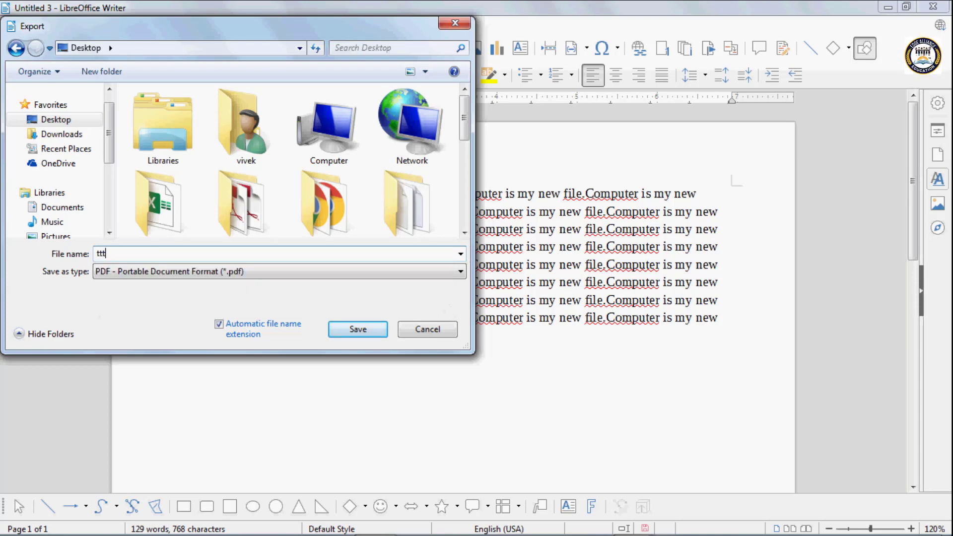
pyautogui.click(365, 333)
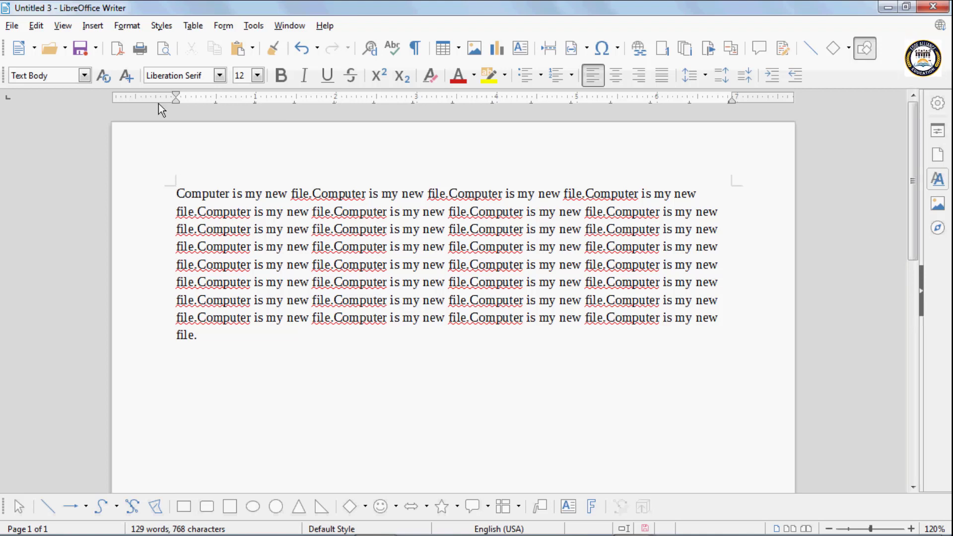
# After cancelling the Print dialog, insert a page break before the fourth line, moving text to page 2
pyautogui.click(143, 50)
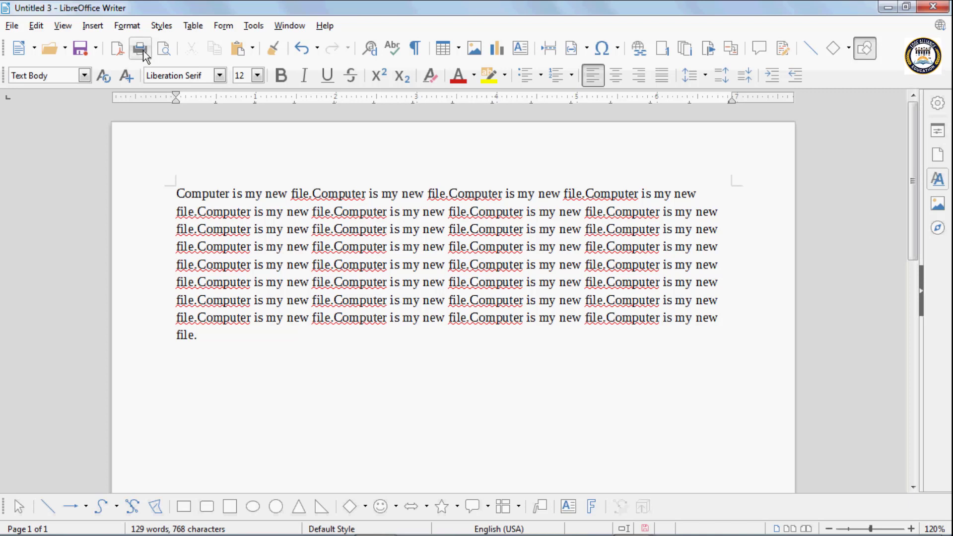
pyautogui.moveTo(345, 117); pyautogui.dragTo(507, 54)
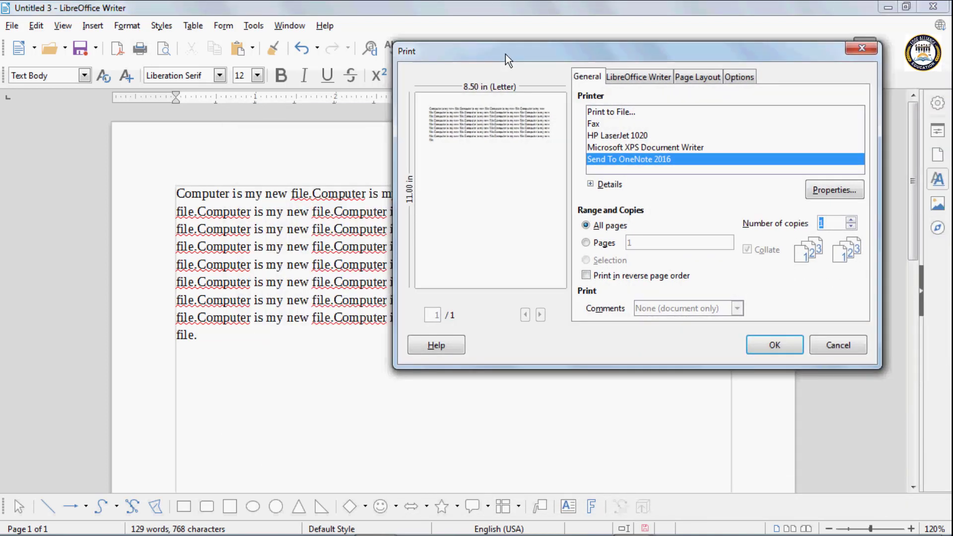
pyautogui.click(834, 345)
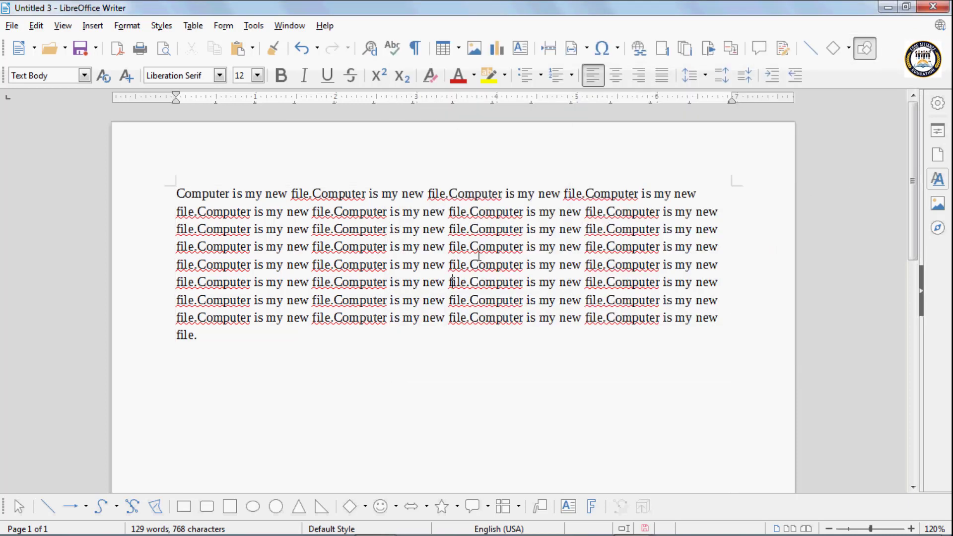
pyautogui.hotkey('ctrl', 'Return')
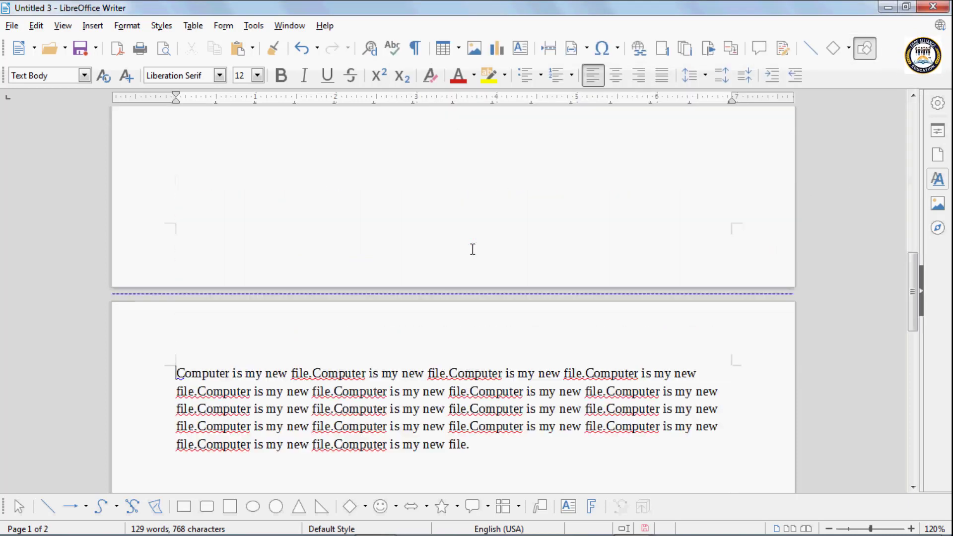
pyautogui.scroll(-4, 473, 248)
# Insert a page break at the end of the text to start page 3
pyautogui.click(480, 282)
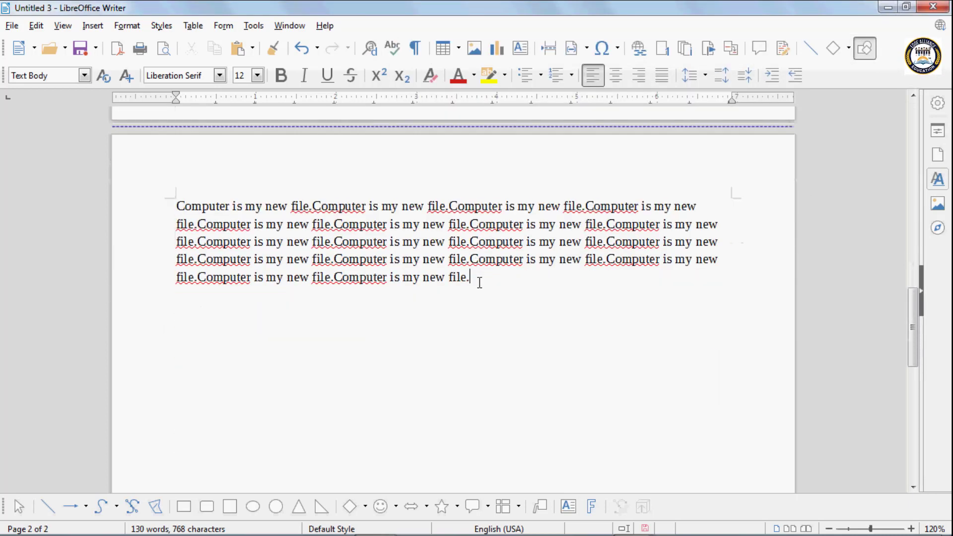
pyautogui.hotkey('ctrl', 'Return')
pyautogui.scroll(-4, 472, 298)
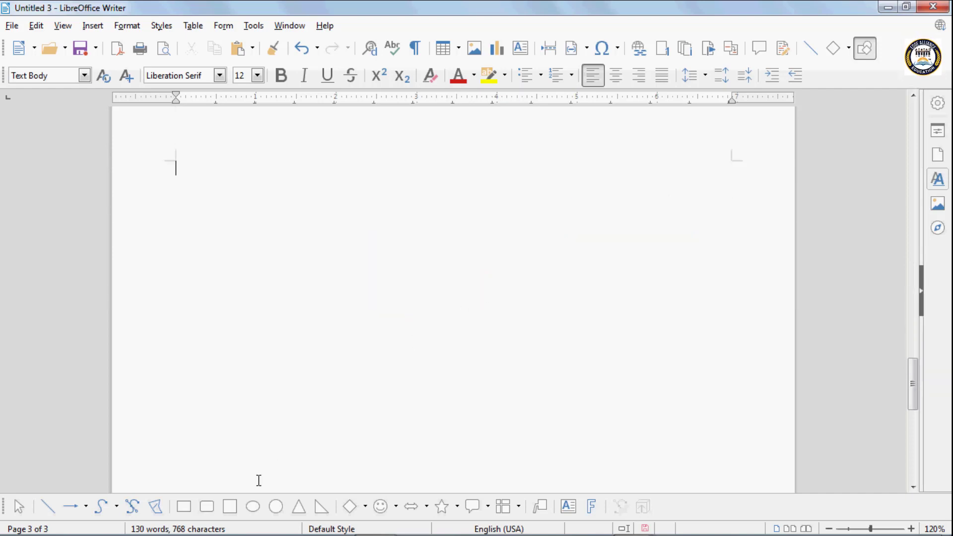
# Draw a blue-filled circle near the top of page 3 with the Ellipse tool
pyautogui.click(248, 508)
pyautogui.moveTo(269, 170); pyautogui.dragTo(492, 379)
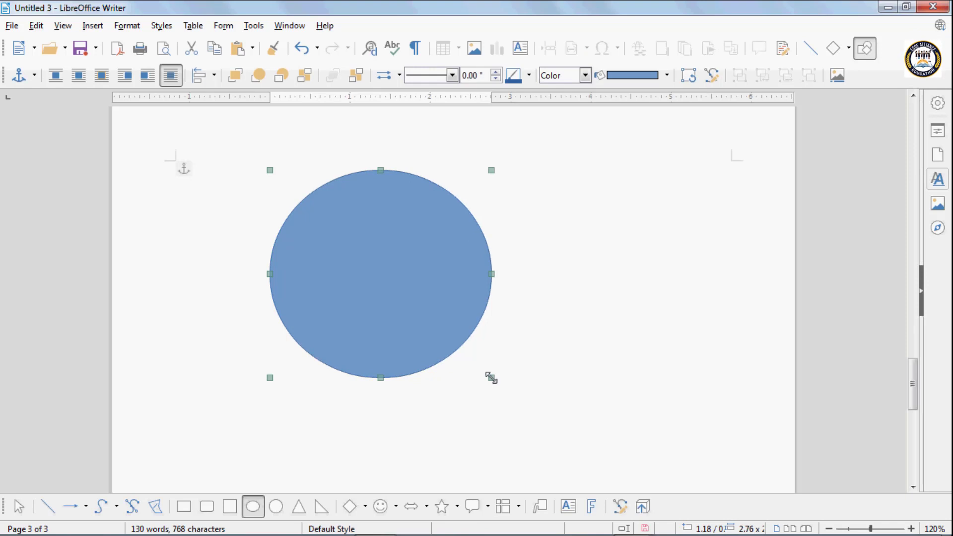
pyautogui.scroll(5, 366, 230)
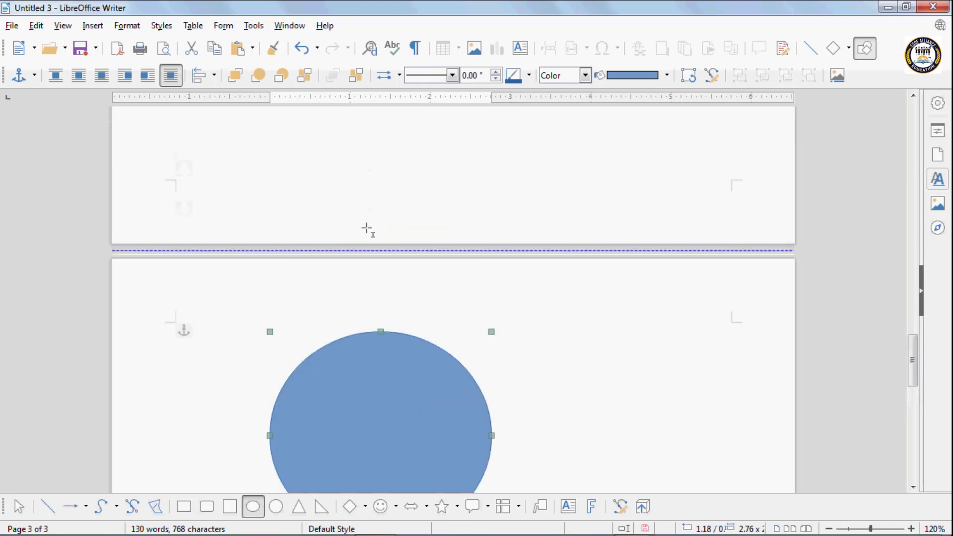
pyautogui.scroll(10, 368, 230)
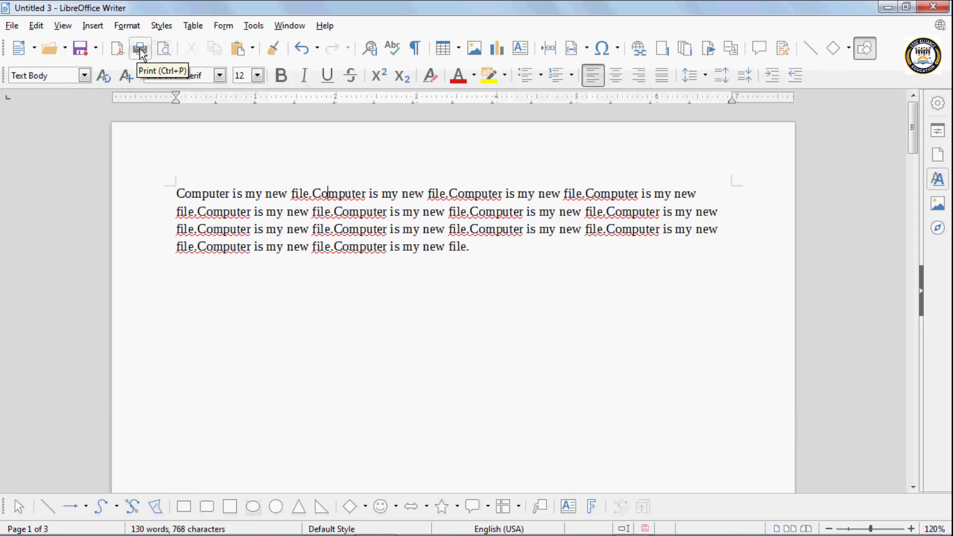
# In the Print dialog, select the Send To OneNote 2016 printer and open its Properties
pyautogui.click(140, 50)
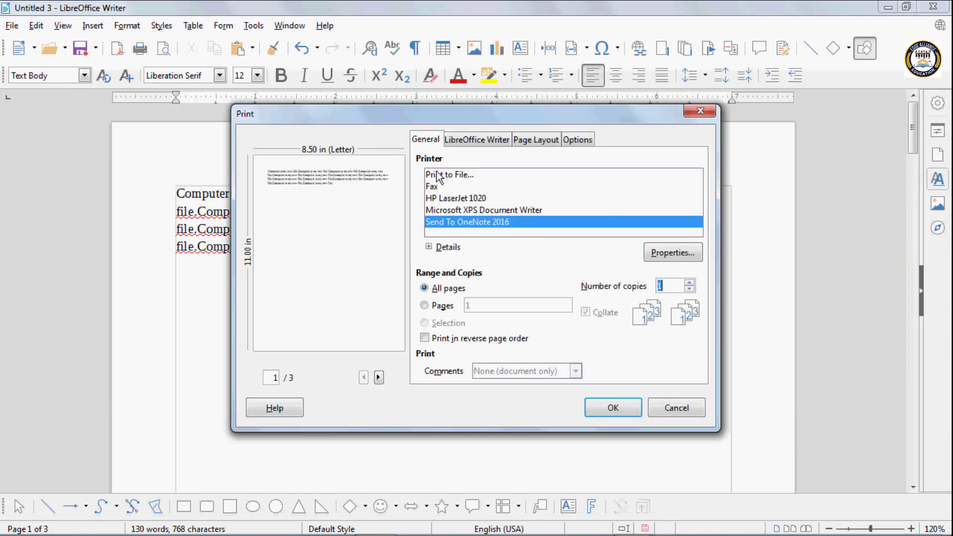
pyautogui.click(440, 188)
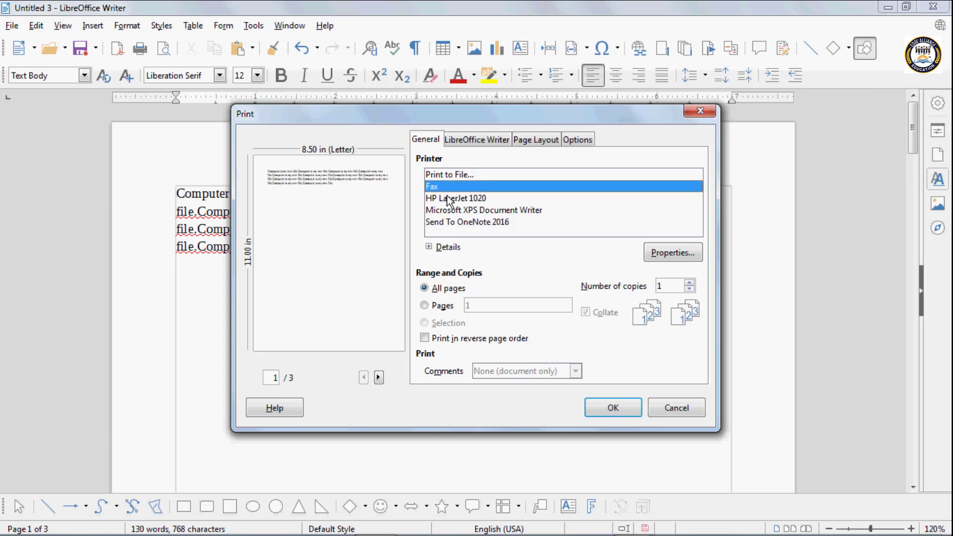
pyautogui.click(467, 223)
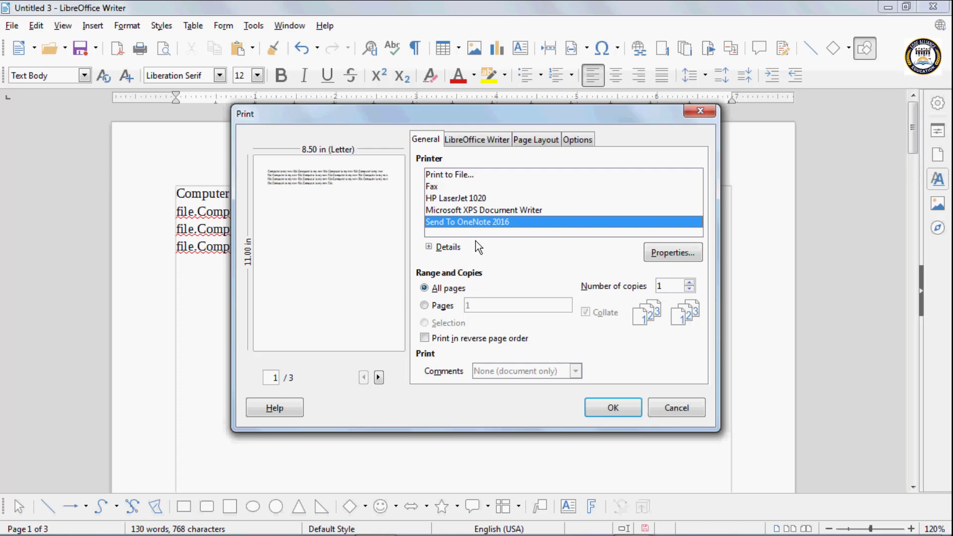
pyautogui.click(672, 252)
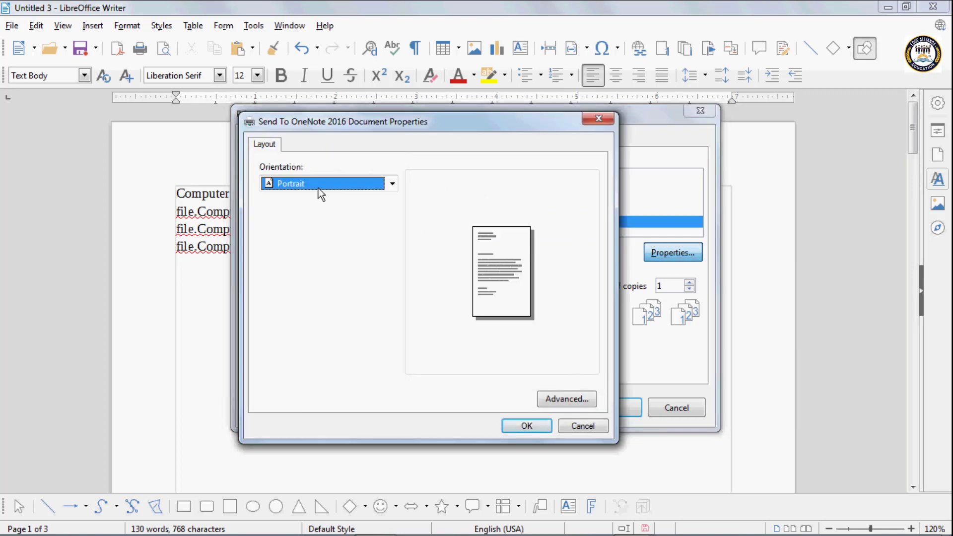
# Switch the Send To OneNote 2016 orientation from Portrait to Landscape and confirm with OK
pyautogui.click(311, 183)
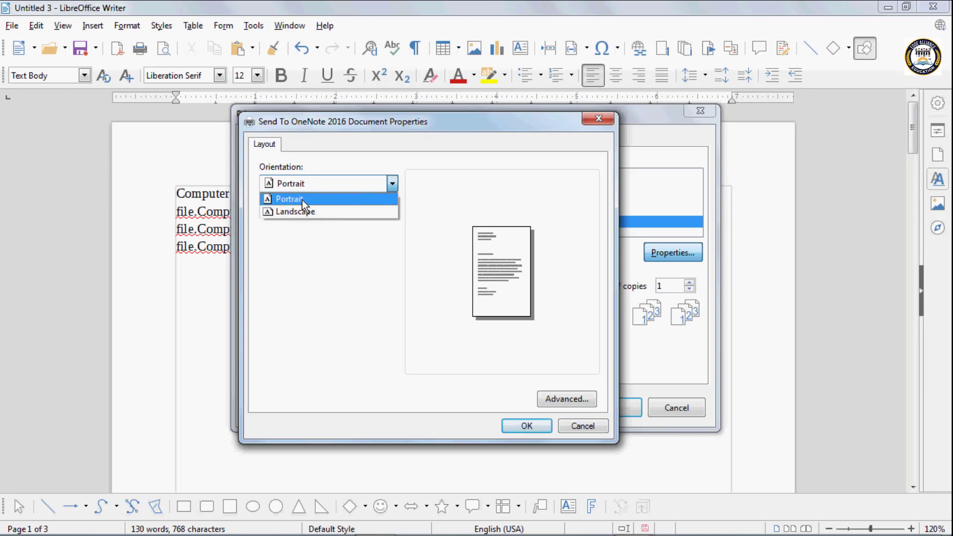
pyautogui.click(302, 200)
pyautogui.click(296, 182)
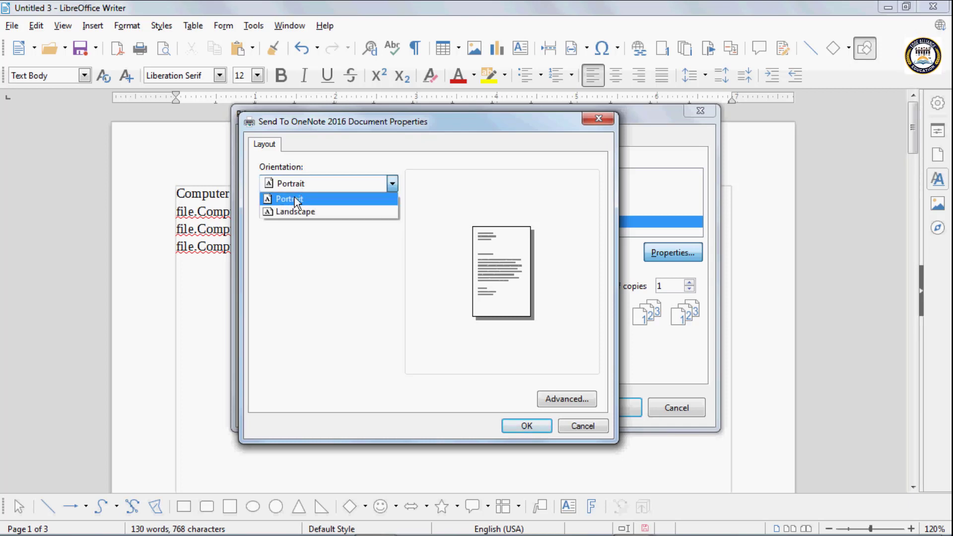
pyautogui.click(295, 209)
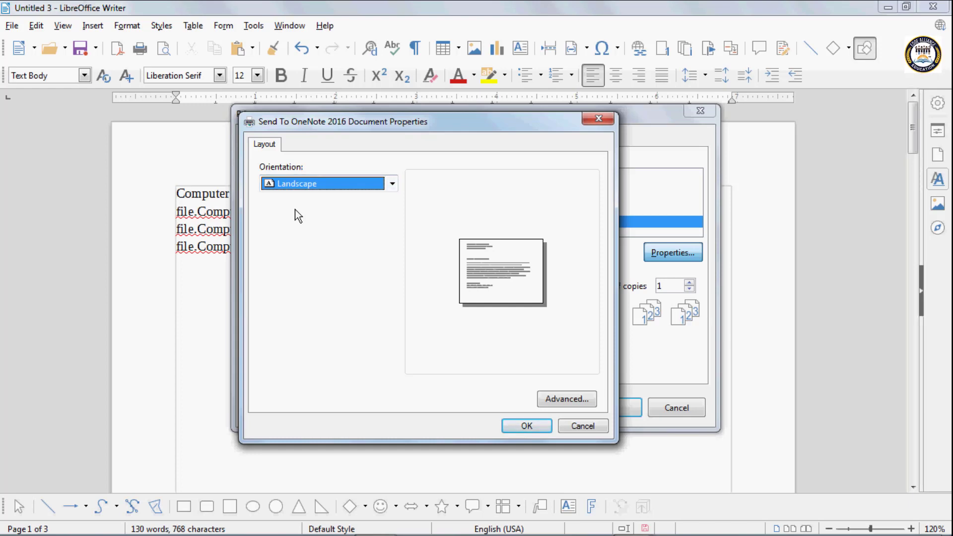
pyautogui.click(521, 425)
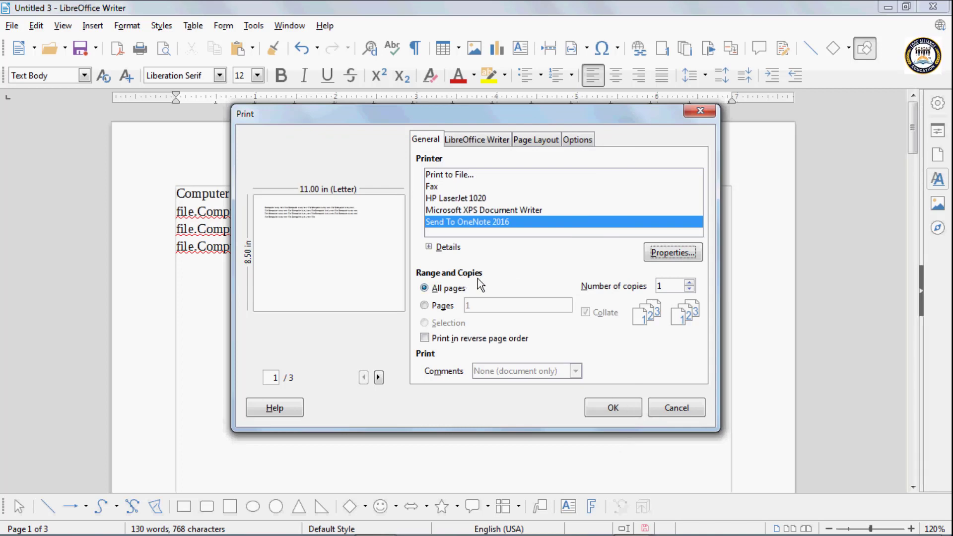
# Page through the preview and try page ranges 1,2 and 2,3, then clear the range
pyautogui.click(424, 289)
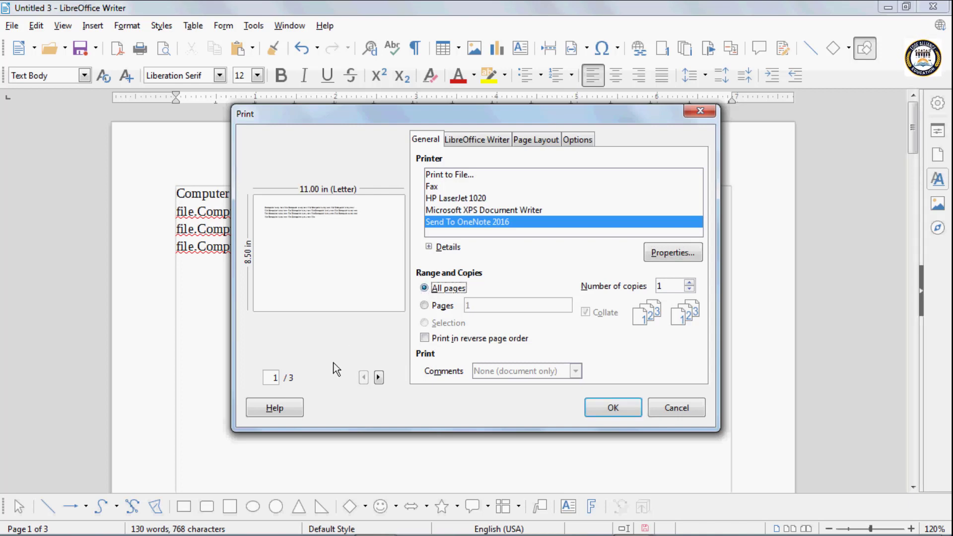
pyautogui.click(379, 378)
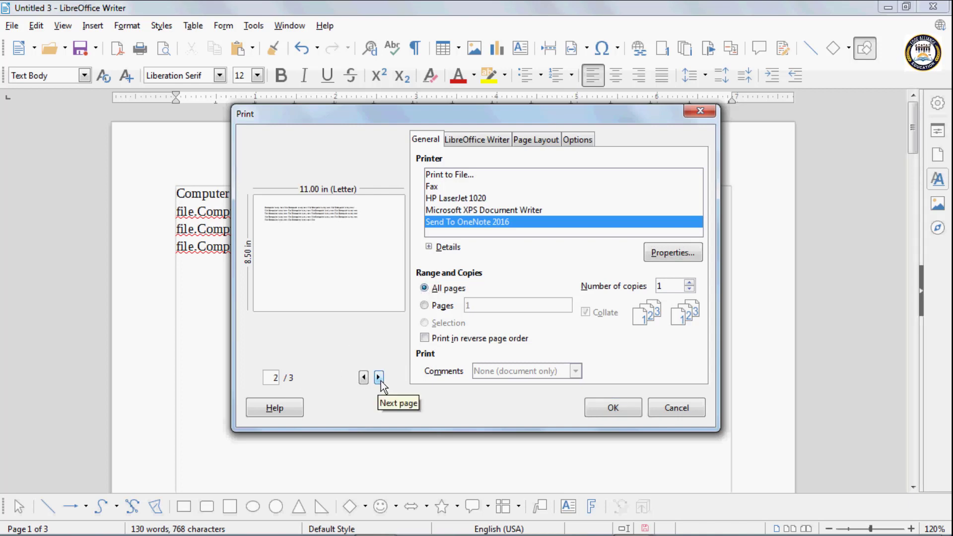
pyautogui.click(364, 378)
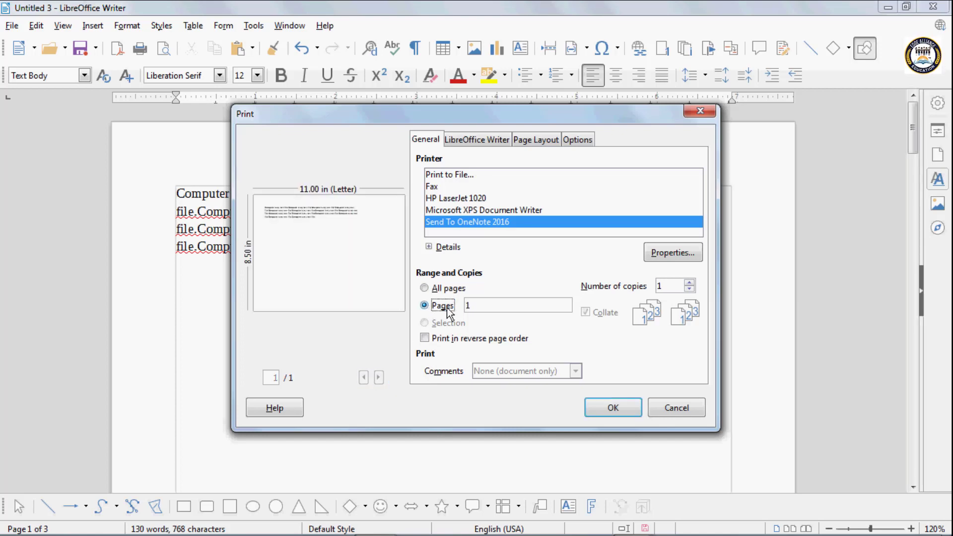
pyautogui.click(475, 306)
pyautogui.write(',')
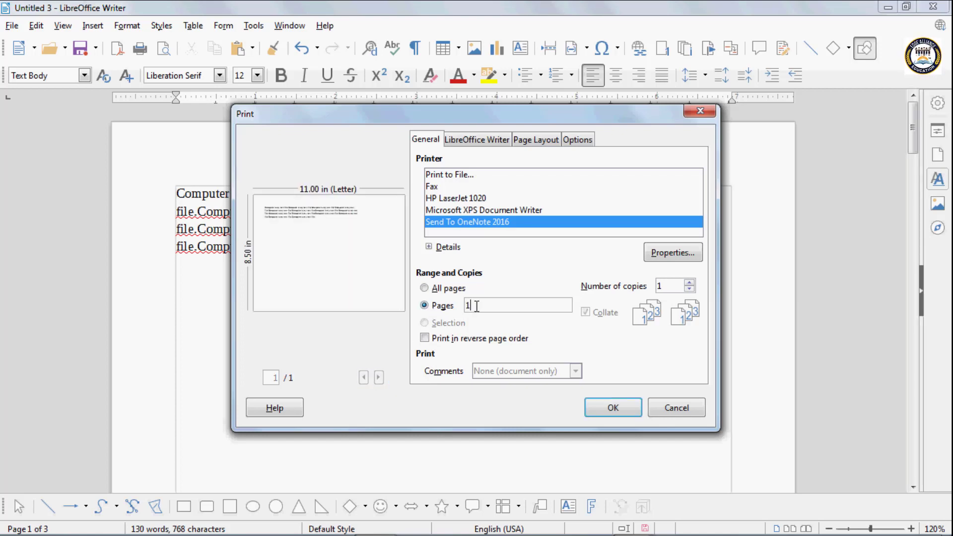
pyautogui.write('2')
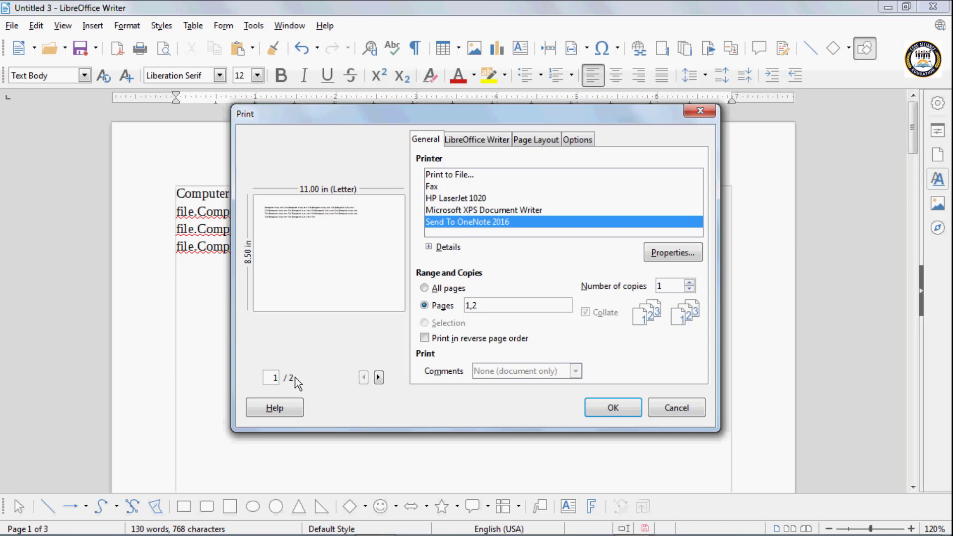
pyautogui.press('Left')
pyautogui.press('BackSpace')
pyautogui.press('BackSpace')
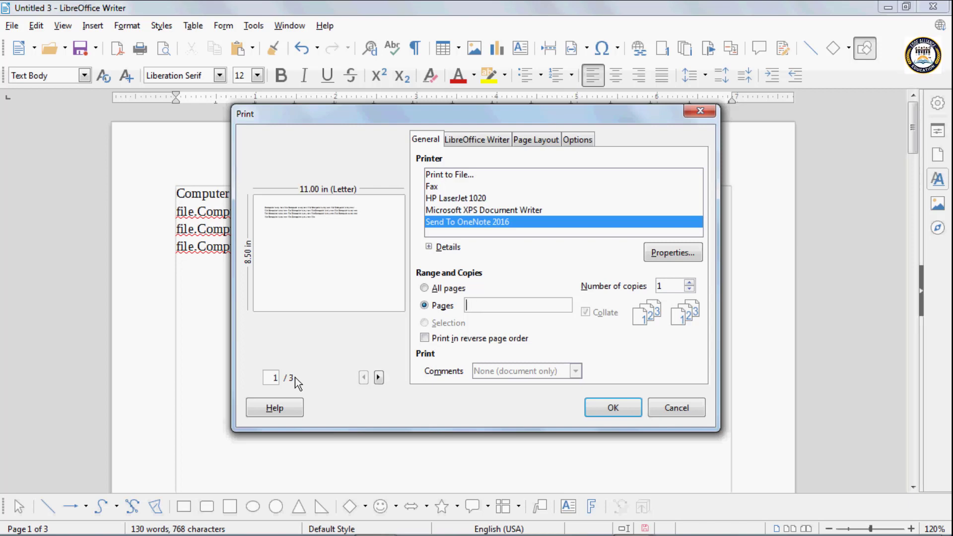
pyautogui.write(',')
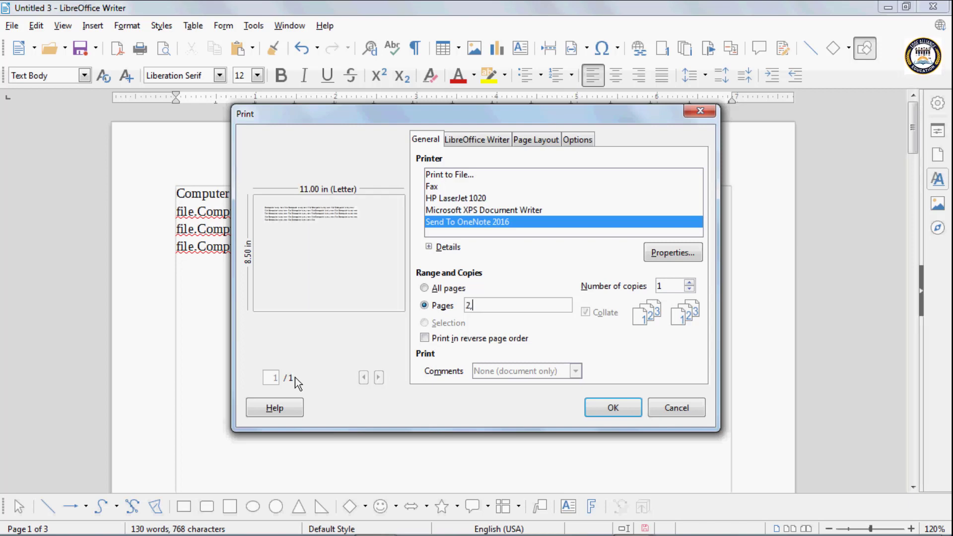
pyautogui.write('3')
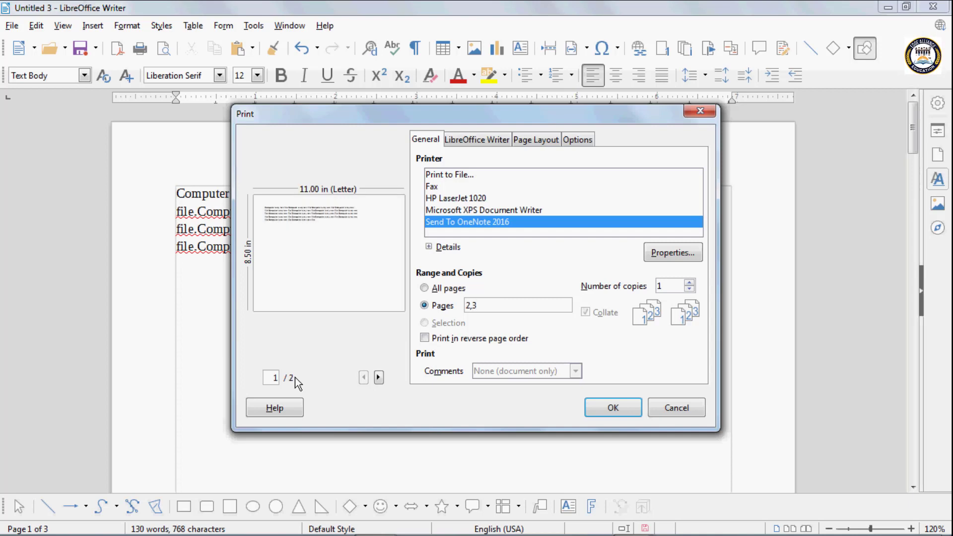
pyautogui.press('BackSpace')
pyautogui.press('BackSpace')
pyautogui.press('BackSpace')
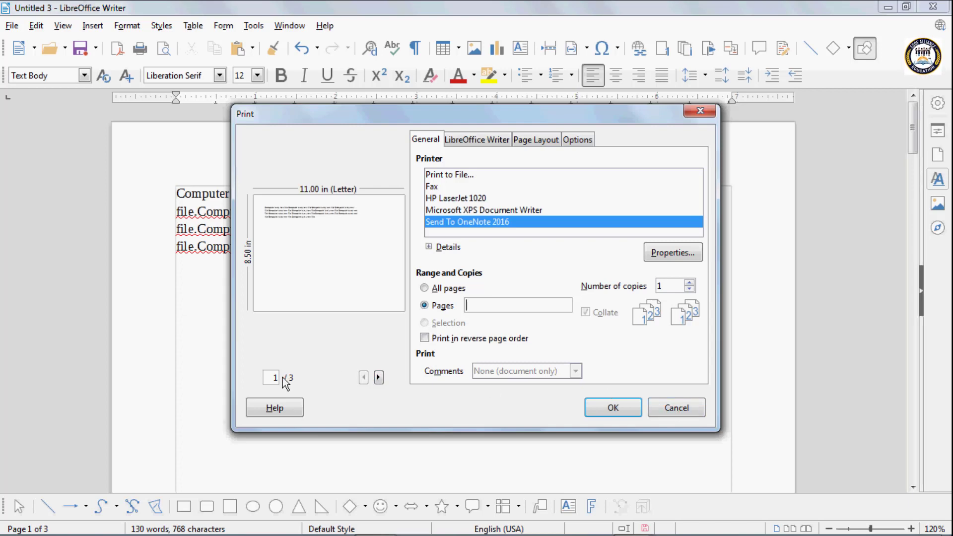
# Preview up to page 3 with the circle, then cancel the Print dialog without printing
pyautogui.click(378, 377)
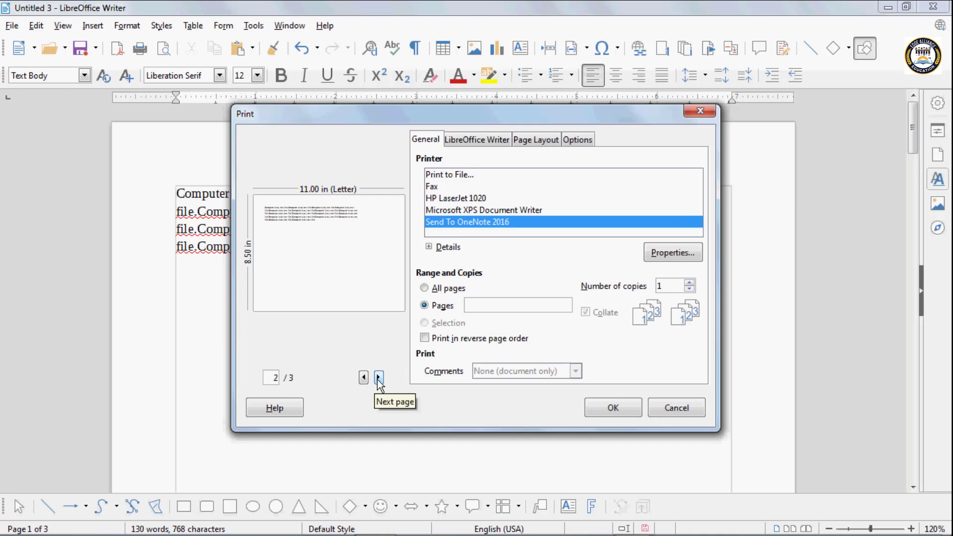
pyautogui.click(379, 379)
pyautogui.click(686, 406)
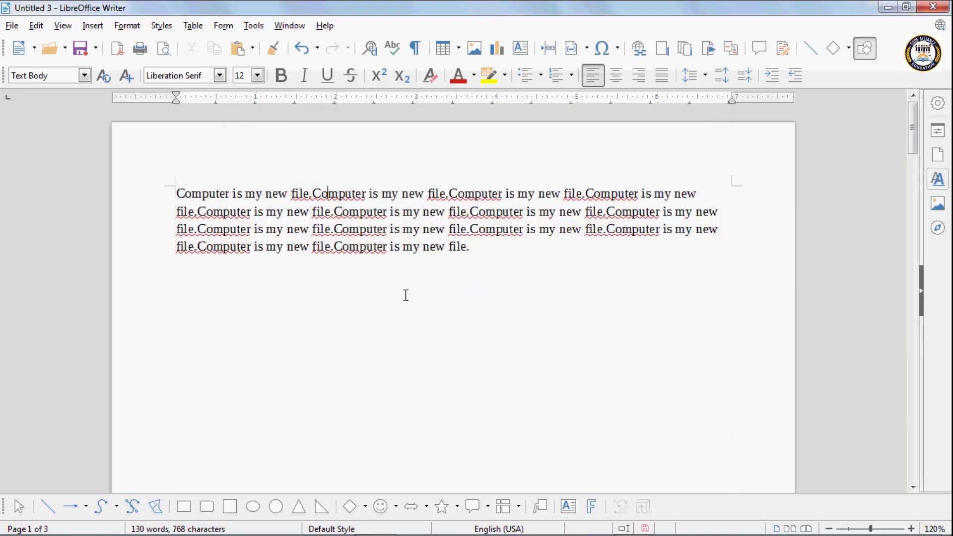
pyautogui.moveTo(476, 248); pyautogui.dragTo(192, 183)
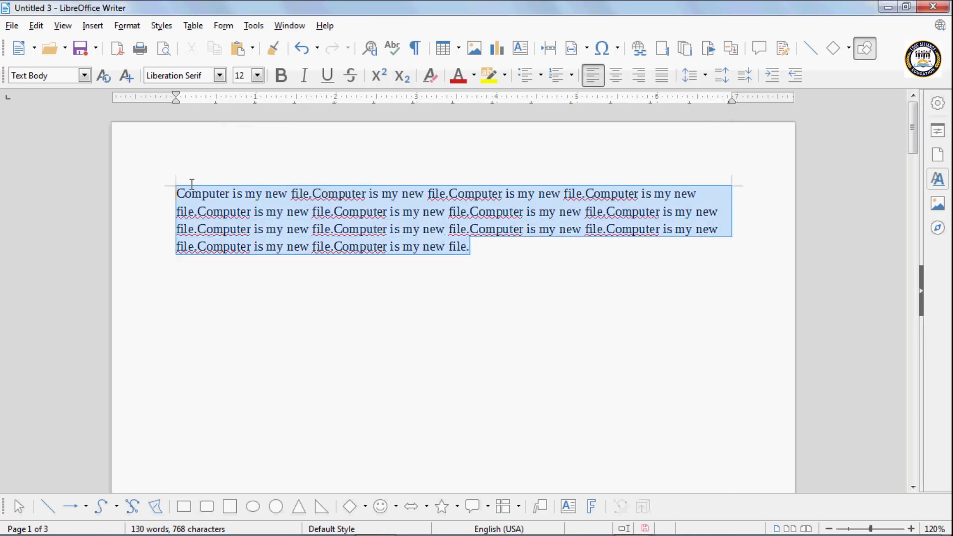
pyautogui.click(139, 50)
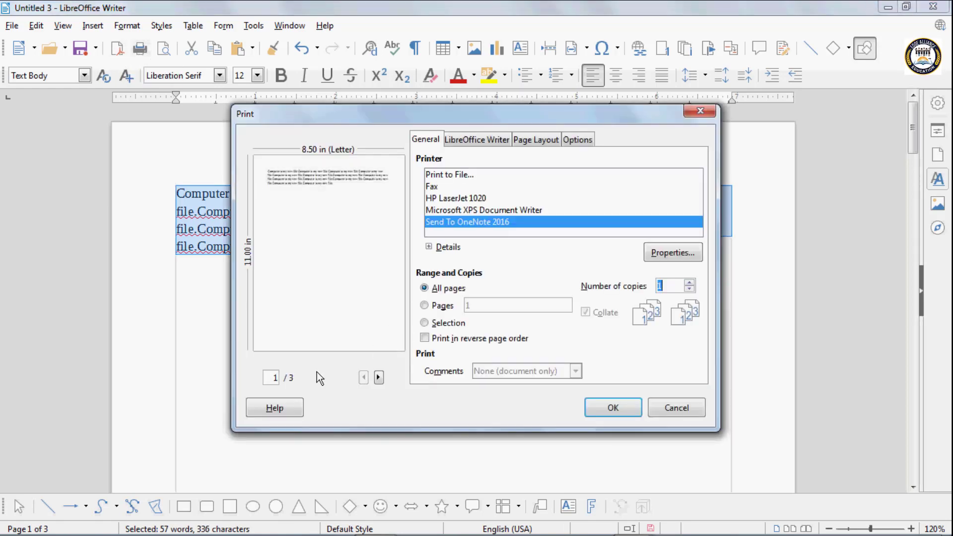
pyautogui.click(430, 324)
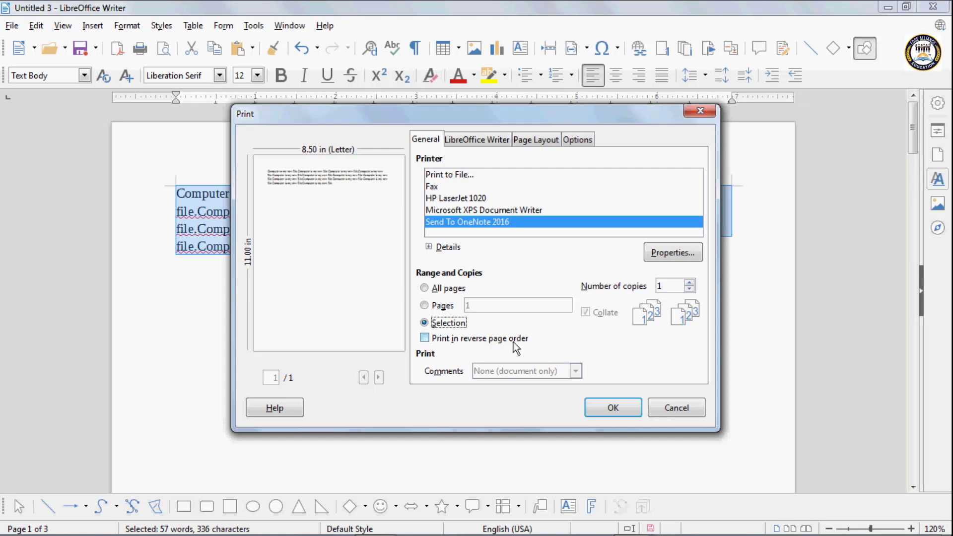
pyautogui.click(676, 408)
pyautogui.click(277, 278)
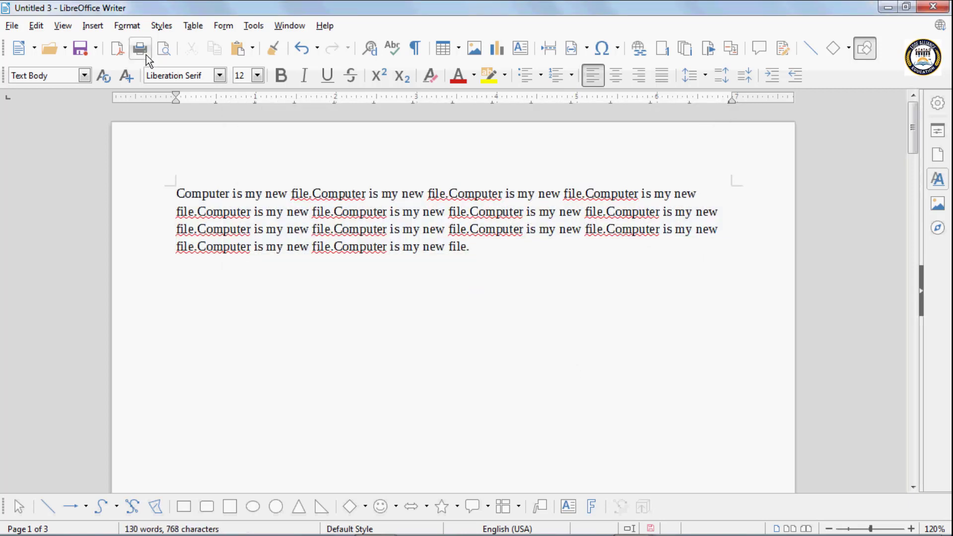
# Reopen Print, turn reverse page order on then off, and page the preview from last to page 1
pyautogui.click(146, 55)
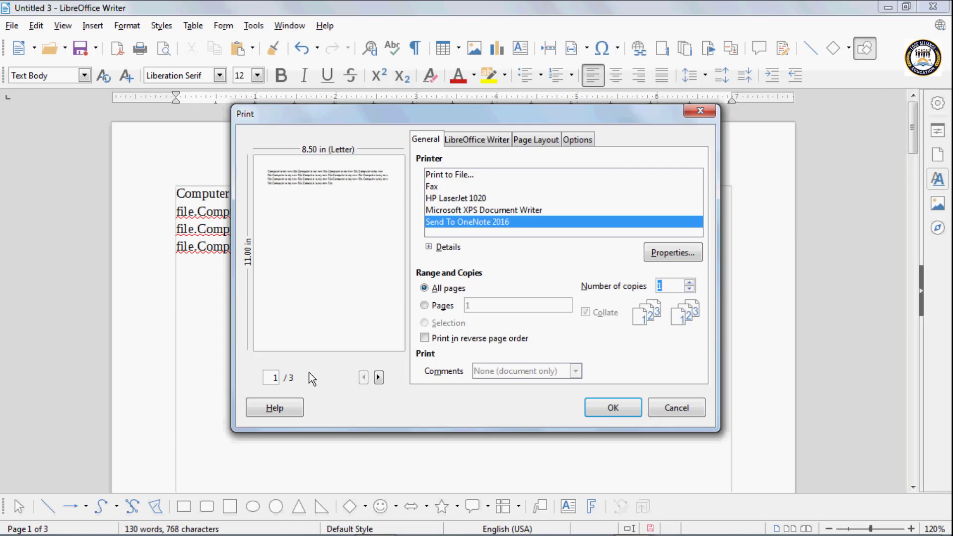
pyautogui.click(425, 340)
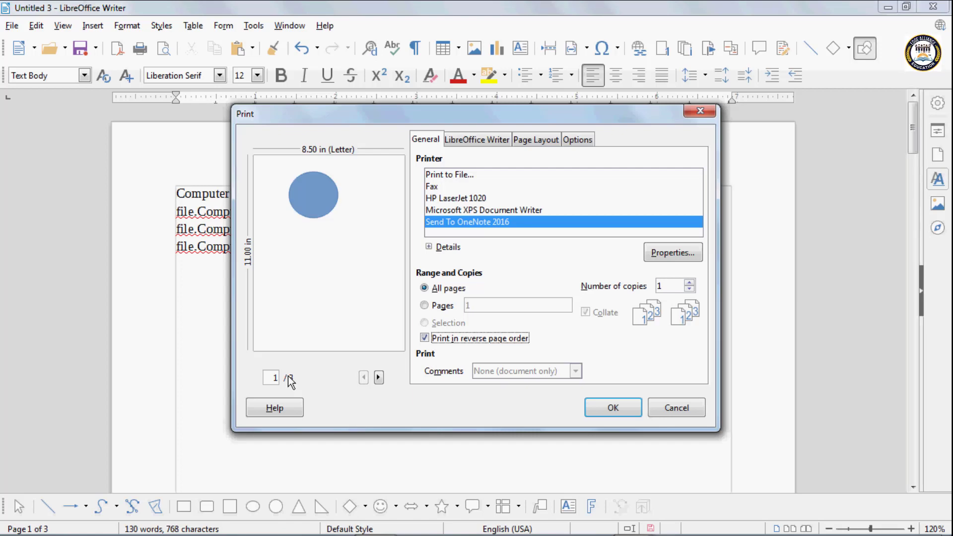
pyautogui.click(379, 378)
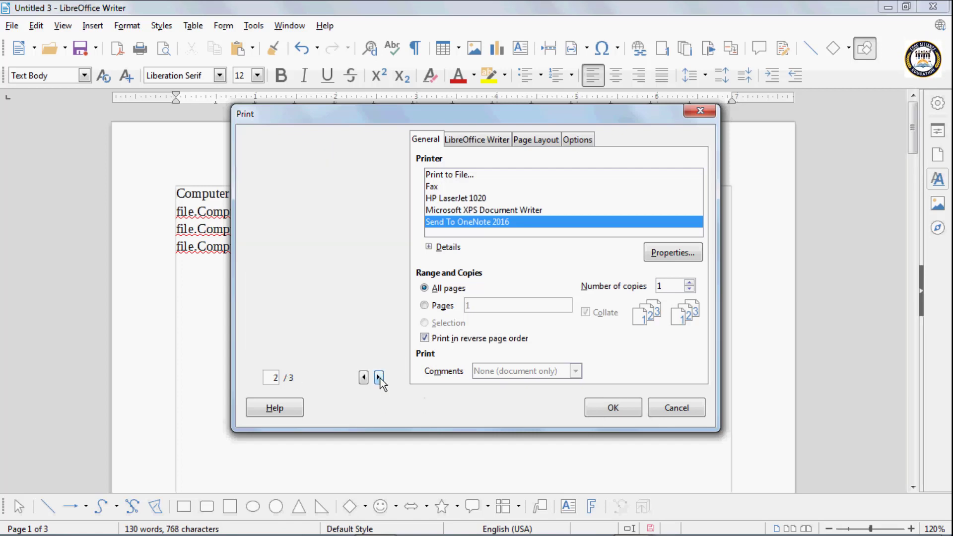
pyautogui.click(380, 377)
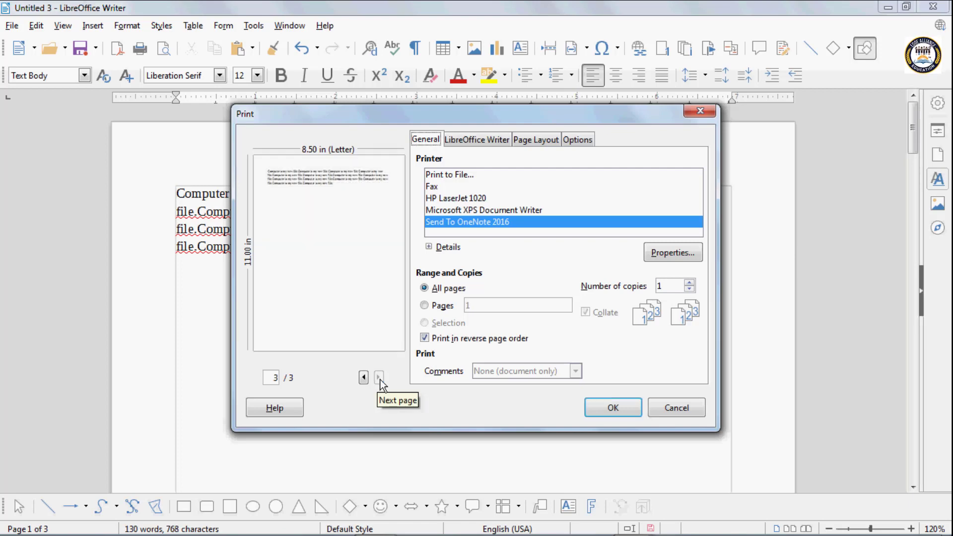
pyautogui.click(425, 337)
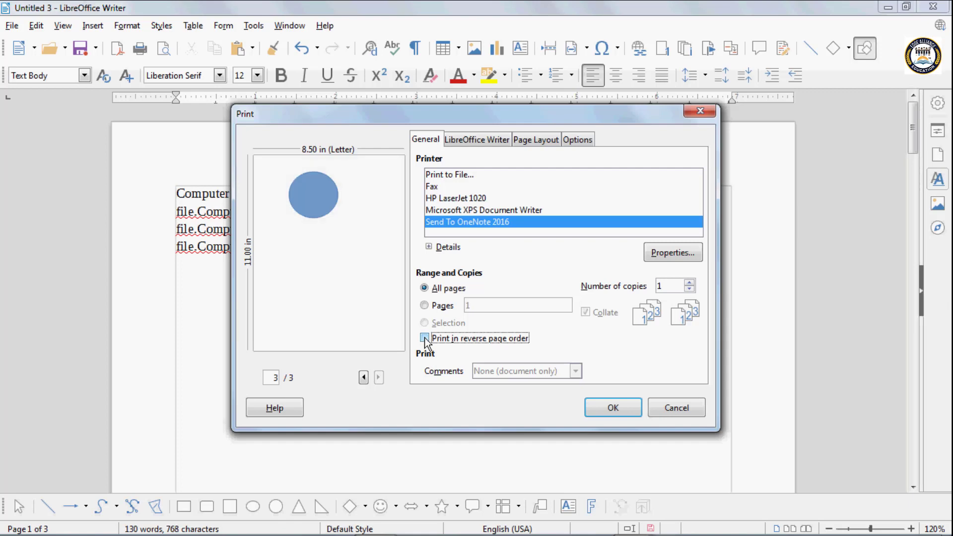
pyautogui.click(364, 377)
pyautogui.click(364, 377)
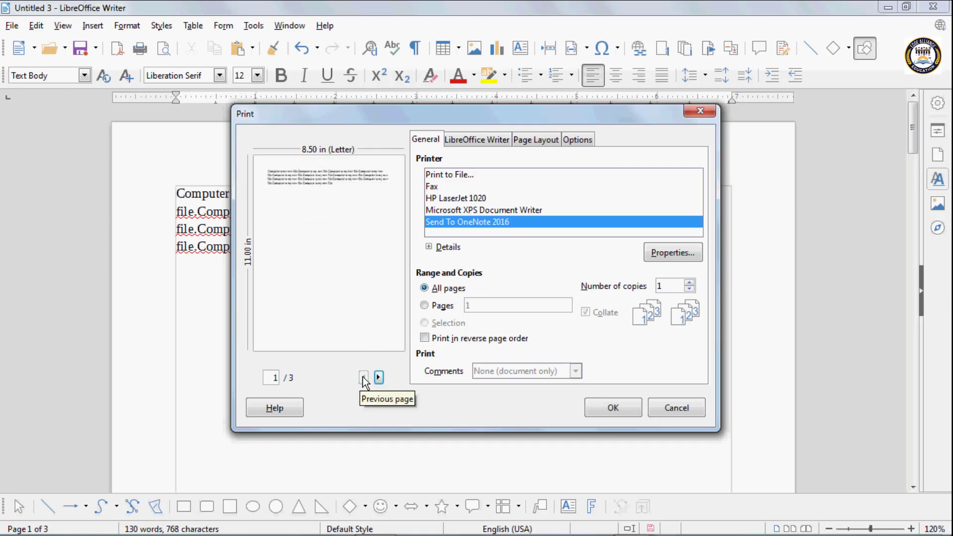
# Raise Number of copies to 3 with the spin arrow, which turns Collate on
pyautogui.doubleClick(662, 288)
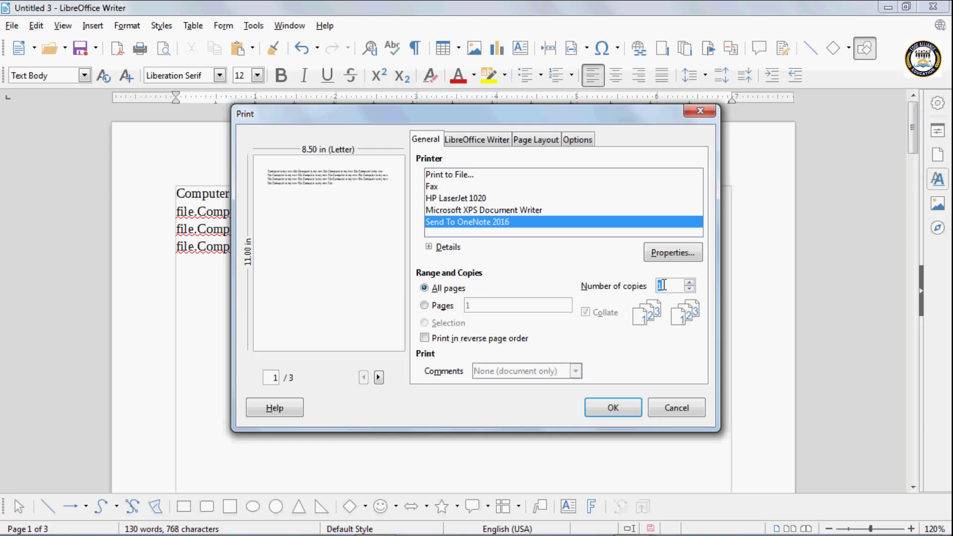
pyautogui.click(689, 282)
pyautogui.click(689, 282)
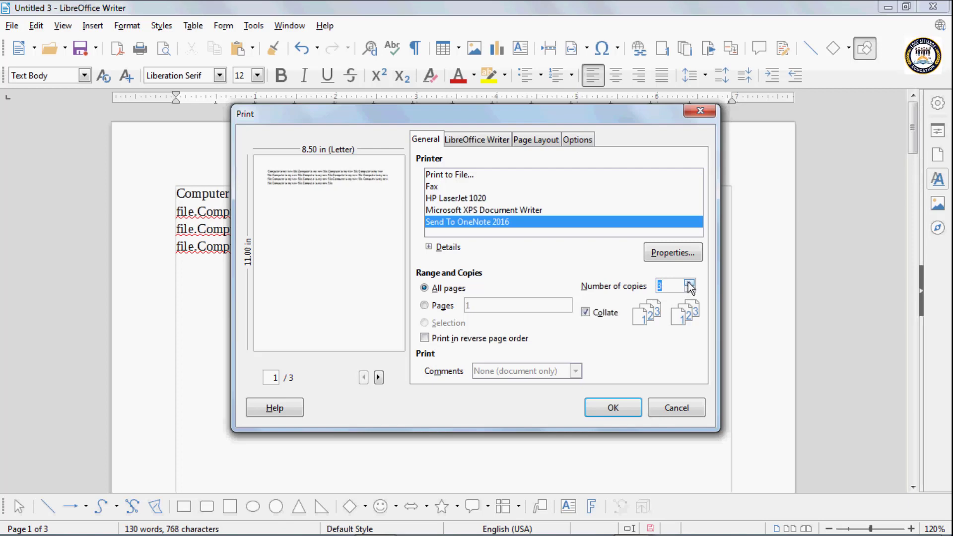
pyautogui.click(663, 287)
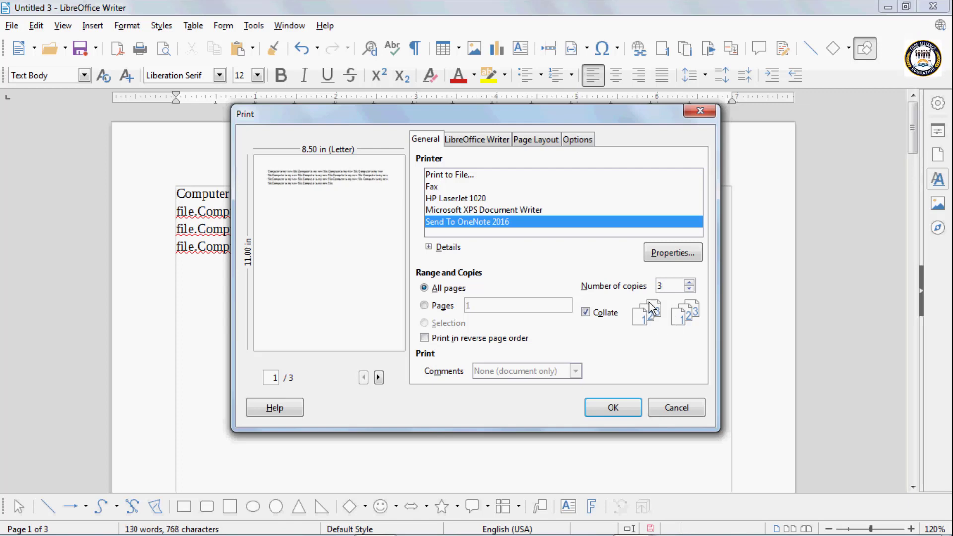
# Toggle Collate off and on, then print the 3 collated copies to OneNote
pyautogui.click(586, 313)
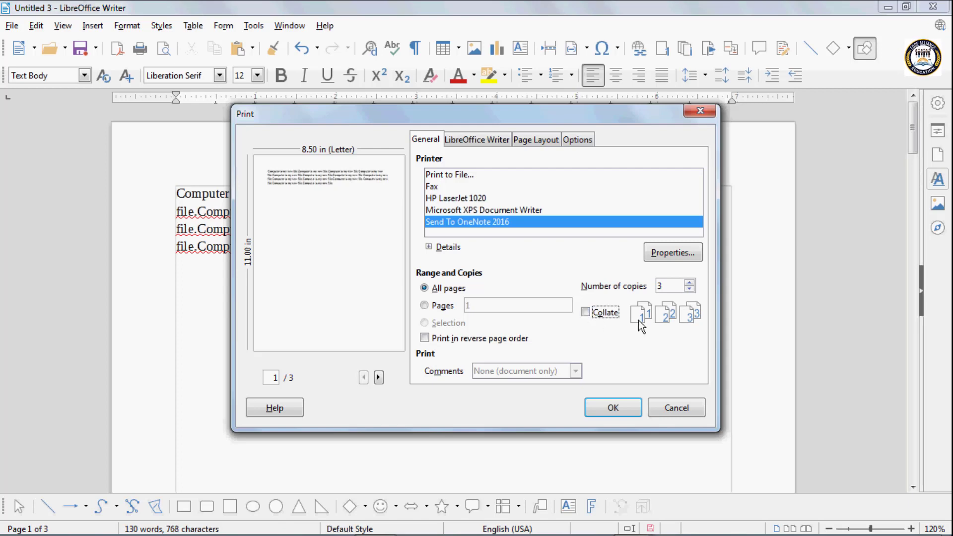
pyautogui.click(585, 313)
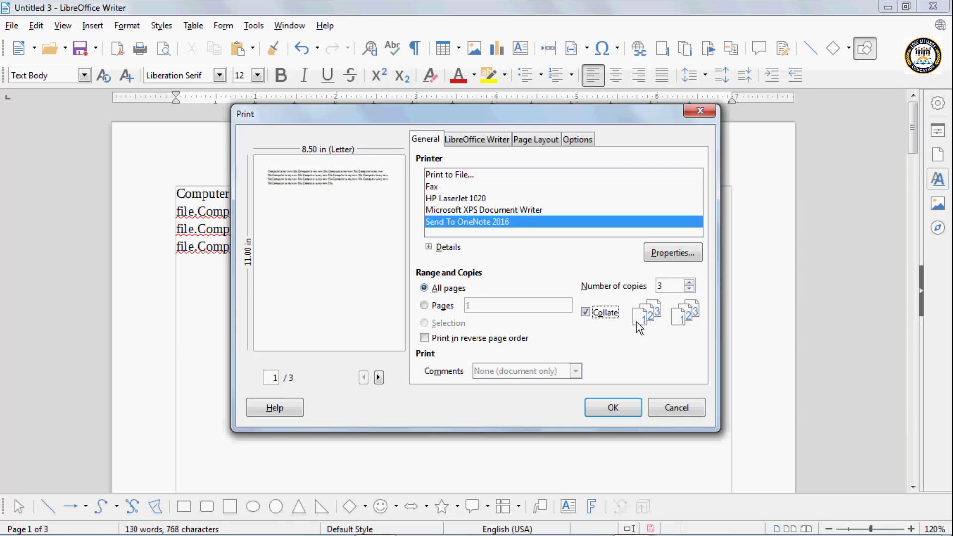
pyautogui.click(587, 313)
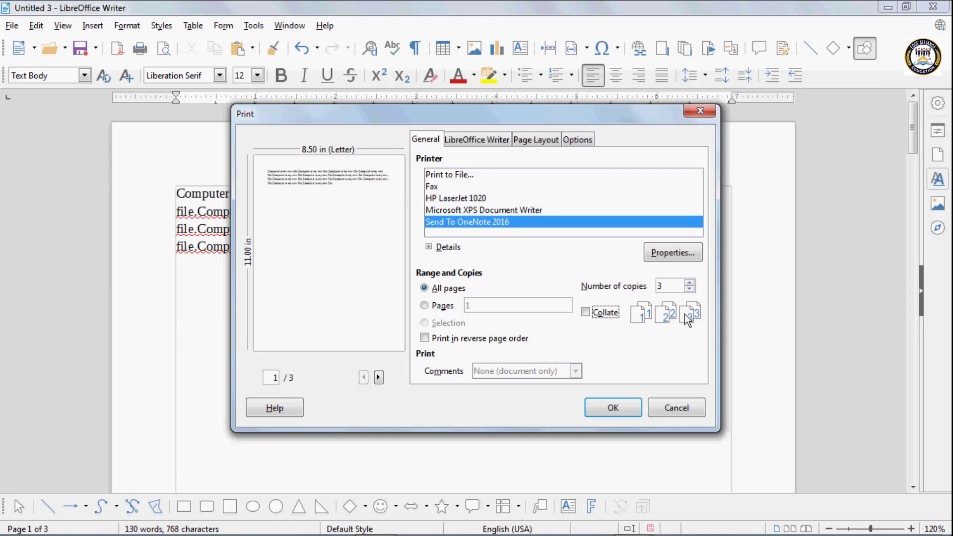
pyautogui.click(586, 311)
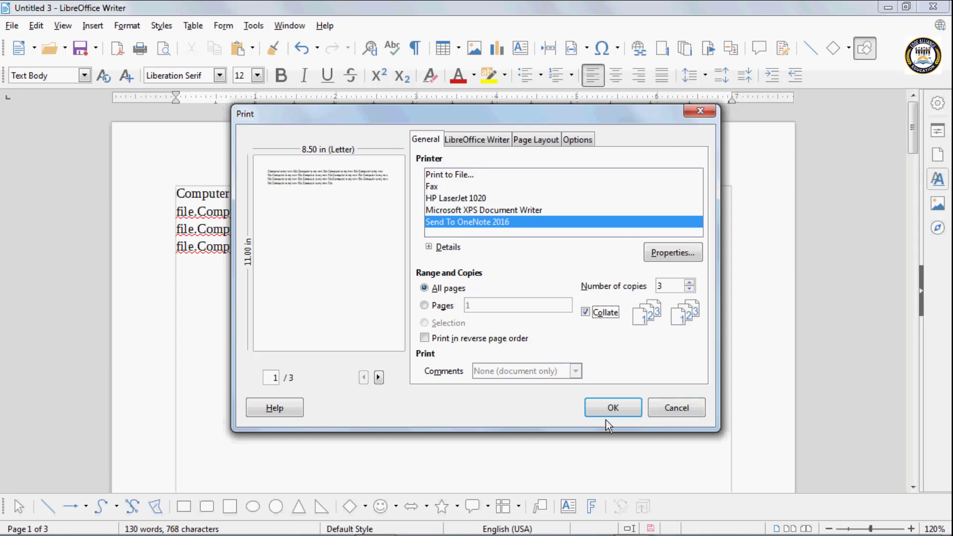
pyautogui.click(609, 407)
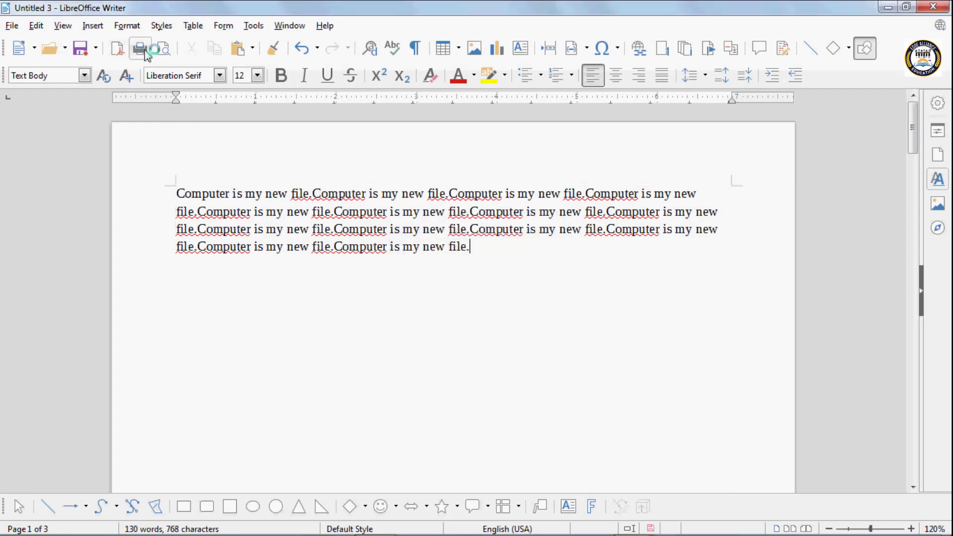
# Reopen and close Print, switch to print preview, close OneNote, and advance the preview a page
pyautogui.moveTo(260, 156)
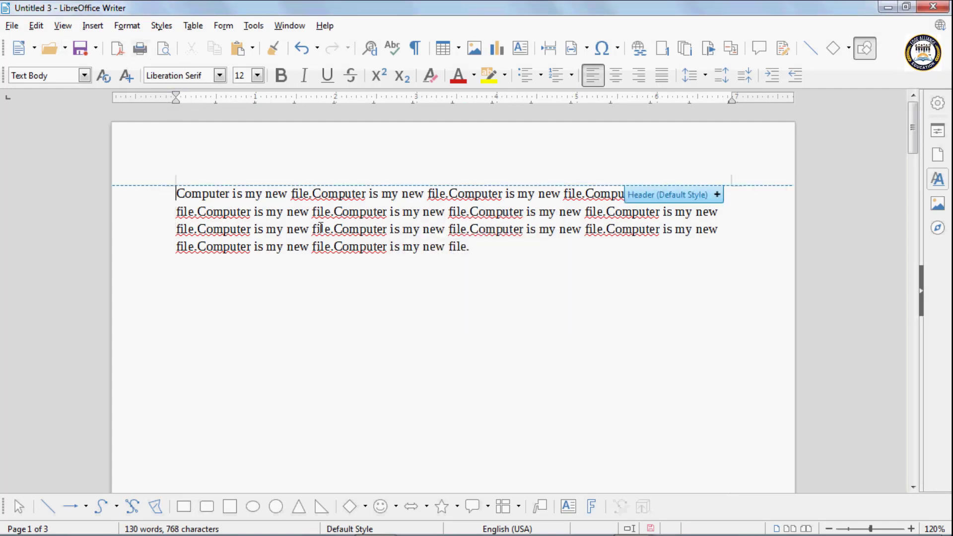
pyautogui.click(142, 54)
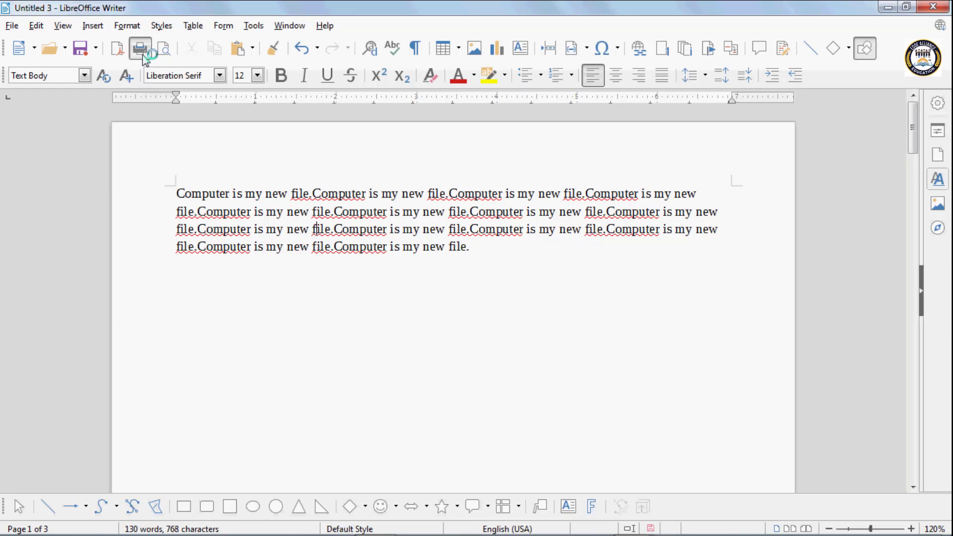
pyautogui.click(699, 114)
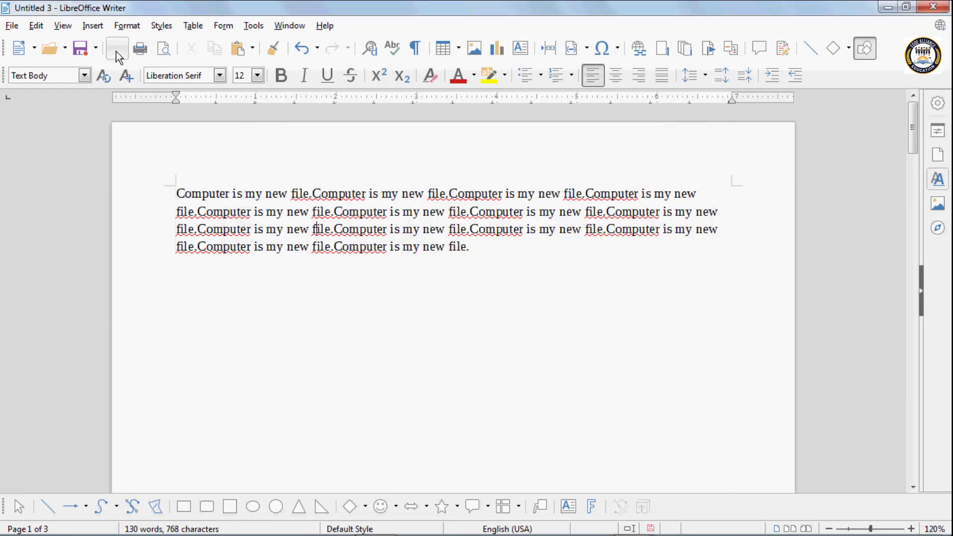
pyautogui.click(165, 50)
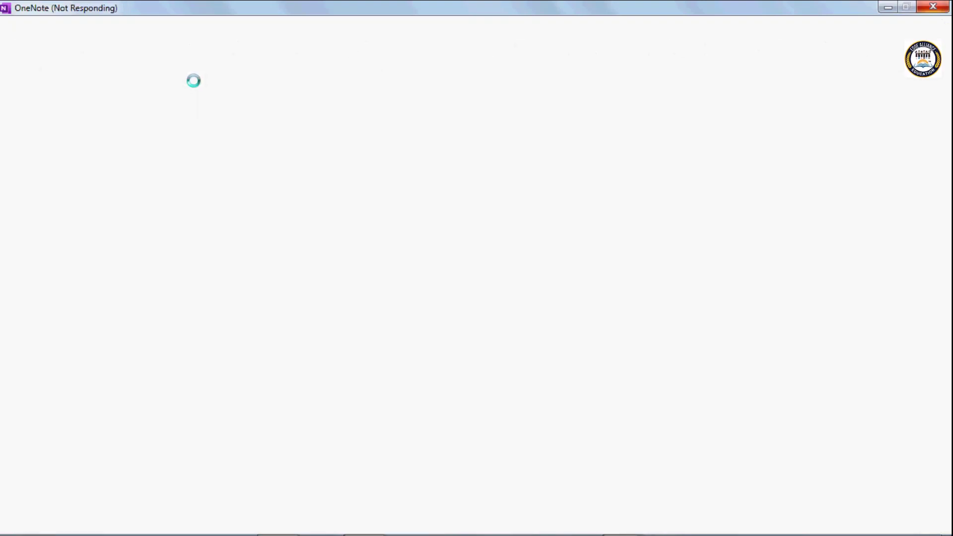
pyautogui.click(601, 8)
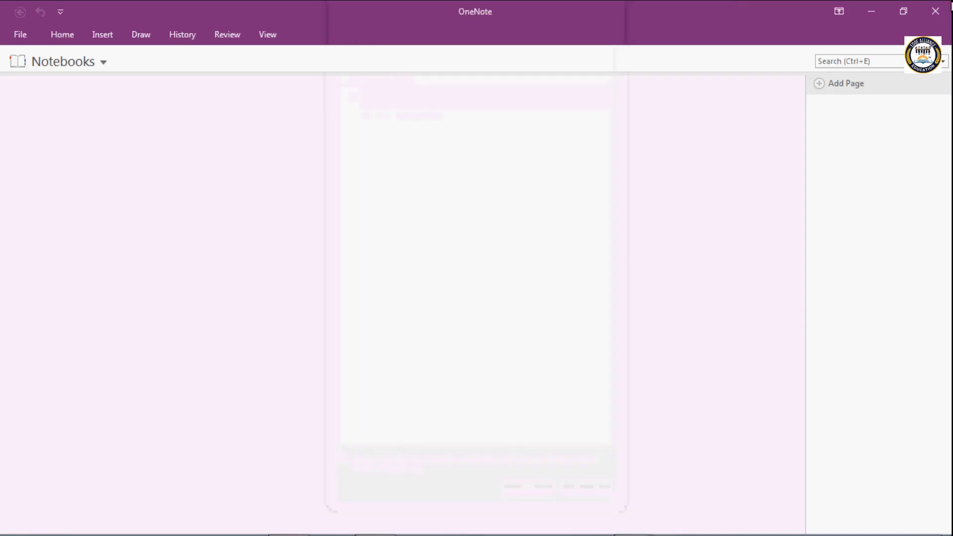
pyautogui.click(938, 11)
pyautogui.click(195, 78)
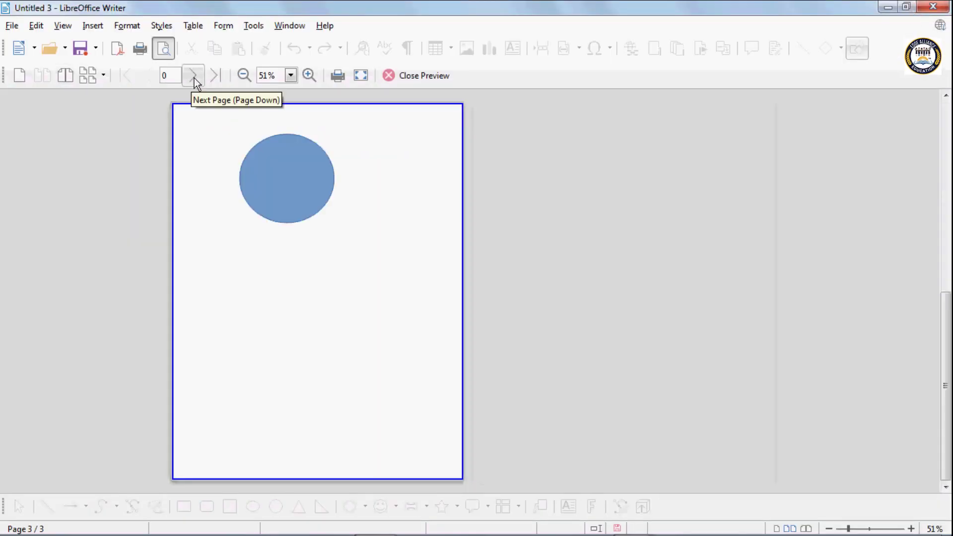
# Page back in the print preview, then close it to return to editing demo.odt
pyautogui.click(151, 76)
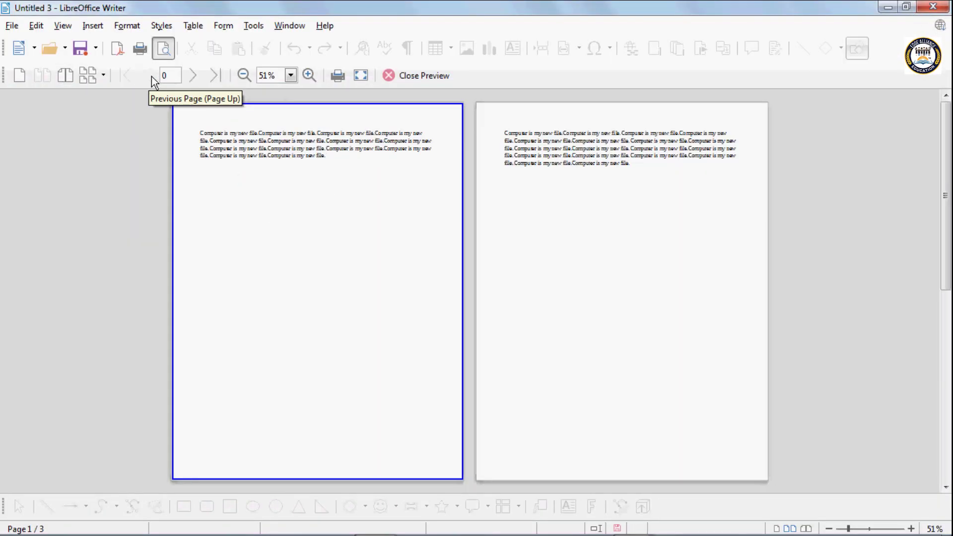
pyautogui.click(404, 77)
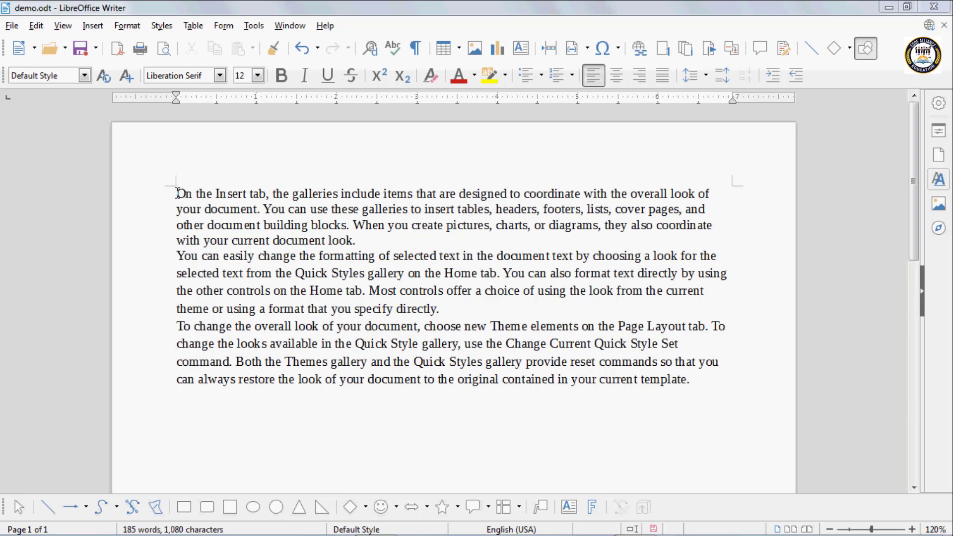
# Cut the 'On the Insert tab' opening paragraph, paste it after the last paragraph, then undo the paste
pyautogui.moveTo(178, 194); pyautogui.dragTo(370, 237)
pyautogui.hotkey('ctrl', 'c')
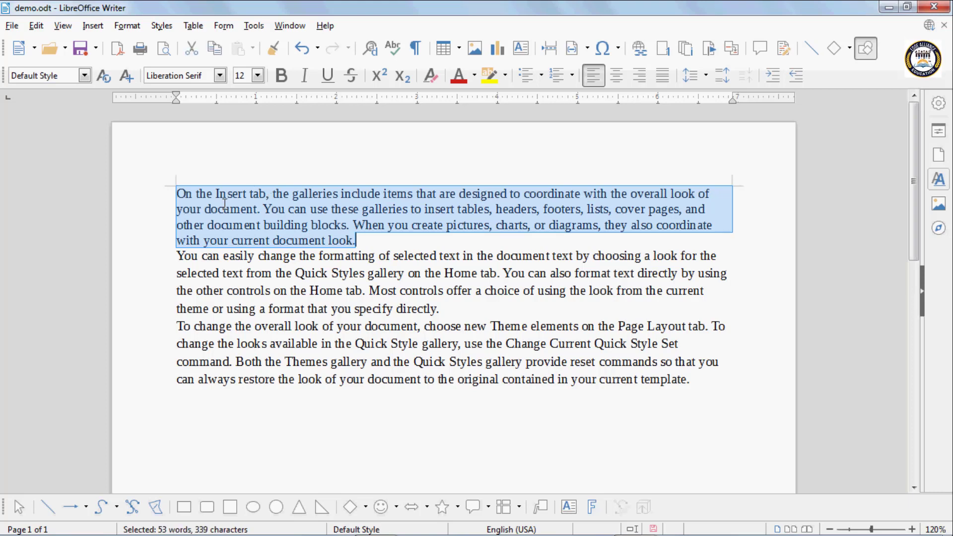
pyautogui.click(191, 53)
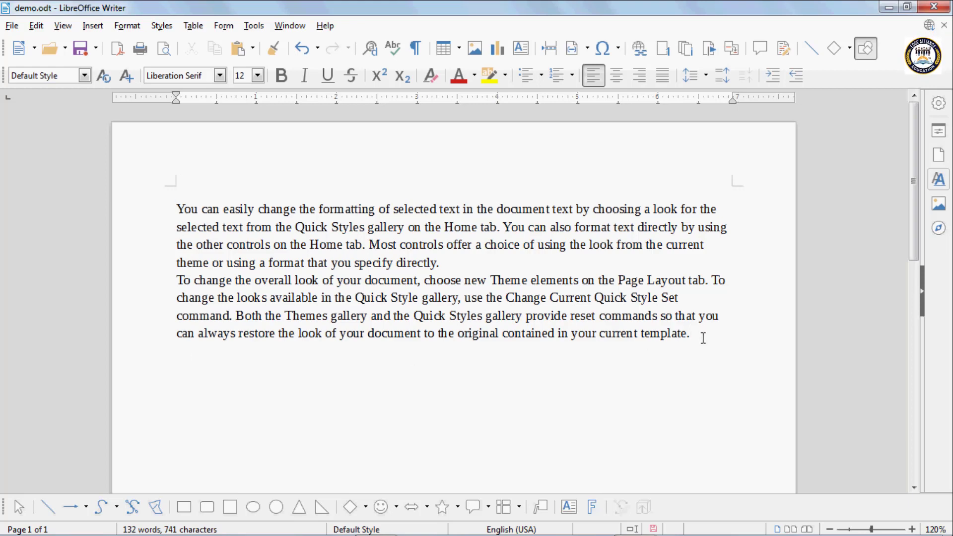
pyautogui.press('Return')
pyautogui.press('Return')
pyautogui.press('Return')
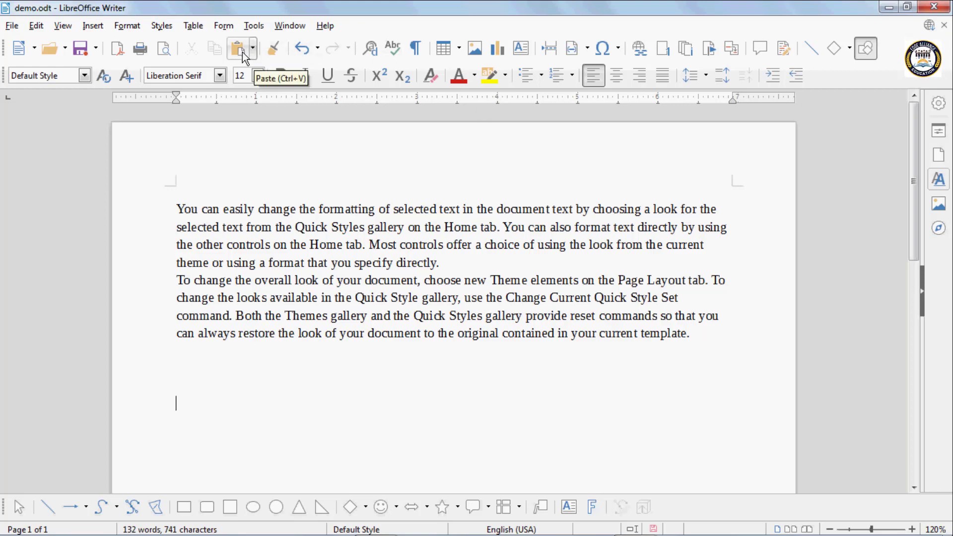
pyautogui.click(237, 50)
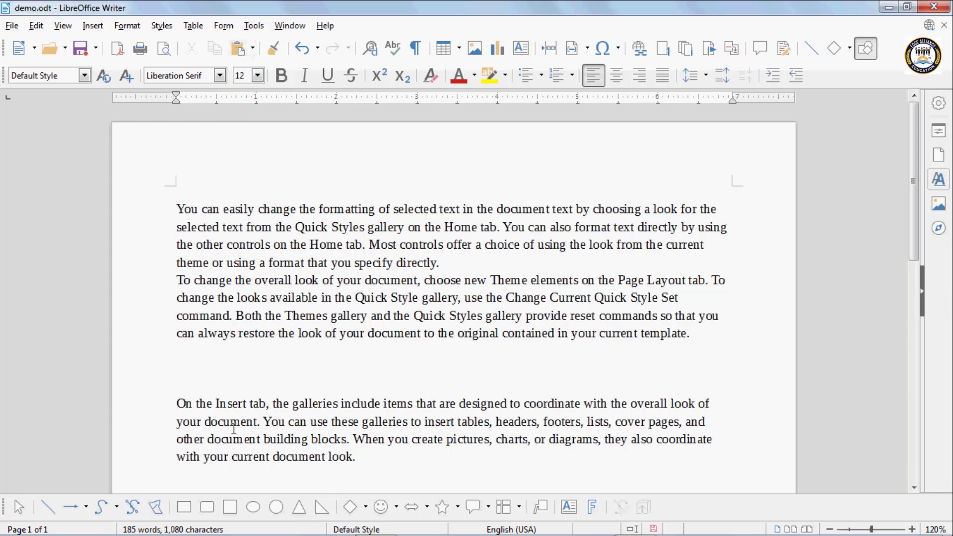
pyautogui.hotkey('ctrl', 'z')
pyautogui.hotkey('ctrl', 'z')
pyautogui.hotkey('ctrl', 'z')
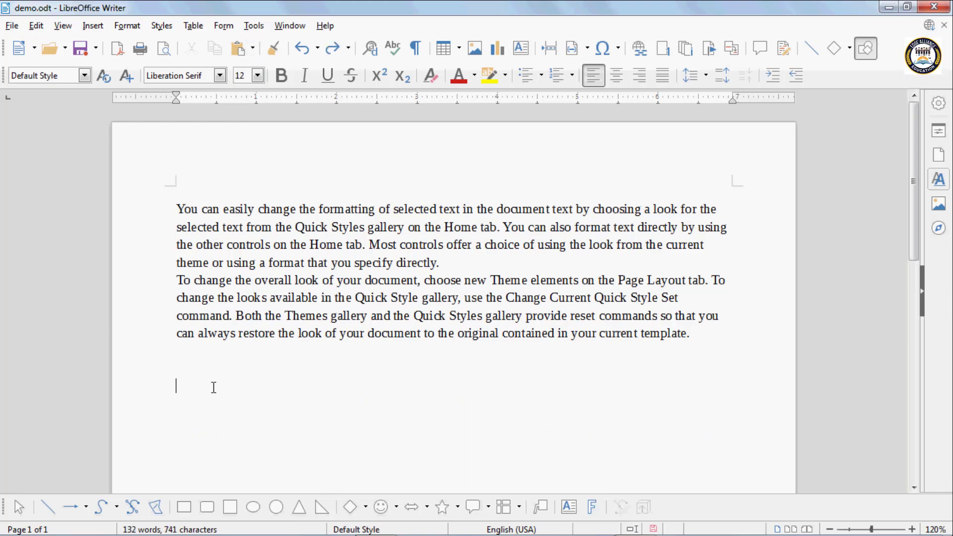
# Restore the cut 'On the Insert tab' paragraph and copy it
pyautogui.hotkey('ctrl', 'y')
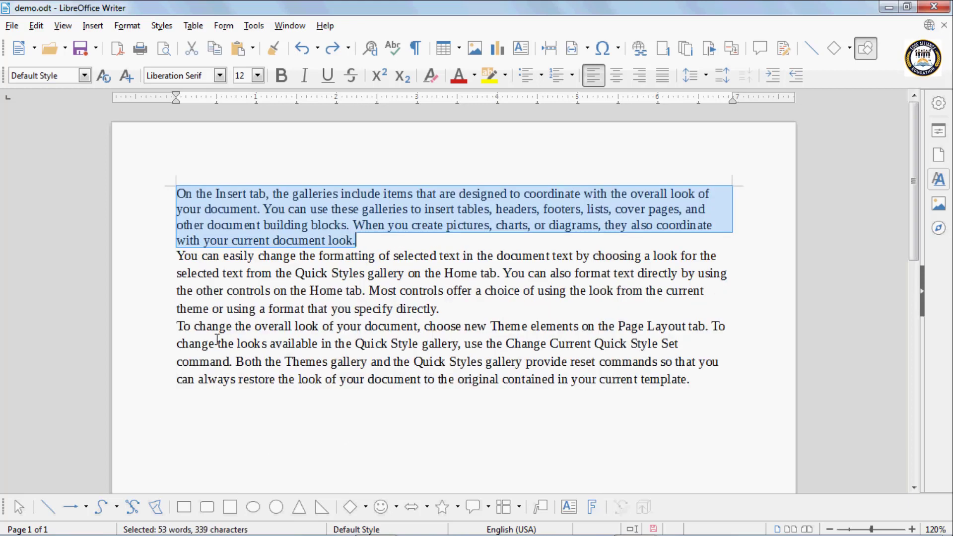
pyautogui.click(249, 225)
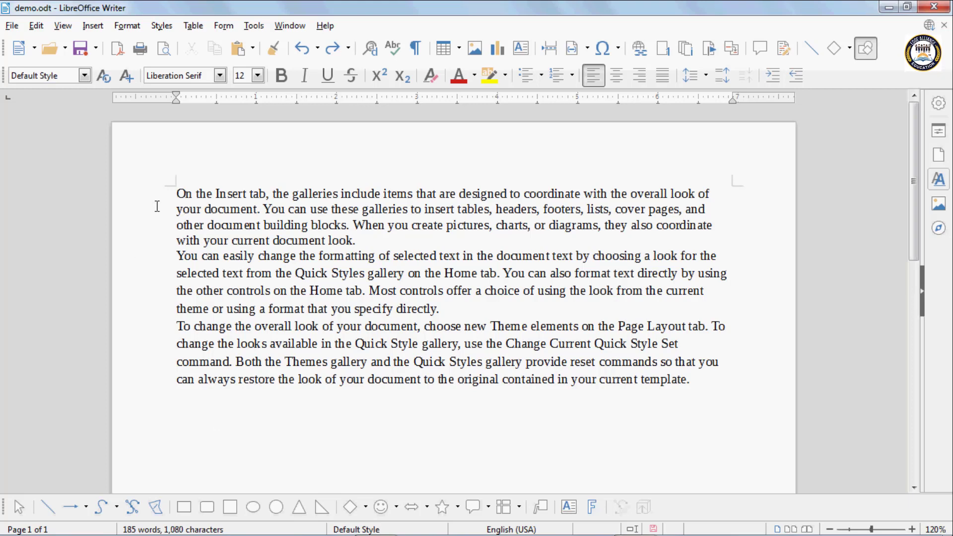
pyautogui.moveTo(175, 194); pyautogui.dragTo(360, 239)
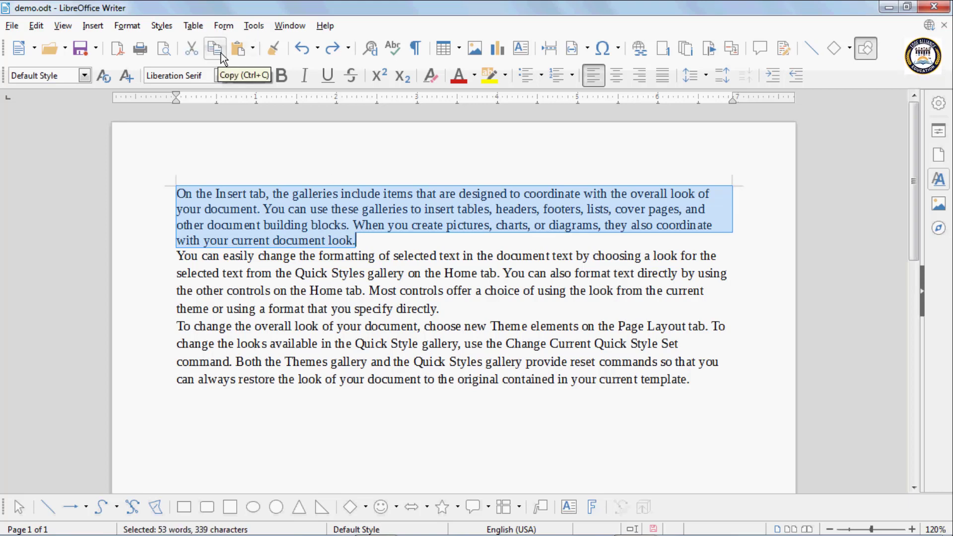
pyautogui.click(221, 53)
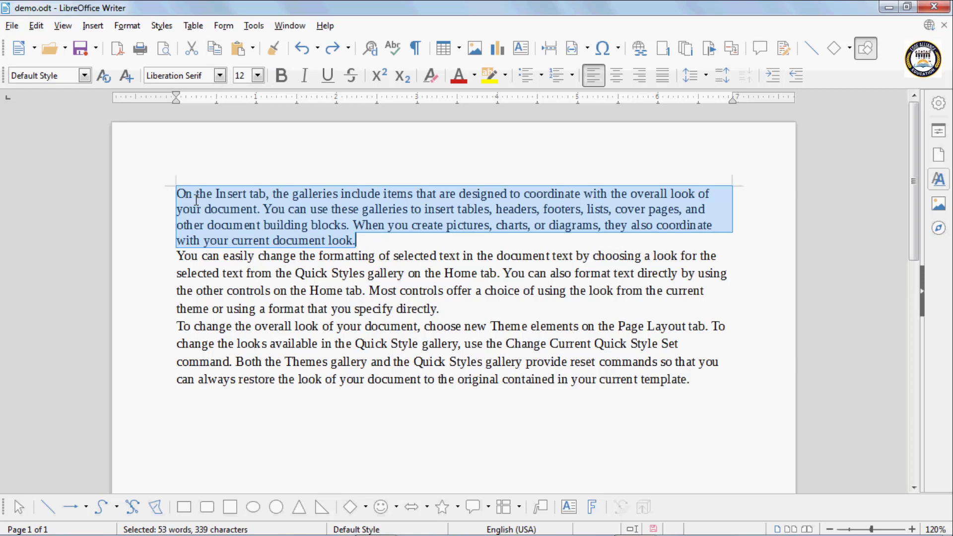
# Paste the copied paragraph as a new paragraph at the end, then undo that paste
pyautogui.click(711, 385)
pyautogui.press('Return')
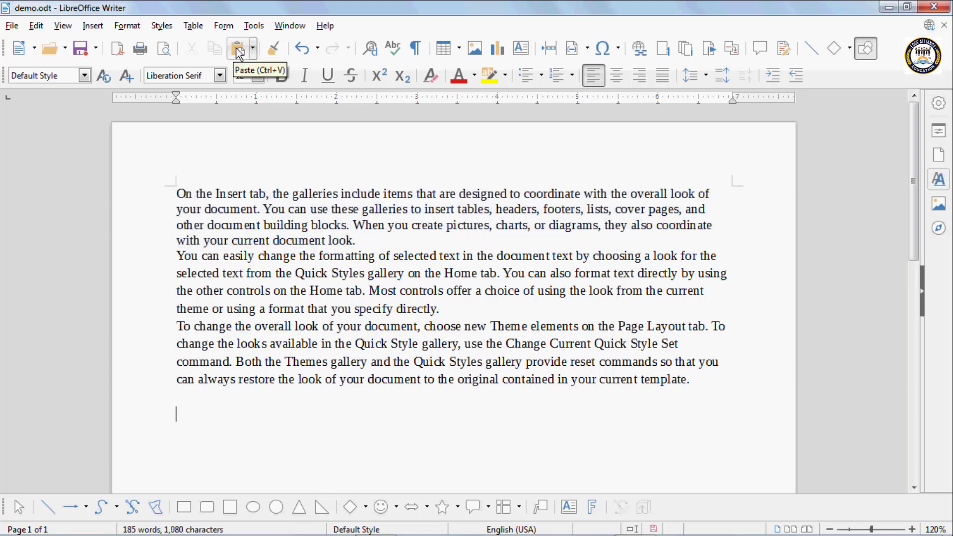
pyautogui.click(239, 52)
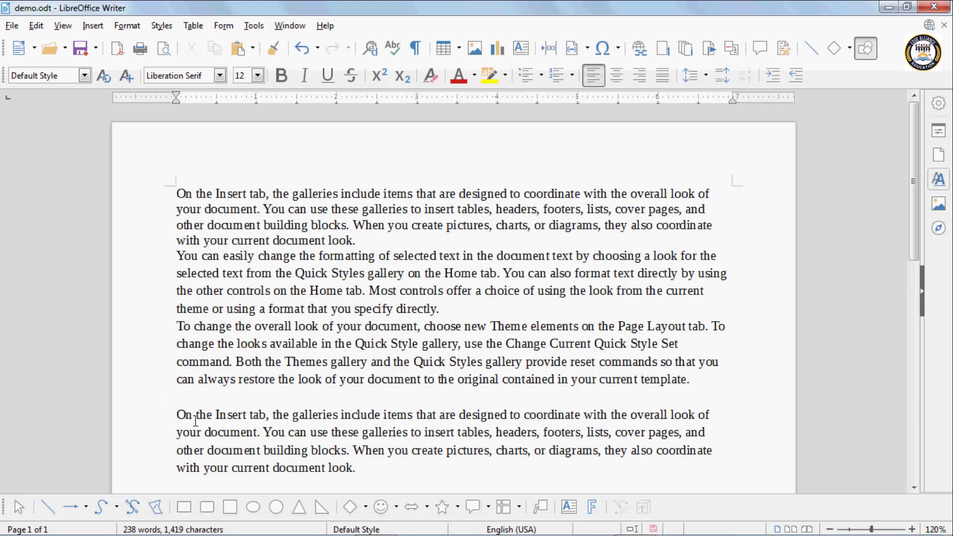
pyautogui.hotkey('ctrl', 'z')
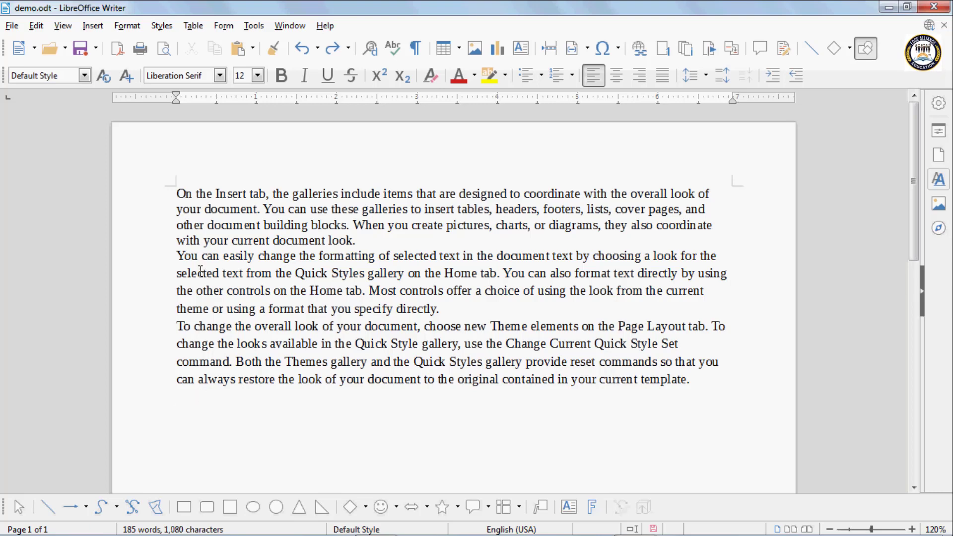
pyautogui.moveTo(177, 256); pyautogui.dragTo(461, 304)
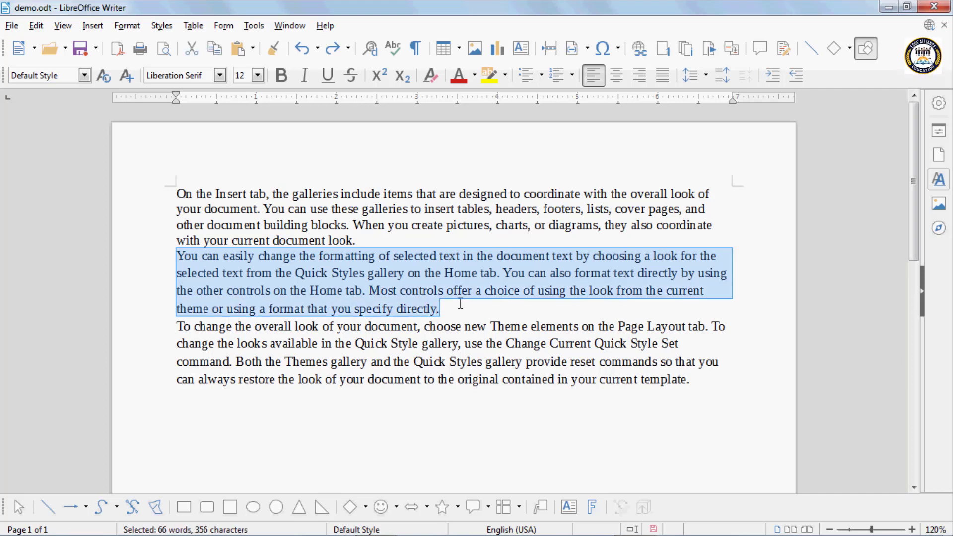
pyautogui.press('Delete')
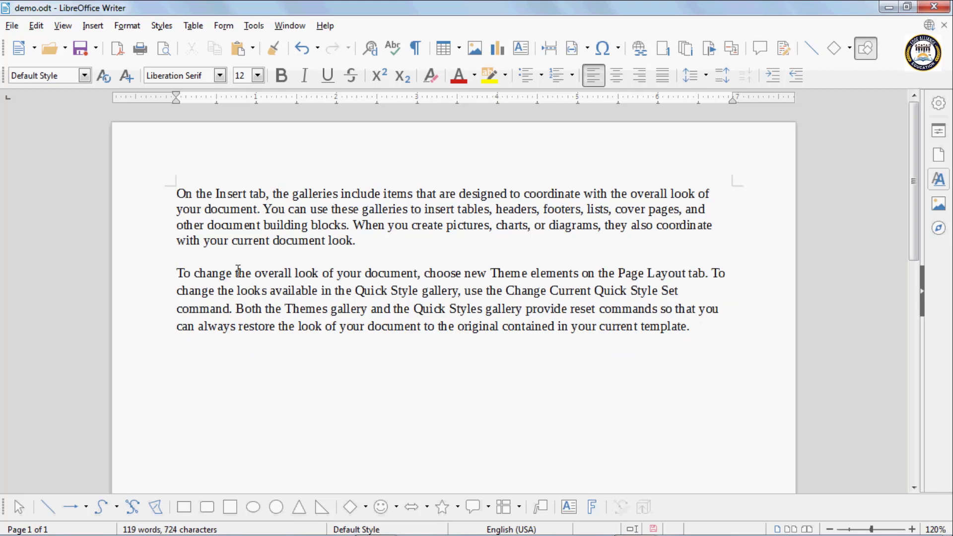
pyautogui.click(698, 324)
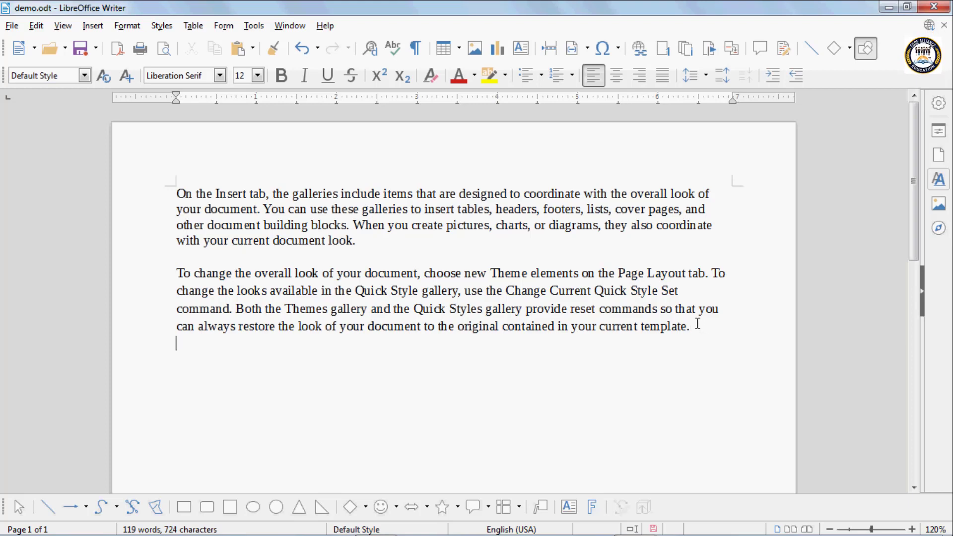
pyautogui.press('Return')
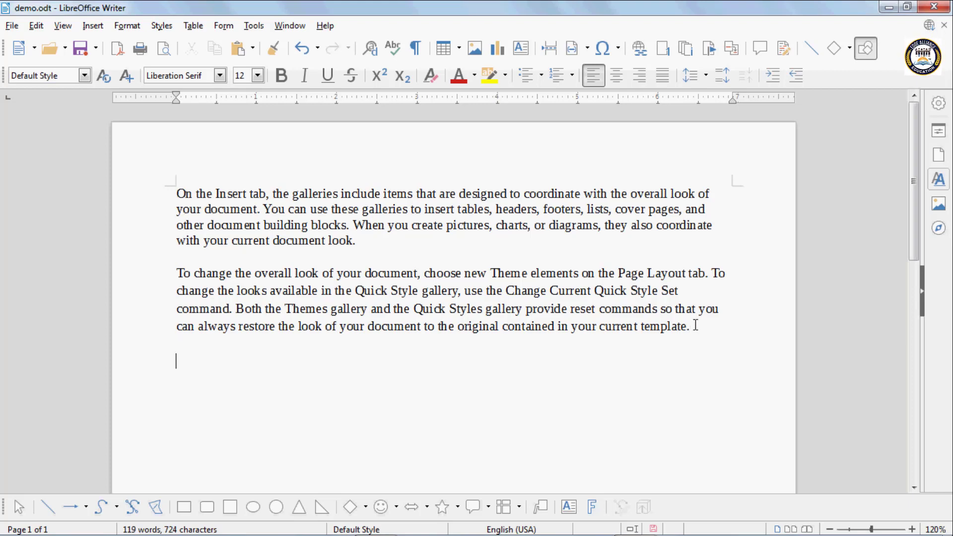
pyautogui.hotkey('ctrl', 'v')
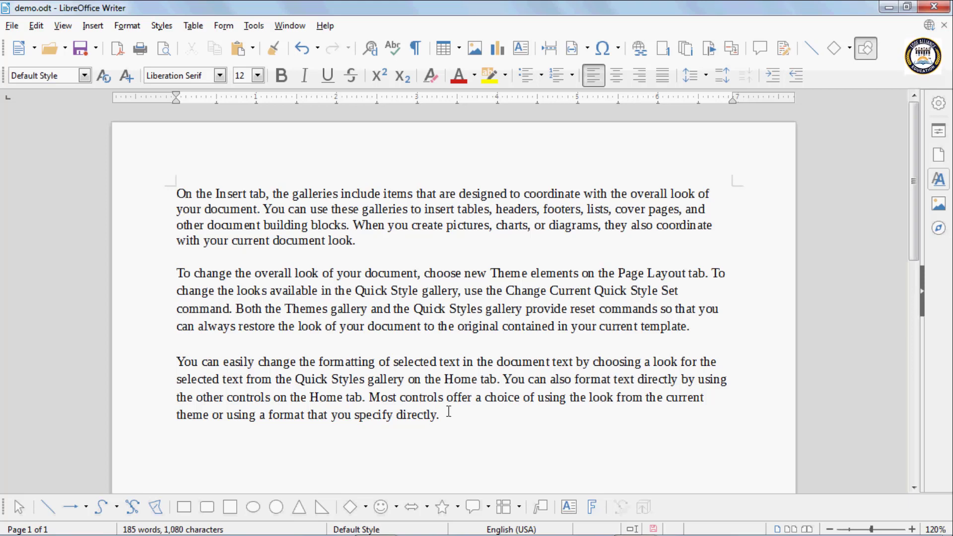
pyautogui.hotkey('ctrl', 'z')
pyautogui.hotkey('ctrl', 'z')
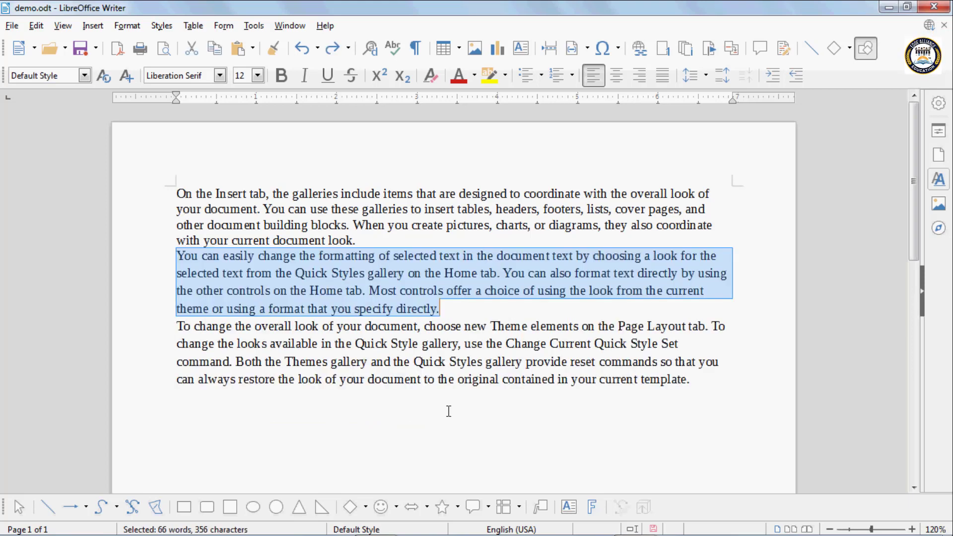
pyautogui.click(283, 314)
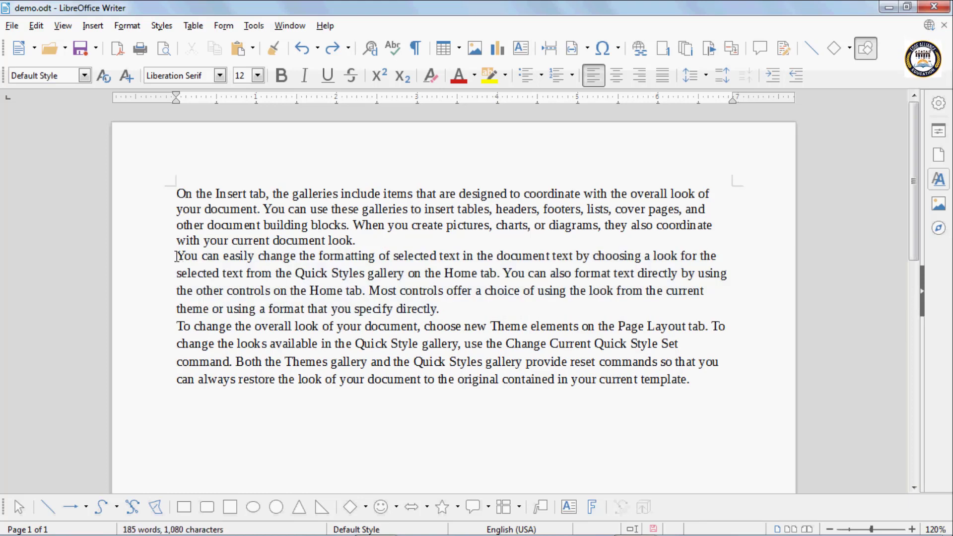
pyautogui.moveTo(177, 254); pyautogui.dragTo(478, 322)
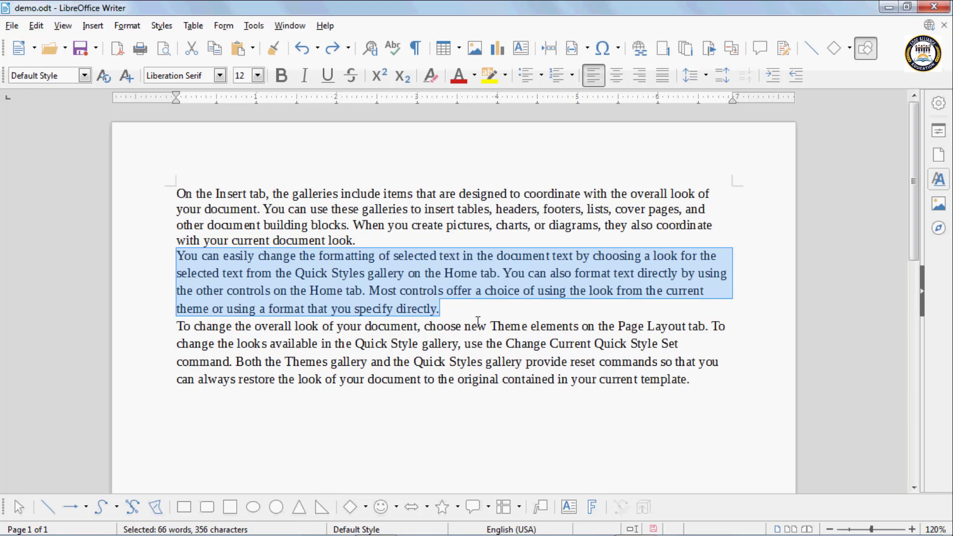
pyautogui.click(705, 383)
pyautogui.press('Return')
pyautogui.press('Return')
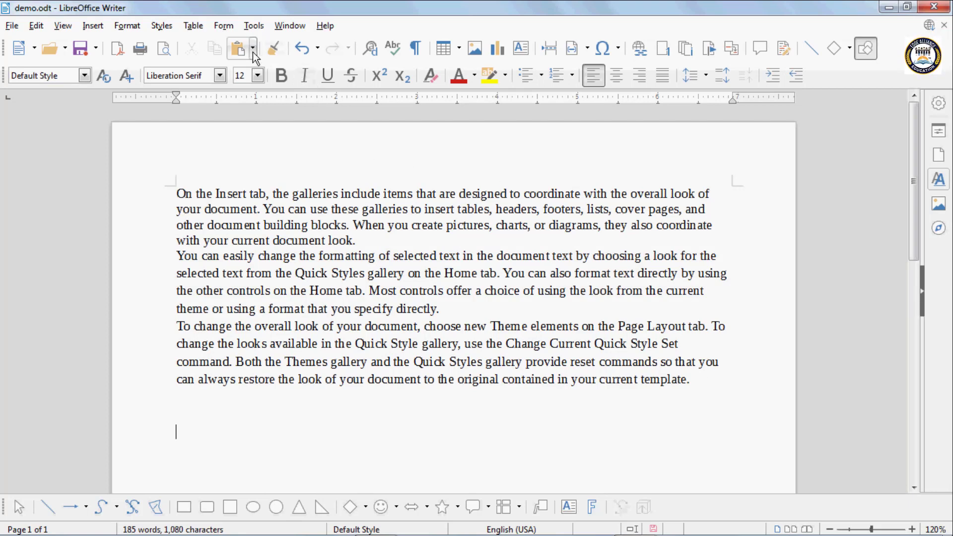
pyautogui.click(238, 50)
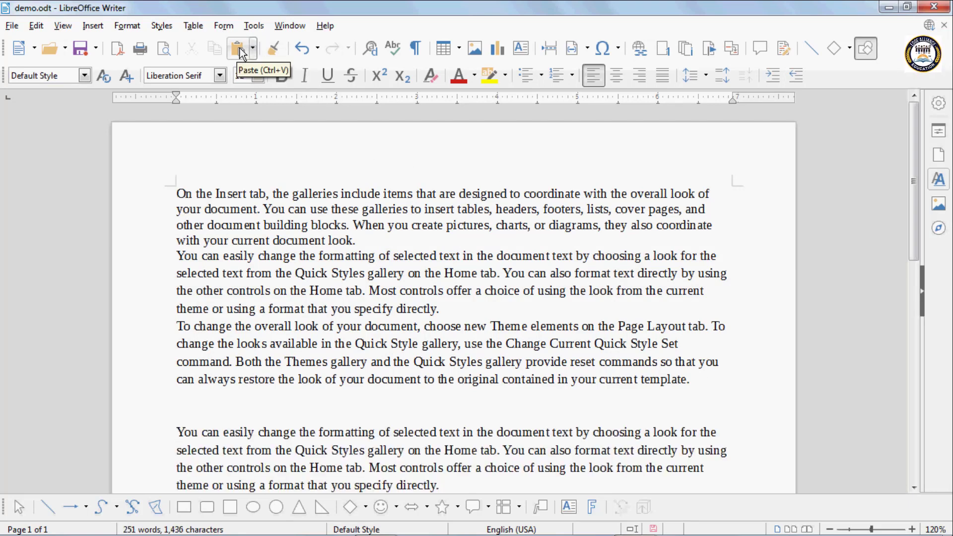
pyautogui.scroll(-3, 233, 422)
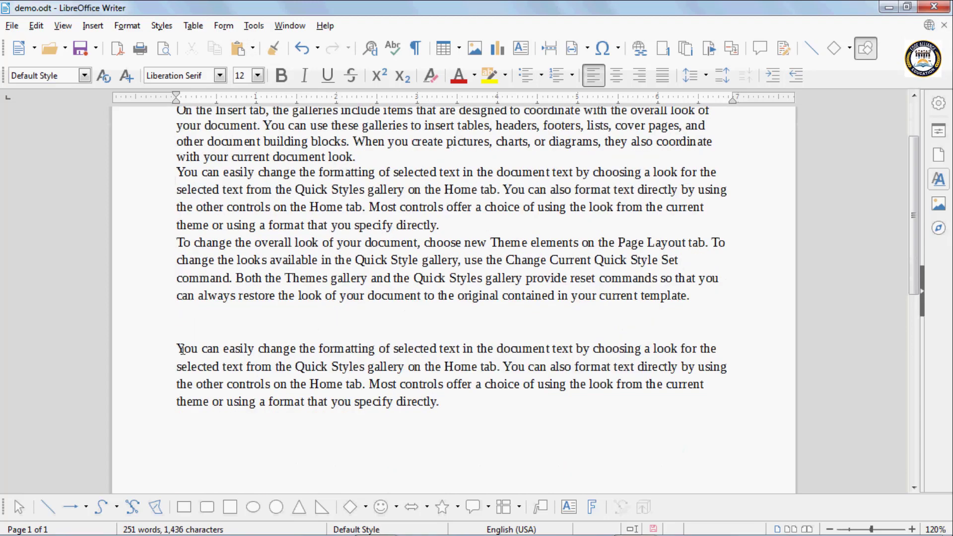
pyautogui.scroll(3, 213, 325)
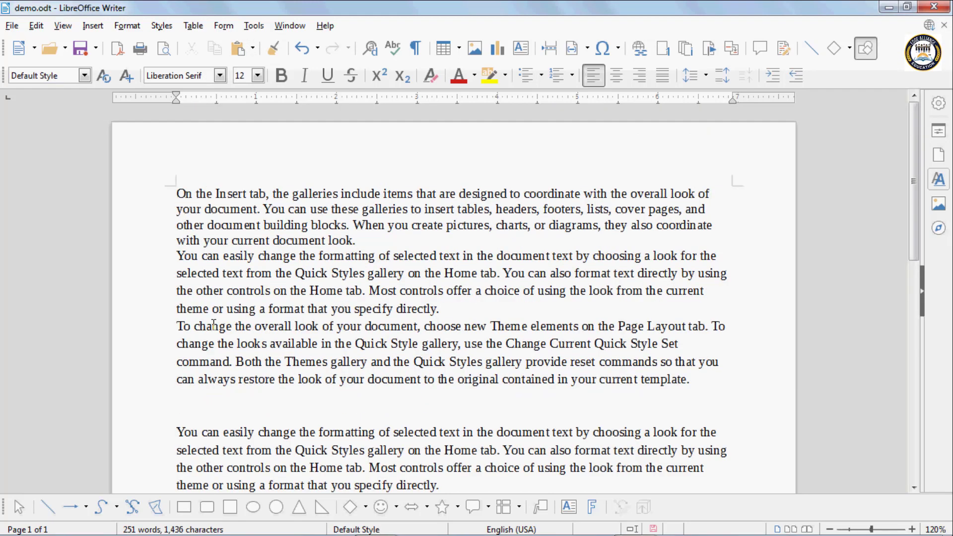
pyautogui.hotkey('ctrl', 'z')
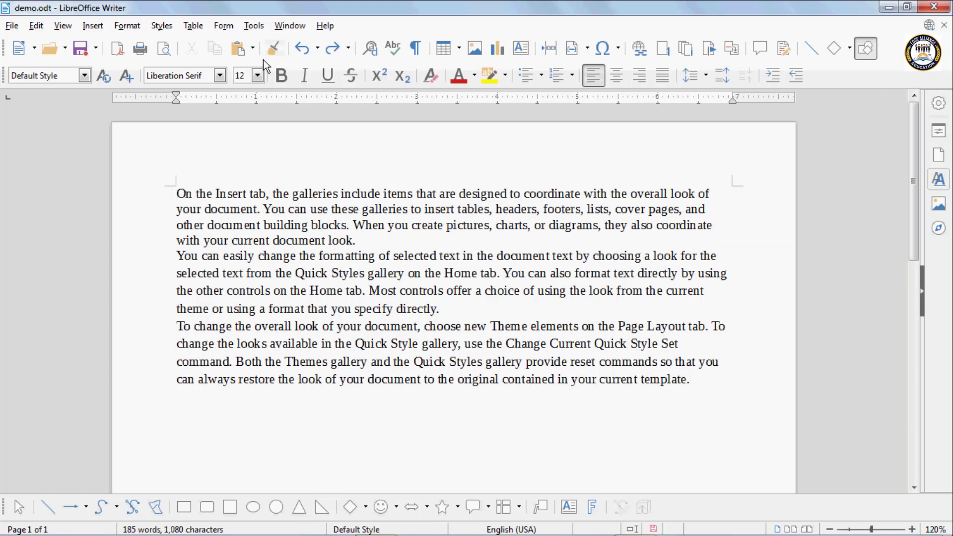
pyautogui.click(223, 209)
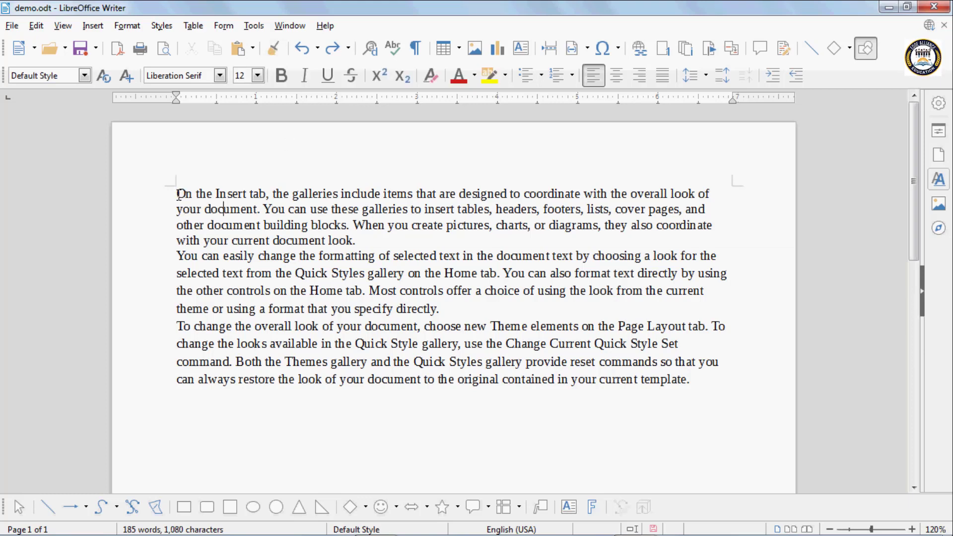
# Format 'On the Insert tab, the galleries' as bold teal Limelight, then select 'Most controls offer a choice'
pyautogui.moveTo(178, 194); pyautogui.dragTo(341, 194)
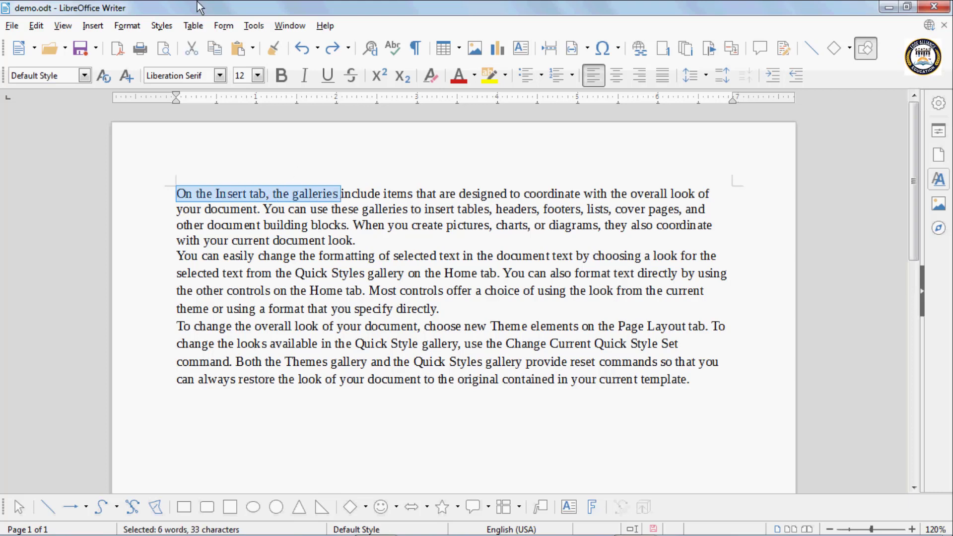
pyautogui.click(220, 76)
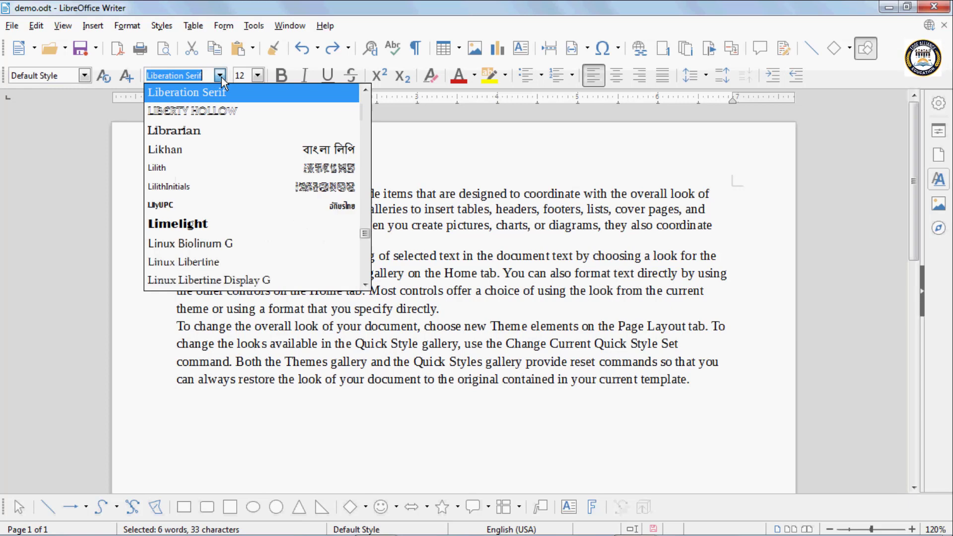
pyautogui.click(200, 225)
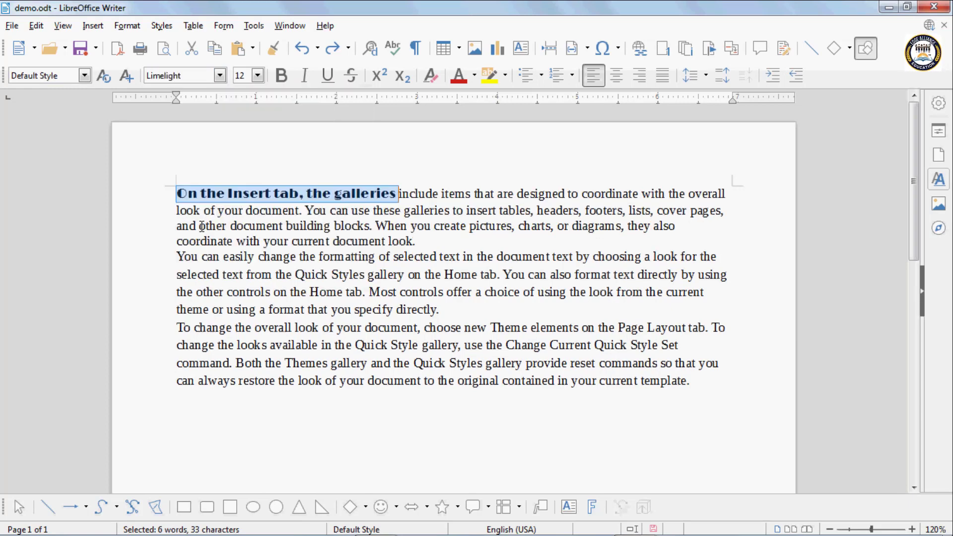
pyautogui.click(282, 76)
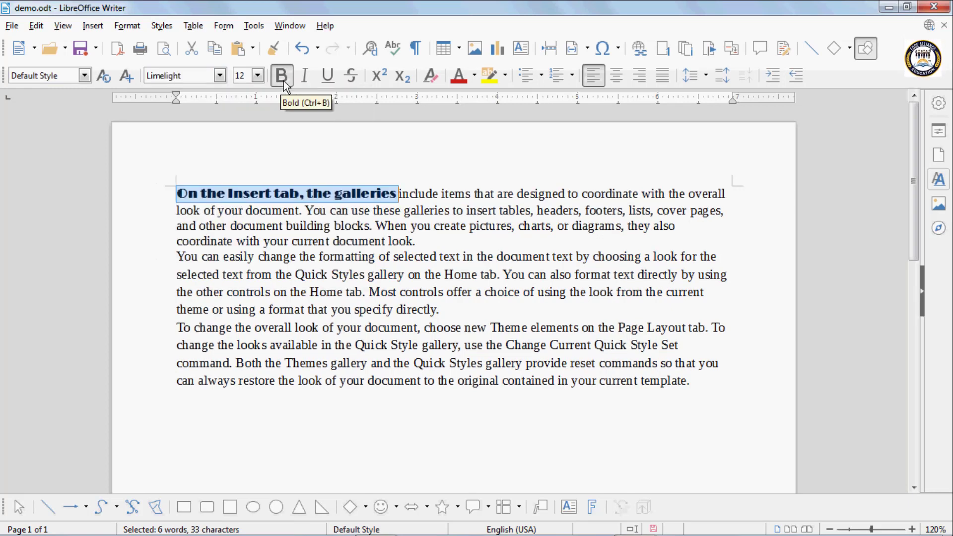
pyautogui.click(475, 76)
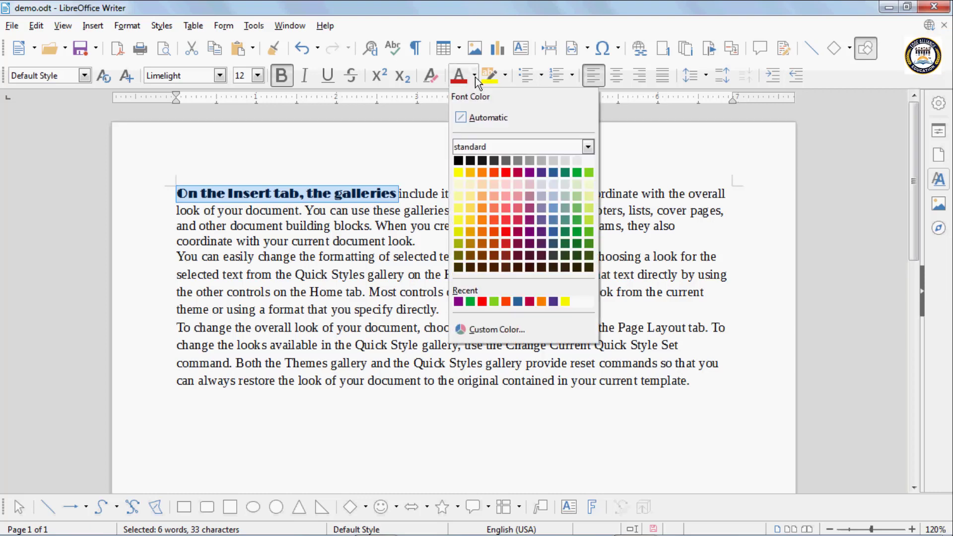
pyautogui.click(565, 172)
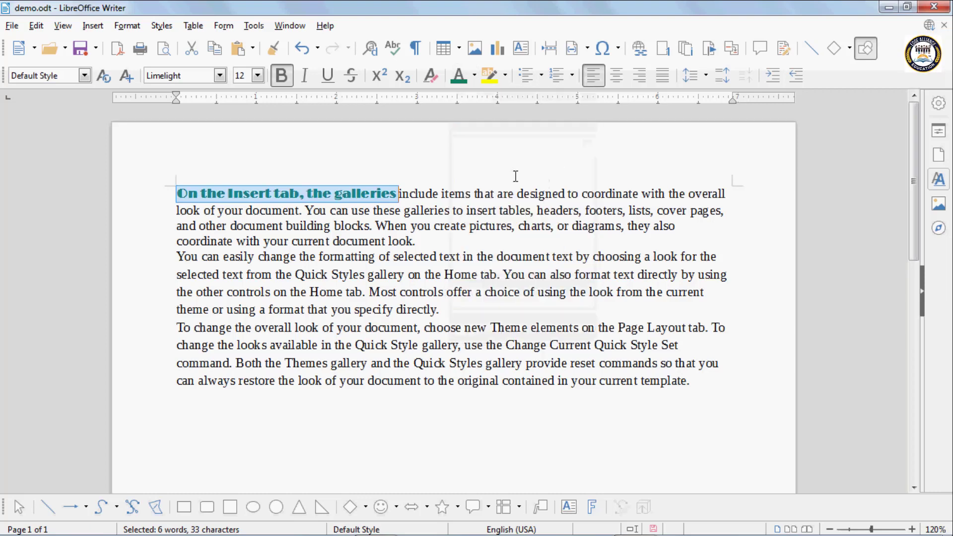
pyautogui.click(339, 193)
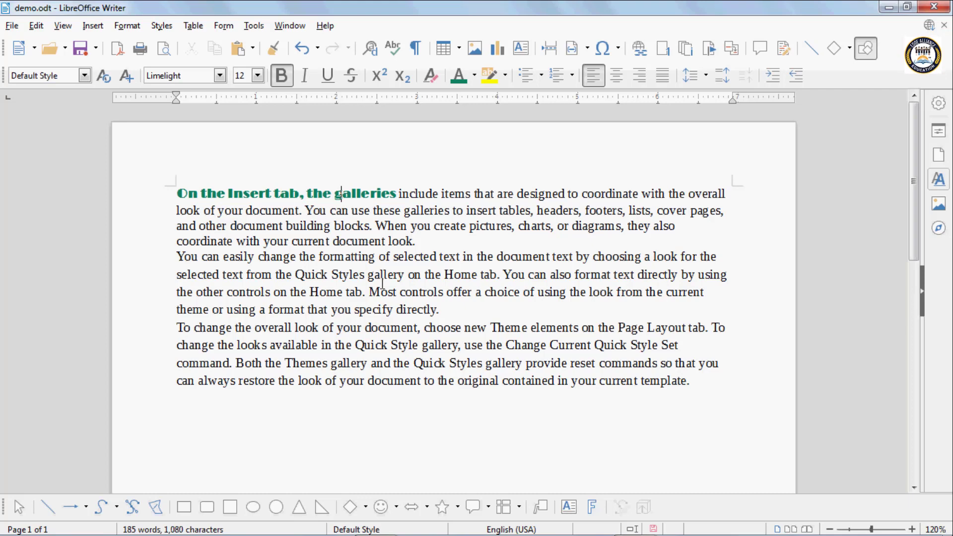
pyautogui.moveTo(370, 292); pyautogui.dragTo(524, 293)
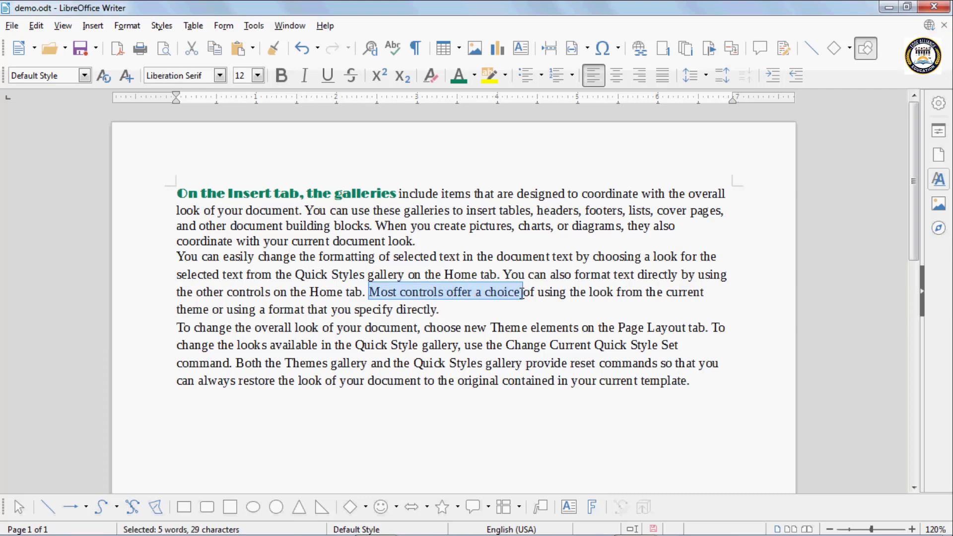
pyautogui.click(259, 193)
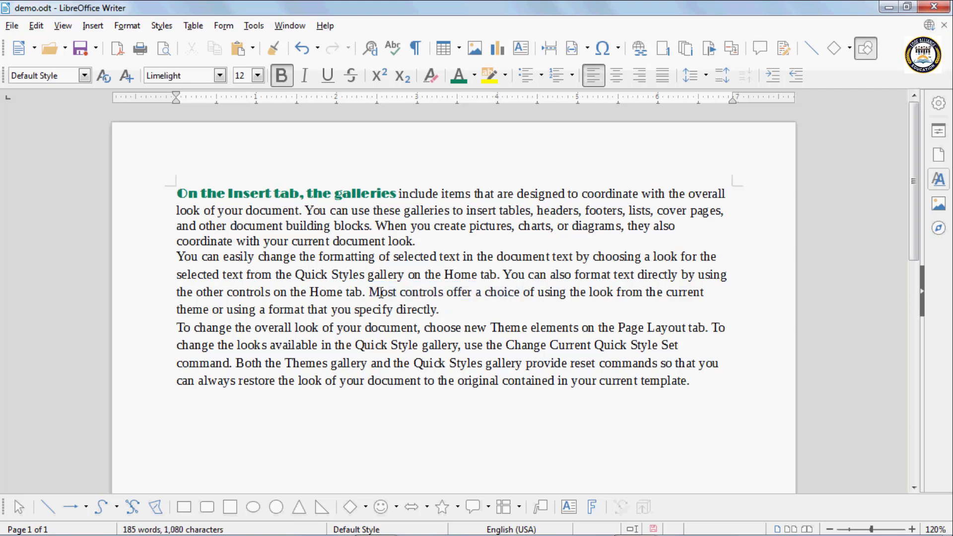
pyautogui.moveTo(371, 292); pyautogui.dragTo(519, 292)
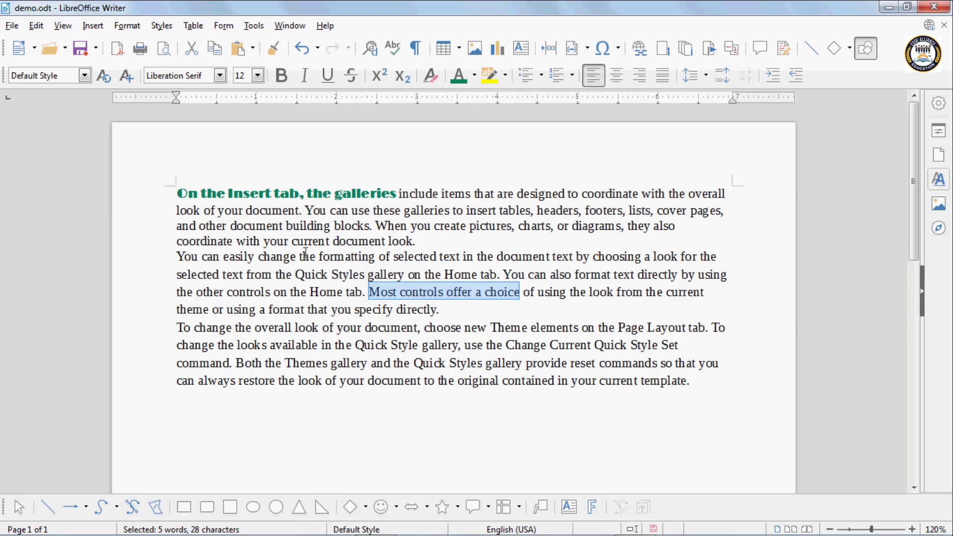
pyautogui.click(241, 194)
pyautogui.moveTo(216, 193); pyautogui.dragTo(322, 194)
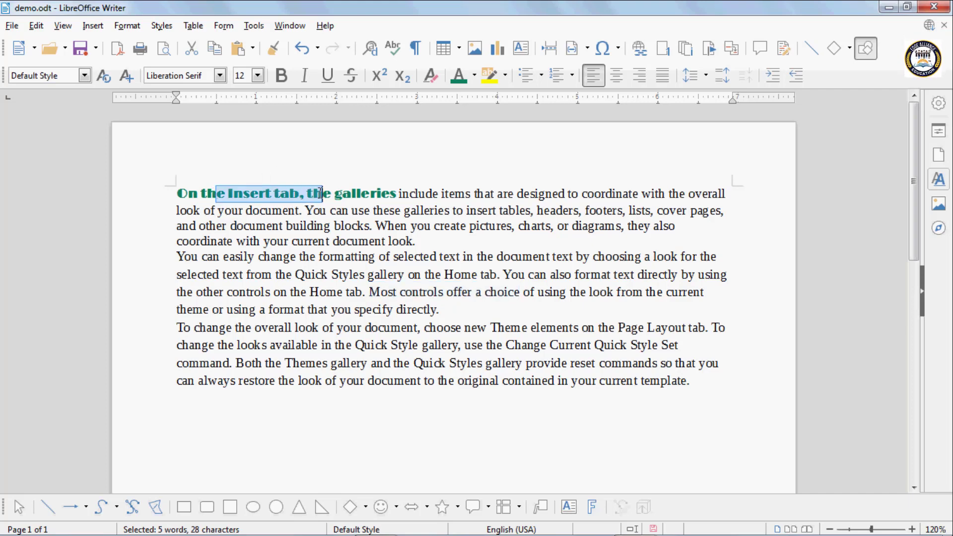
pyautogui.click(457, 294)
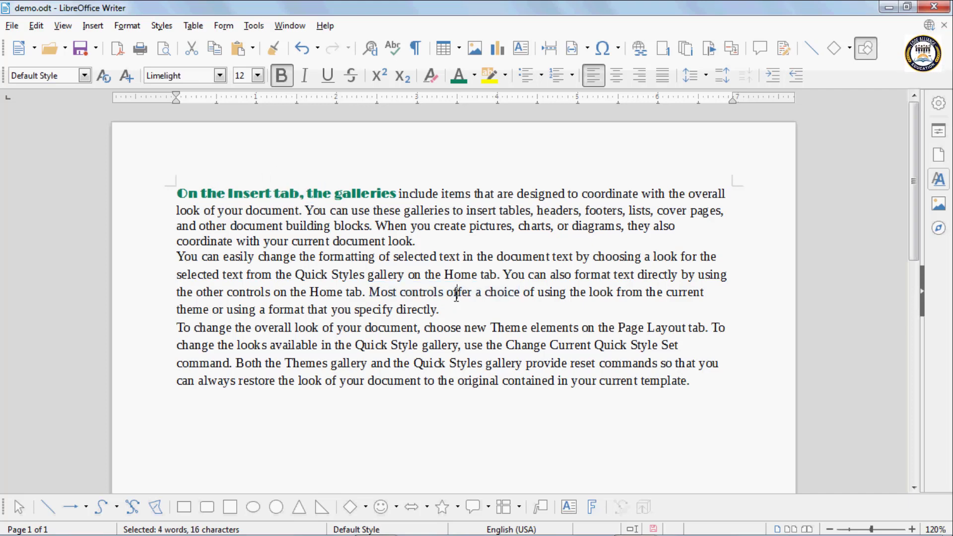
# Clone the teal bold Limelight style onto 'formatting of selected text' and 'looks available in the Quick'
pyautogui.click(277, 52)
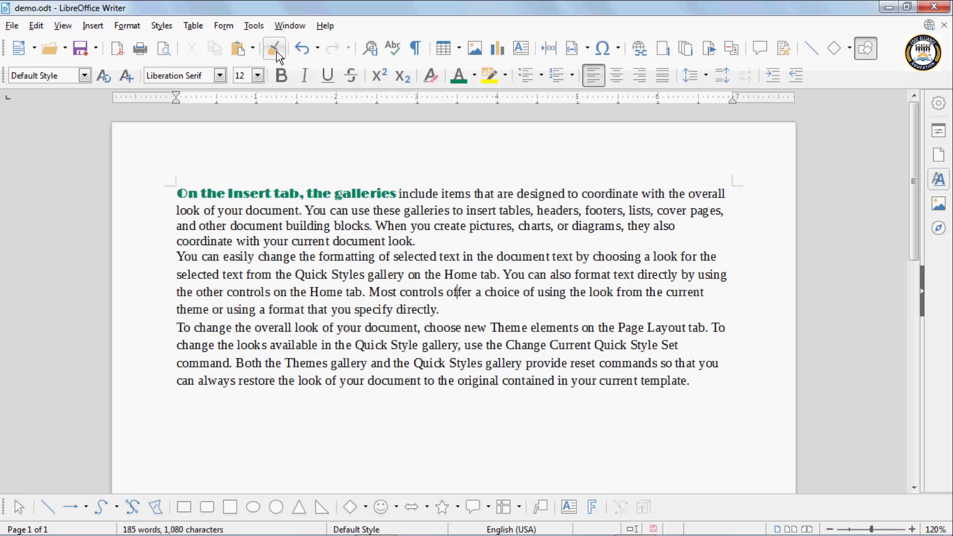
pyautogui.click(239, 191)
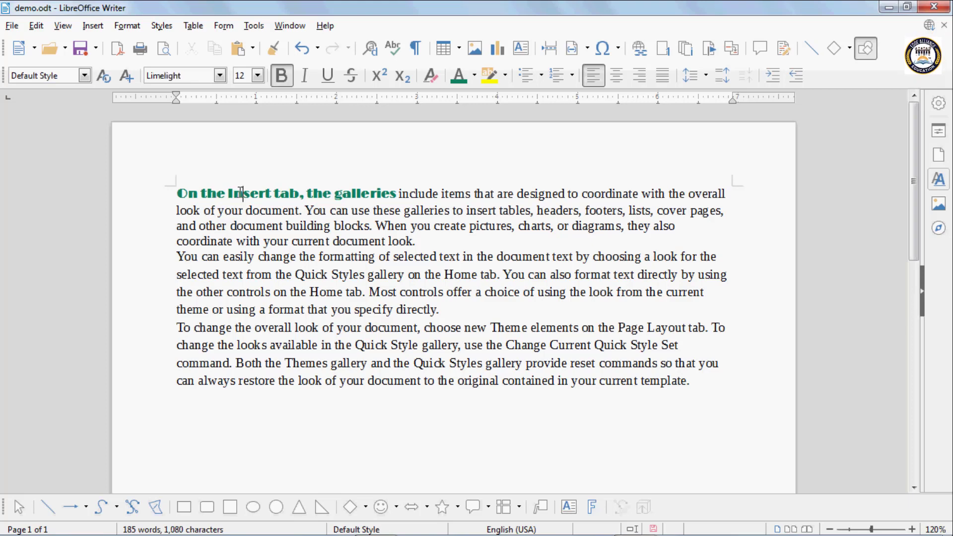
pyautogui.click(275, 49)
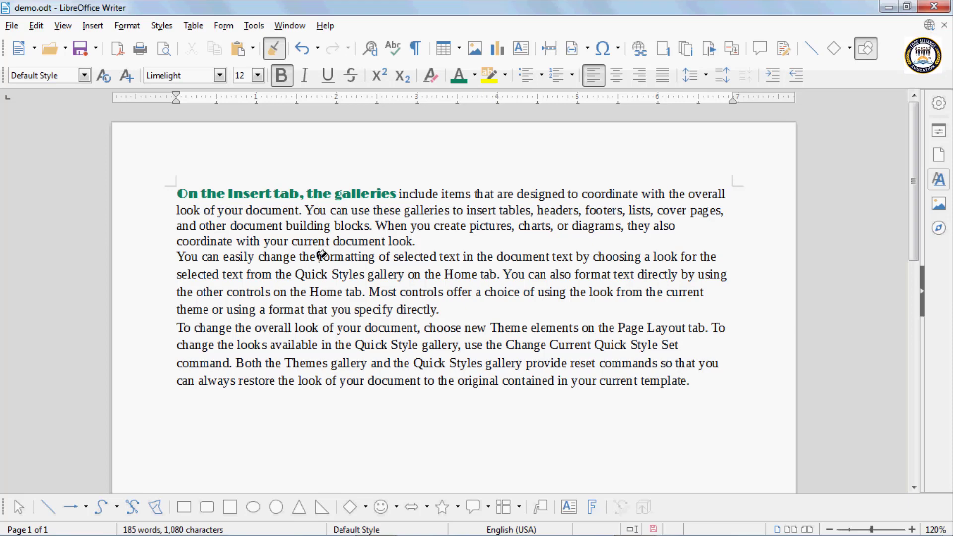
pyautogui.moveTo(322, 255); pyautogui.dragTo(467, 254)
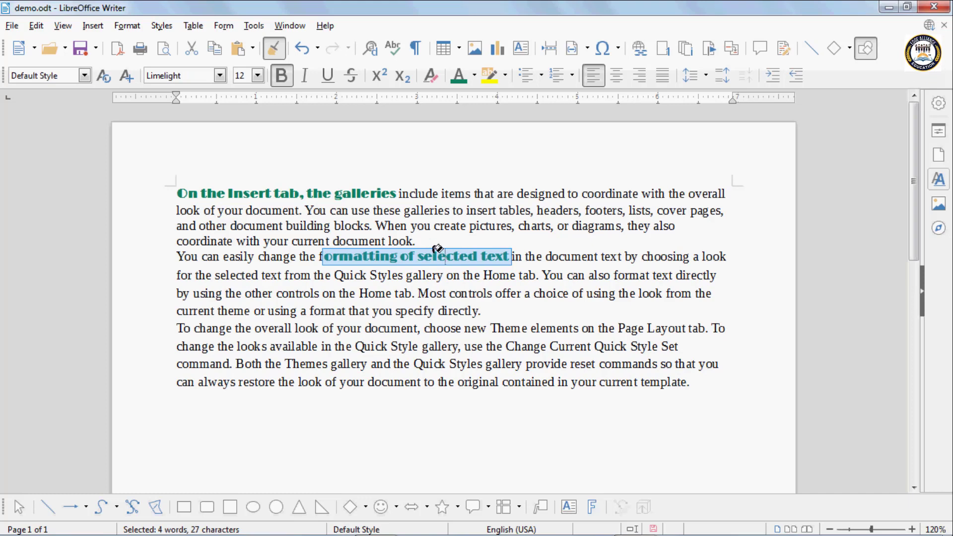
pyautogui.moveTo(239, 346); pyautogui.dragTo(390, 346)
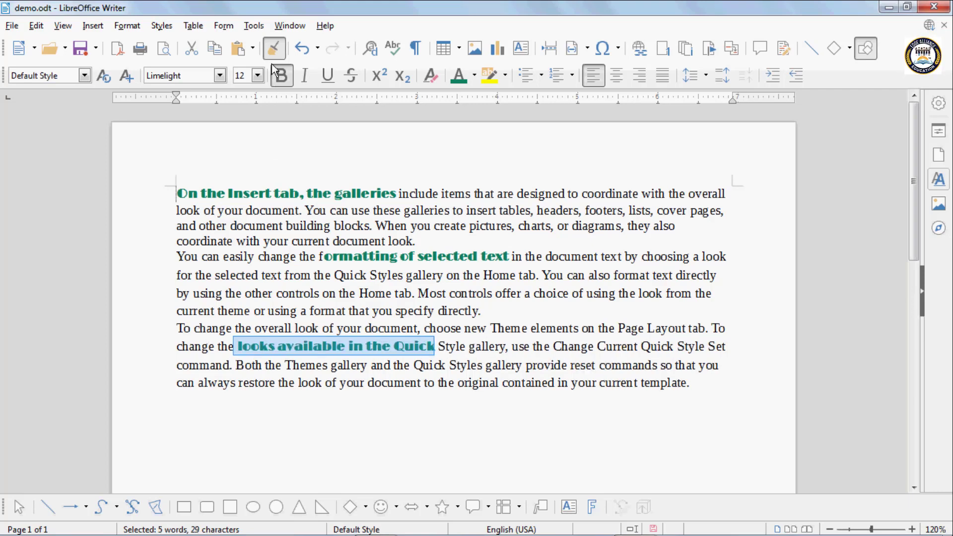
pyautogui.click(272, 47)
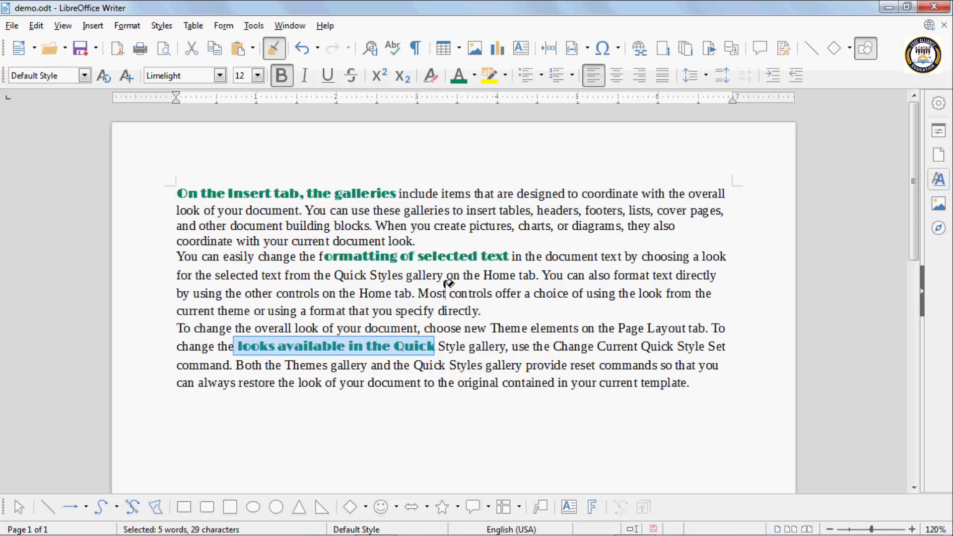
pyautogui.click(340, 292)
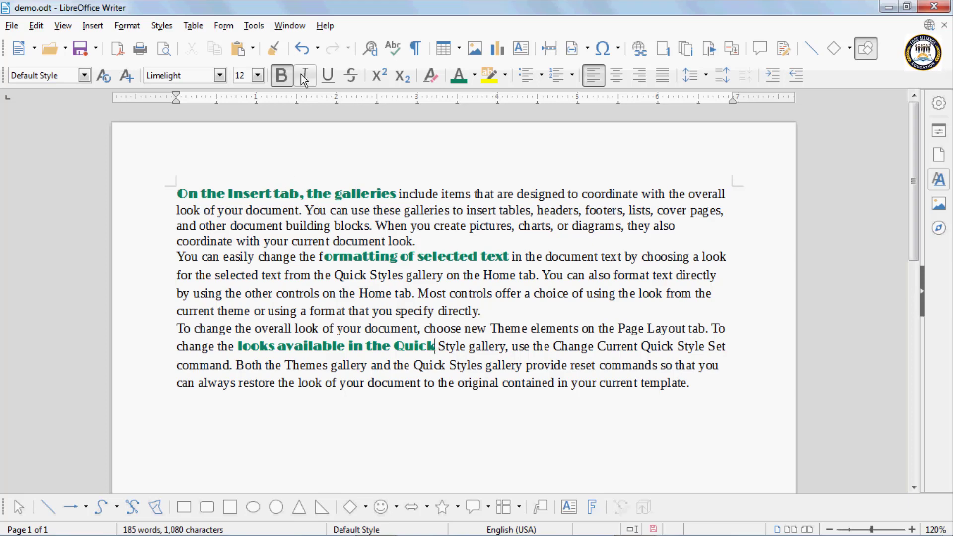
pyautogui.click(301, 50)
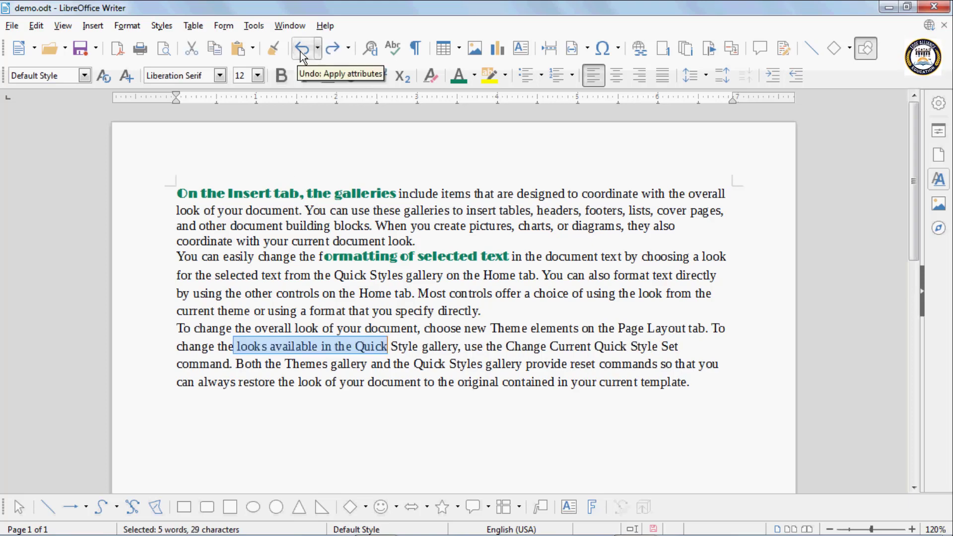
pyautogui.click(301, 49)
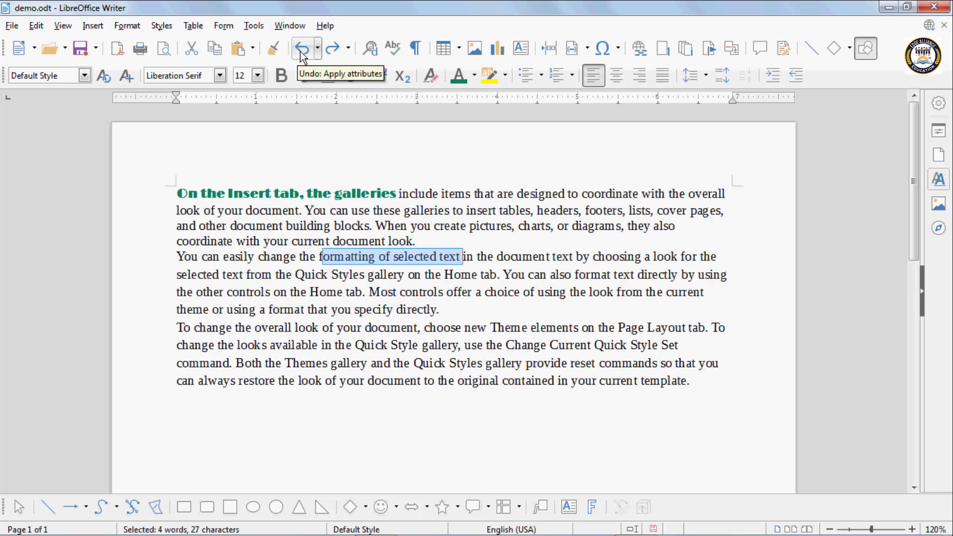
pyautogui.click(301, 50)
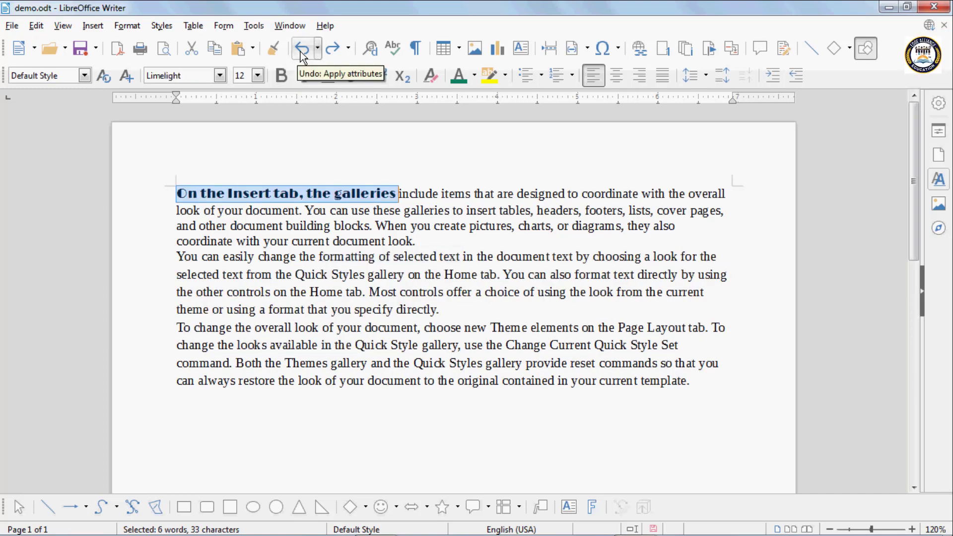
pyautogui.click(301, 49)
pyautogui.click(300, 50)
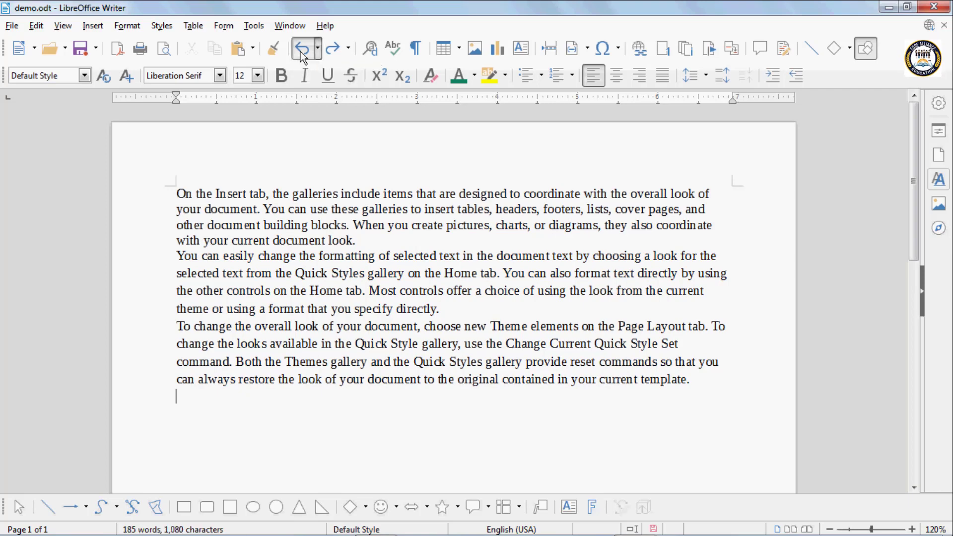
pyautogui.click(331, 50)
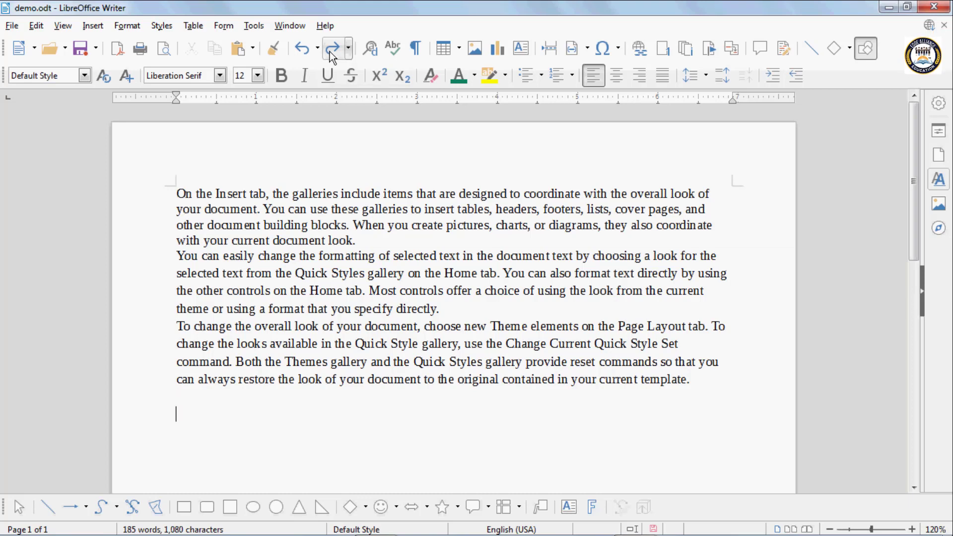
pyautogui.click(332, 50)
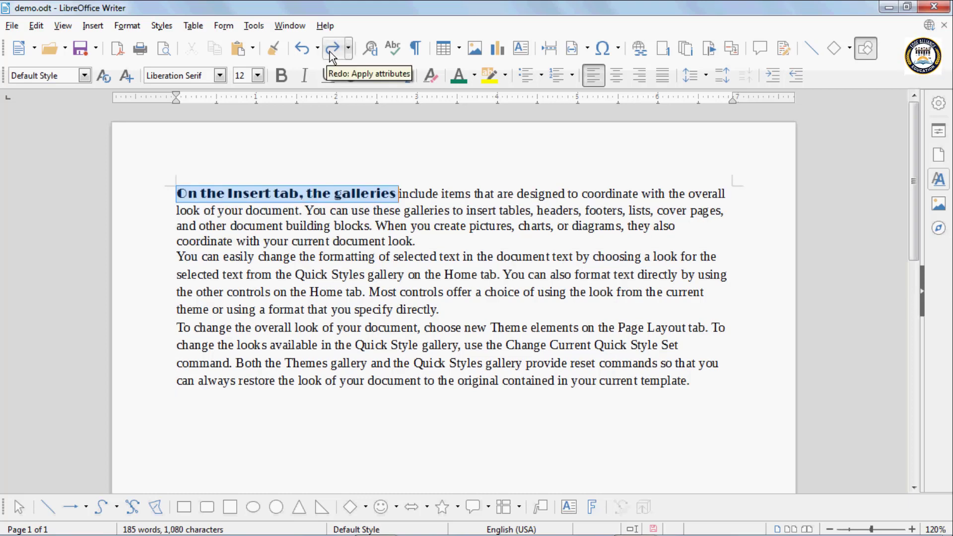
pyautogui.click(331, 50)
pyautogui.click(332, 50)
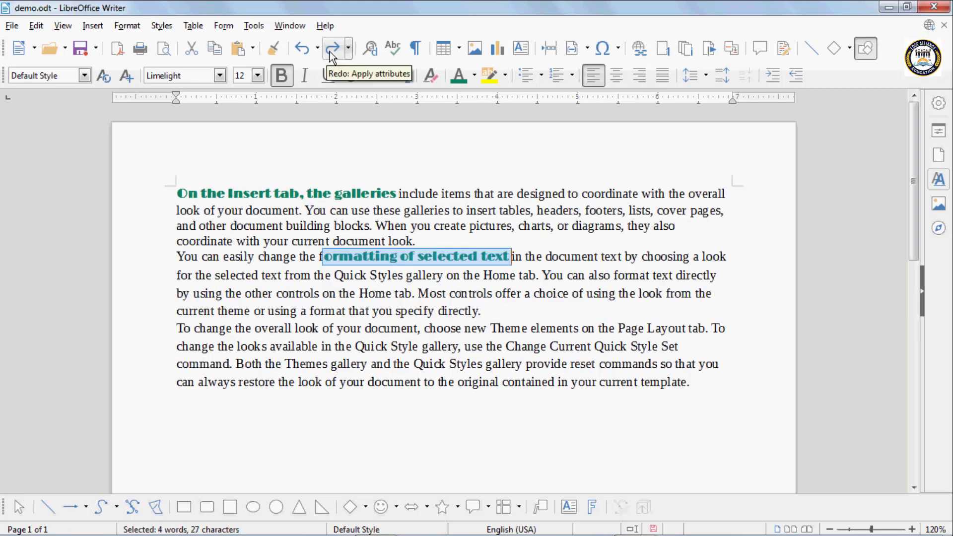
pyautogui.click(332, 49)
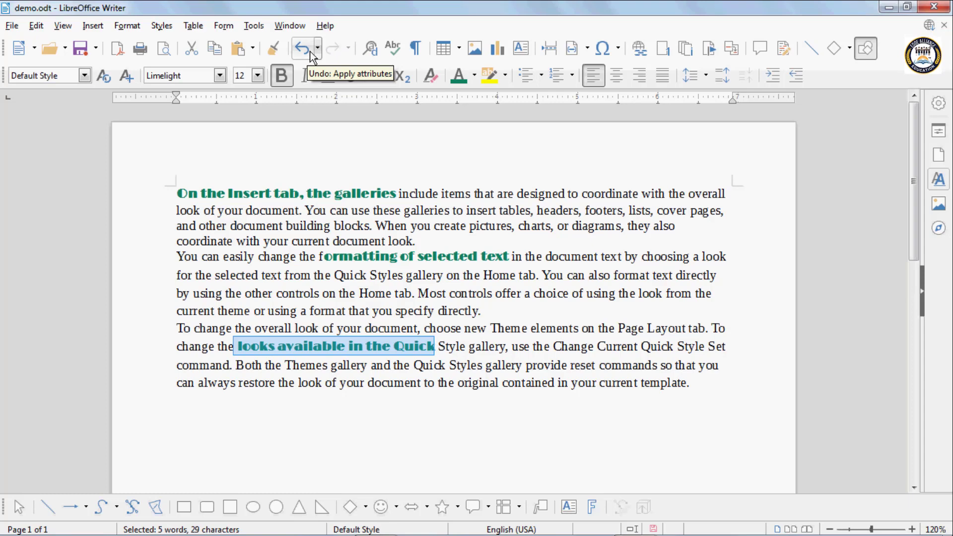
pyautogui.hotkey('ctrl', 'z')
pyautogui.hotkey('ctrl', 'z')
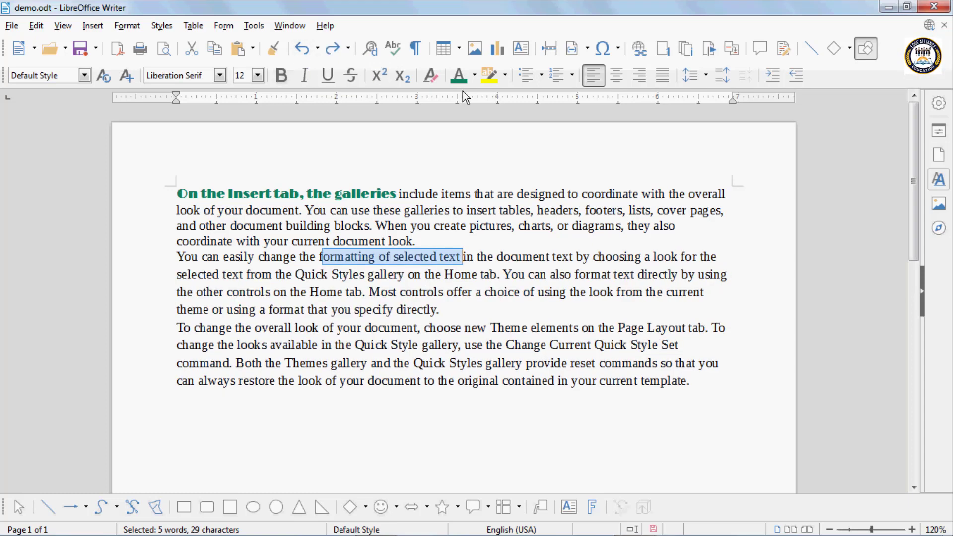
pyautogui.hotkey('ctrl', 'z')
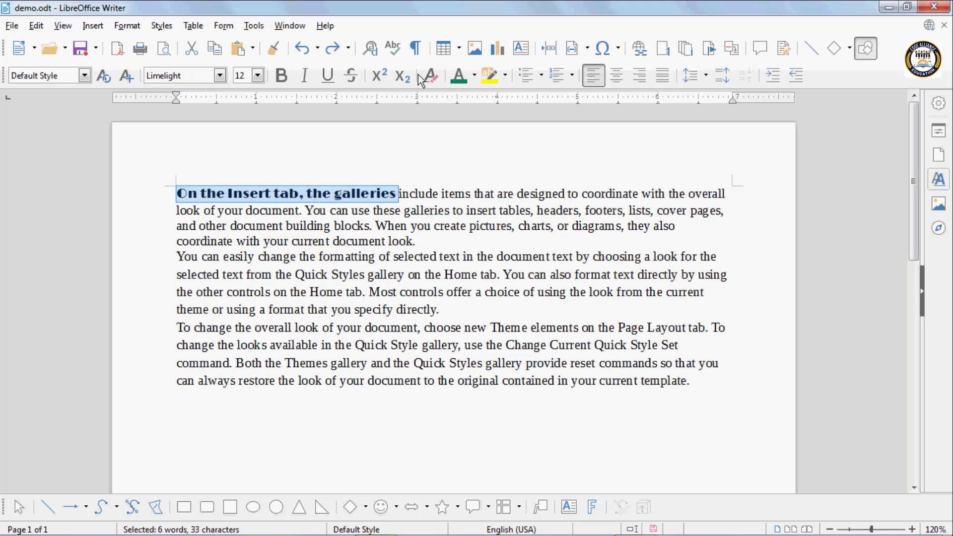
pyautogui.hotkey('ctrl', 'z')
pyautogui.hotkey('ctrl', 'y')
pyautogui.hotkey('ctrl', 'y')
pyautogui.hotkey('ctrl', 'y')
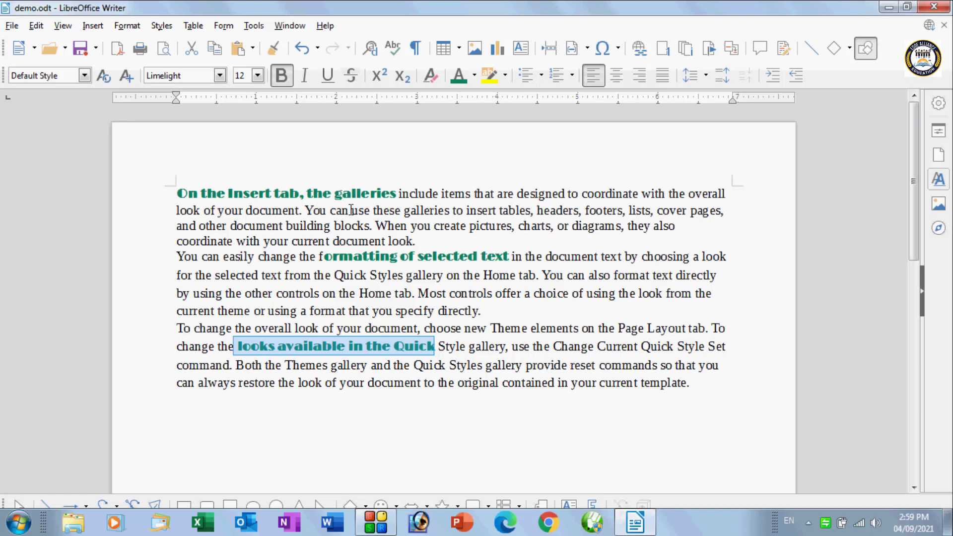
# Select all text and clear its direct formatting with Ctrl+M
pyautogui.click(340, 226)
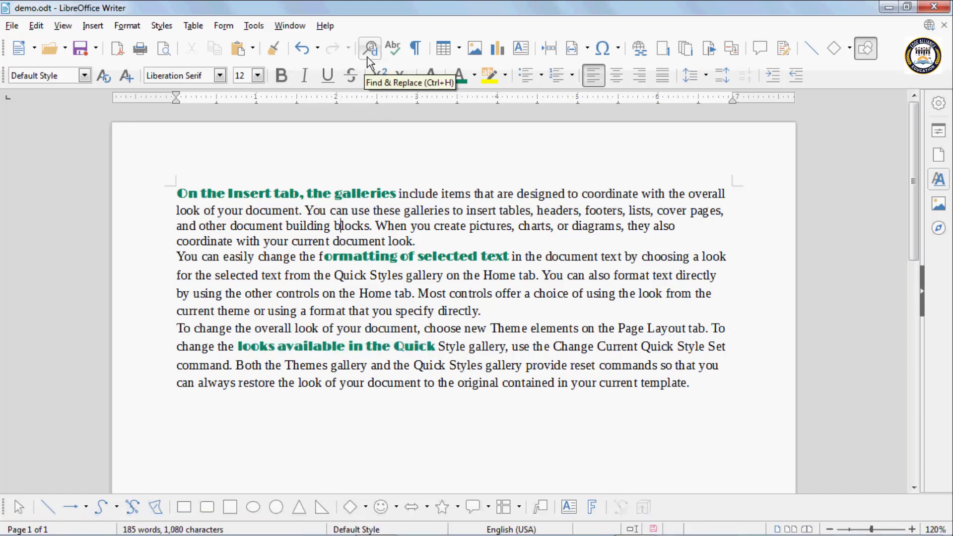
pyautogui.hotkey('ctrl', 'a')
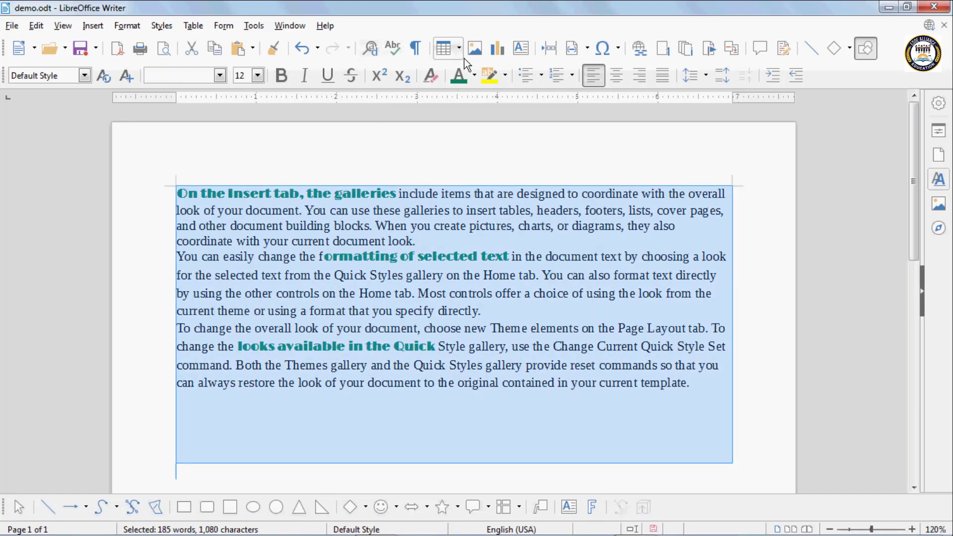
pyautogui.hotkey('ctrl', 'm')
pyautogui.click(356, 177)
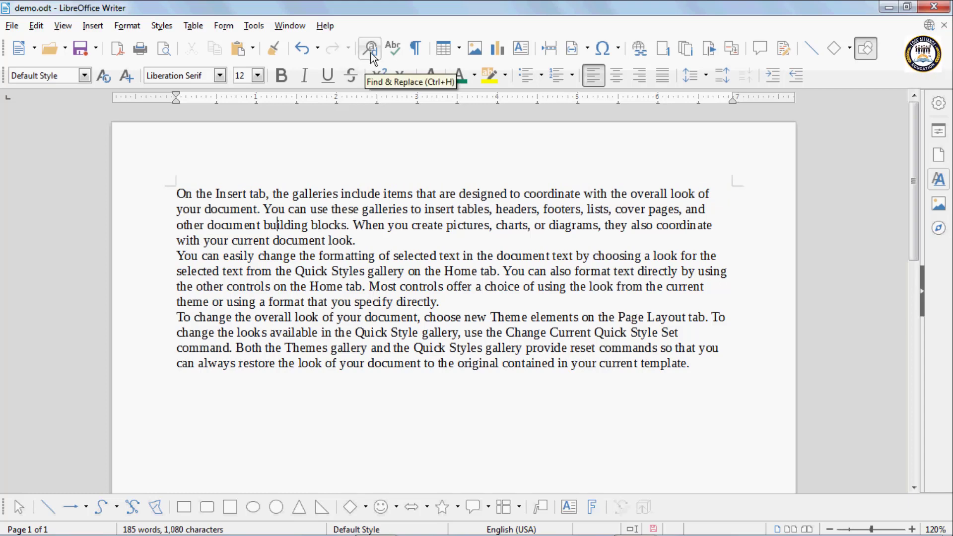
# Add a blank line after the first and second paragraphs
pyautogui.click(365, 244)
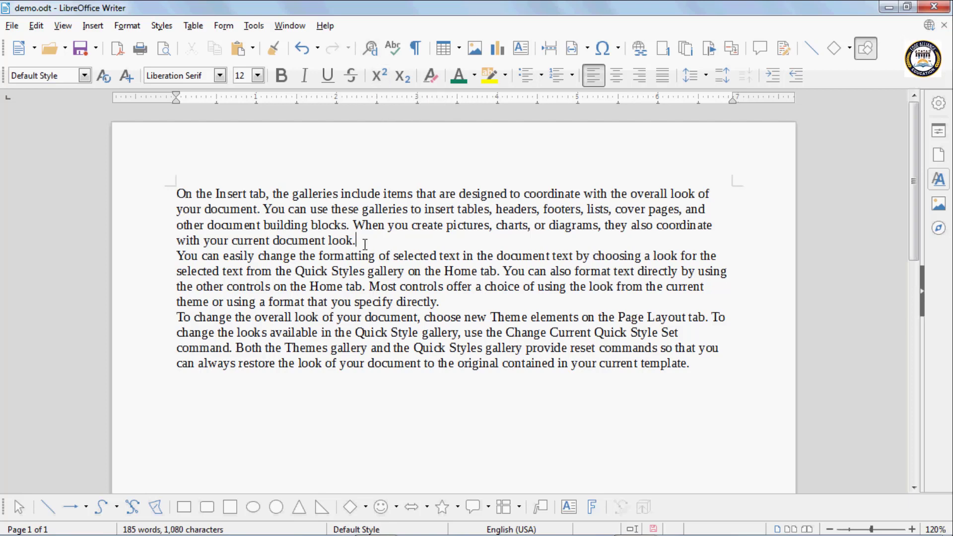
pyautogui.press('Return')
pyautogui.press('Return')
pyautogui.click(453, 330)
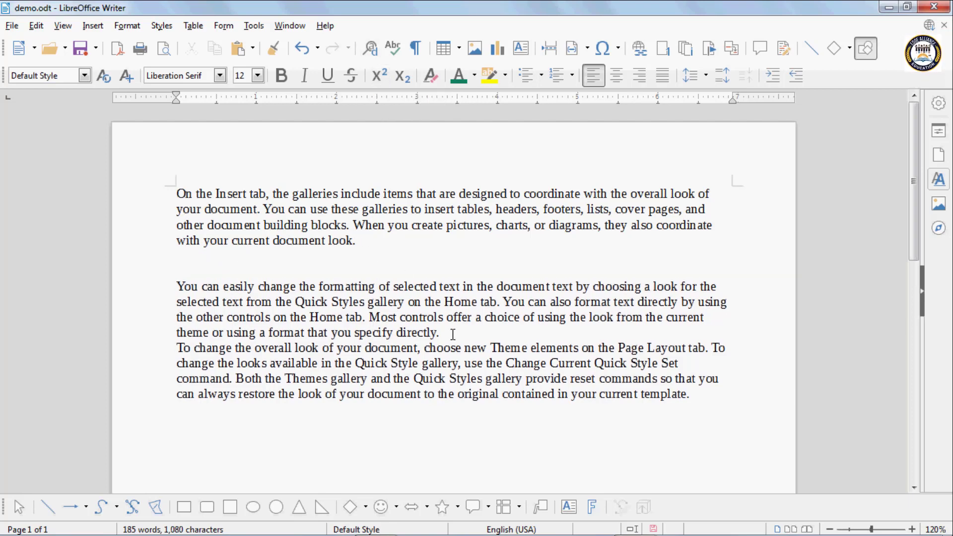
pyautogui.press('Return')
pyautogui.press('Return')
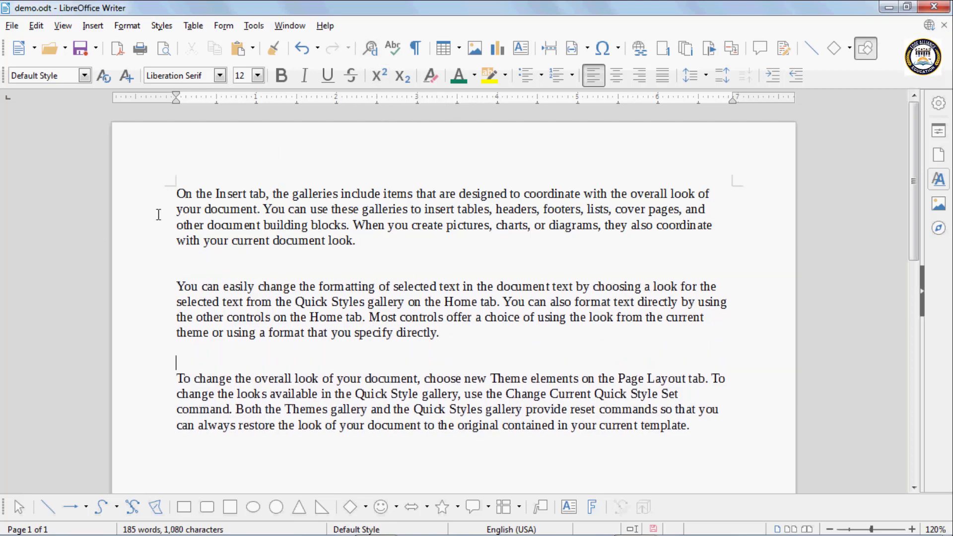
pyautogui.click(175, 191)
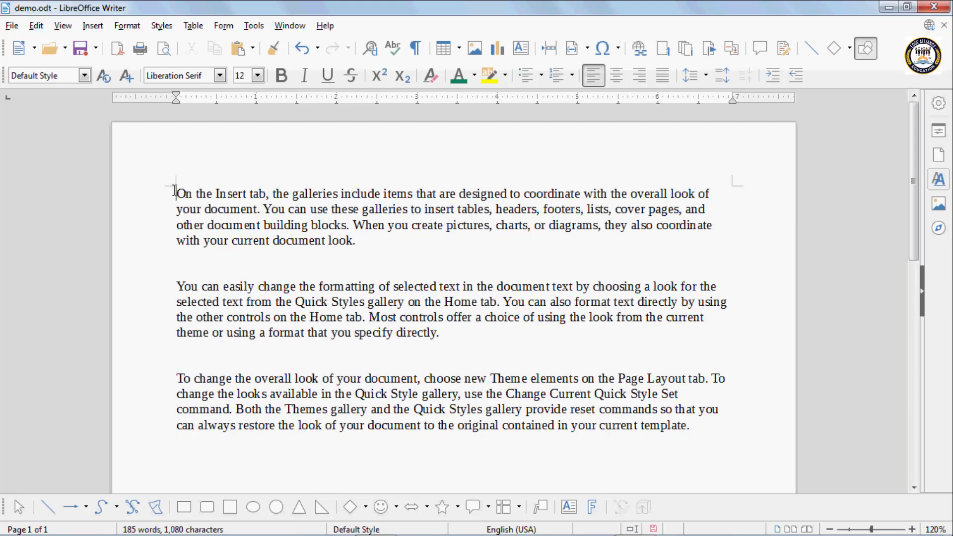
# Open Find & Replace and delete the previous search term from the Find field
pyautogui.click(371, 52)
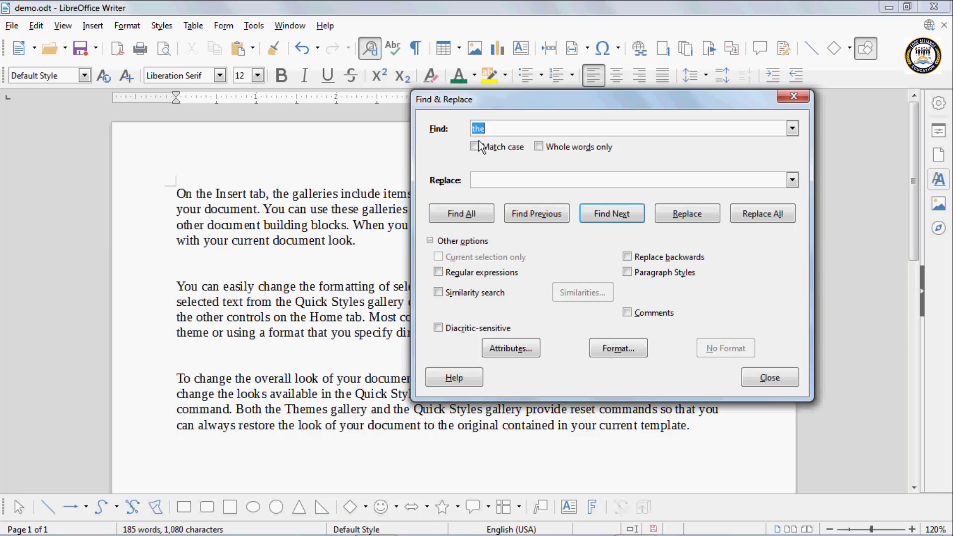
pyautogui.press('BackSpace')
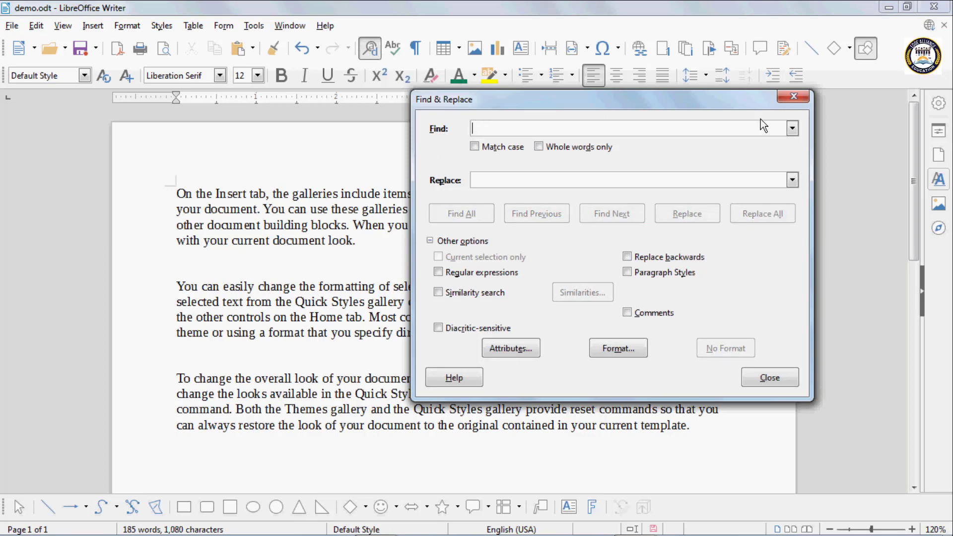
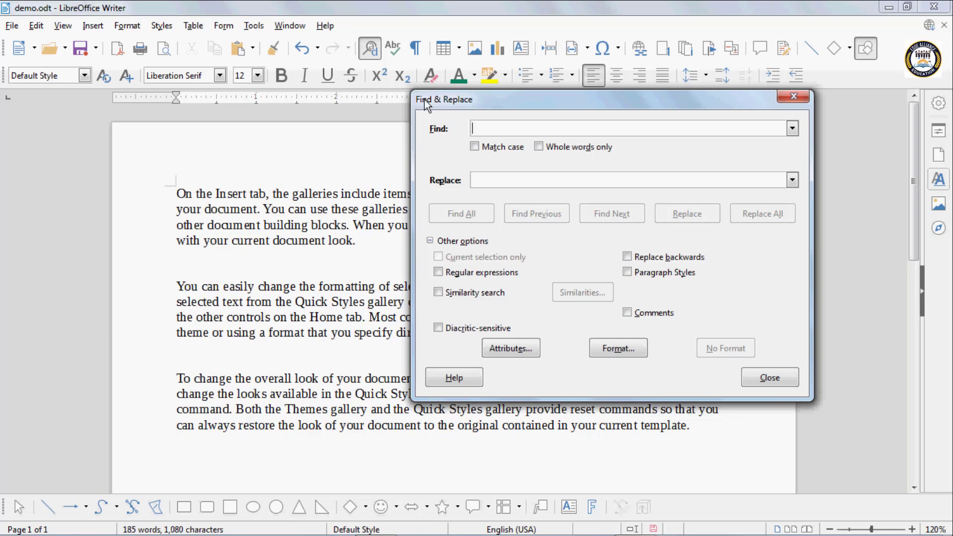
# Move Find & Replace to the lower right and enter 'The' as the search term
pyautogui.moveTo(425, 99); pyautogui.dragTo(359, 356)
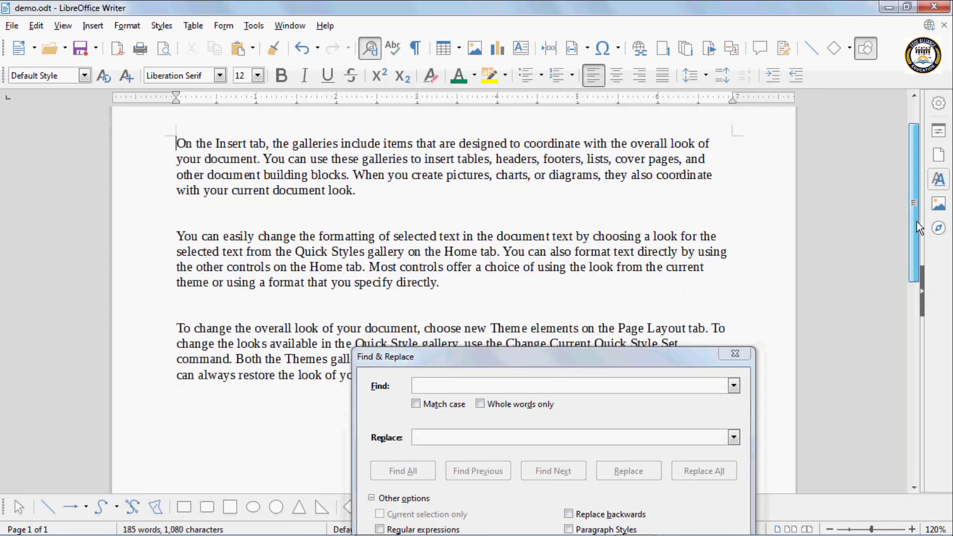
pyautogui.moveTo(624, 365); pyautogui.dragTo(750, 414)
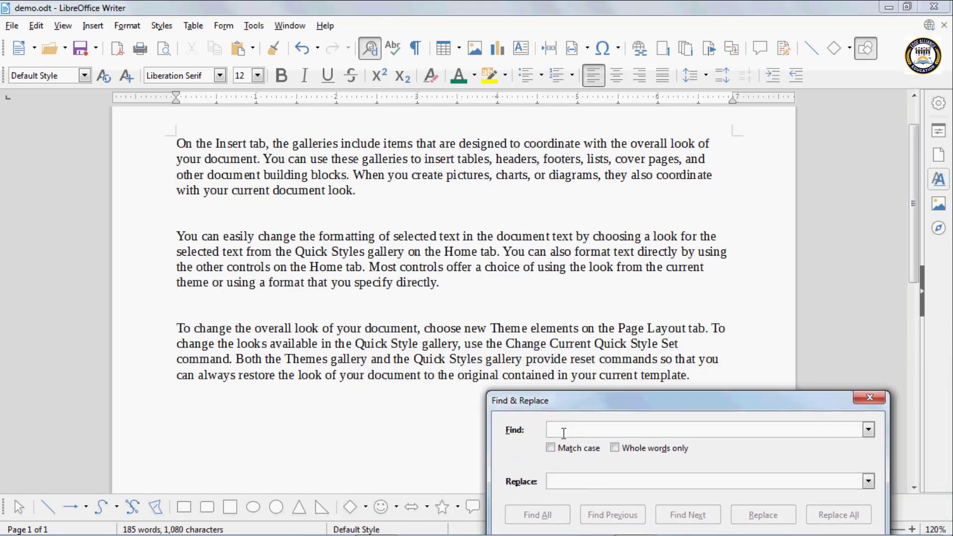
pyautogui.write('t')
pyautogui.press('BackSpace')
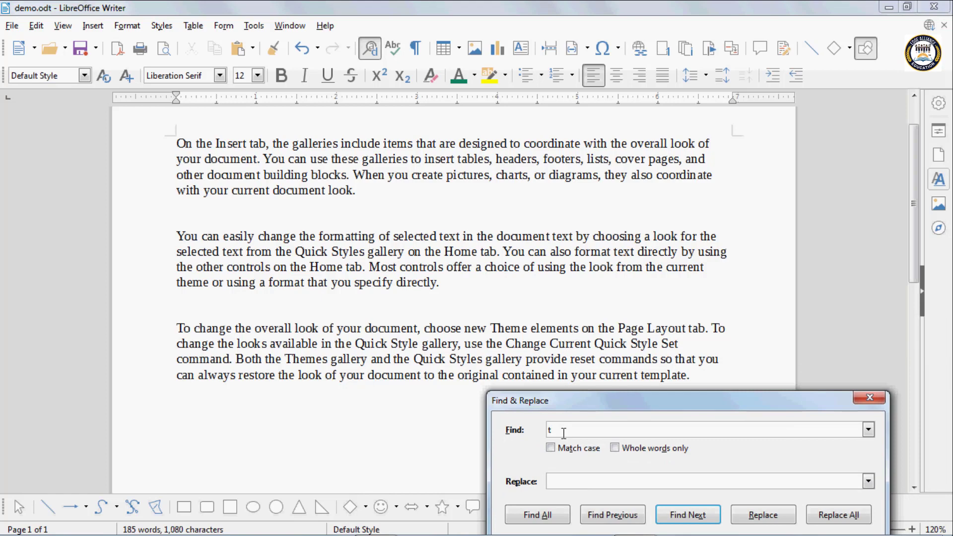
pyautogui.write('The')
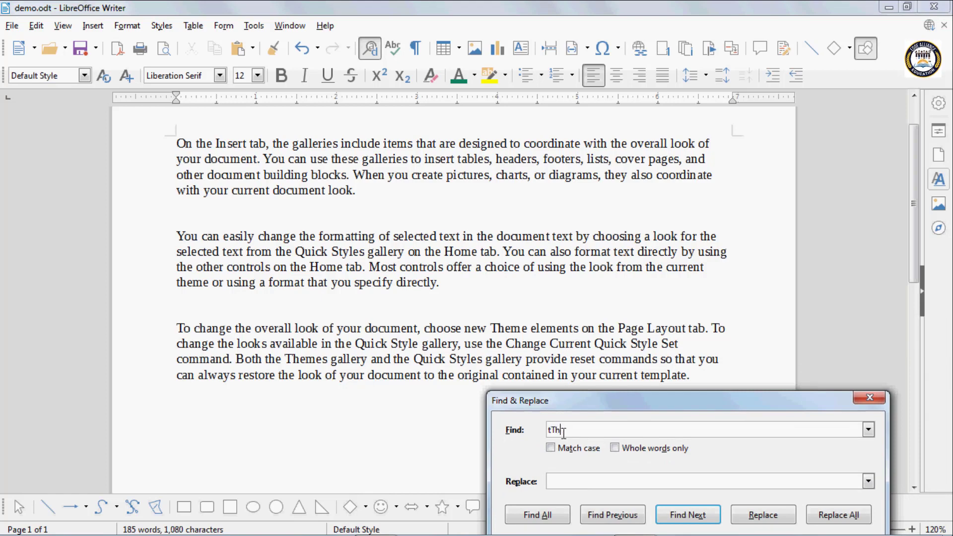
pyautogui.press('BackSpace')
pyautogui.press('BackSpace')
pyautogui.press('BackSpace')
pyautogui.press('BackSpace')
pyautogui.write('The')
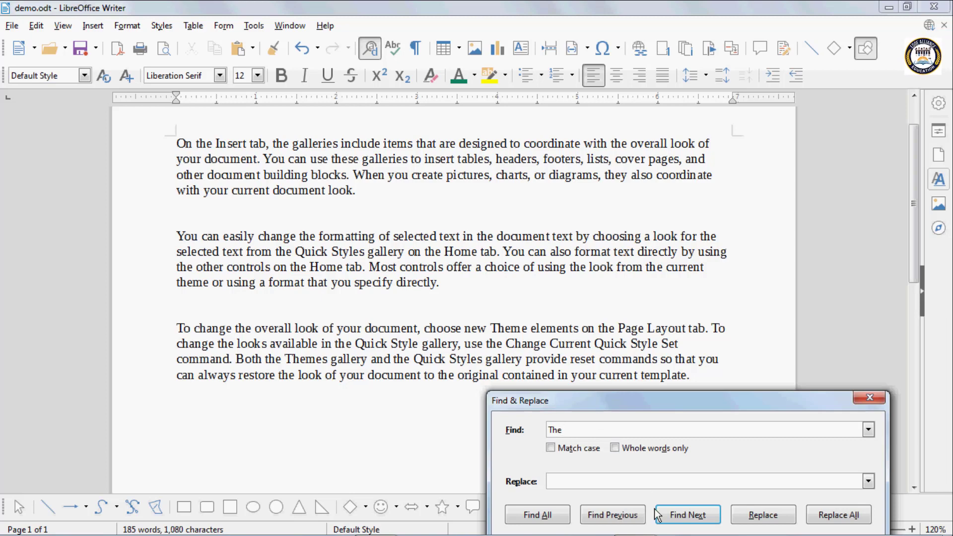
# Step through each match of 'The' with Find Next into the lowercase 'the' matches of the second paragraph
pyautogui.click(689, 518)
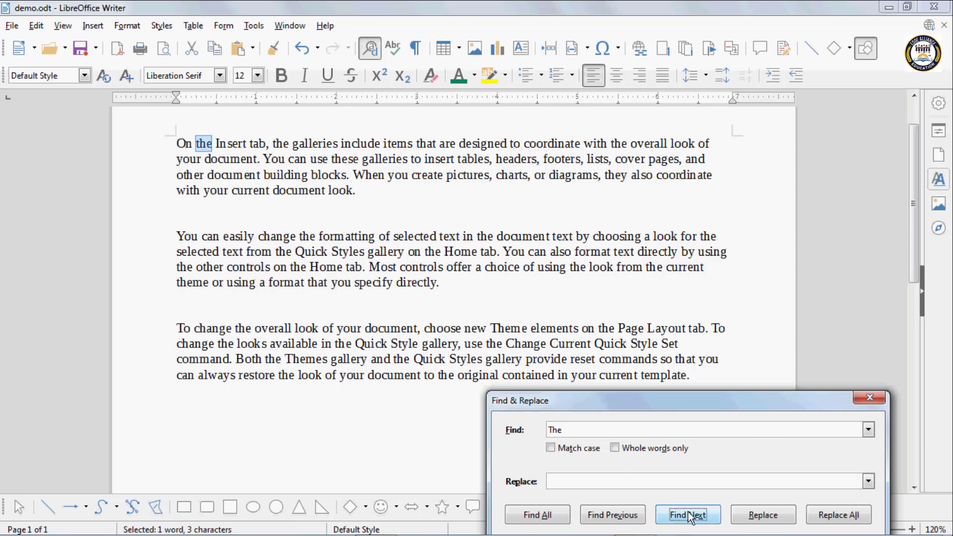
pyautogui.click(690, 518)
pyautogui.click(690, 518)
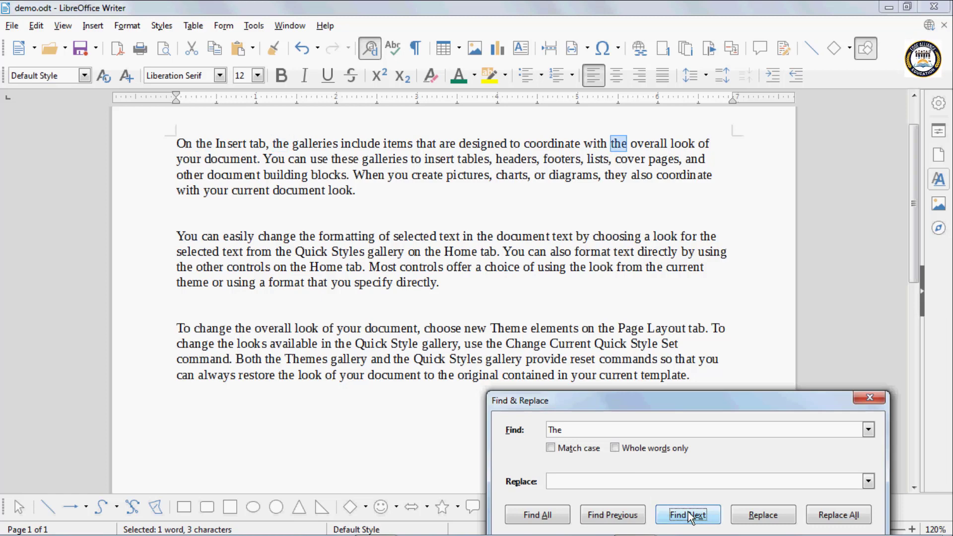
pyautogui.click(689, 518)
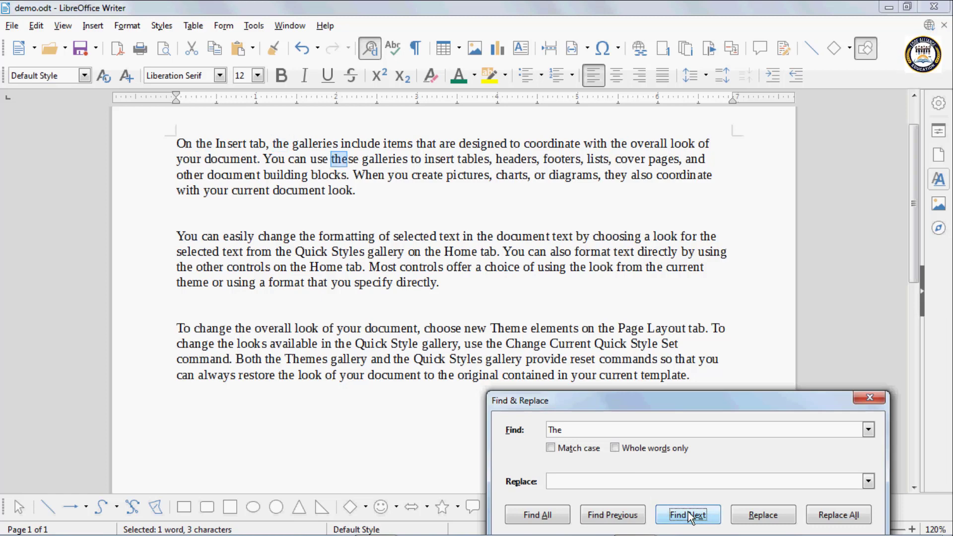
pyautogui.click(689, 518)
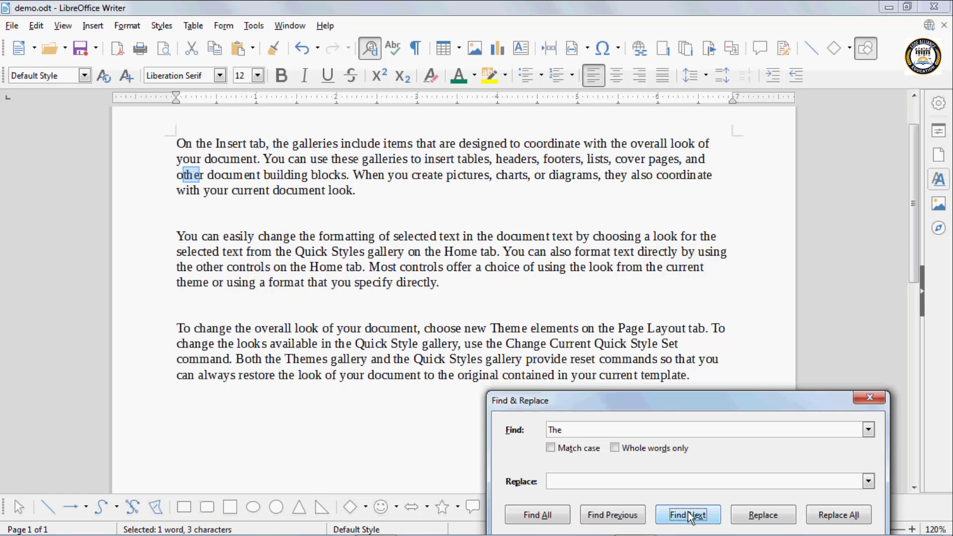
pyautogui.click(689, 518)
pyautogui.click(689, 518)
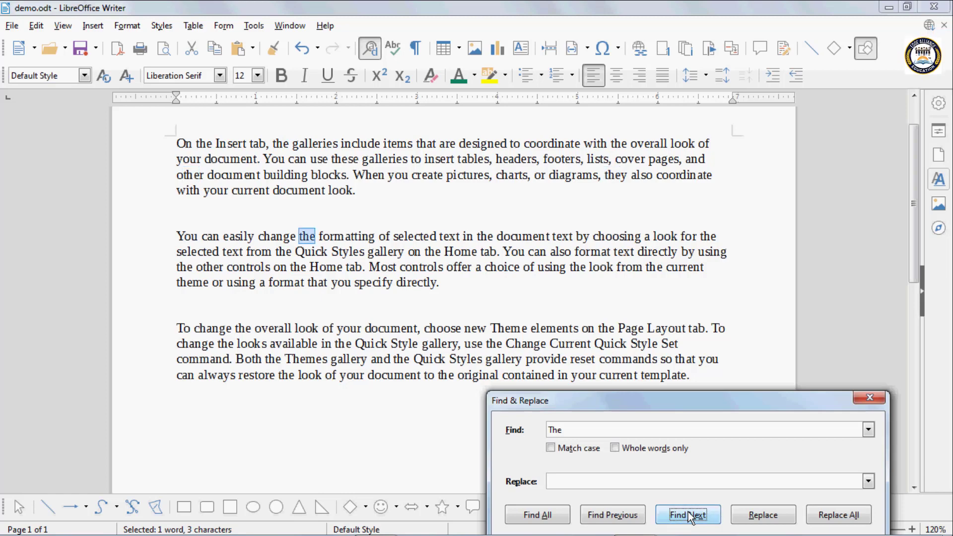
pyautogui.click(689, 518)
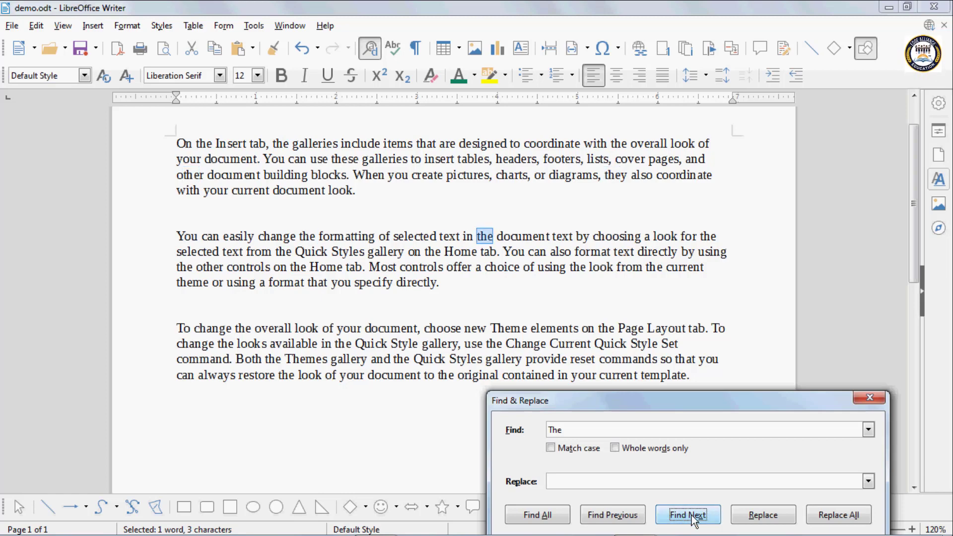
pyautogui.click(692, 520)
pyautogui.click(693, 521)
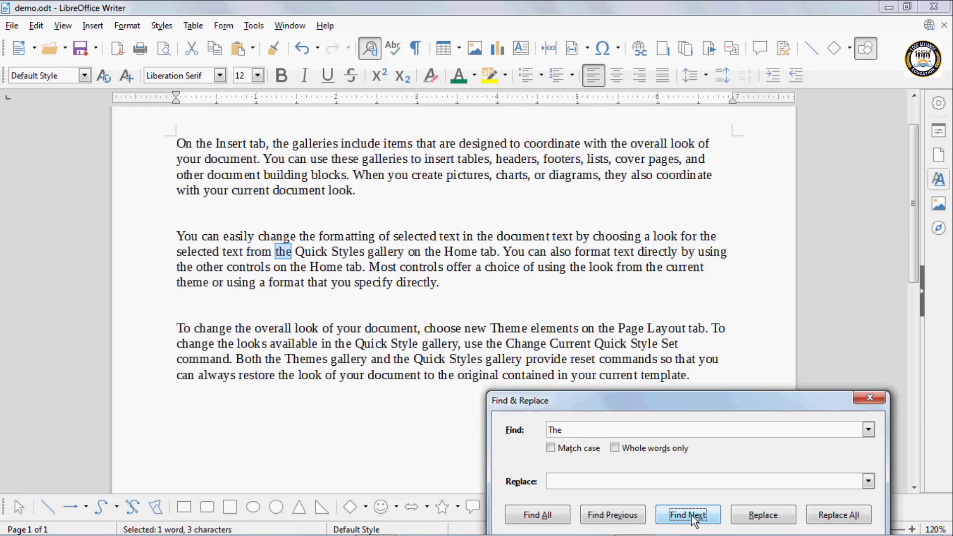
pyautogui.click(693, 519)
pyautogui.click(693, 519)
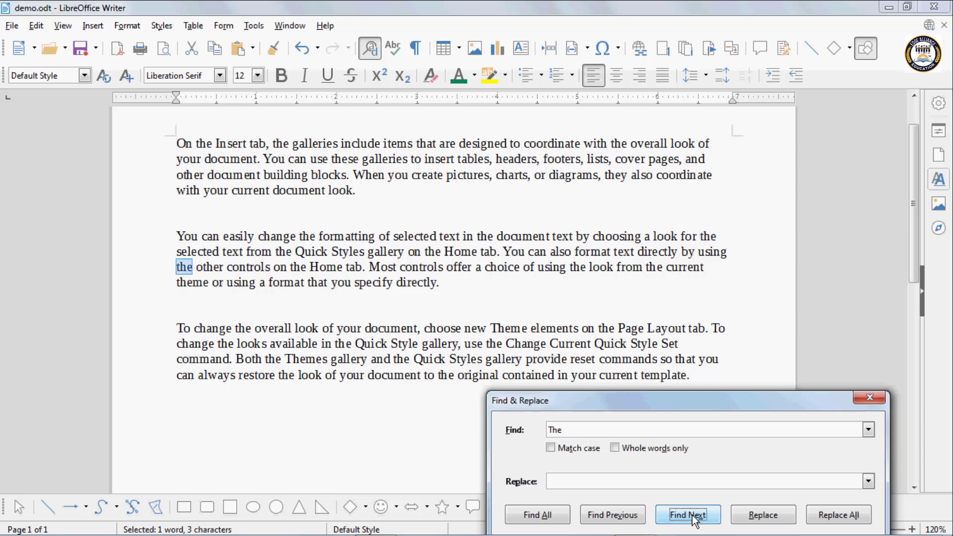
pyautogui.click(693, 519)
pyautogui.click(693, 519)
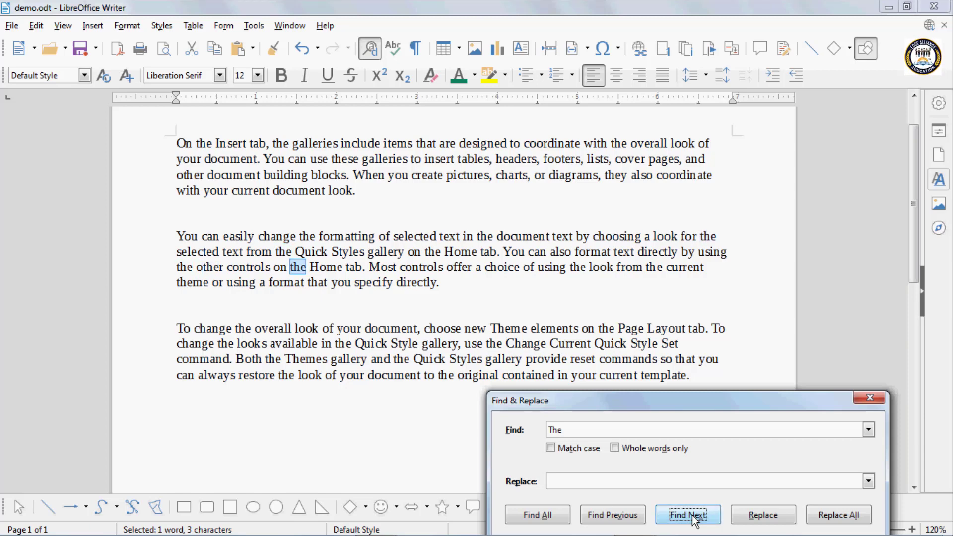
# Step back through the 'The' matches with Find Previous, then forward again with Find Next
pyautogui.click(620, 521)
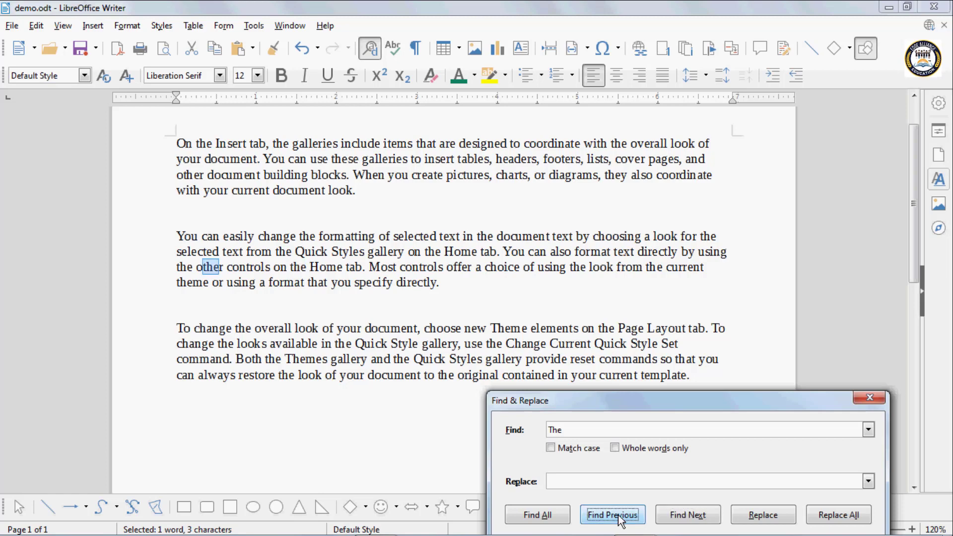
pyautogui.click(620, 521)
pyautogui.click(620, 522)
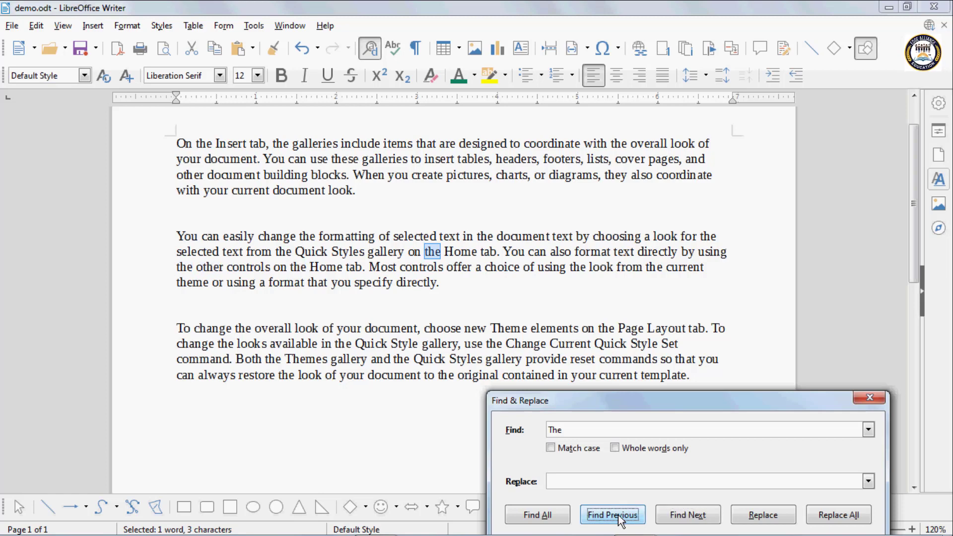
pyautogui.click(620, 521)
pyautogui.click(621, 522)
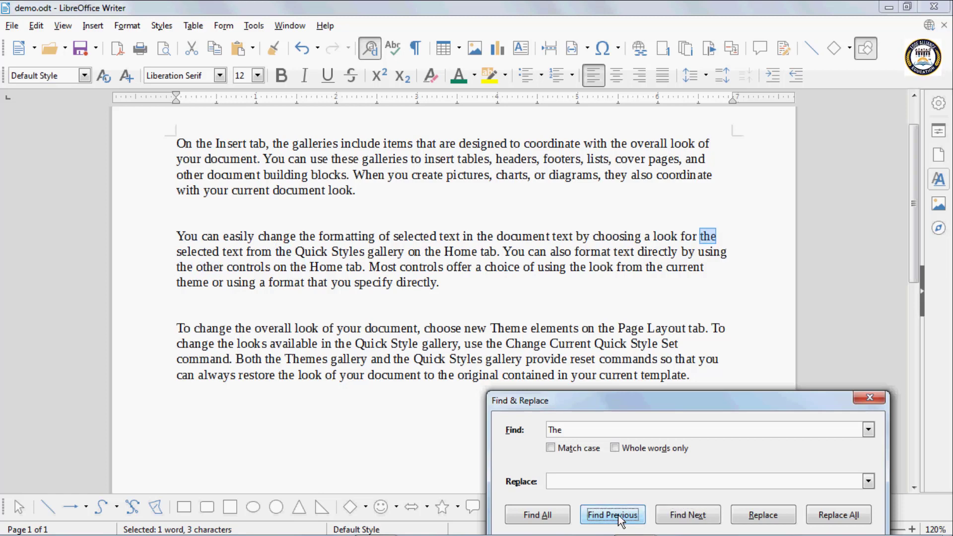
pyautogui.click(620, 521)
pyautogui.click(620, 521)
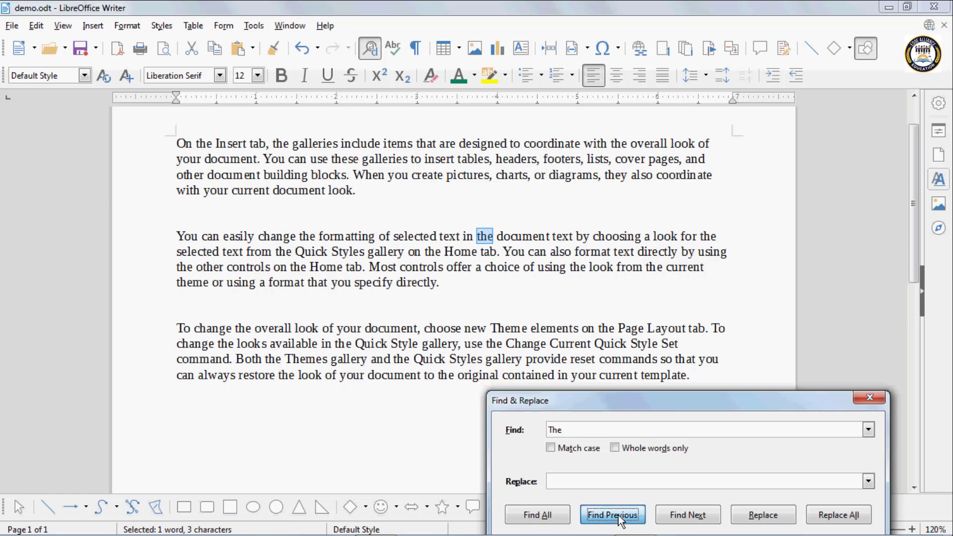
pyautogui.click(705, 519)
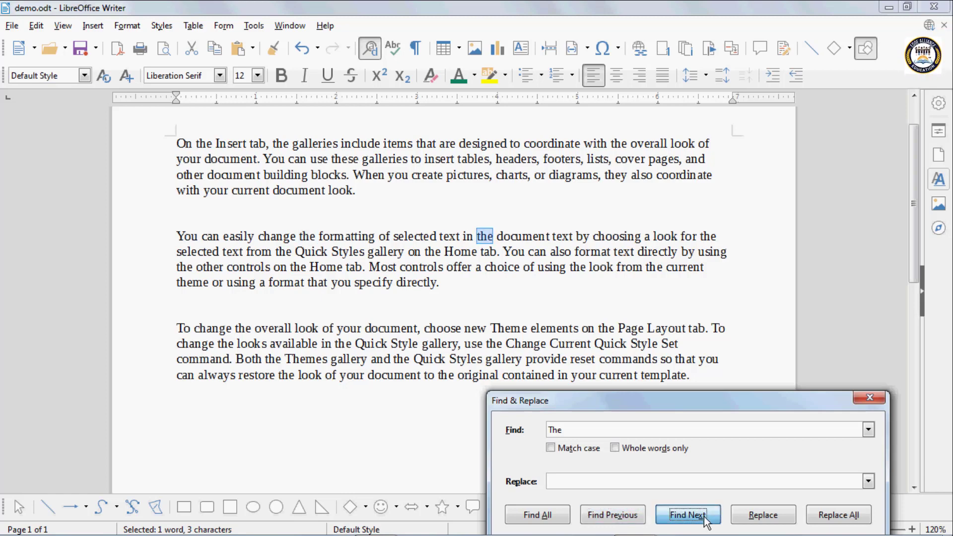
pyautogui.click(706, 519)
pyautogui.click(705, 519)
pyautogui.click(705, 519)
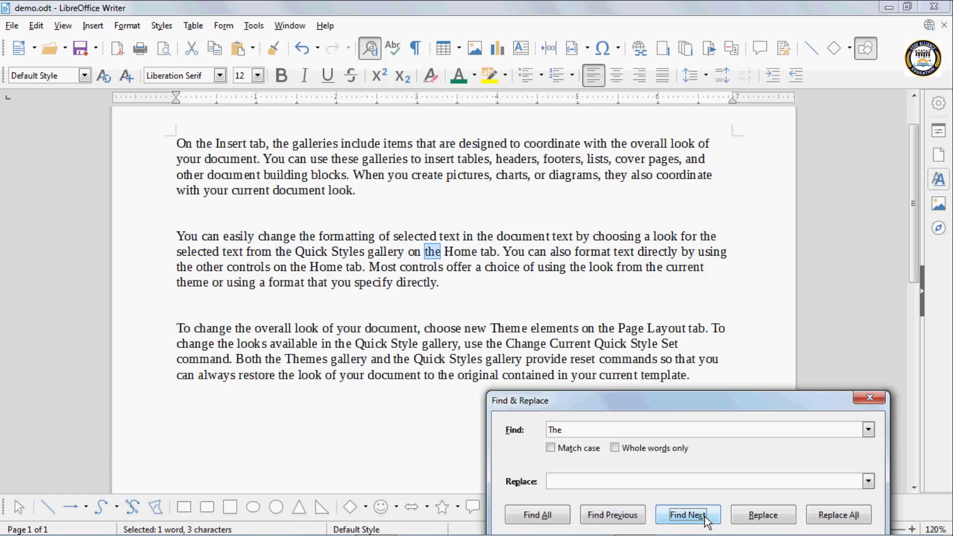
pyautogui.click(705, 519)
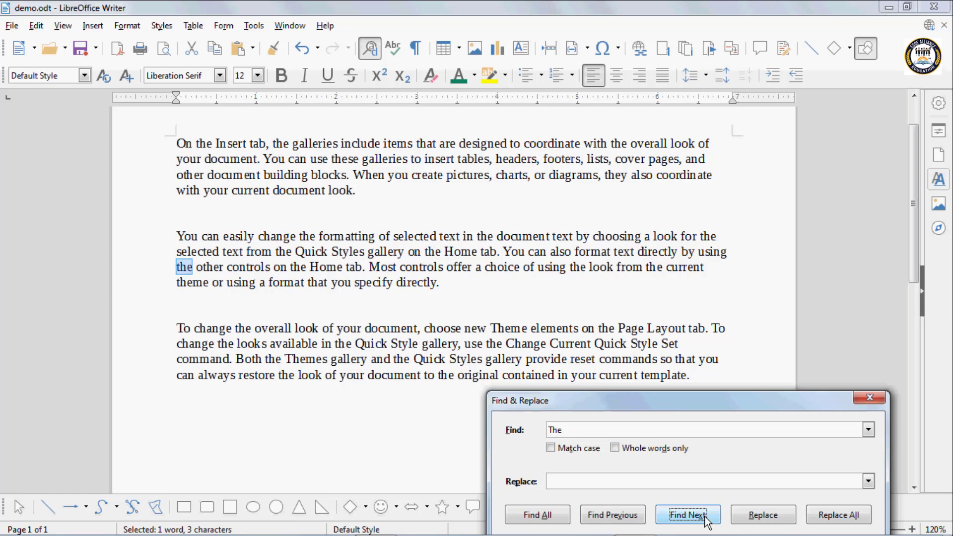
# Step back to the 'the' inside 'they' and move the dialog up to reveal Other options
pyautogui.click(626, 519)
pyautogui.click(626, 519)
pyautogui.click(626, 519)
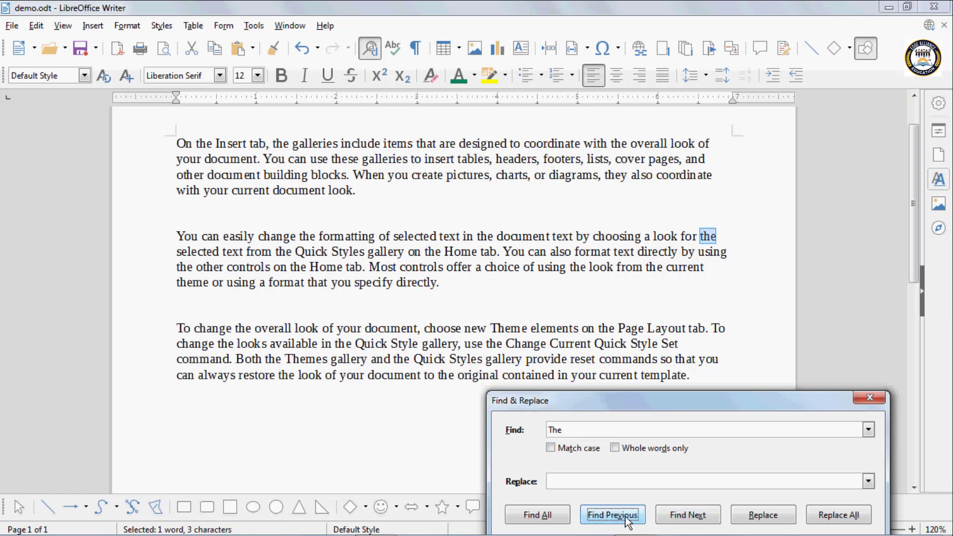
pyautogui.click(625, 519)
pyautogui.click(625, 519)
pyautogui.click(626, 519)
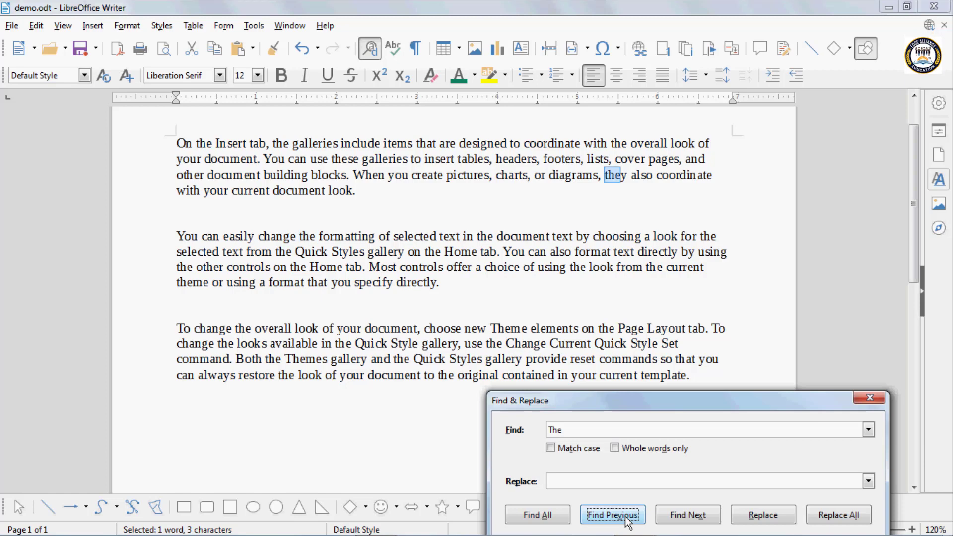
pyautogui.moveTo(610, 402); pyautogui.dragTo(584, 365)
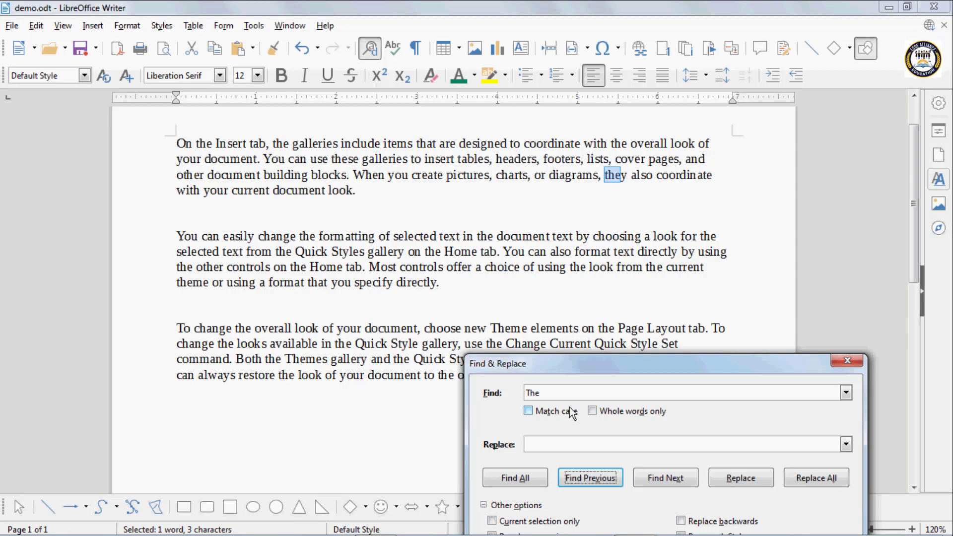
# Turn on Match case and find the capitalised 'The' in Theme and Themes
pyautogui.click(528, 411)
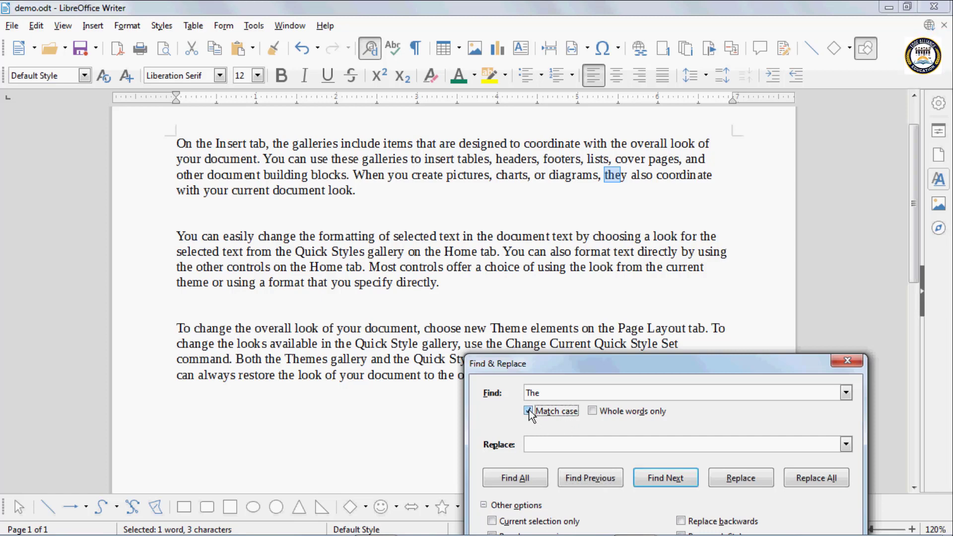
pyautogui.click(667, 480)
pyautogui.click(667, 480)
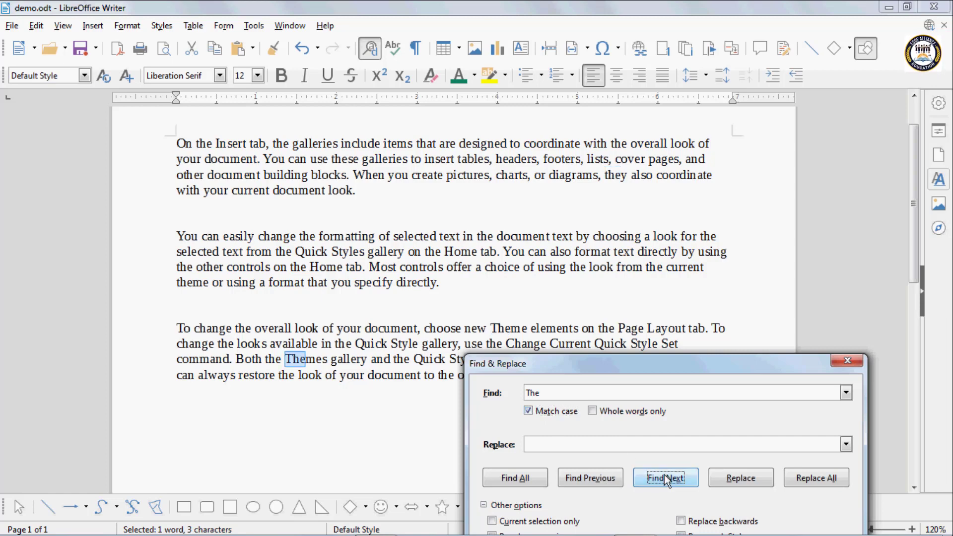
pyautogui.click(667, 480)
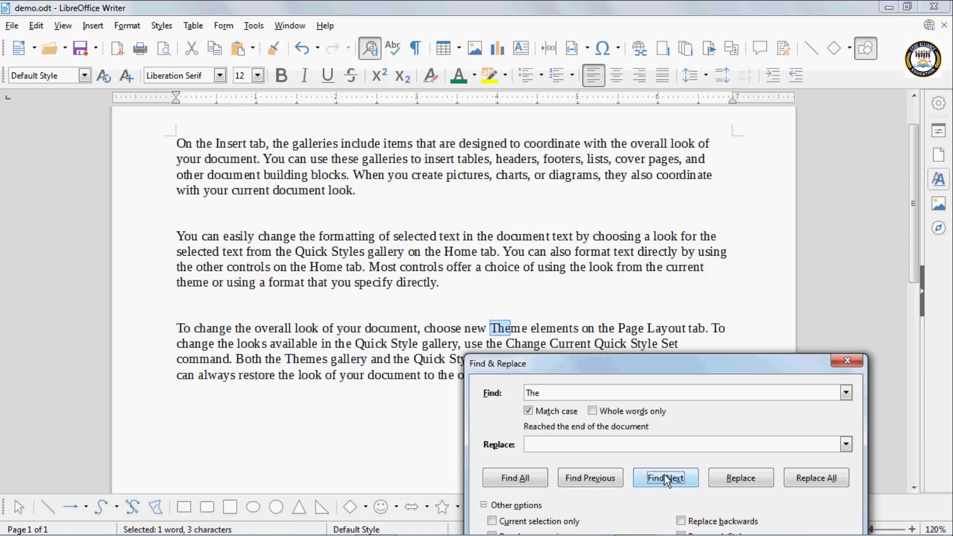
pyautogui.click(667, 480)
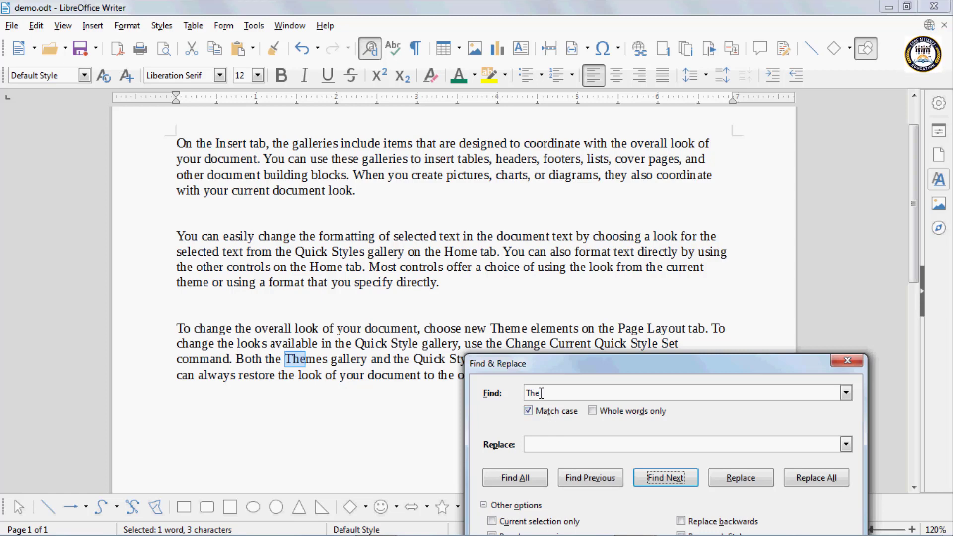
# Keep cycling through the case-sensitive 'The' matches, ending on 'Themes'
pyautogui.click(664, 482)
pyautogui.click(664, 480)
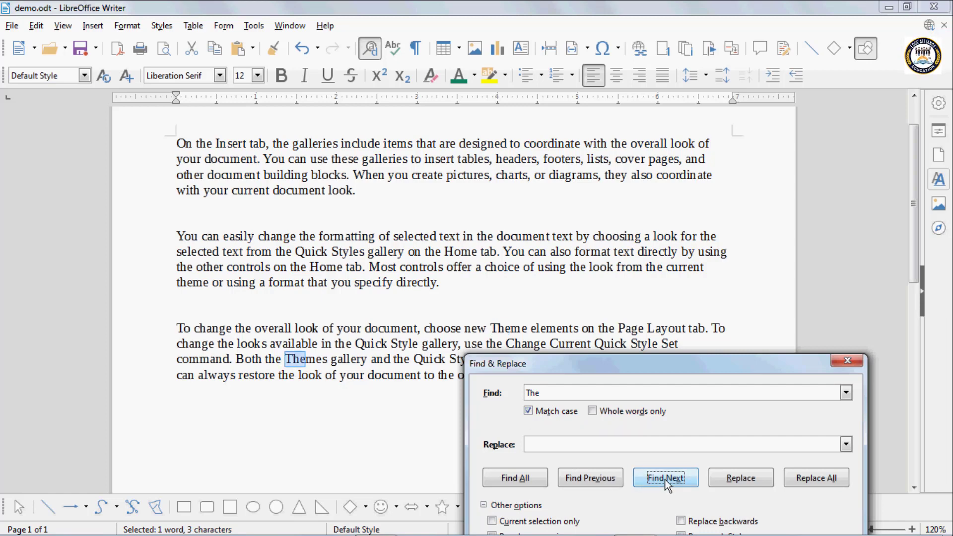
pyautogui.click(666, 478)
pyautogui.click(666, 479)
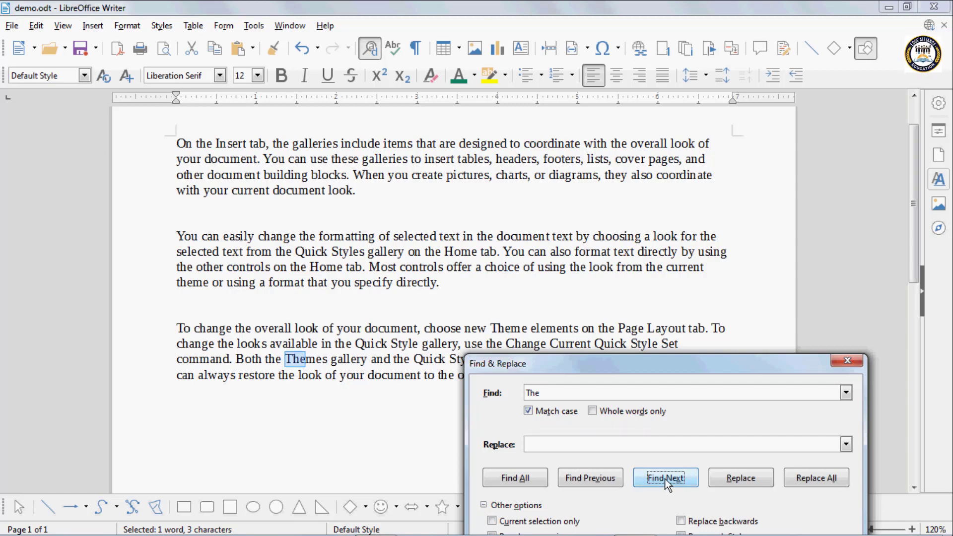
pyautogui.click(665, 479)
pyautogui.click(666, 479)
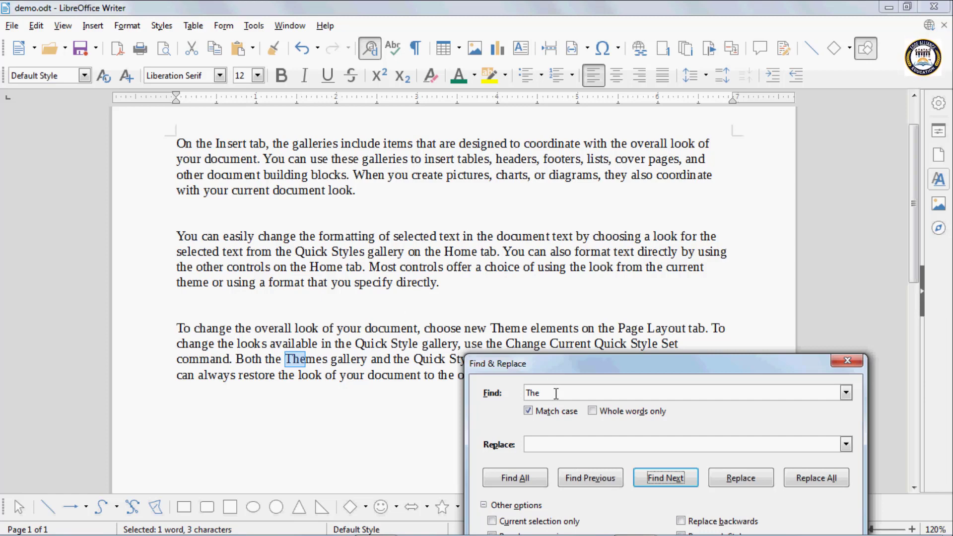
# Turn off Match case, search for 'the', and step through matches to 'change the formatting'
pyautogui.click(528, 411)
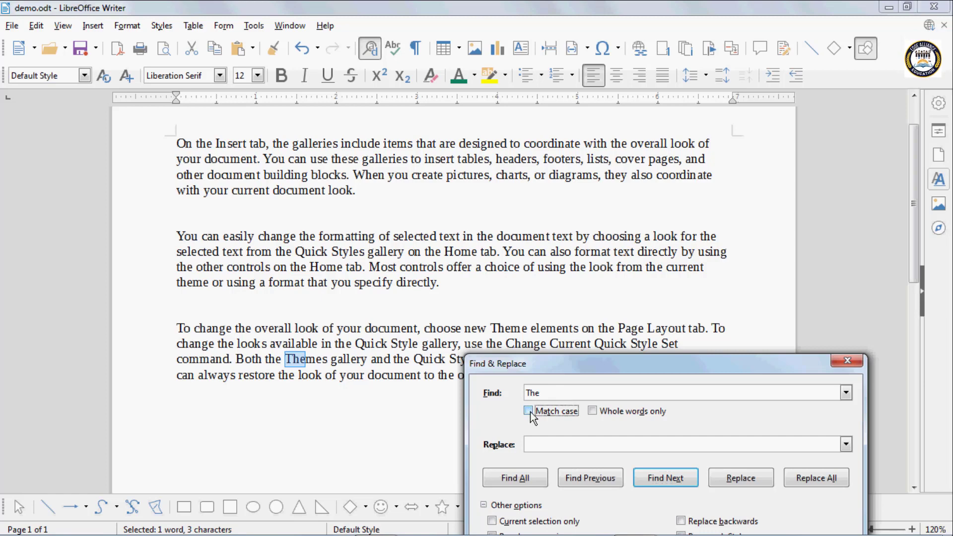
pyautogui.click(661, 478)
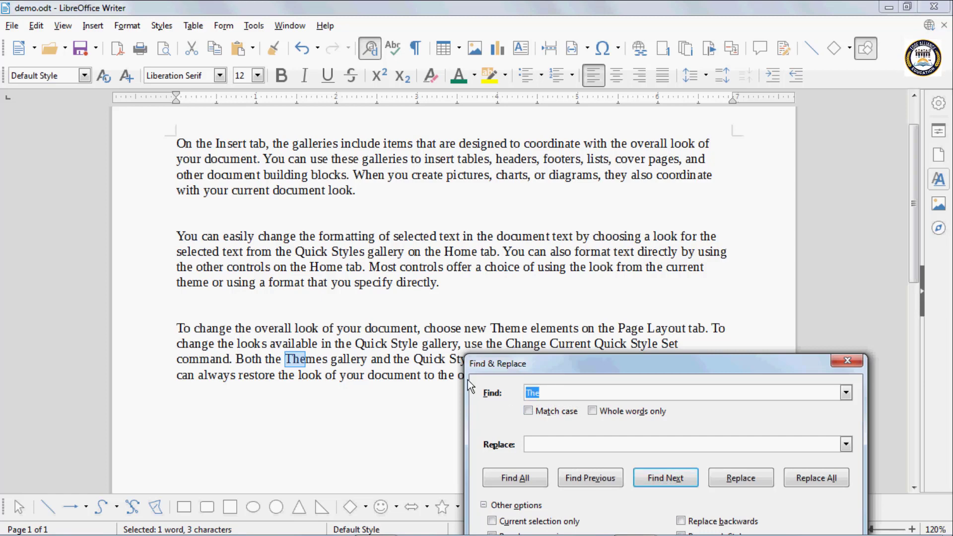
pyautogui.write('th')
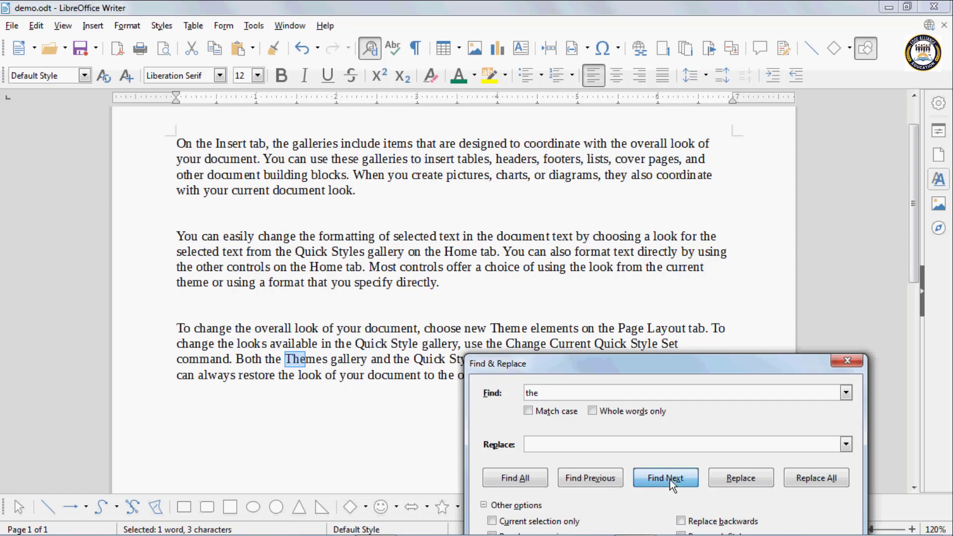
pyautogui.click(669, 480)
pyautogui.click(669, 479)
pyautogui.click(669, 479)
pyautogui.click(670, 479)
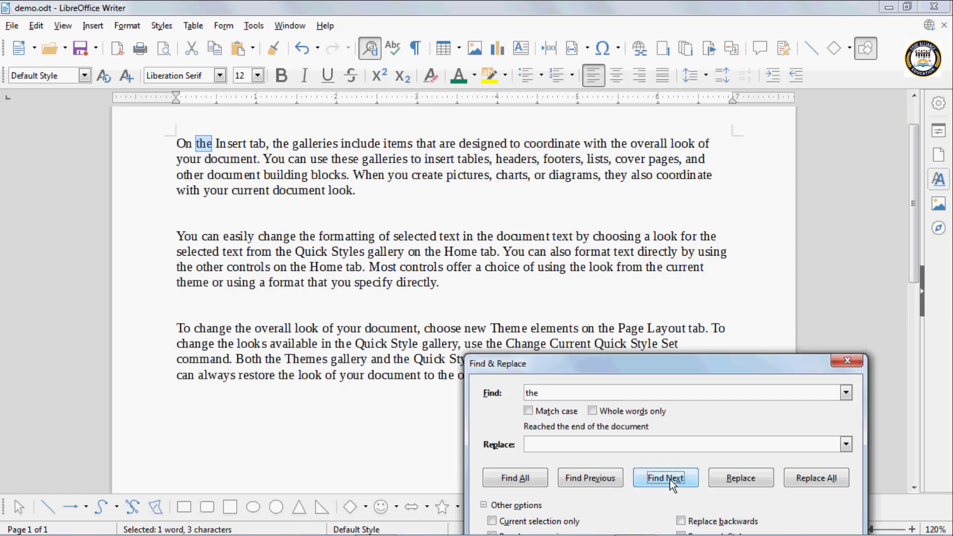
pyautogui.click(669, 480)
pyautogui.click(669, 480)
pyautogui.click(669, 479)
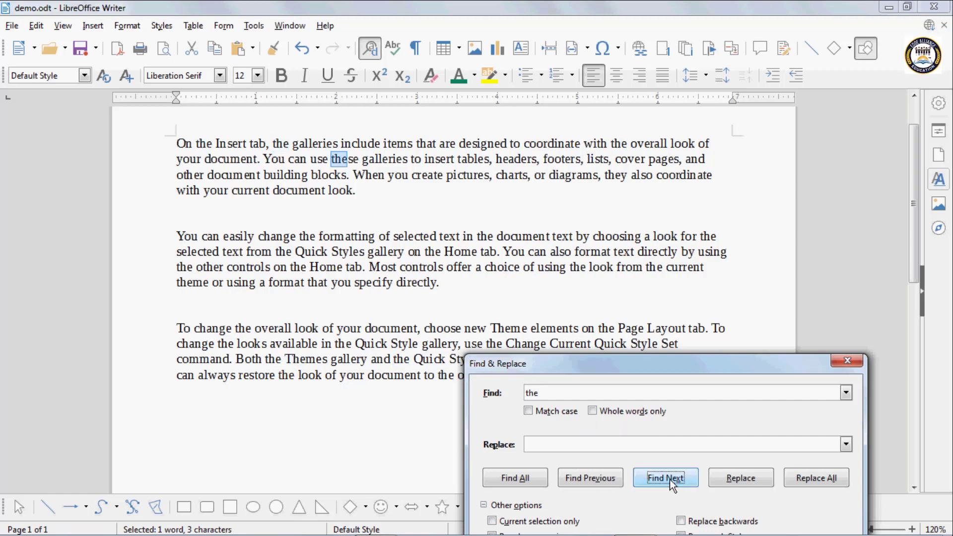
pyautogui.click(669, 480)
pyautogui.click(670, 480)
pyautogui.click(669, 481)
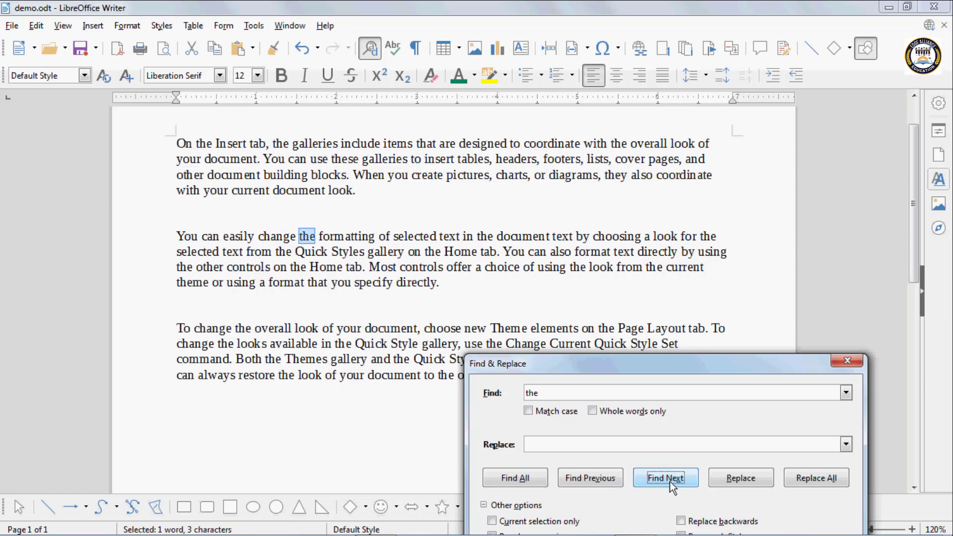
# Move the dialog off the third paragraph and keep stepping through 'the' matches to 'theme'
pyautogui.moveTo(601, 358); pyautogui.dragTo(576, 395)
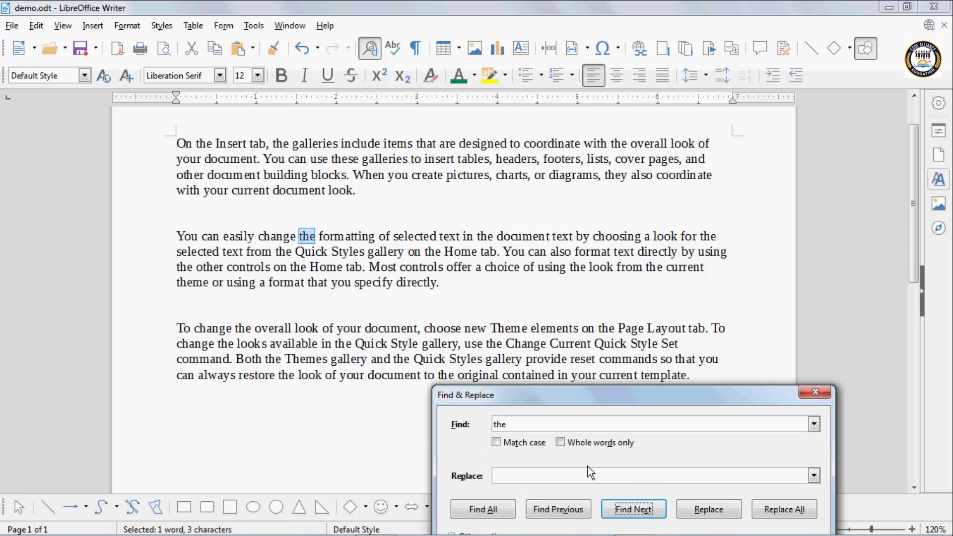
pyautogui.click(634, 511)
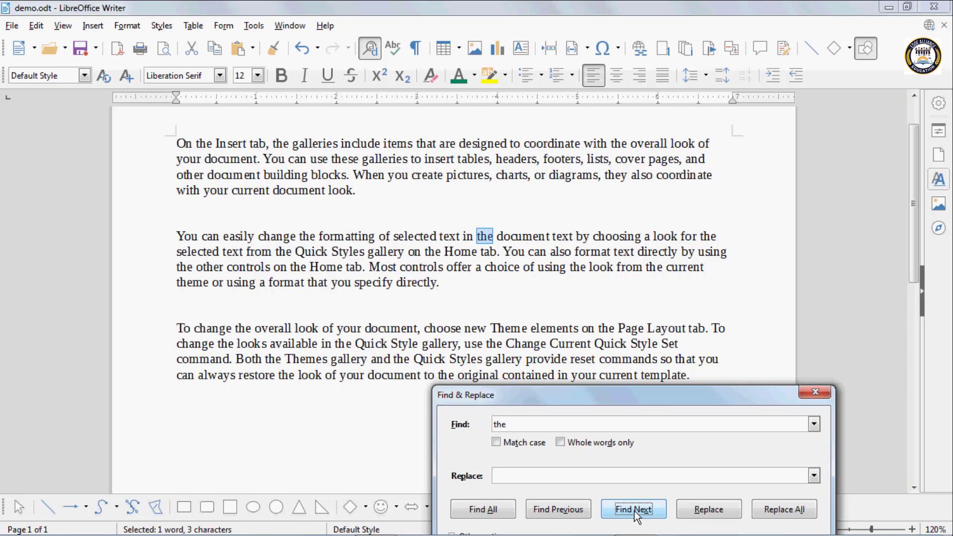
pyautogui.click(634, 511)
pyautogui.click(635, 511)
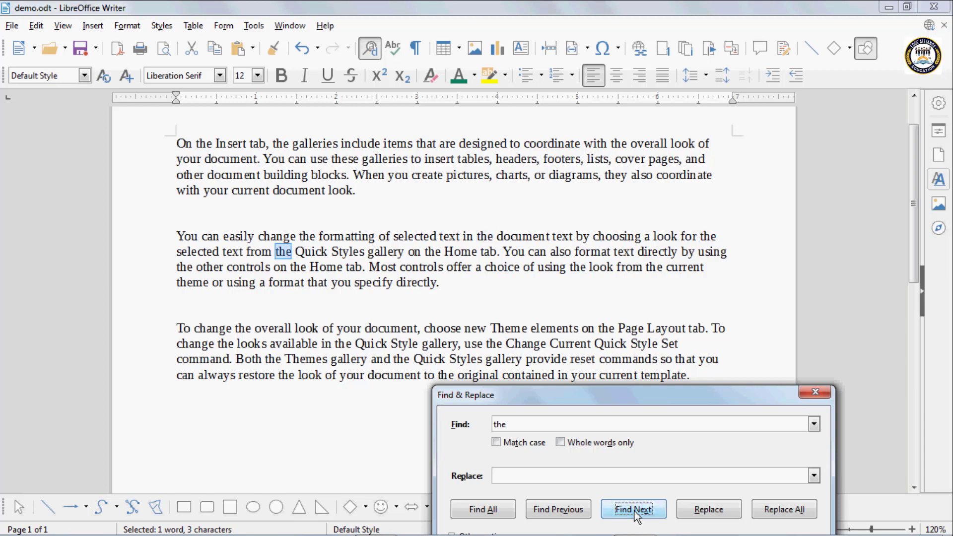
pyautogui.click(635, 511)
pyautogui.click(635, 511)
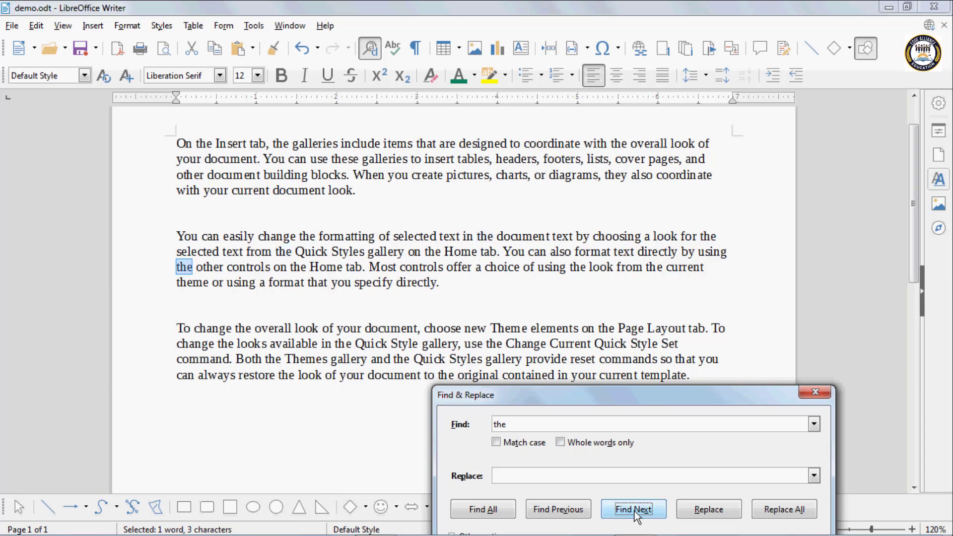
pyautogui.click(635, 511)
pyautogui.click(635, 511)
pyautogui.click(635, 511)
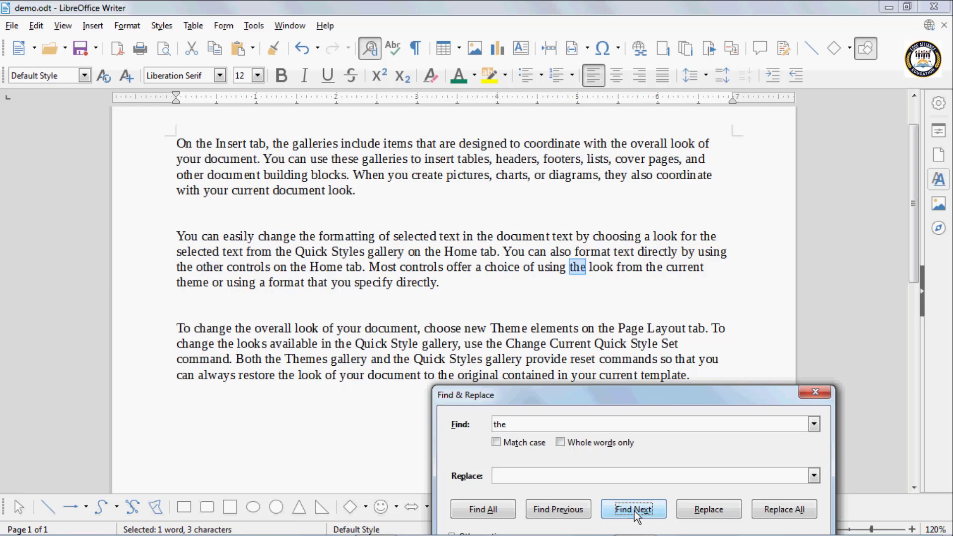
pyautogui.click(634, 511)
pyautogui.click(635, 511)
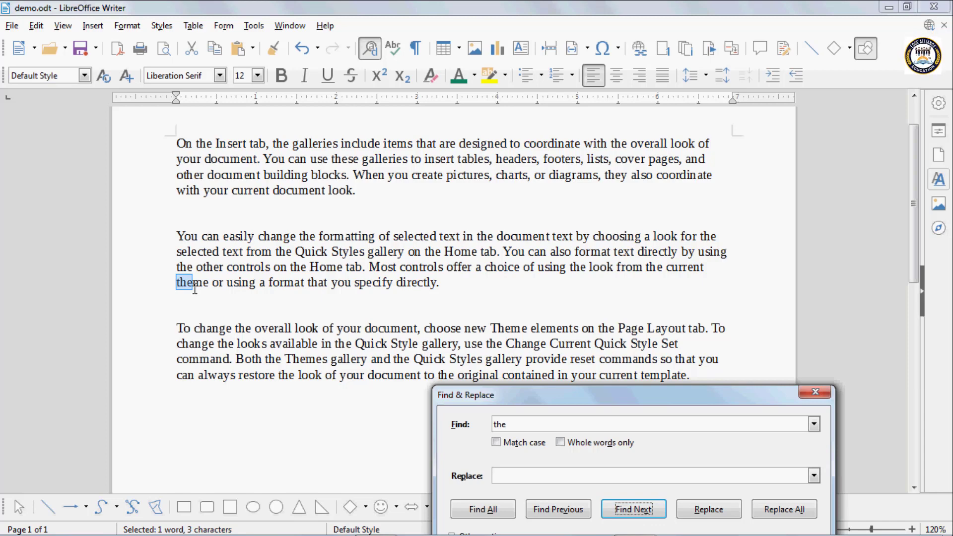
# Turn on Whole words only and step through standalone 'the' matches to the document end
pyautogui.click(562, 442)
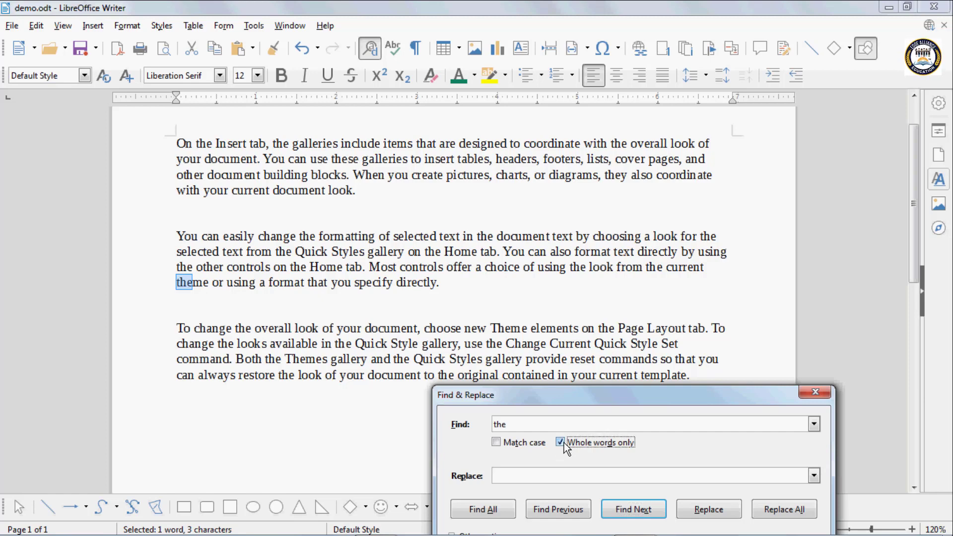
pyautogui.click(643, 511)
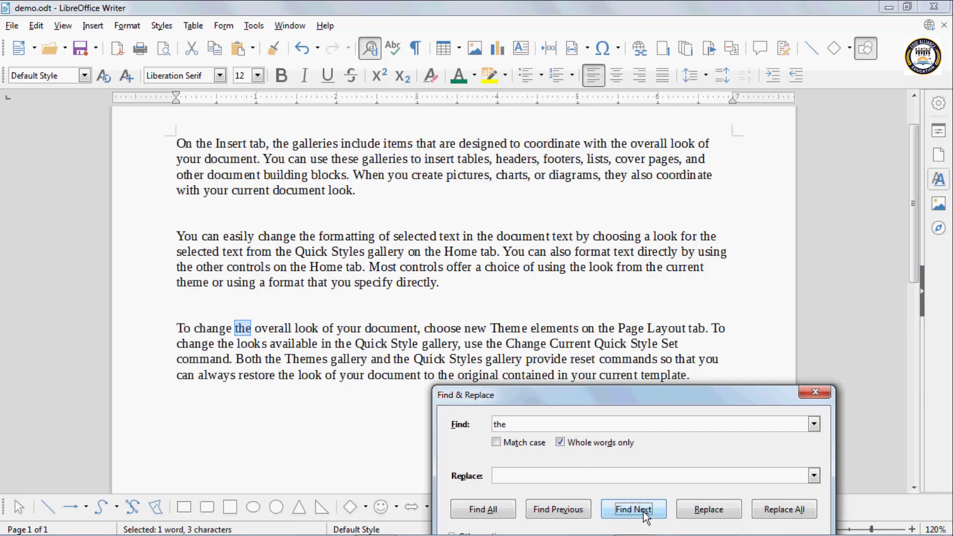
pyautogui.click(645, 517)
pyautogui.click(645, 516)
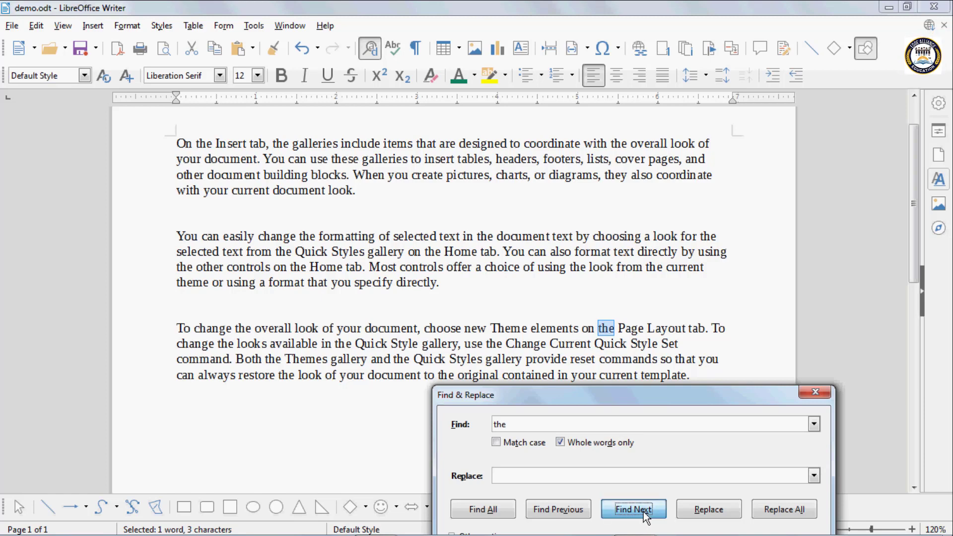
pyautogui.click(646, 516)
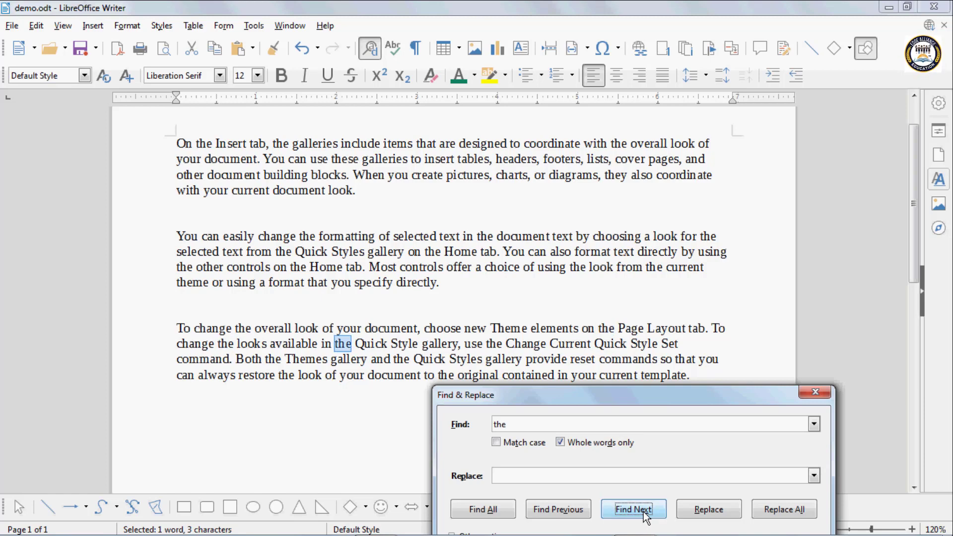
pyautogui.click(646, 516)
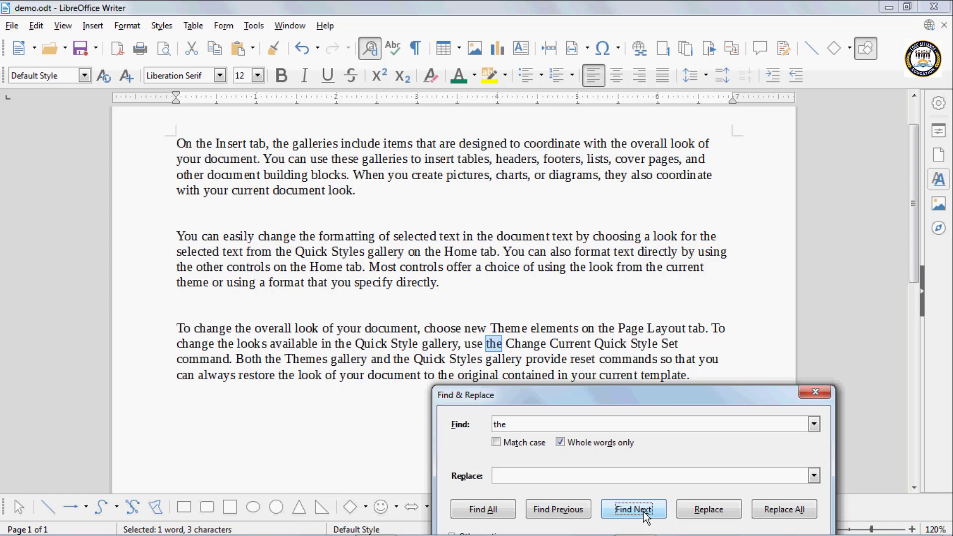
pyautogui.click(645, 517)
pyautogui.click(646, 517)
pyautogui.click(646, 516)
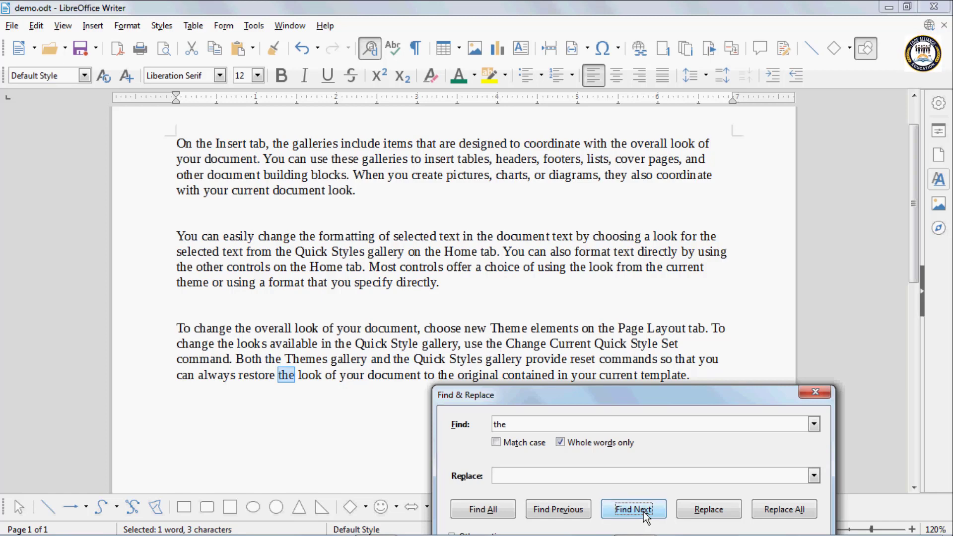
pyautogui.click(645, 516)
# Wrap around to the first paragraph's matches, then turn Whole words only off again
pyautogui.click(646, 516)
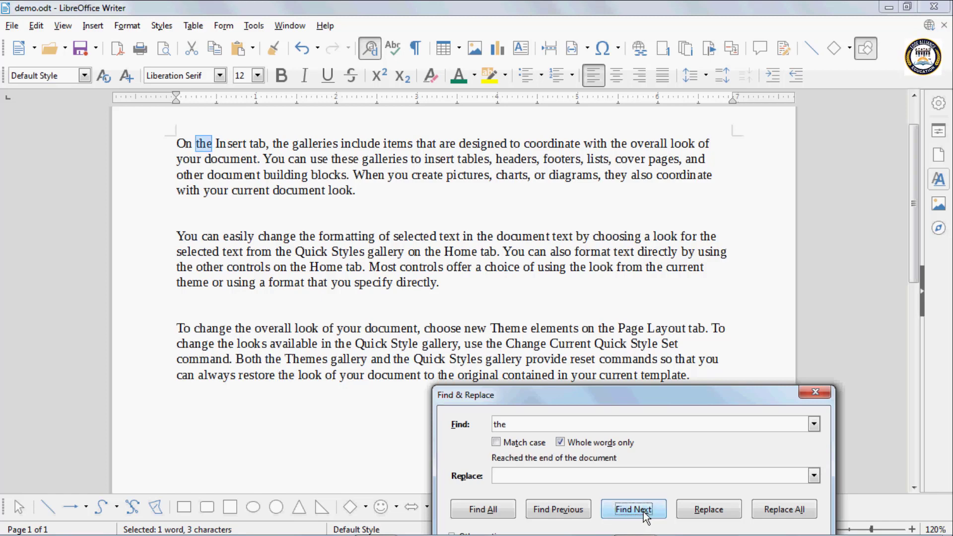
pyautogui.click(646, 512)
pyautogui.click(645, 512)
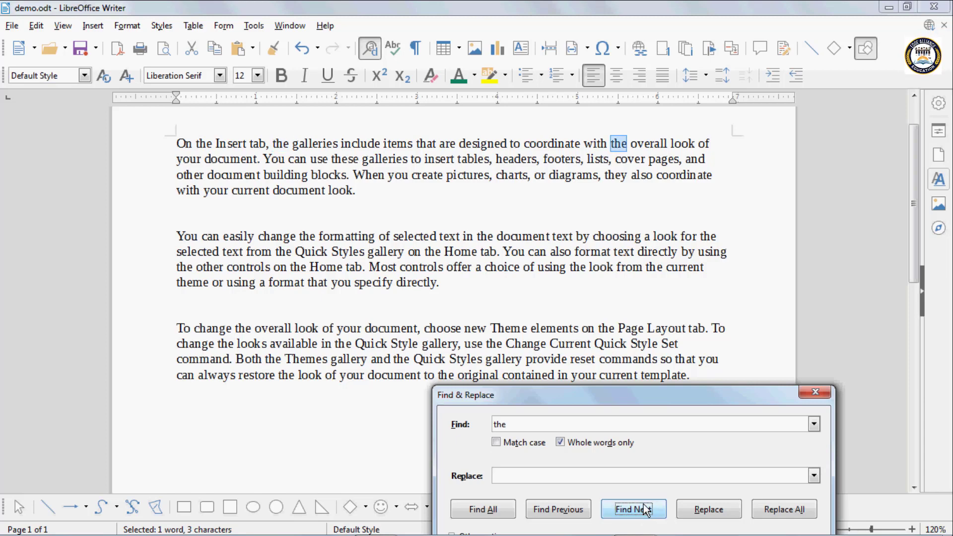
pyautogui.click(564, 445)
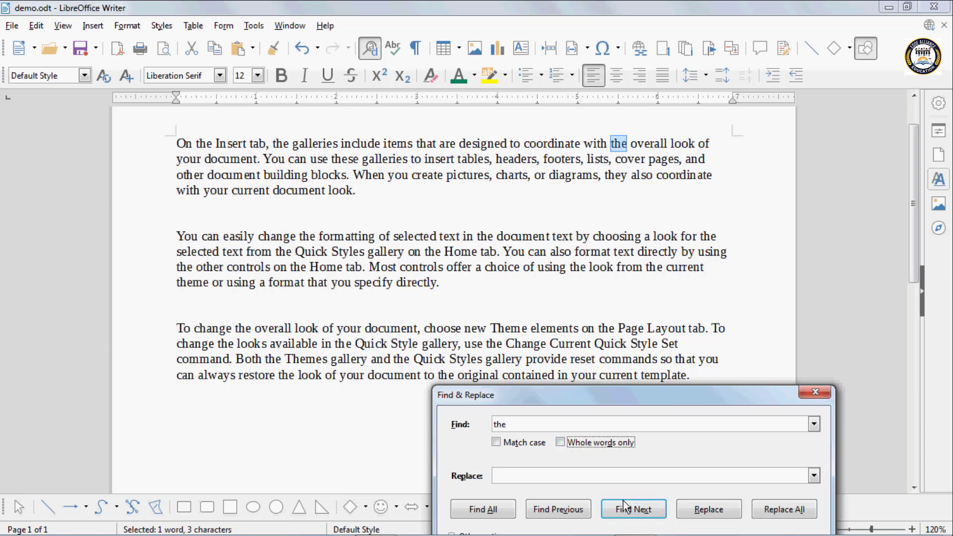
# Step through 'the' matches inside these, other and they, up to 'look for the'
pyautogui.click(650, 516)
pyautogui.click(649, 517)
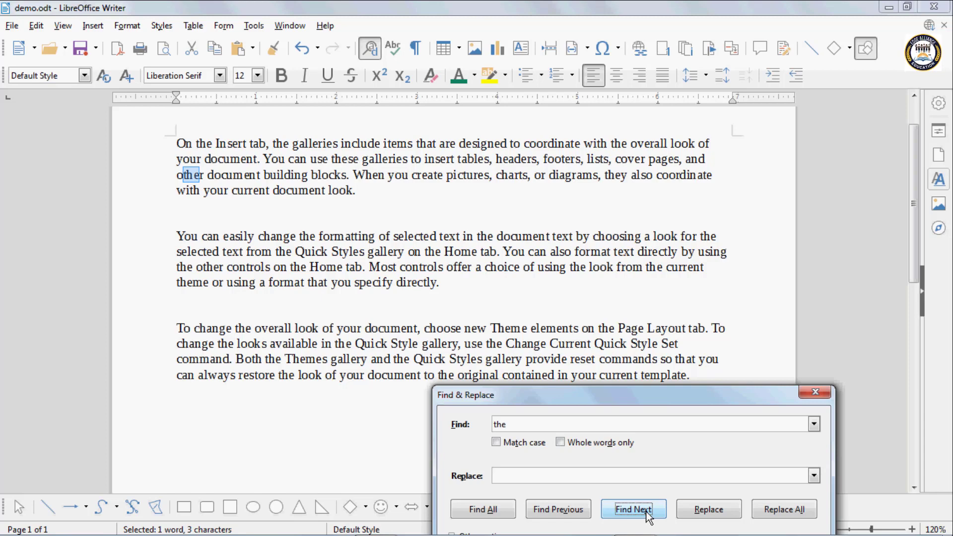
pyautogui.click(650, 516)
pyautogui.click(649, 516)
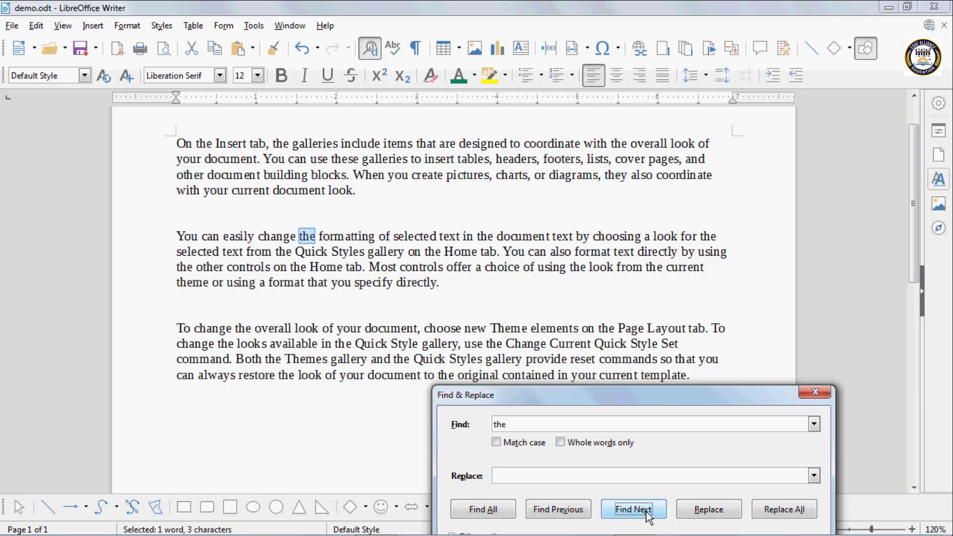
pyautogui.click(649, 516)
pyautogui.click(649, 517)
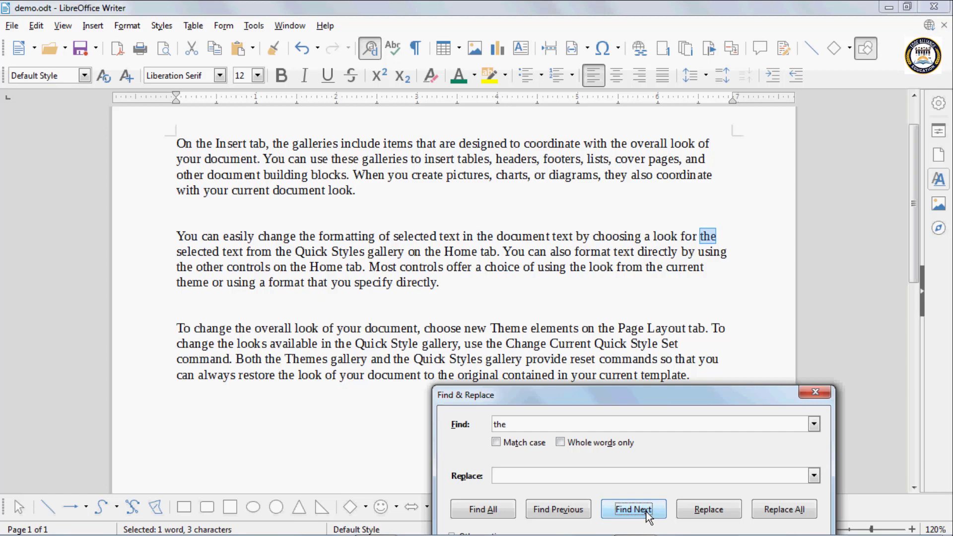
pyautogui.moveTo(626, 402); pyautogui.dragTo(612, 358)
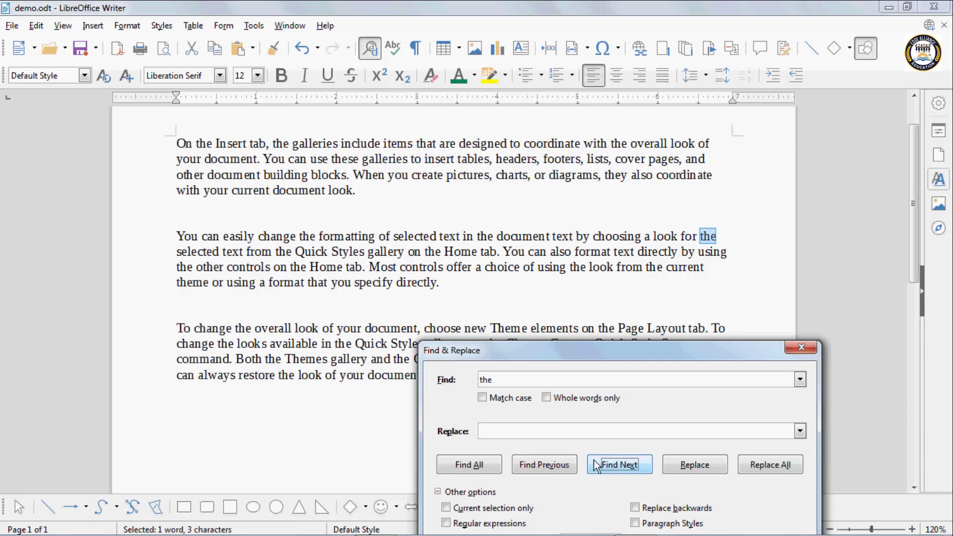
# Use Find All to select all 28 occurrences of 'the' at once
pyautogui.click(474, 466)
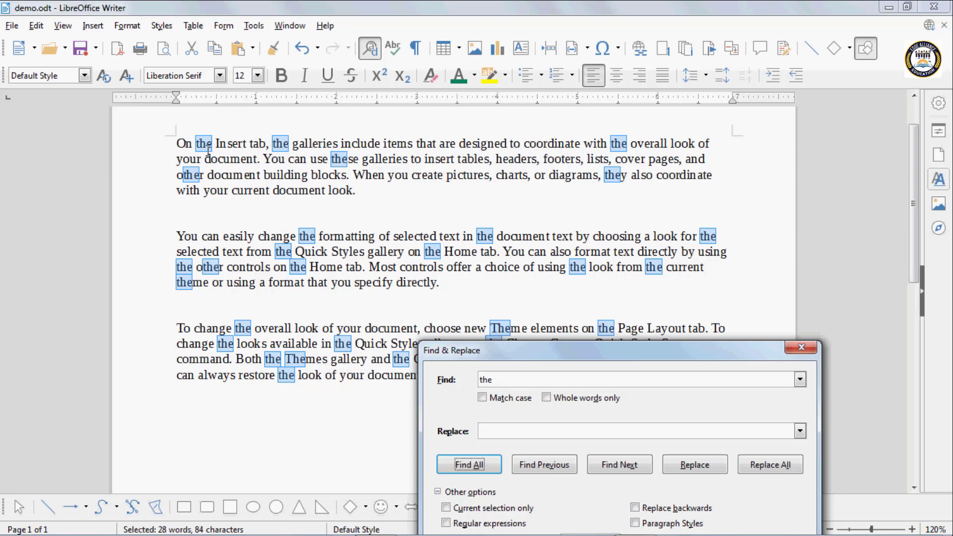
pyautogui.click(503, 380)
pyautogui.click(503, 381)
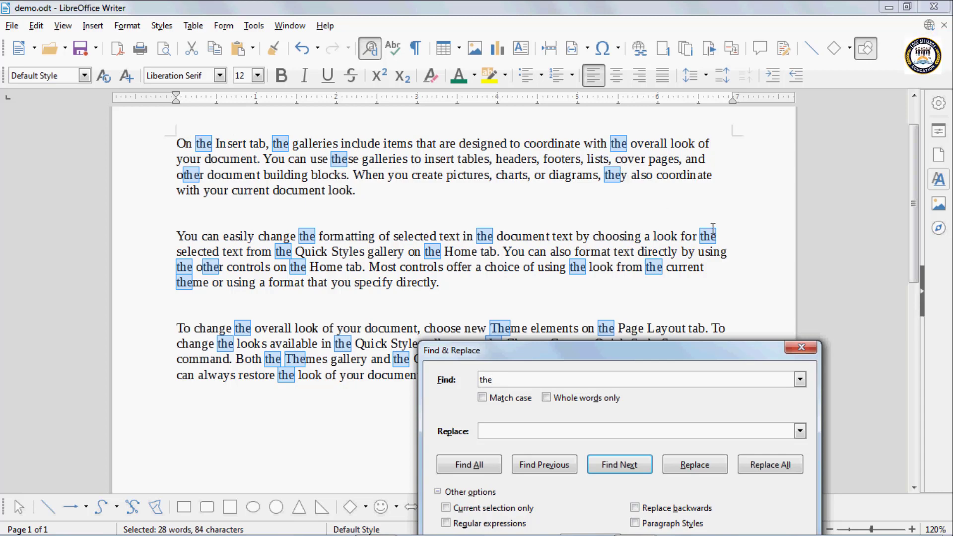
pyautogui.click(485, 473)
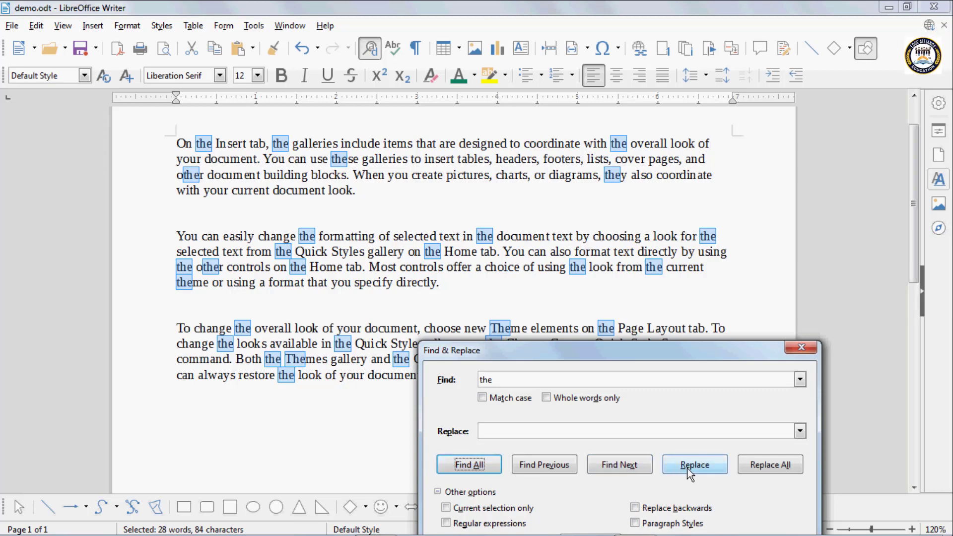
pyautogui.moveTo(624, 349); pyautogui.dragTo(568, 345)
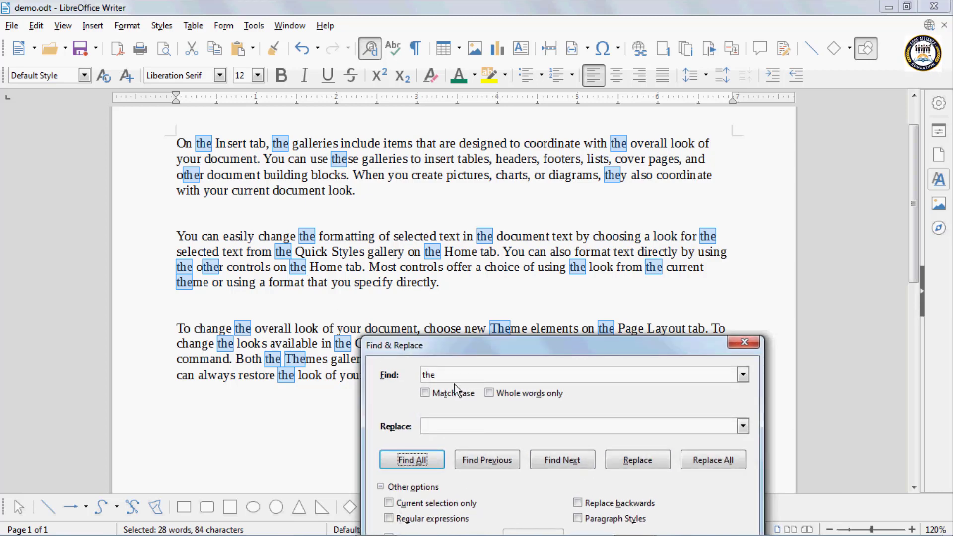
# Enter 'that' as the replacement for 'the' and locate the first match in 'On the Insert tab'
pyautogui.click(206, 176)
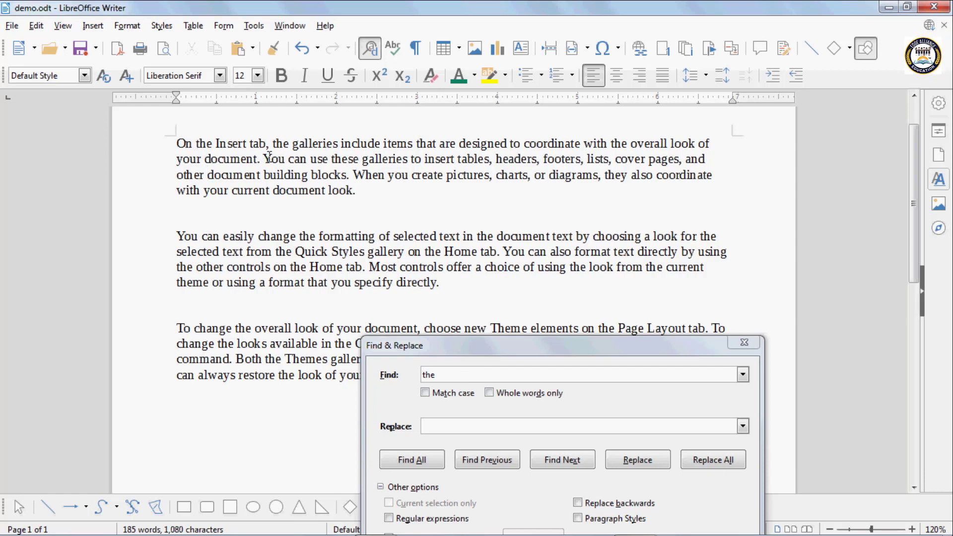
pyautogui.click(441, 427)
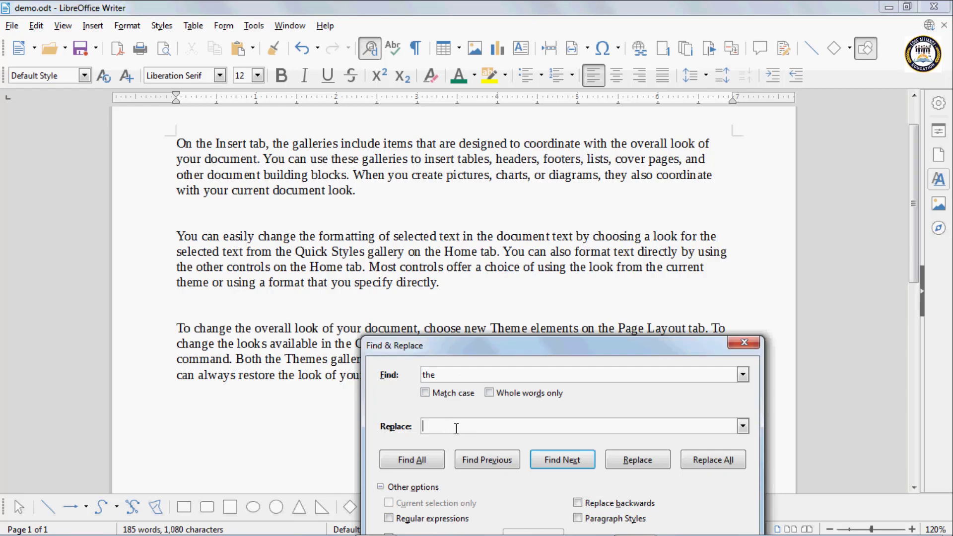
pyautogui.doubleClick(449, 376)
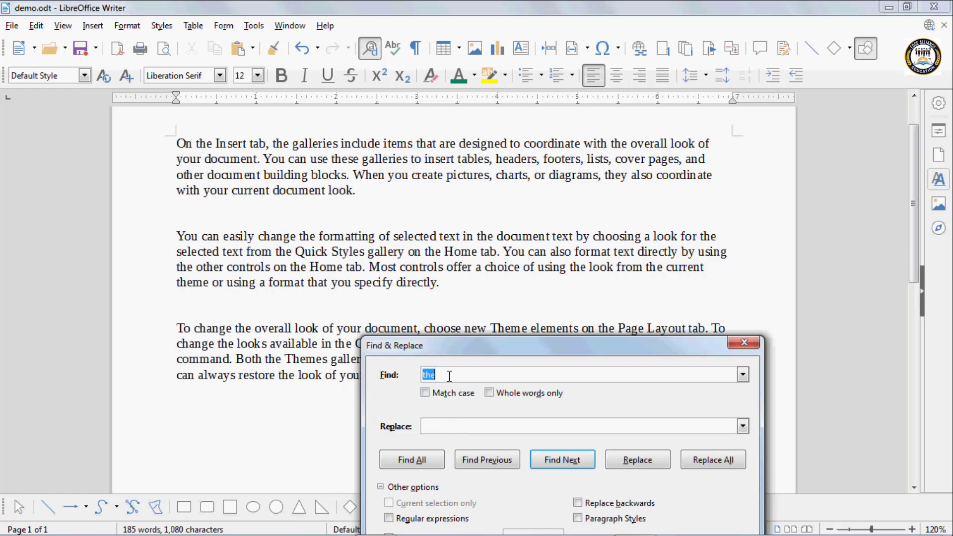
pyautogui.click(449, 376)
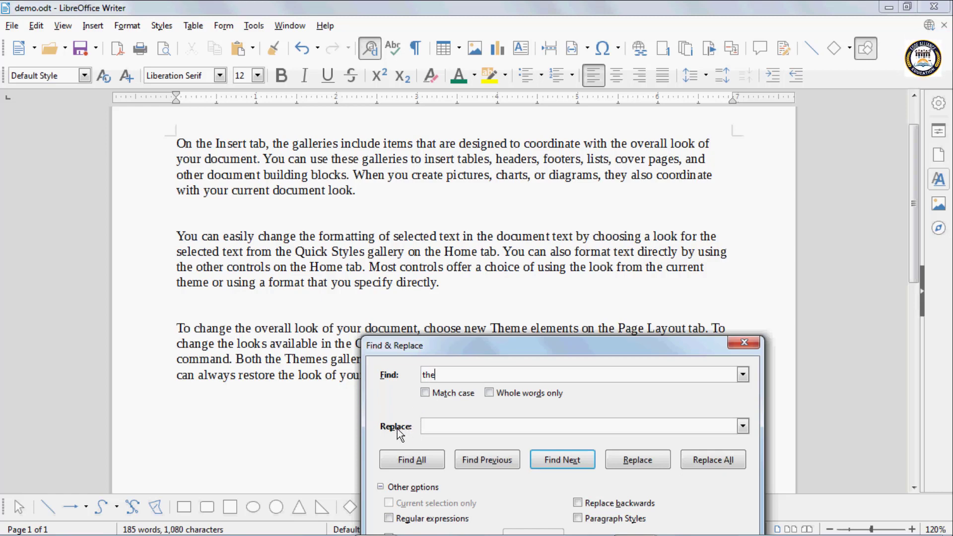
pyautogui.click(436, 428)
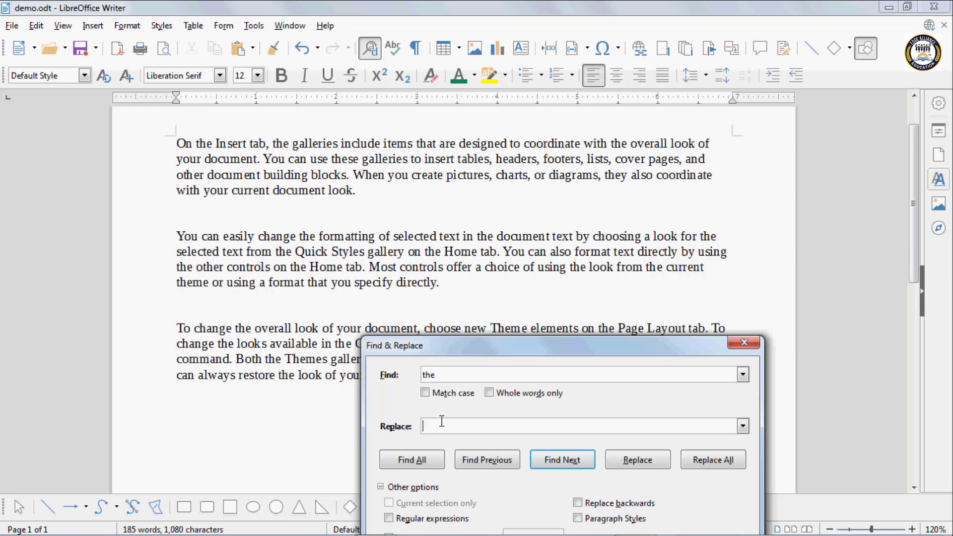
pyautogui.write('that')
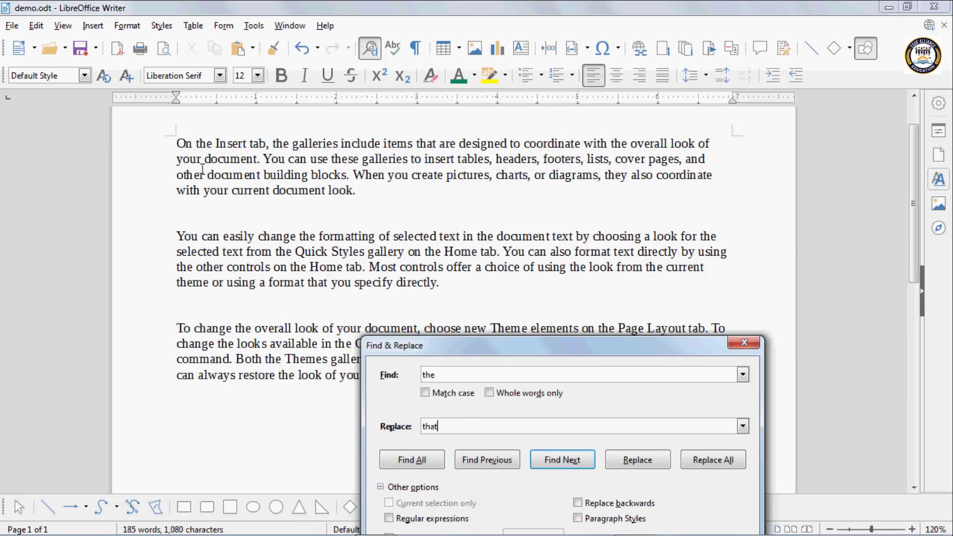
pyautogui.click(638, 465)
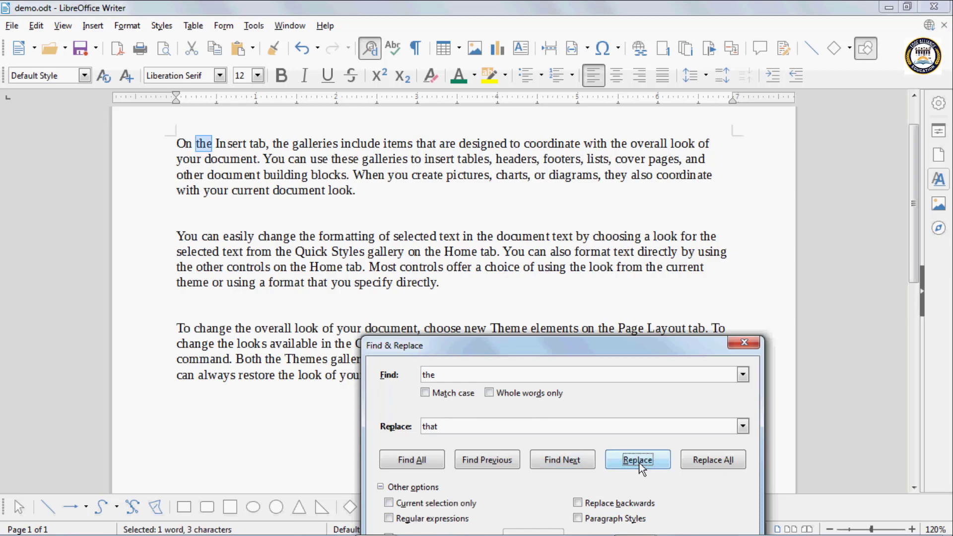
# Replace three matches individually, then Replace All 'the' with 'that' (25 changes) and close the dialog
pyautogui.click(641, 465)
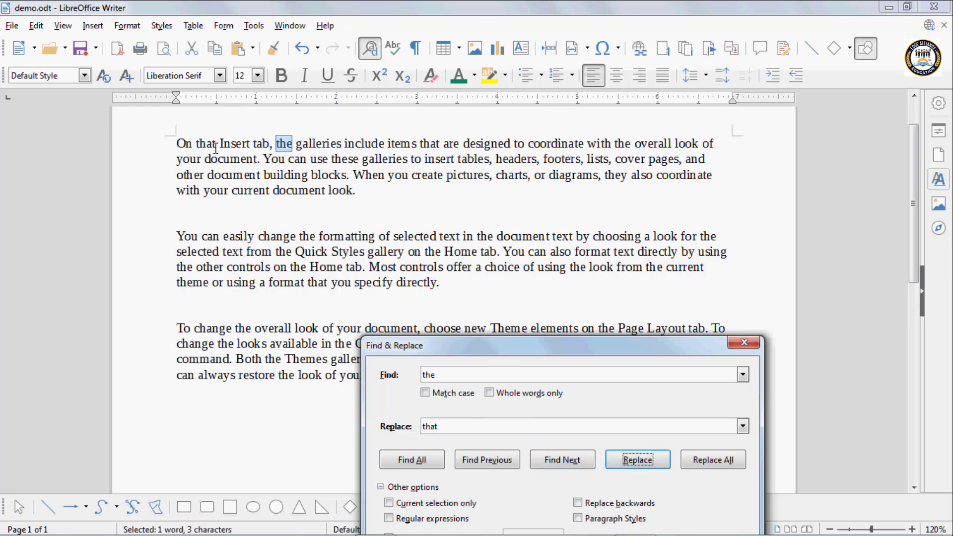
pyautogui.click(650, 465)
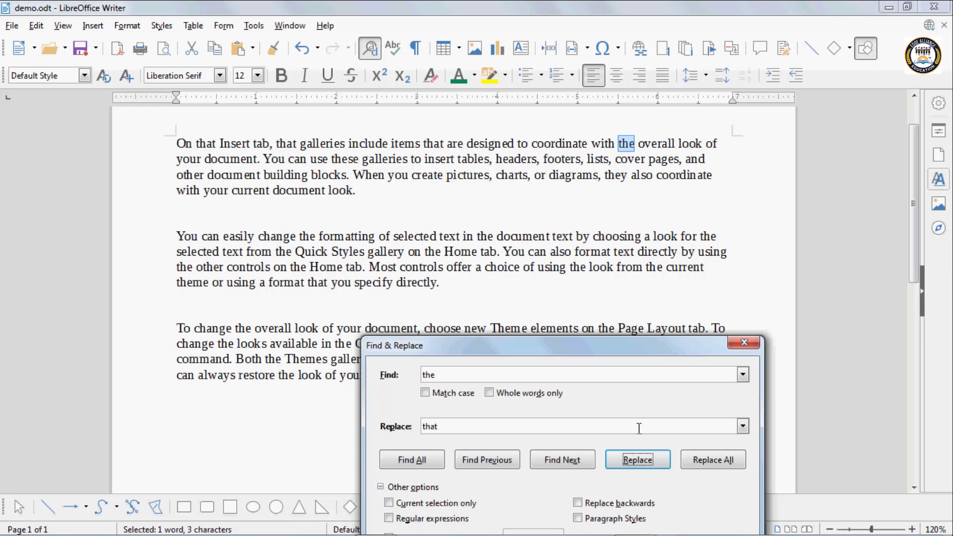
pyautogui.click(641, 461)
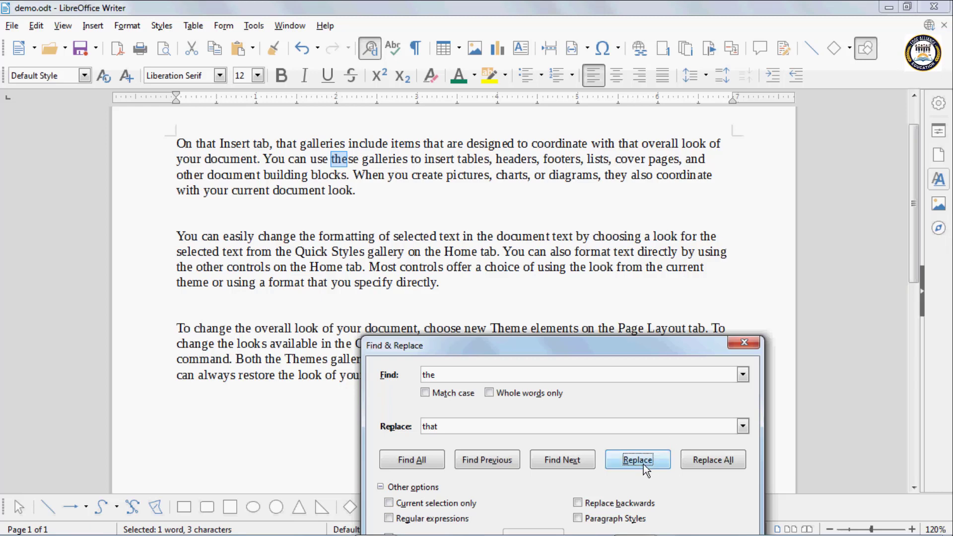
pyautogui.click(700, 463)
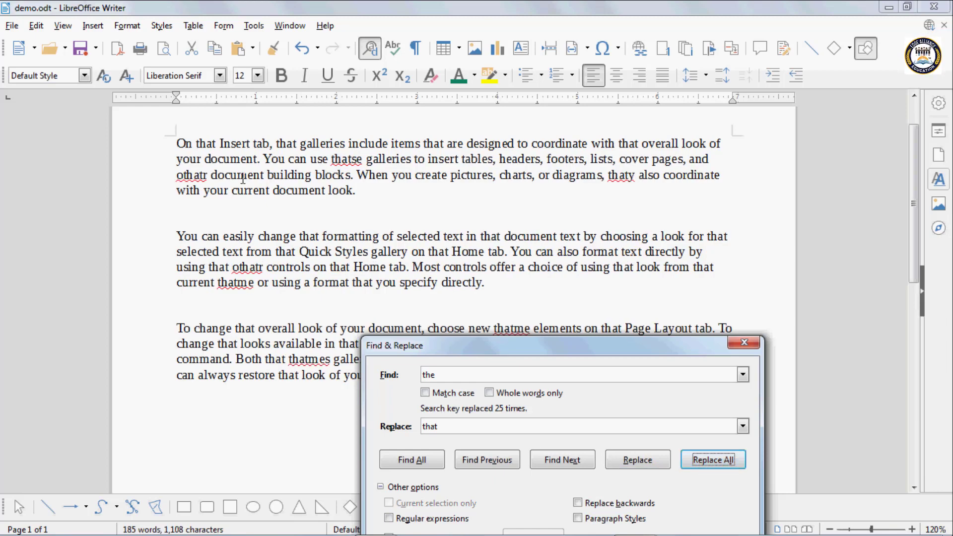
pyautogui.moveTo(558, 342); pyautogui.dragTo(518, 272)
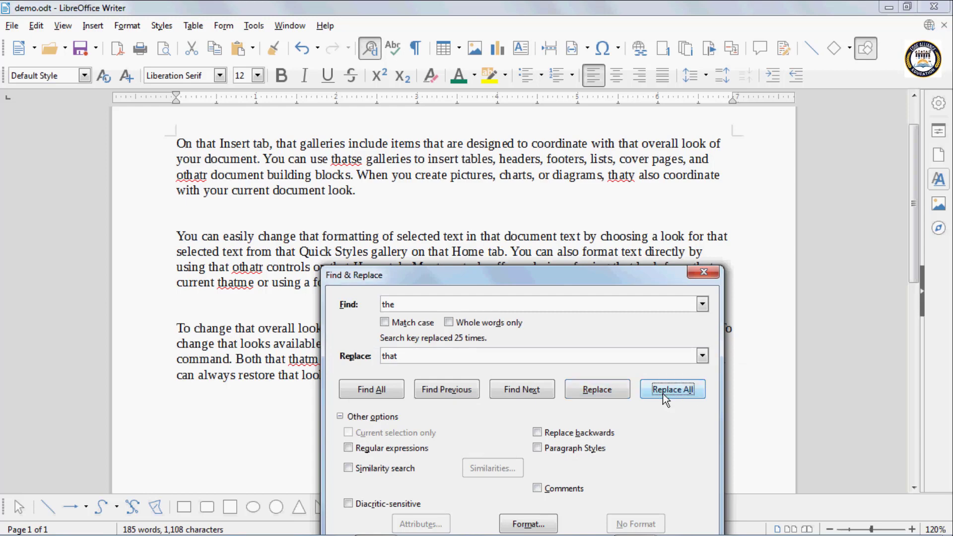
pyautogui.click(704, 274)
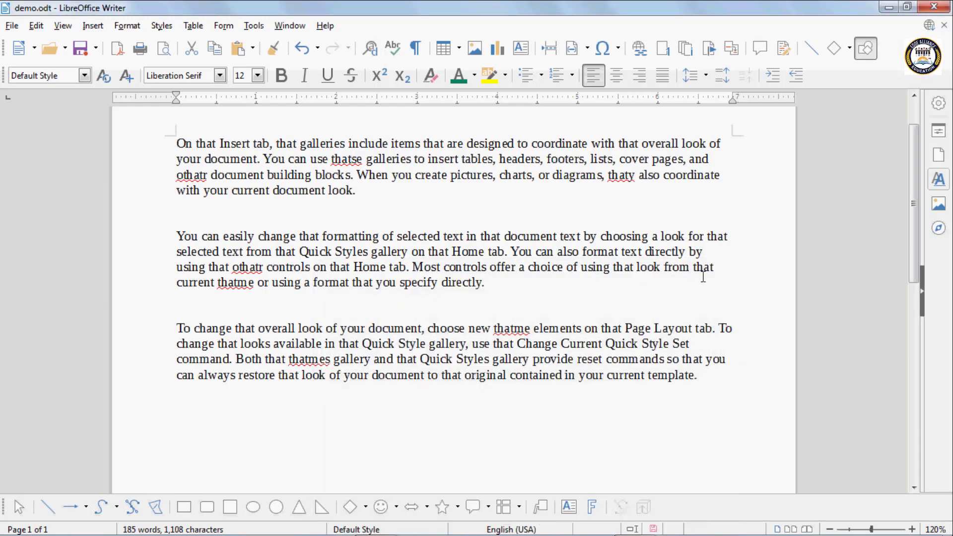
# Undo the 25-word replace-all, reopen Find & Replace beside the text, and select the second paragraph
pyautogui.hotkey('ctrl', 'z')
pyautogui.click(377, 48)
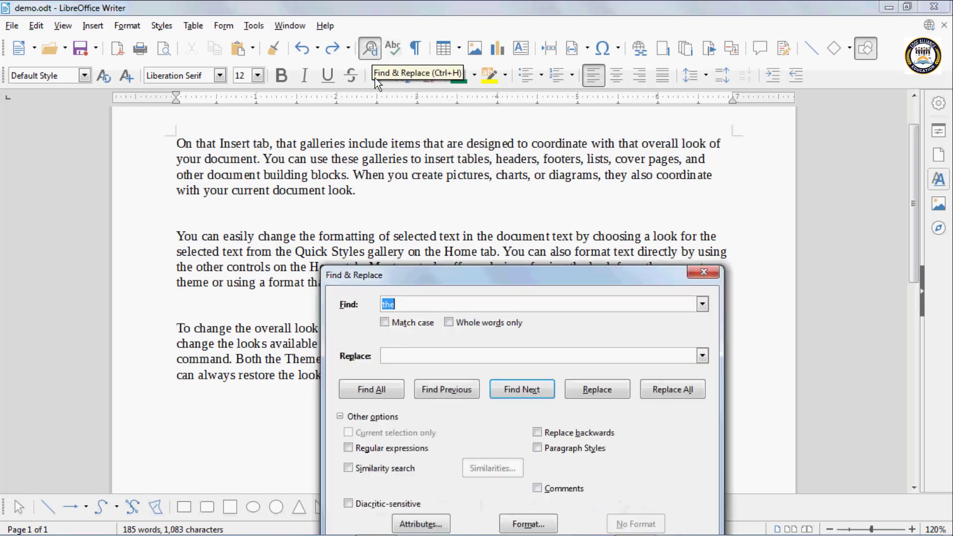
pyautogui.moveTo(408, 276); pyautogui.dragTo(383, 154)
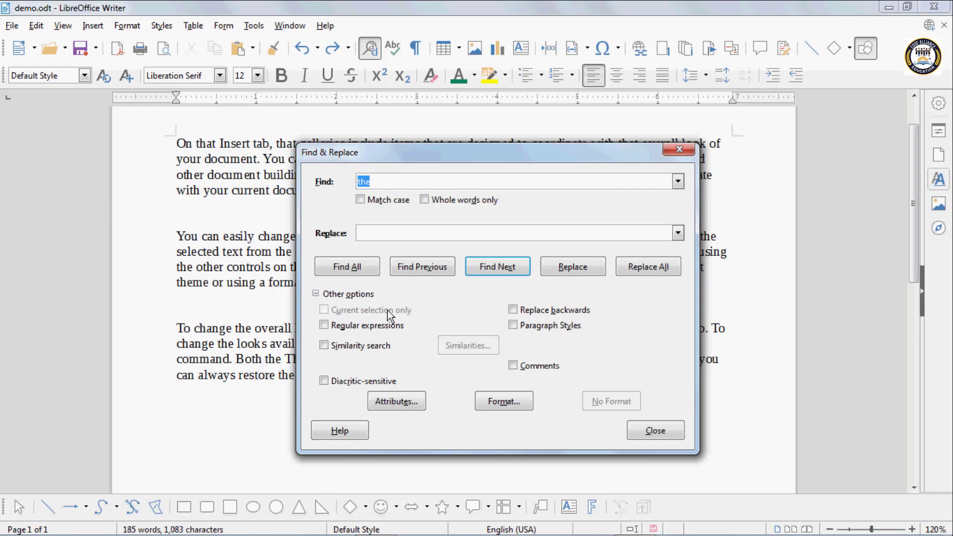
pyautogui.moveTo(407, 156); pyautogui.dragTo(627, 128)
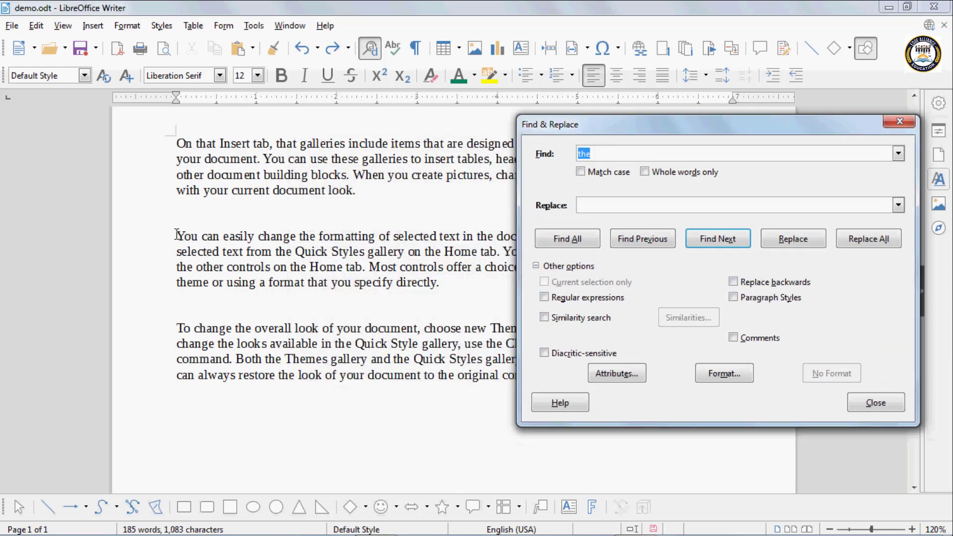
pyautogui.moveTo(178, 236); pyautogui.dragTo(446, 282)
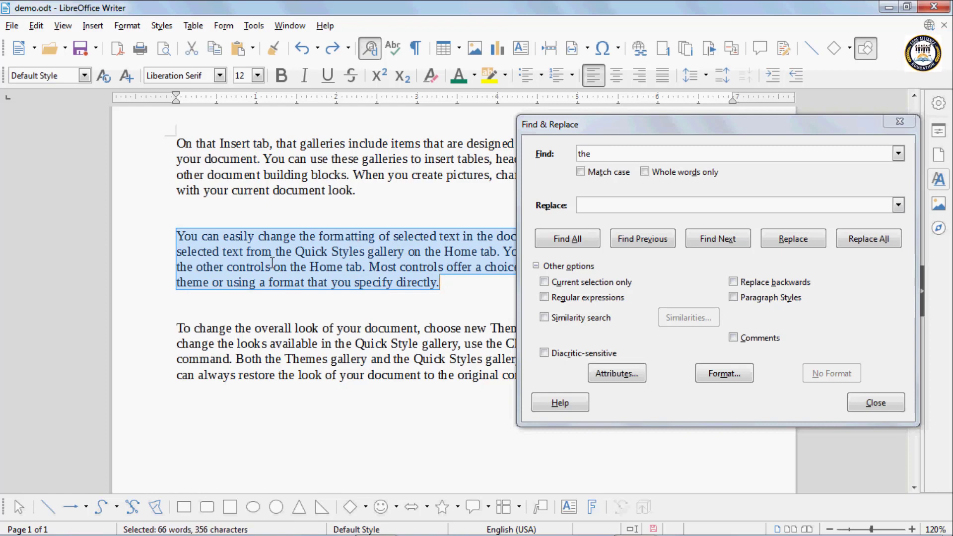
# Find all 11 'the' matches in the selected second paragraph, then switch Current selection only off
pyautogui.click(594, 154)
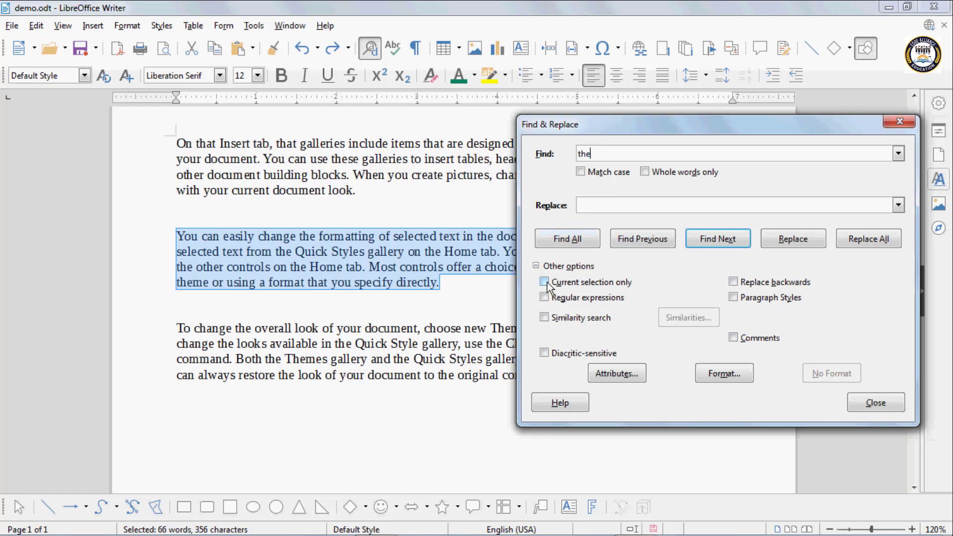
pyautogui.click(545, 282)
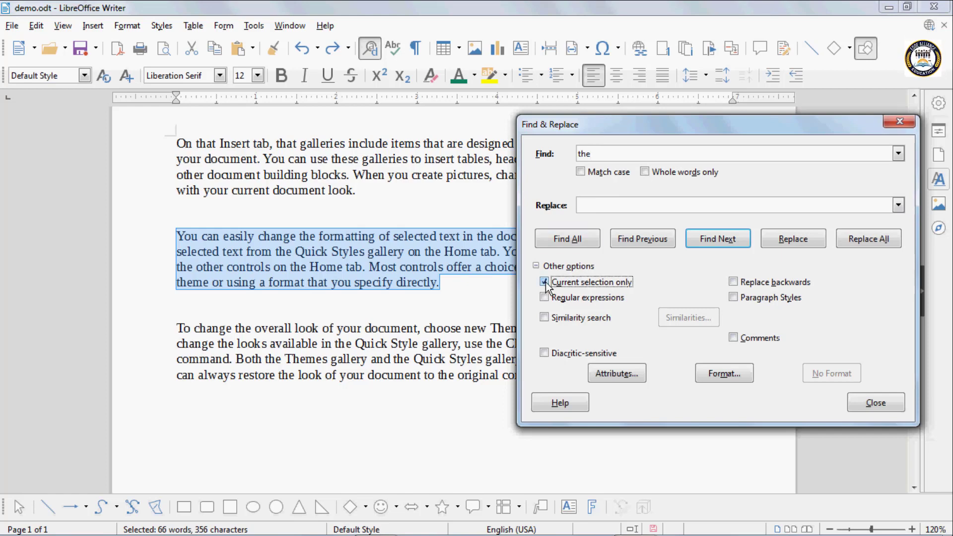
pyautogui.click(572, 241)
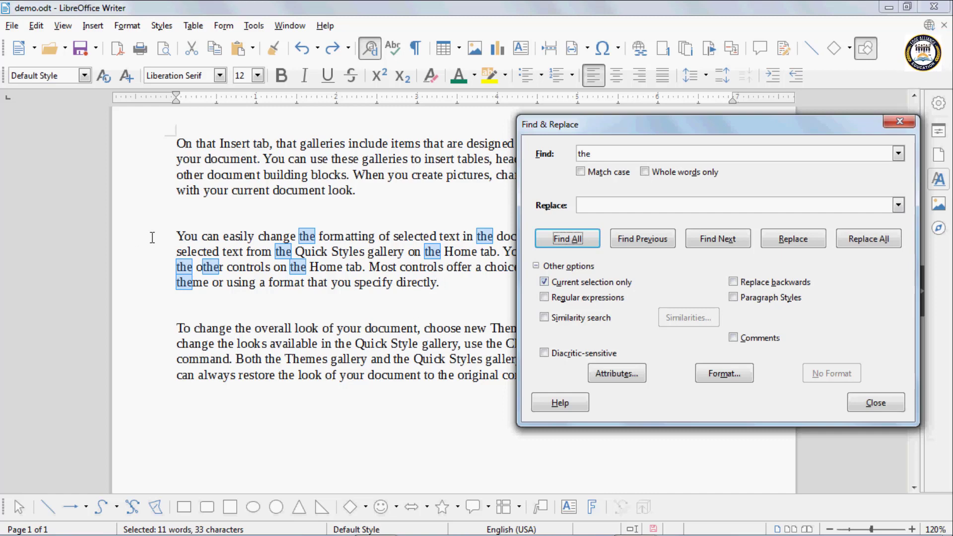
pyautogui.click(545, 282)
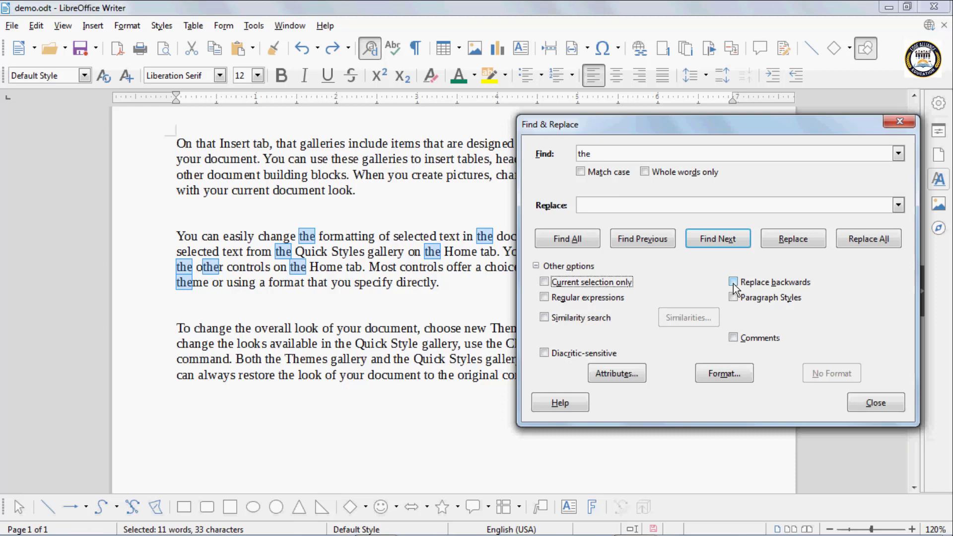
pyautogui.click(197, 222)
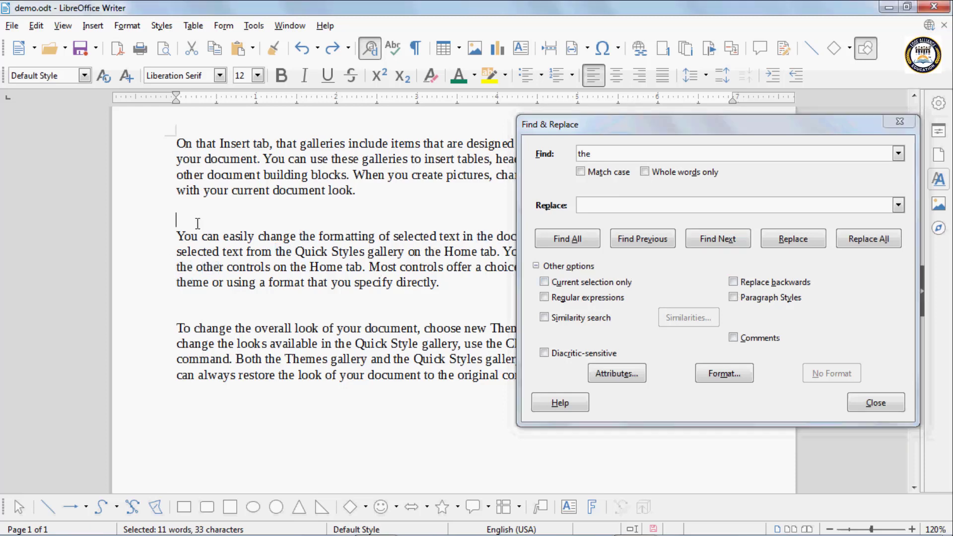
# Enter 'that' as the replacement word and place the caret after 'directly.' in the text
pyautogui.click(181, 144)
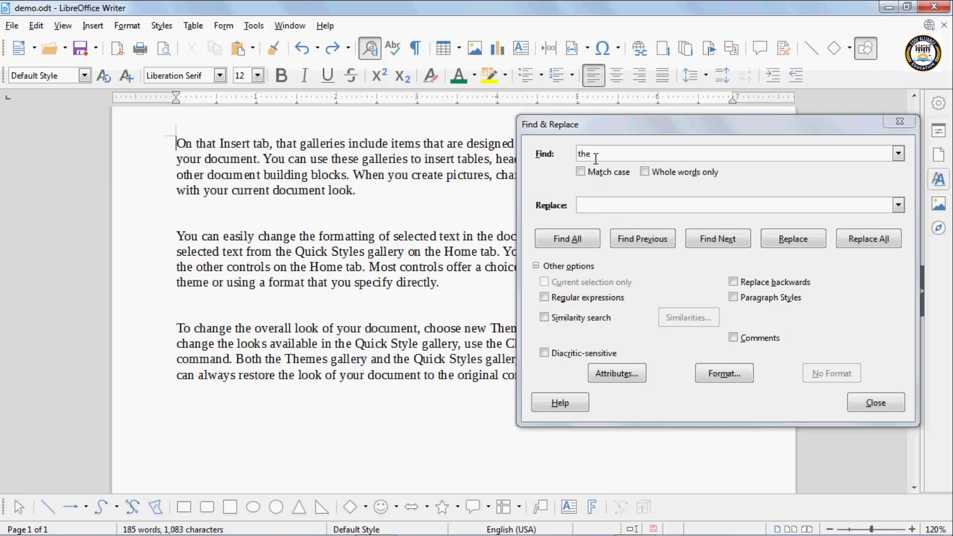
pyautogui.click(589, 202)
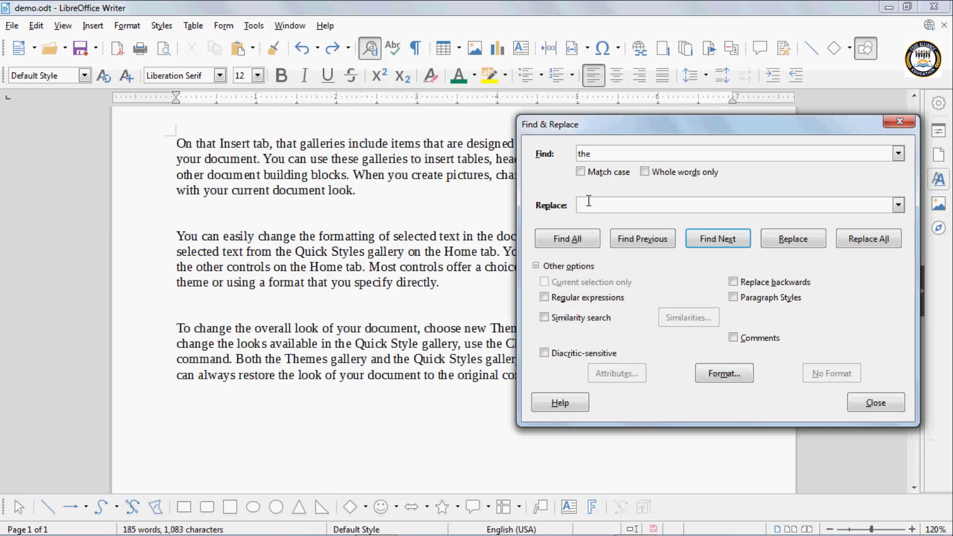
pyautogui.write('that')
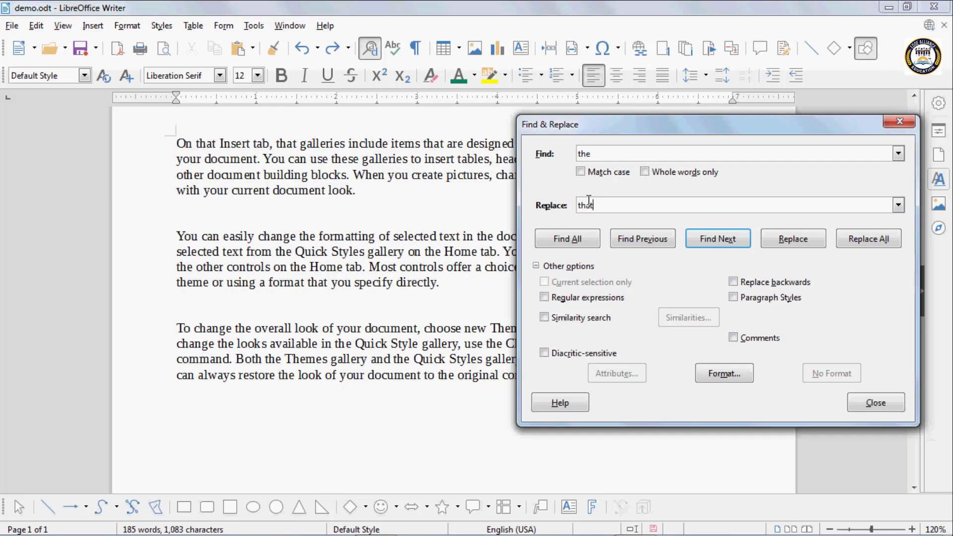
pyautogui.click(449, 287)
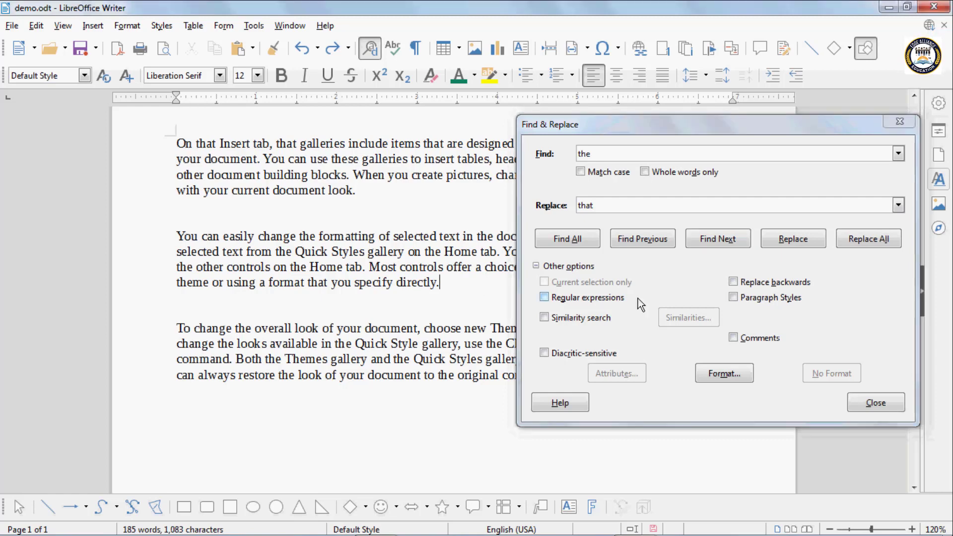
# With Replace backwards on, change seven 'the' occurrences to 'that' moving back through the text
pyautogui.click(735, 283)
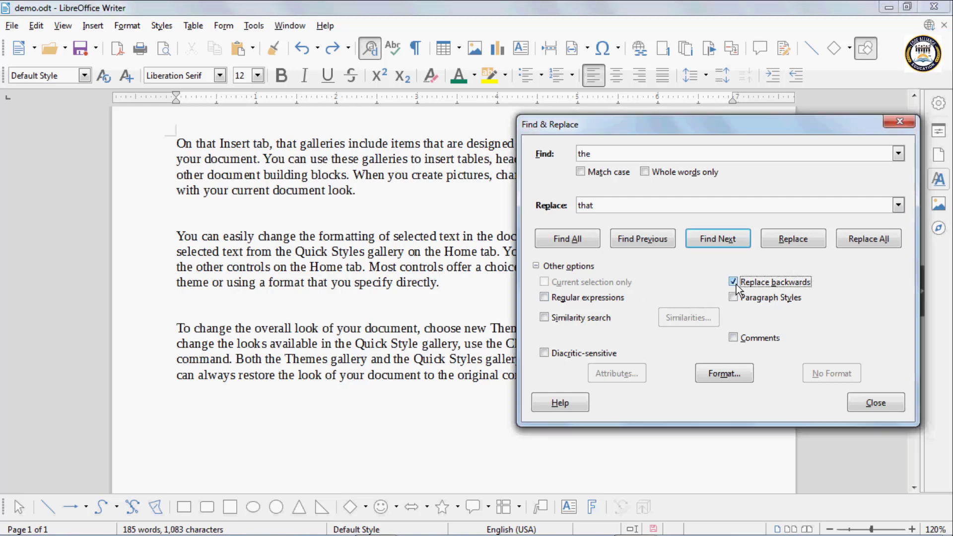
pyautogui.moveTo(642, 130); pyautogui.dragTo(582, 398)
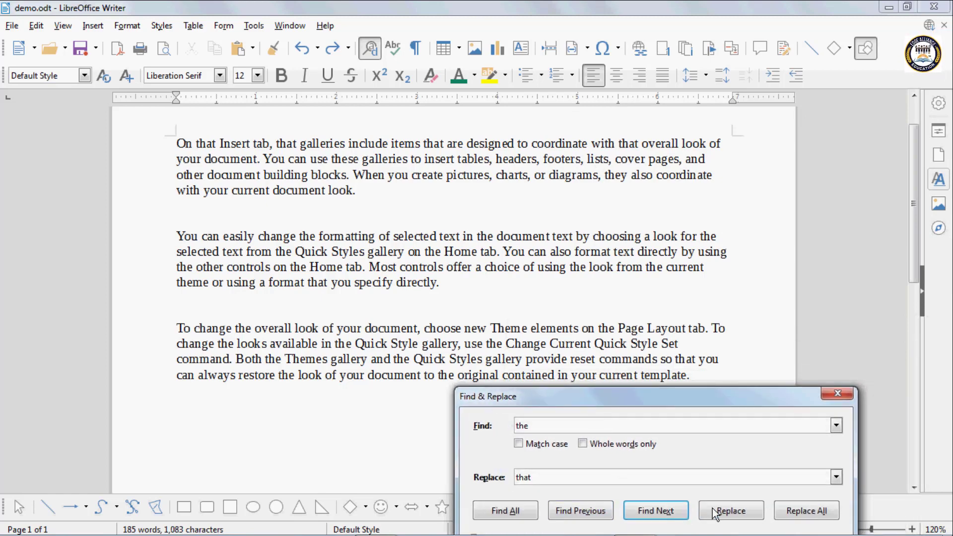
pyautogui.click(729, 512)
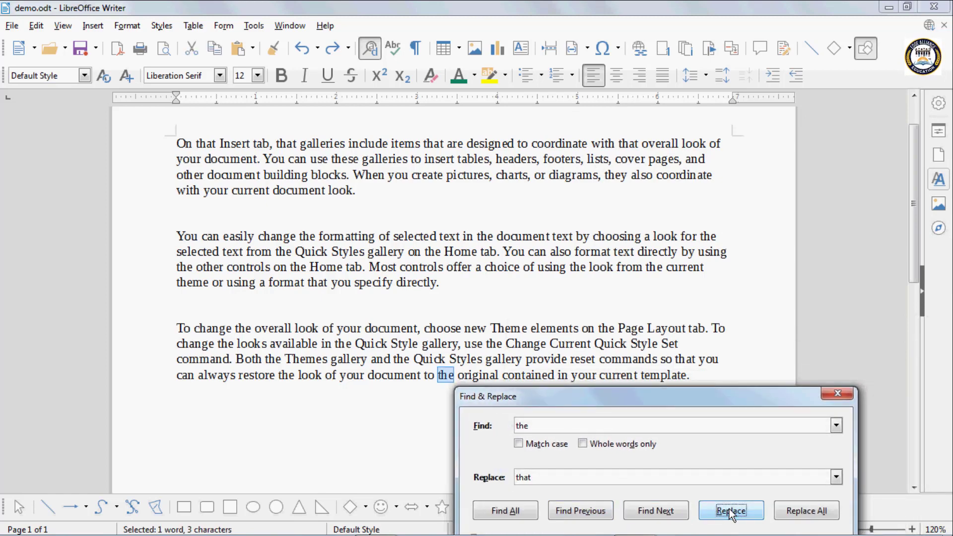
pyautogui.click(729, 511)
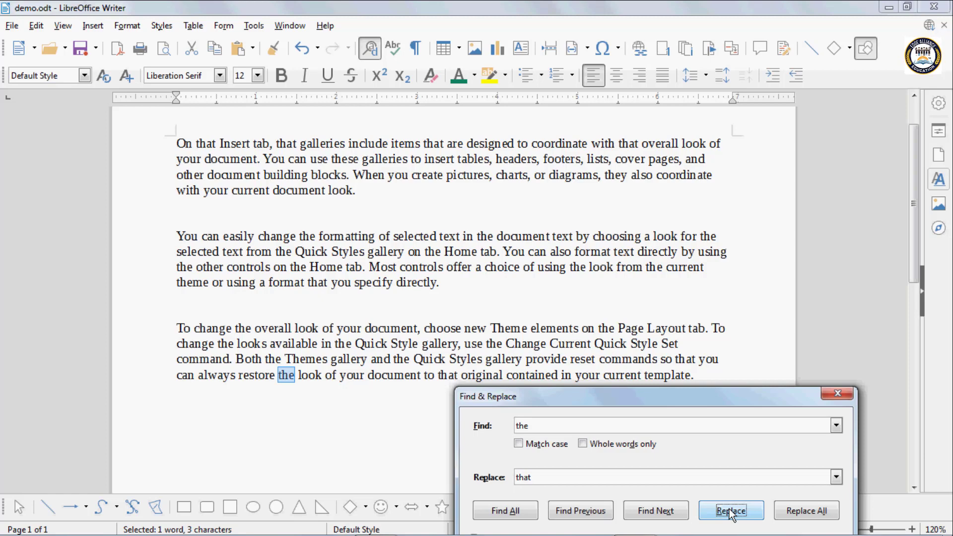
pyautogui.click(729, 510)
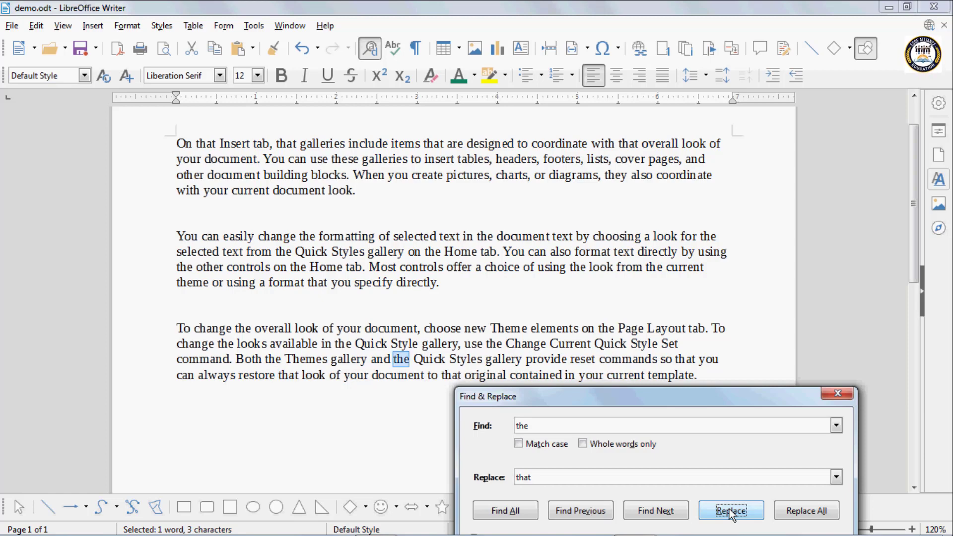
pyautogui.click(729, 510)
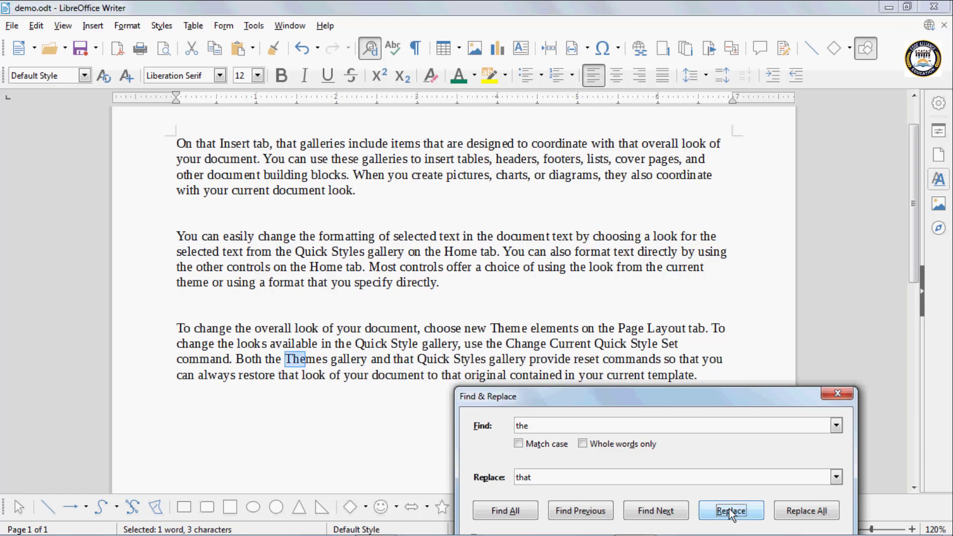
pyautogui.click(729, 510)
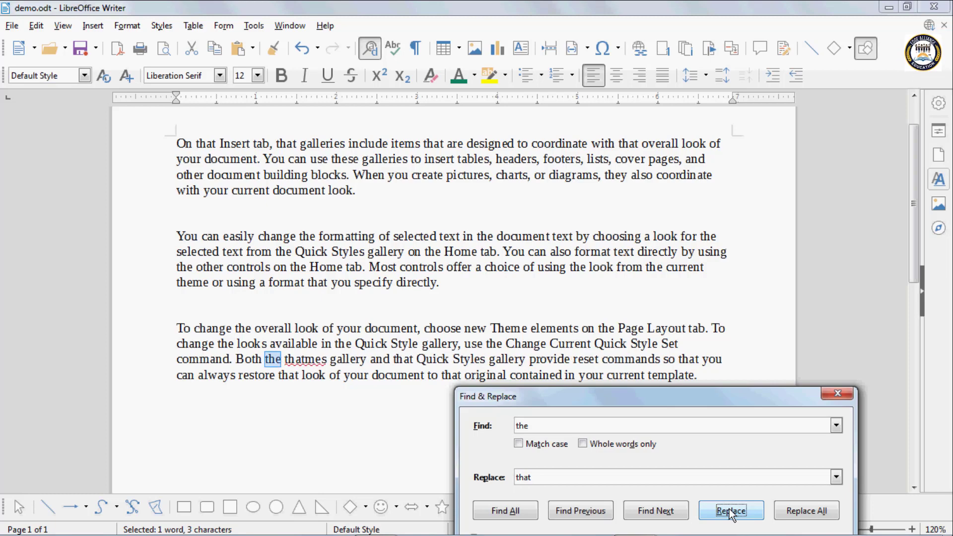
pyautogui.click(729, 510)
pyautogui.click(729, 510)
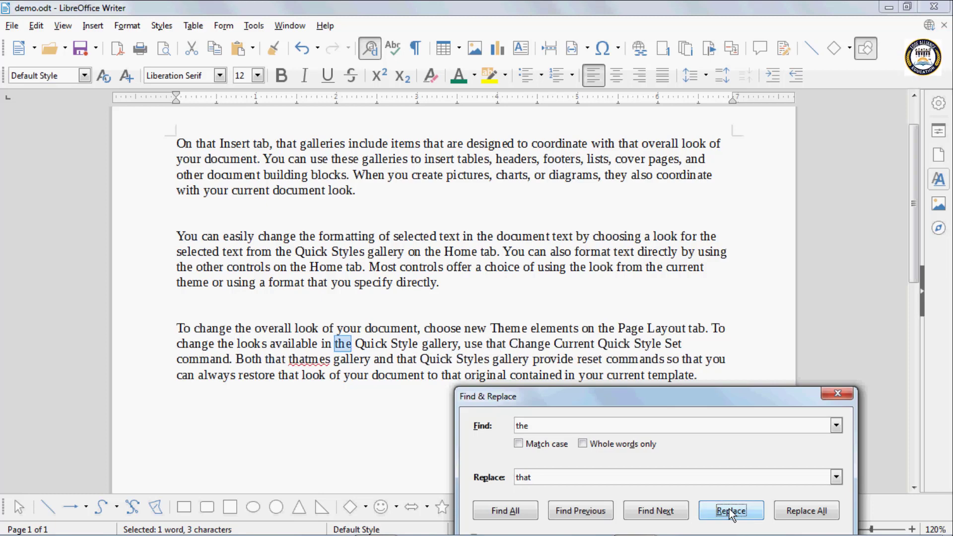
pyautogui.click(729, 510)
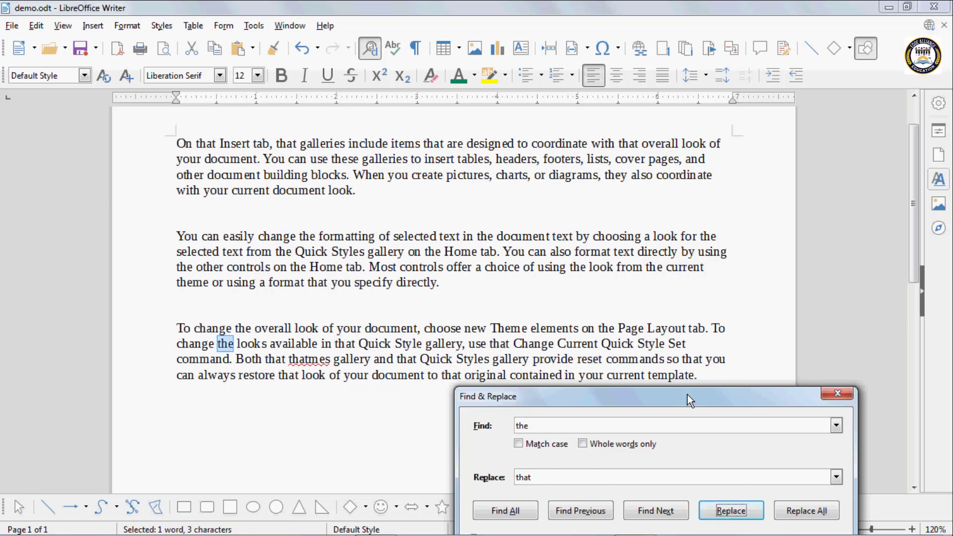
# Turn off Replace backwards, close Find & Replace, and undo the last replacement to restore 'use the Change'
pyautogui.moveTo(687, 396); pyautogui.dragTo(567, 208)
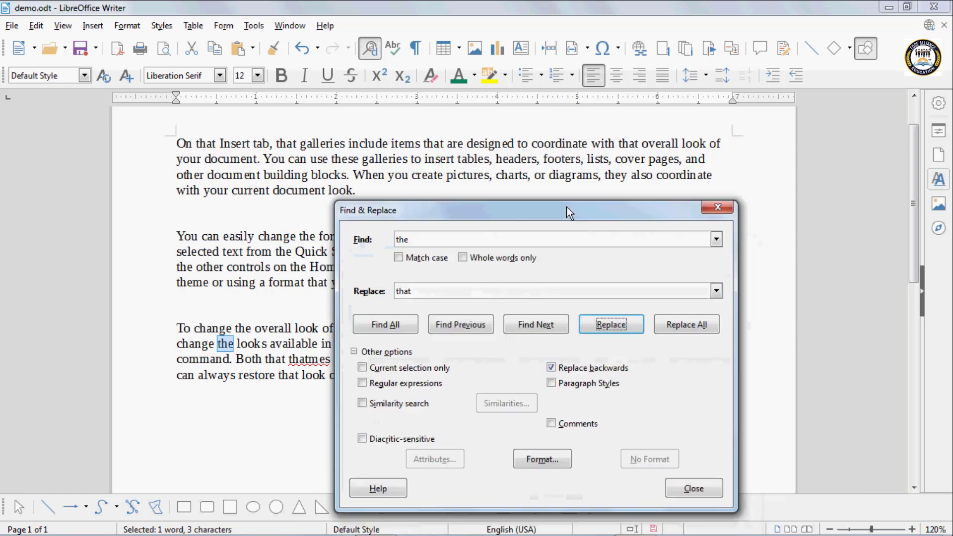
pyautogui.click(561, 373)
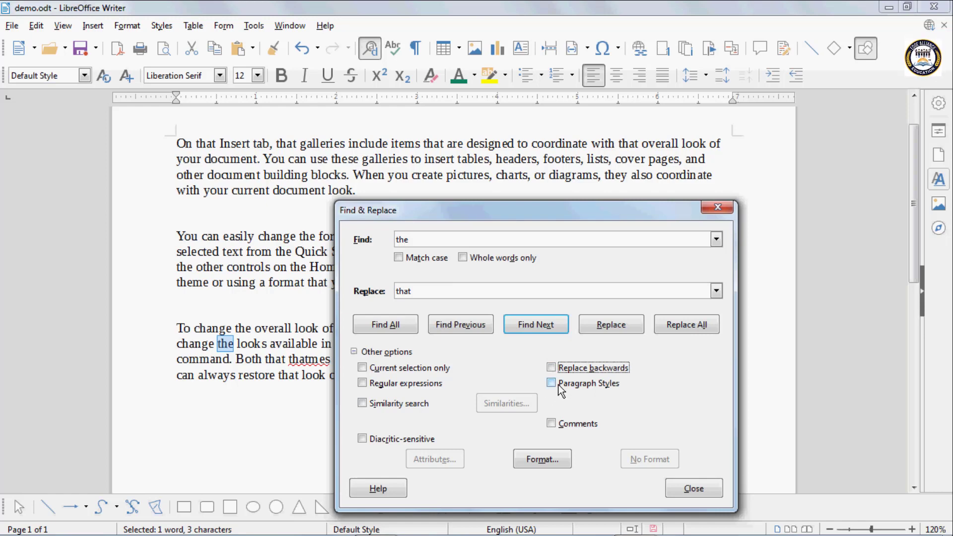
pyautogui.click(717, 209)
pyautogui.hotkey('ctrl', 'z')
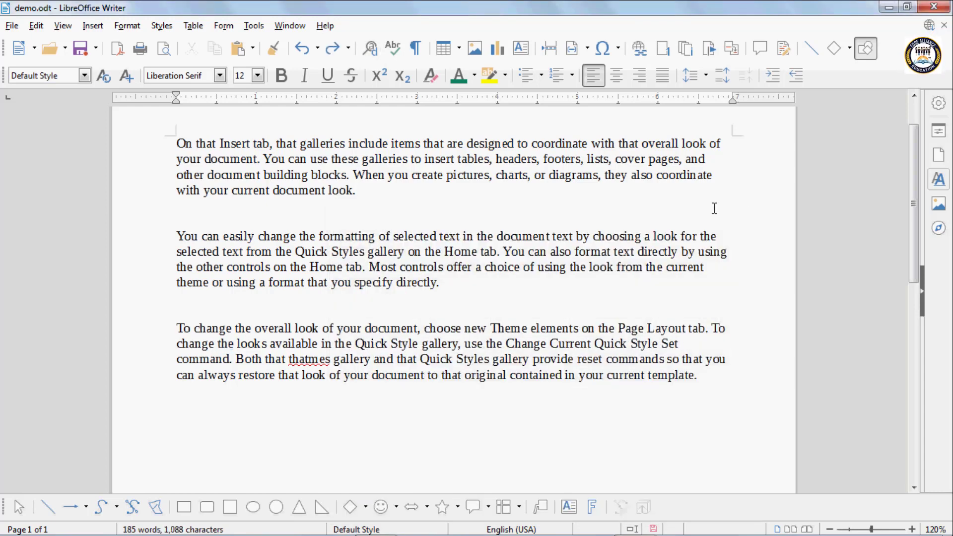
# Add a blank line at the top and paste in the Parts of Computer / Types of Computer list
pyautogui.scroll(2, 278, 187)
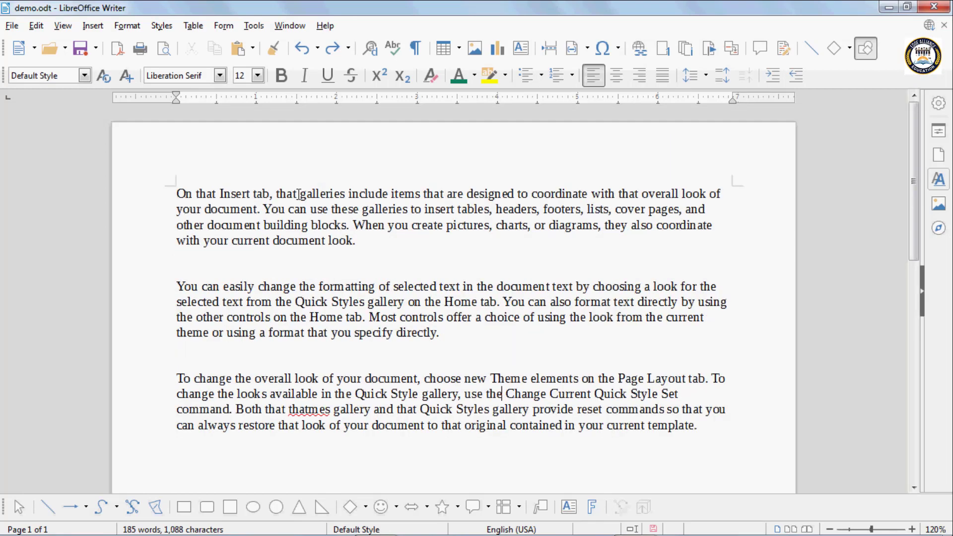
pyautogui.click(175, 191)
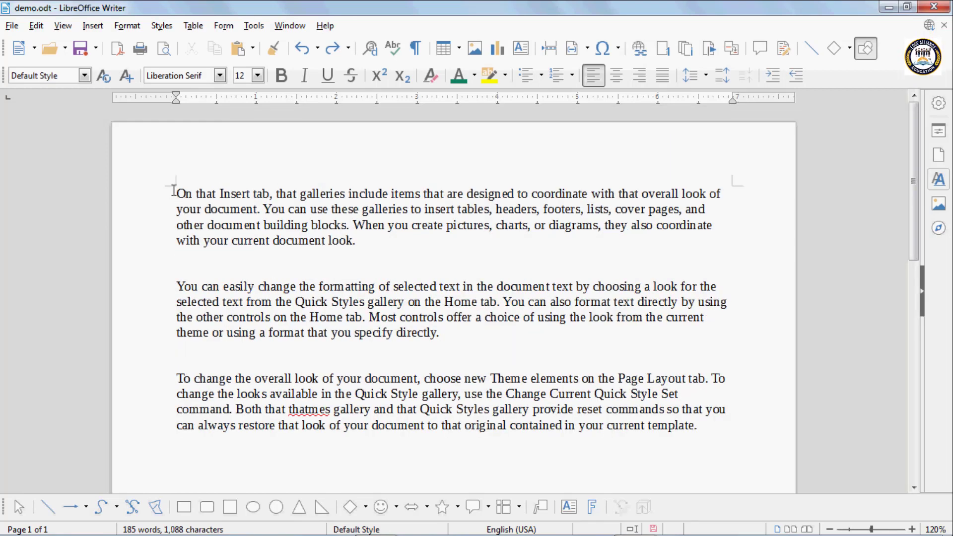
pyautogui.press('Return')
pyautogui.press('Return')
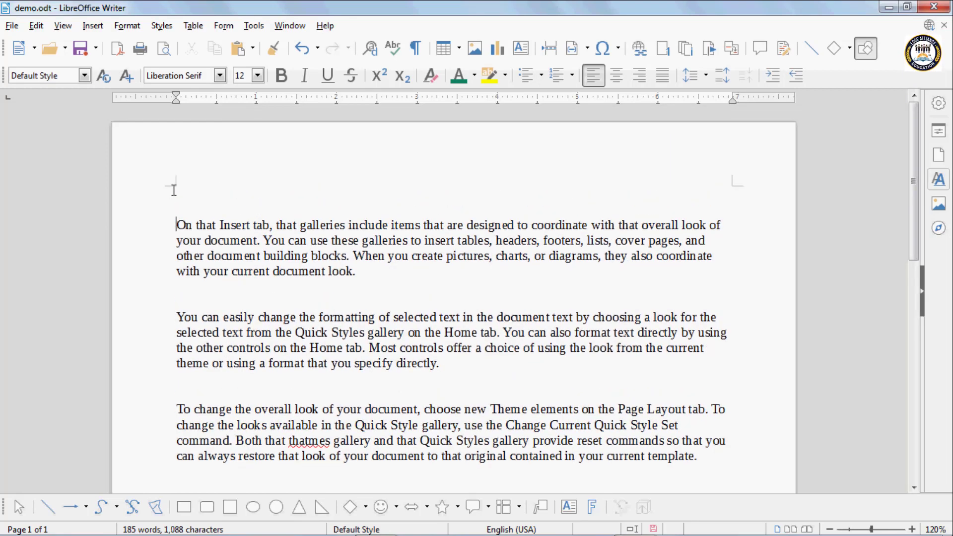
pyautogui.click(173, 190)
pyautogui.write('Parts of Computer Monitor Keyboard Mouse CPU   Types of Computer Mini Computer Micro Computer Mainframe Computer')
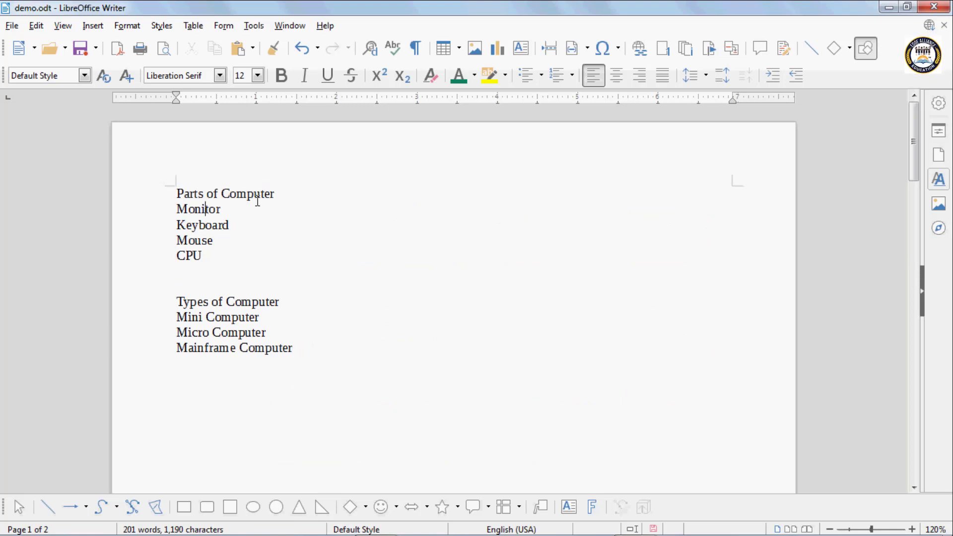
# Style Parts of Computer as Heading 1 and Monitor and Keyboard as Heading 2
pyautogui.click(277, 194)
pyautogui.moveTo(277, 193); pyautogui.dragTo(173, 195)
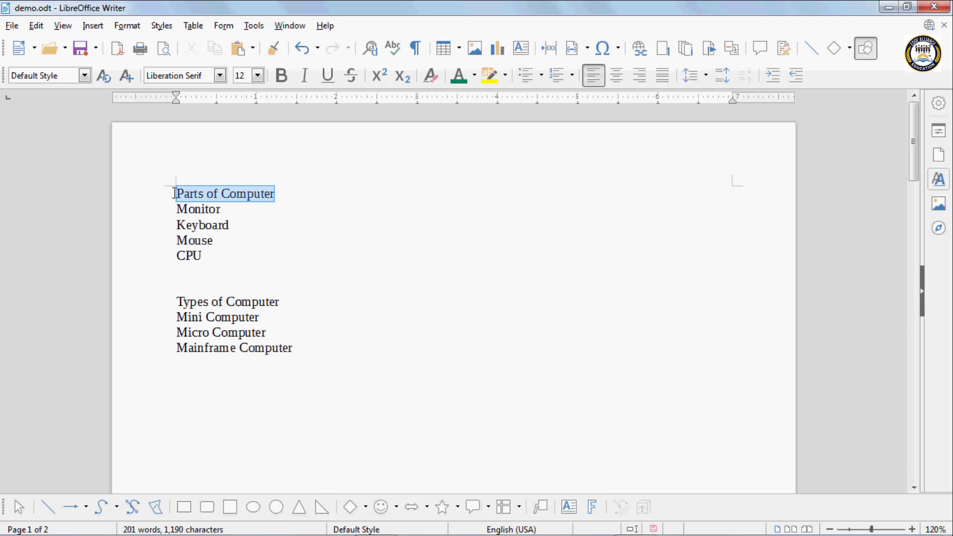
pyautogui.click(85, 76)
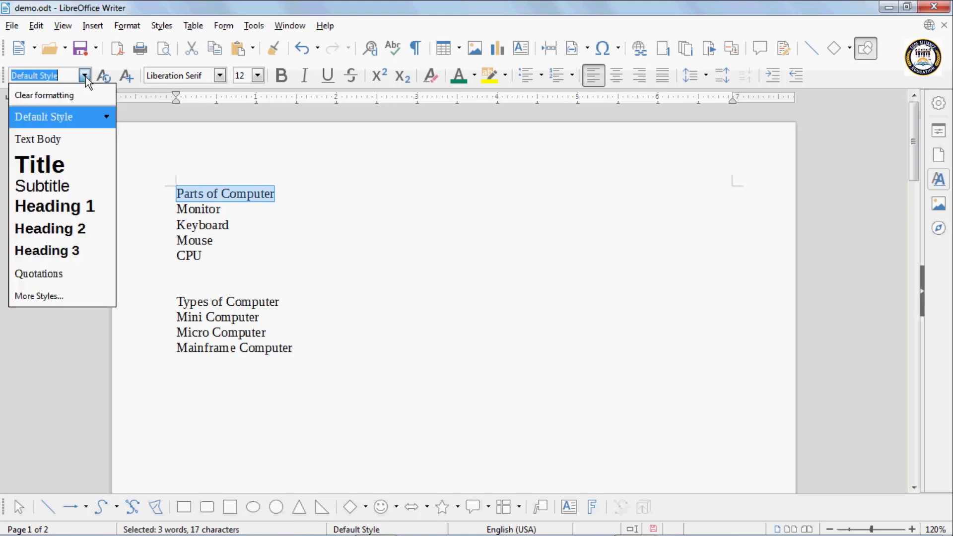
pyautogui.click(63, 206)
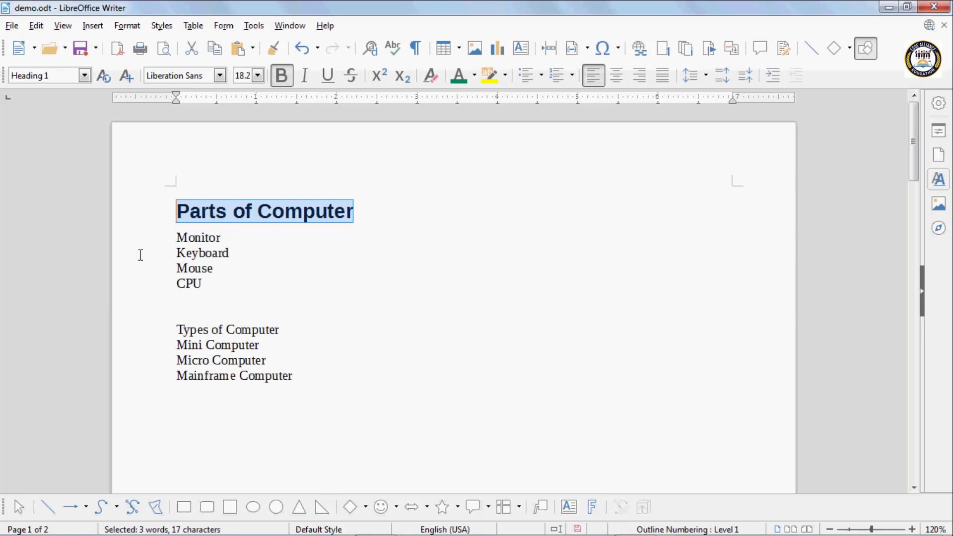
pyautogui.click(177, 238)
pyautogui.moveTo(177, 239); pyautogui.dragTo(237, 249)
pyautogui.click(84, 75)
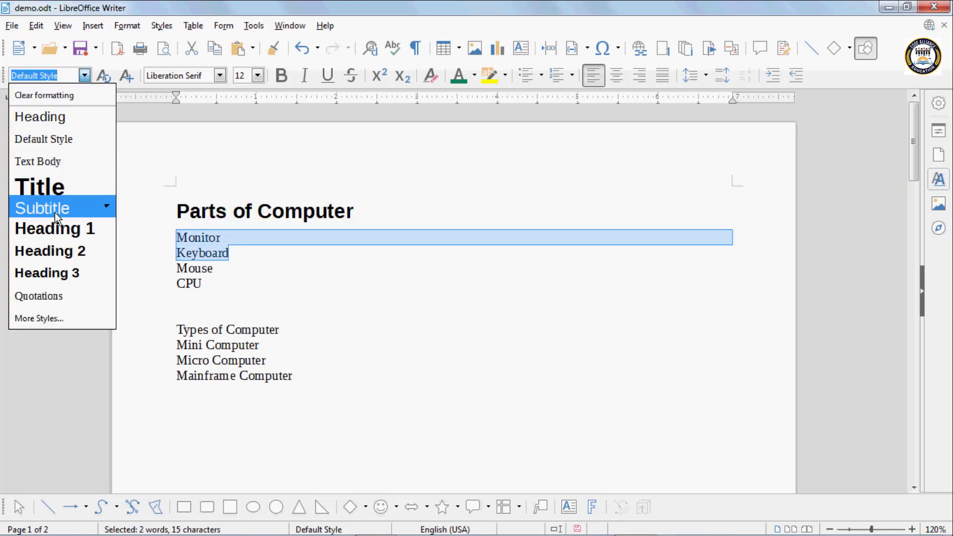
pyautogui.click(72, 250)
# Apply Heading 3 to Mouse and CPU, Heading 1 to Types of Computer, Heading 2 to Mini, Micro, Mainframe
pyautogui.moveTo(176, 298); pyautogui.dragTo(202, 318)
pyautogui.click(84, 79)
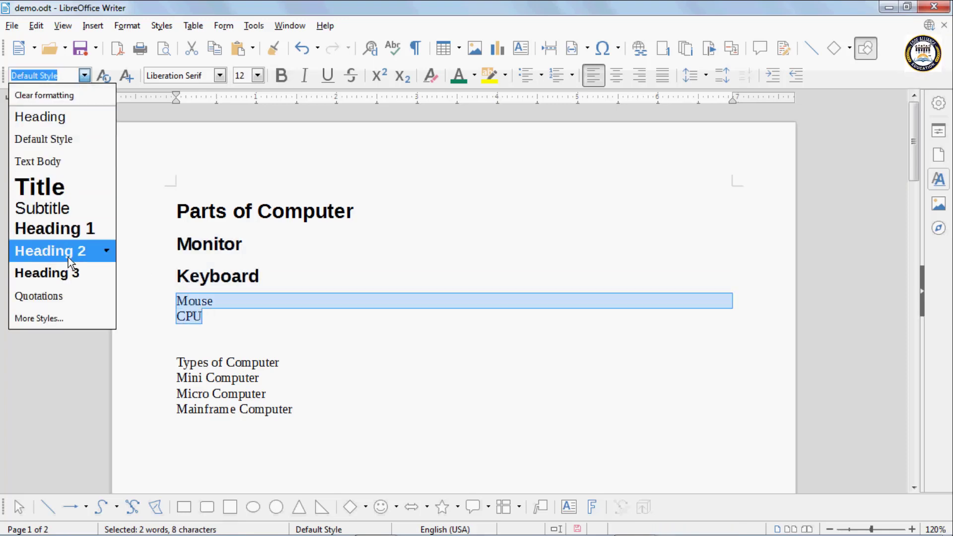
pyautogui.click(68, 273)
pyautogui.moveTo(280, 385); pyautogui.dragTo(176, 385)
pyautogui.click(85, 76)
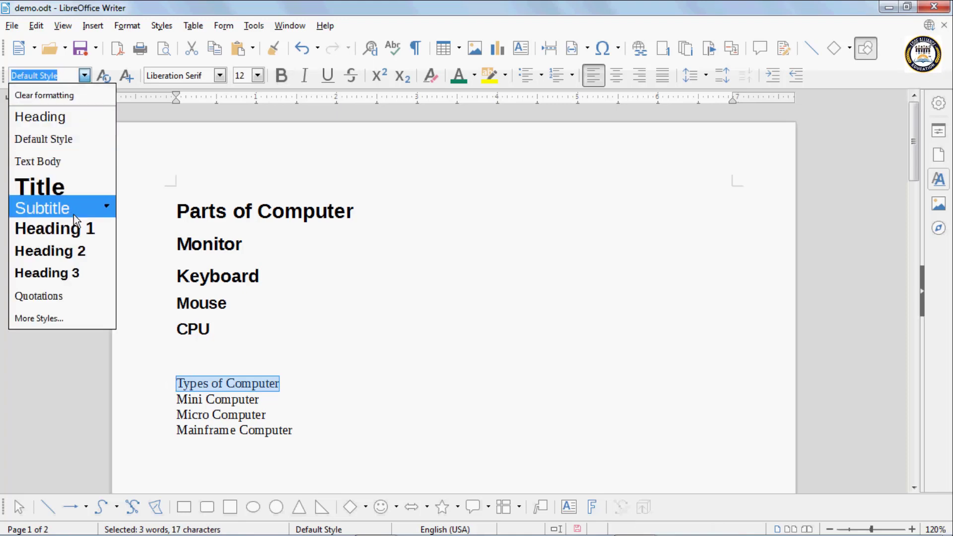
pyautogui.click(74, 228)
pyautogui.scroll(-3, 207, 417)
pyautogui.moveTo(177, 343); pyautogui.dragTo(300, 374)
pyautogui.click(84, 75)
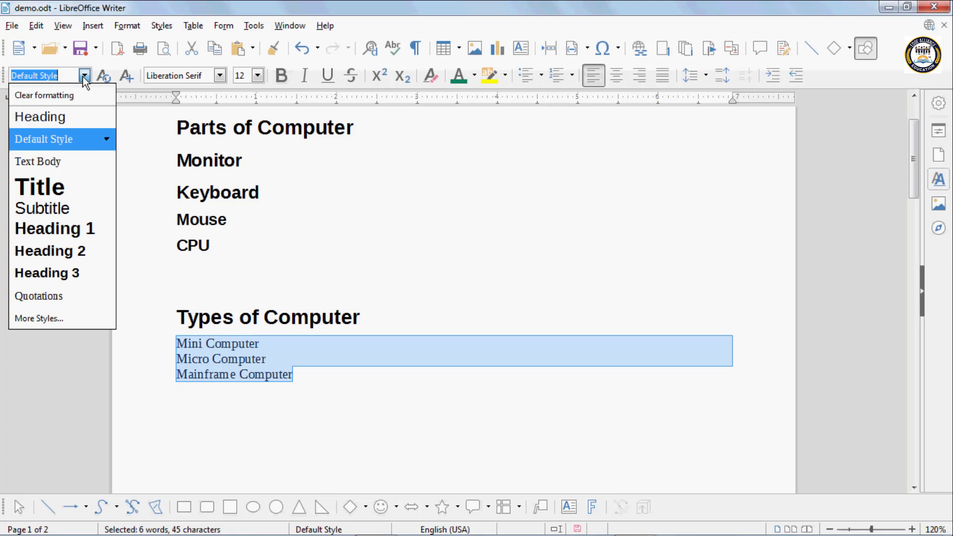
pyautogui.click(62, 250)
pyautogui.click(265, 253)
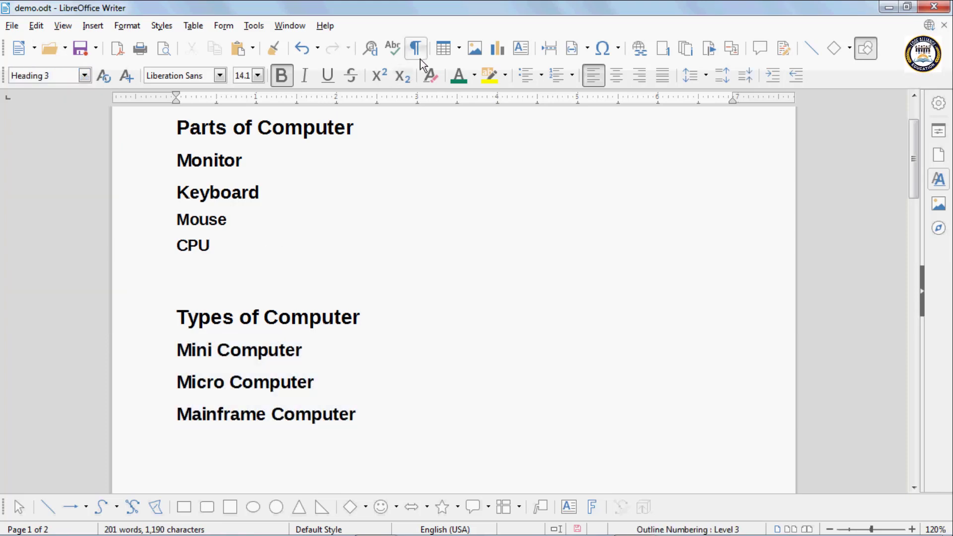
# Search by Paragraph Styles for Heading 1, which reports 'Search key not found'
pyautogui.click(373, 49)
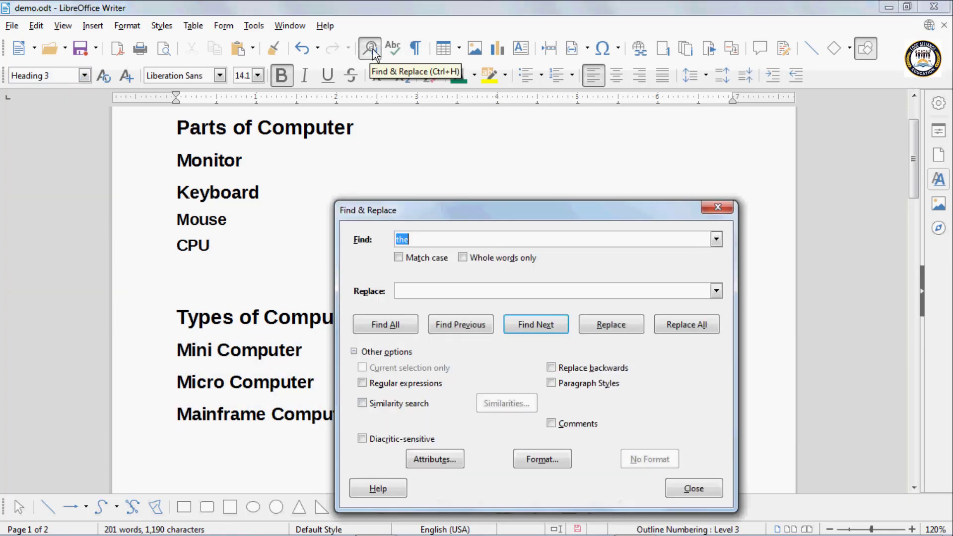
pyautogui.moveTo(511, 211); pyautogui.dragTo(632, 129)
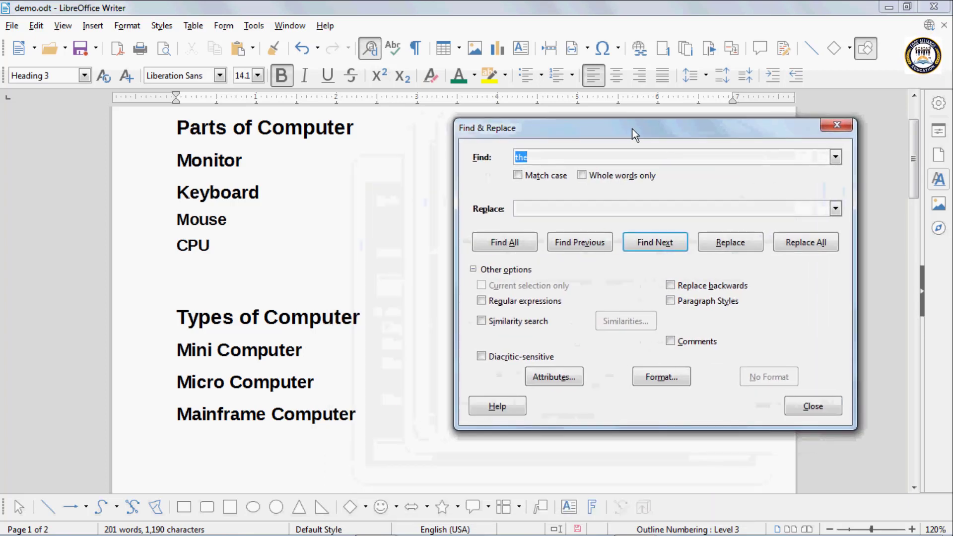
pyautogui.click(671, 301)
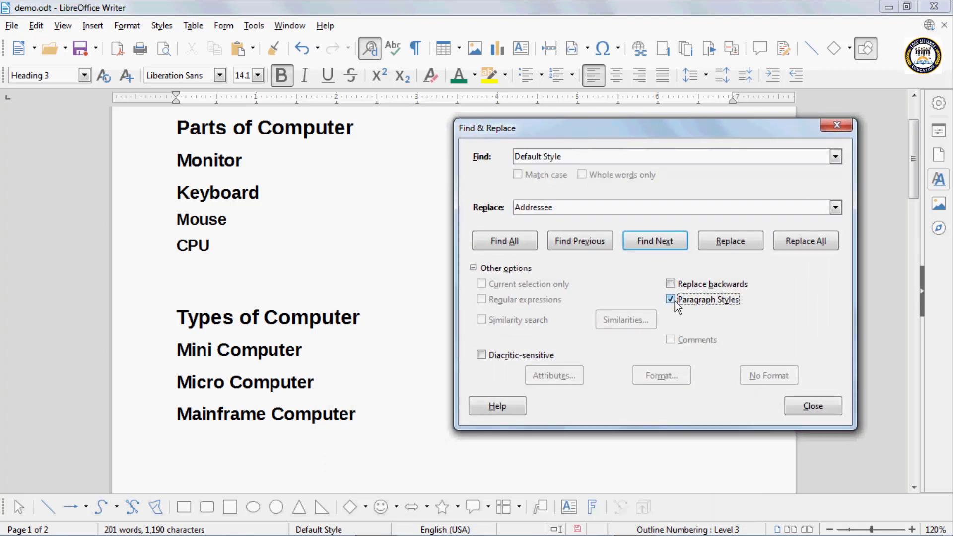
pyautogui.click(832, 159)
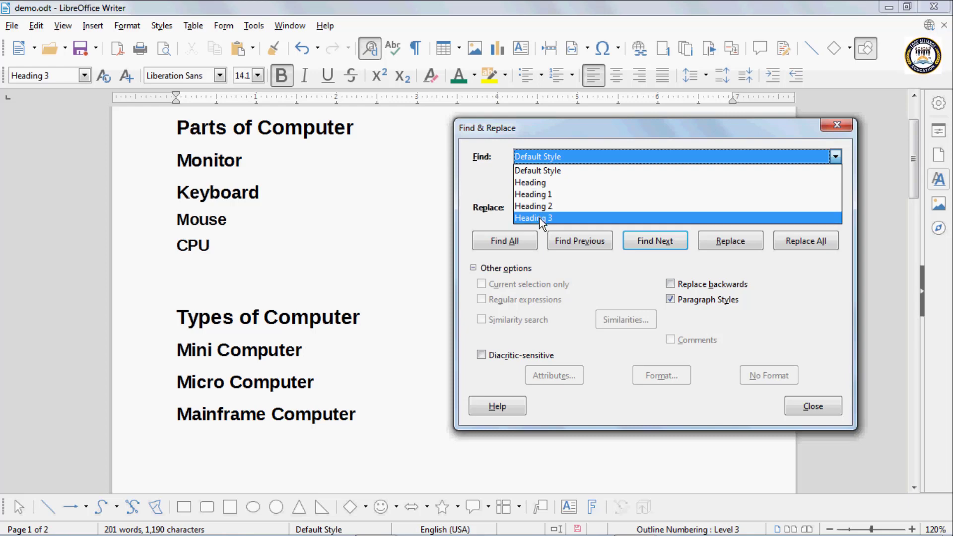
pyautogui.click(547, 197)
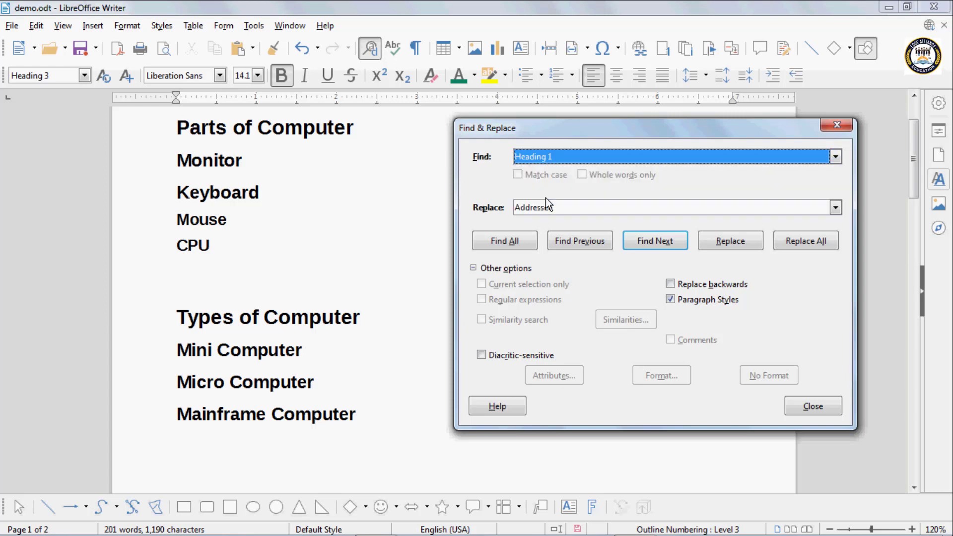
pyautogui.click(658, 242)
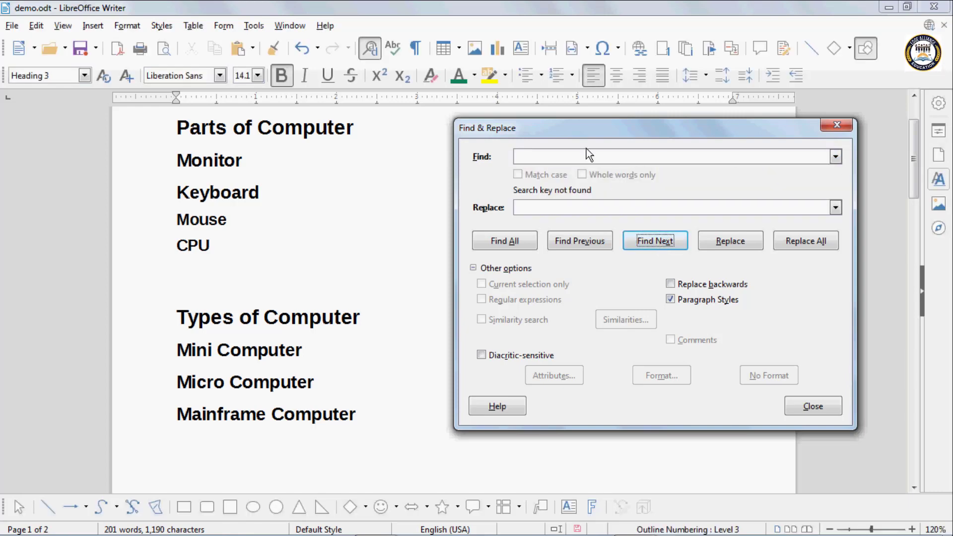
# Search for the Heading 1 style and step through the matches with Find Next
pyautogui.click(836, 156)
pyautogui.click(556, 194)
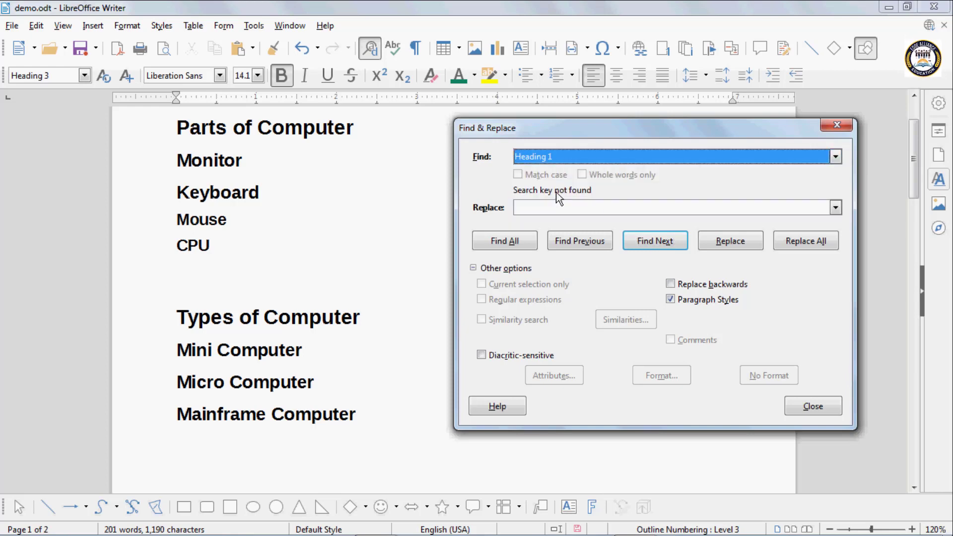
pyautogui.click(658, 241)
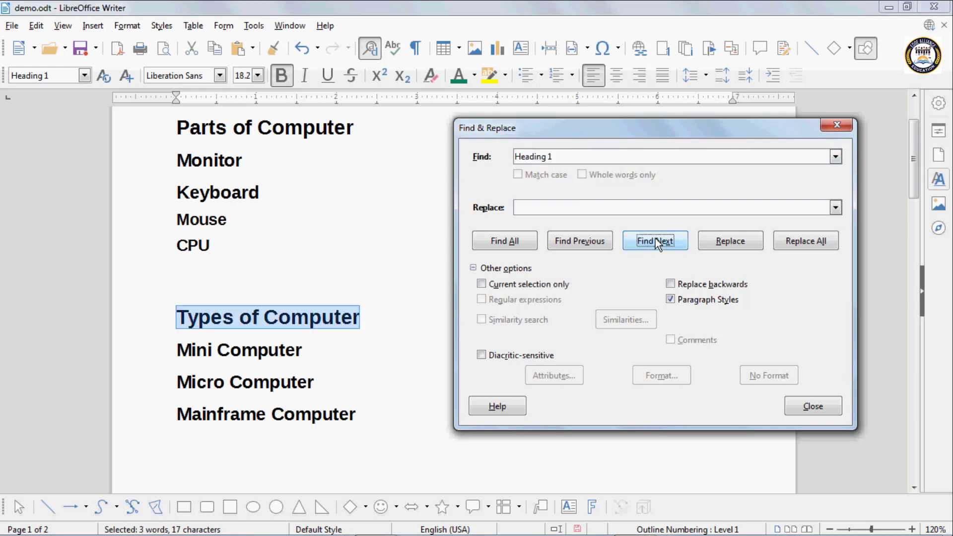
pyautogui.click(655, 240)
pyautogui.click(656, 240)
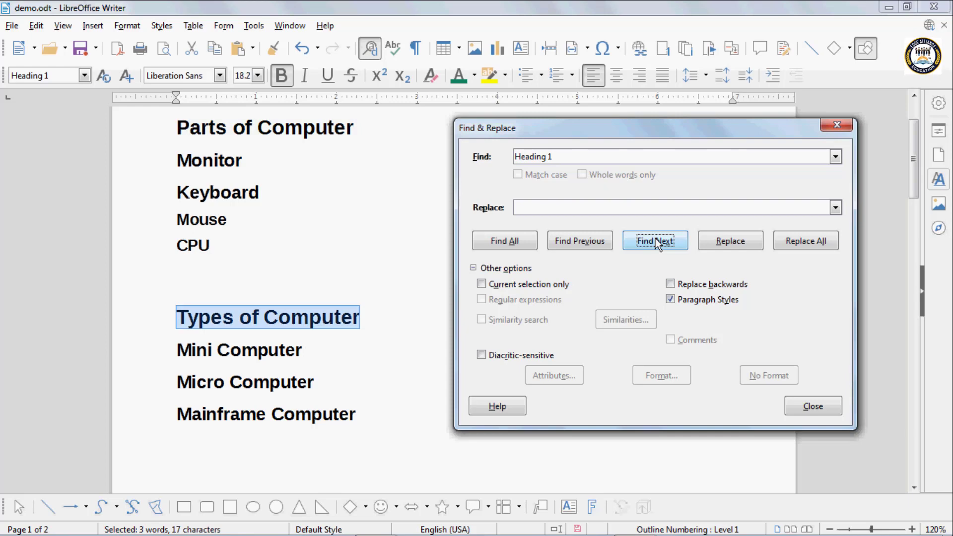
pyautogui.click(656, 241)
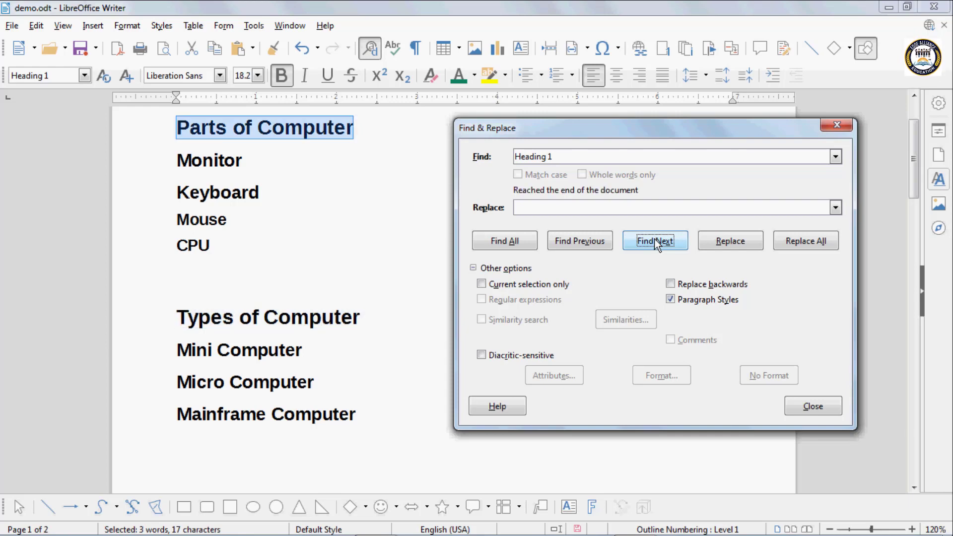
pyautogui.click(655, 240)
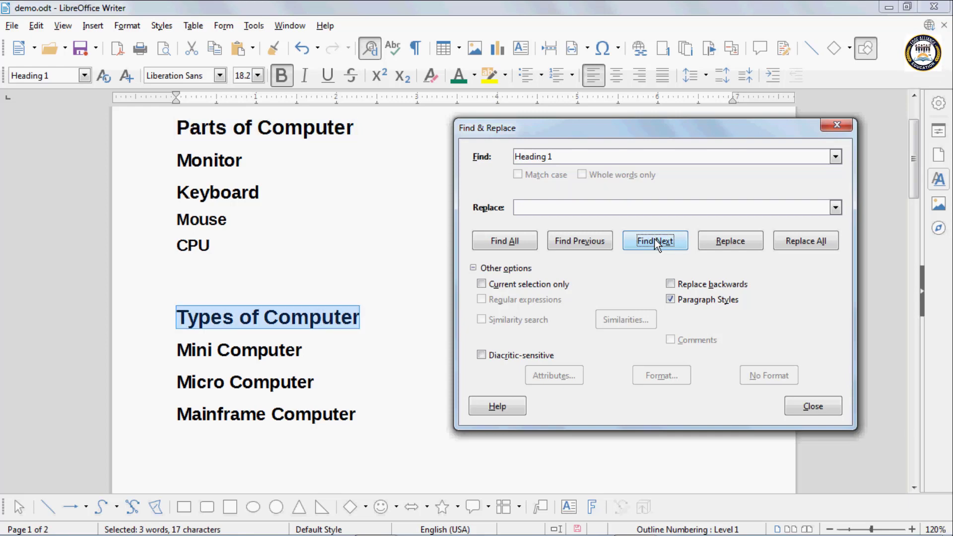
# Switch the style search to Heading 2 and step through matches, wrapping back to Monitor
pyautogui.click(835, 158)
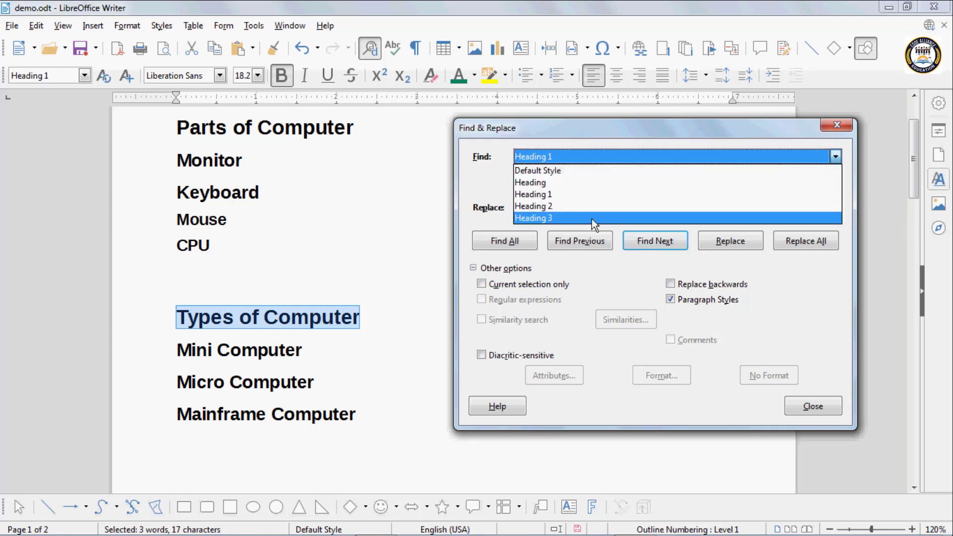
pyautogui.click(549, 206)
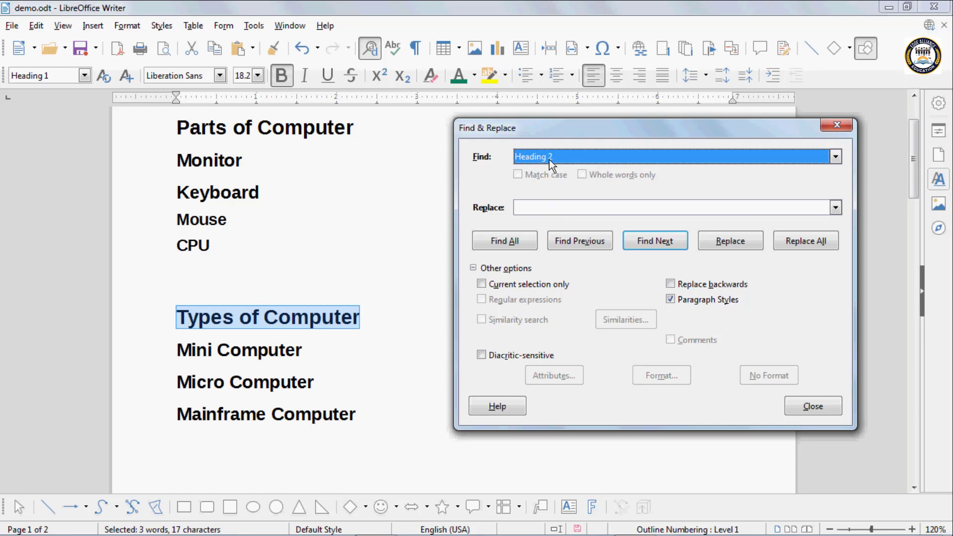
pyautogui.click(669, 240)
pyautogui.click(669, 240)
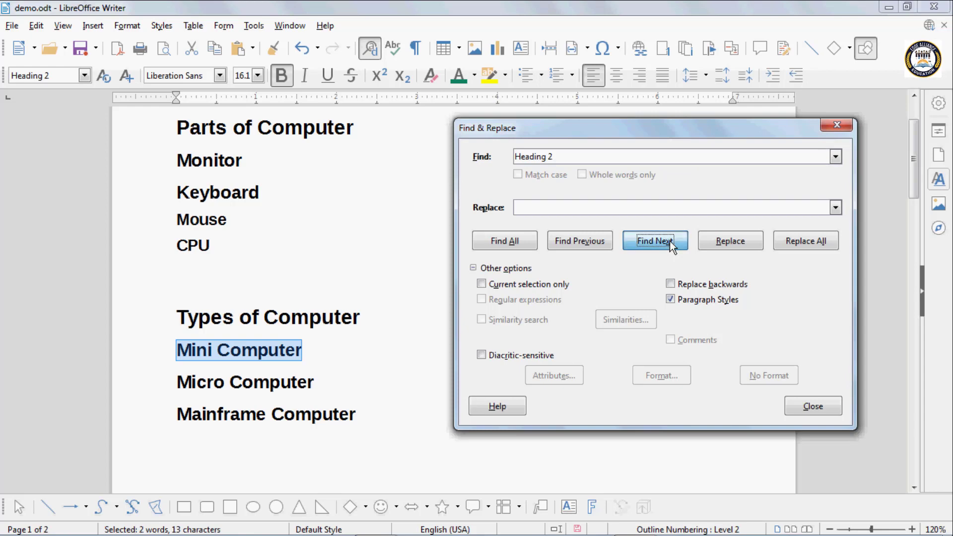
pyautogui.click(669, 241)
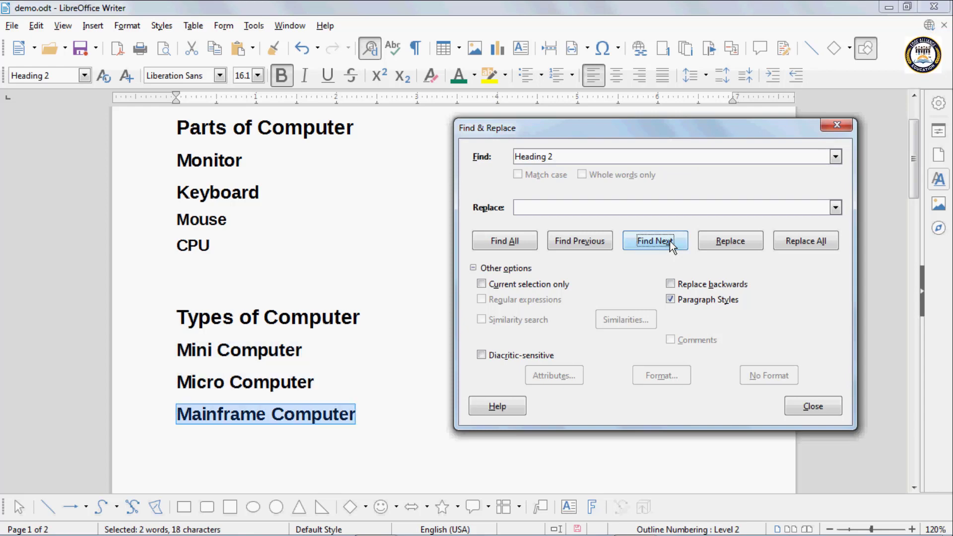
pyautogui.click(670, 241)
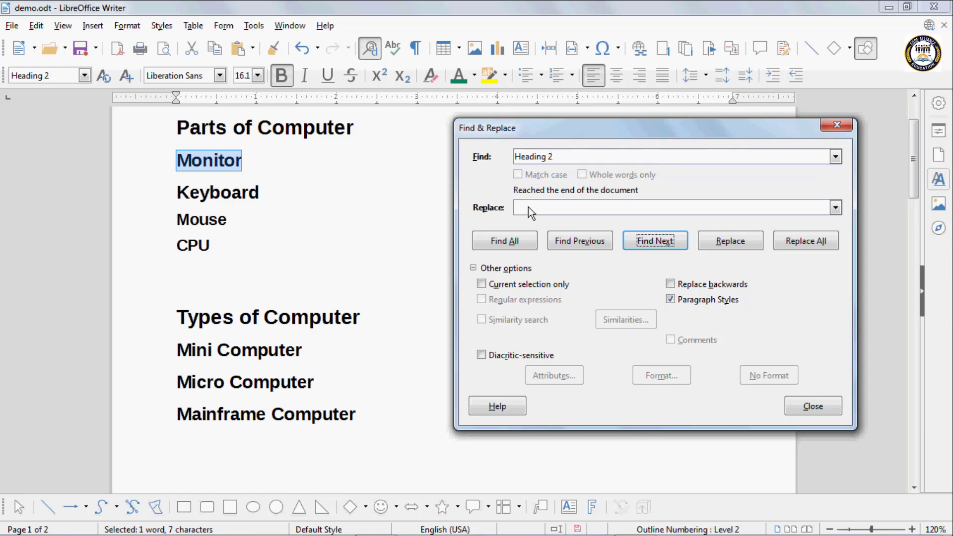
# Set Heading 4 as the replacement style, replace Monitor and Keyboard, then Replace All the remaining 3
pyautogui.click(836, 208)
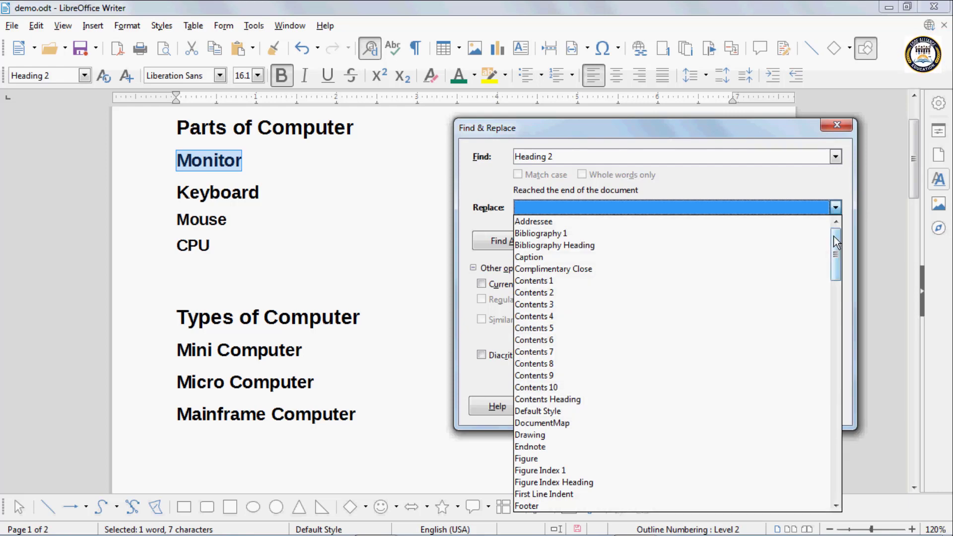
pyautogui.moveTo(840, 243); pyautogui.dragTo(843, 305)
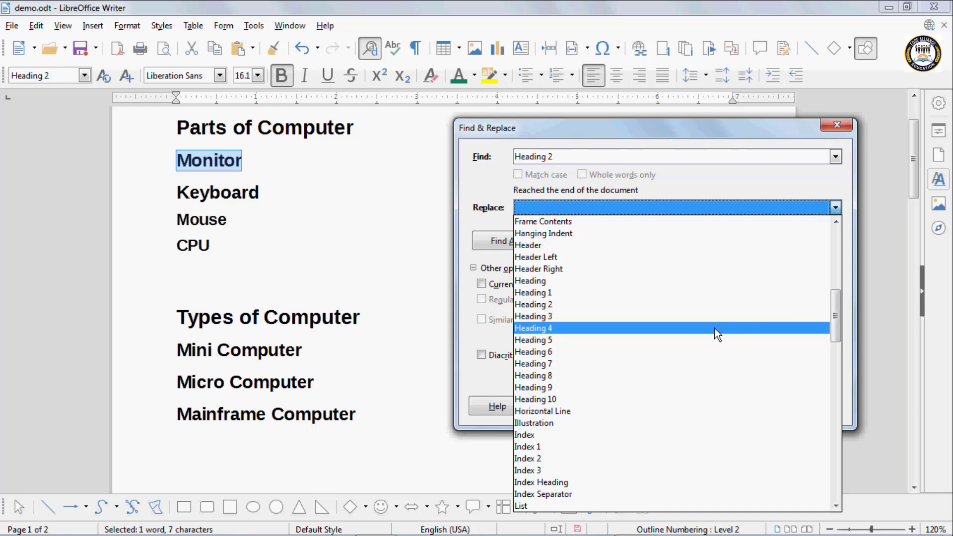
pyautogui.click(546, 330)
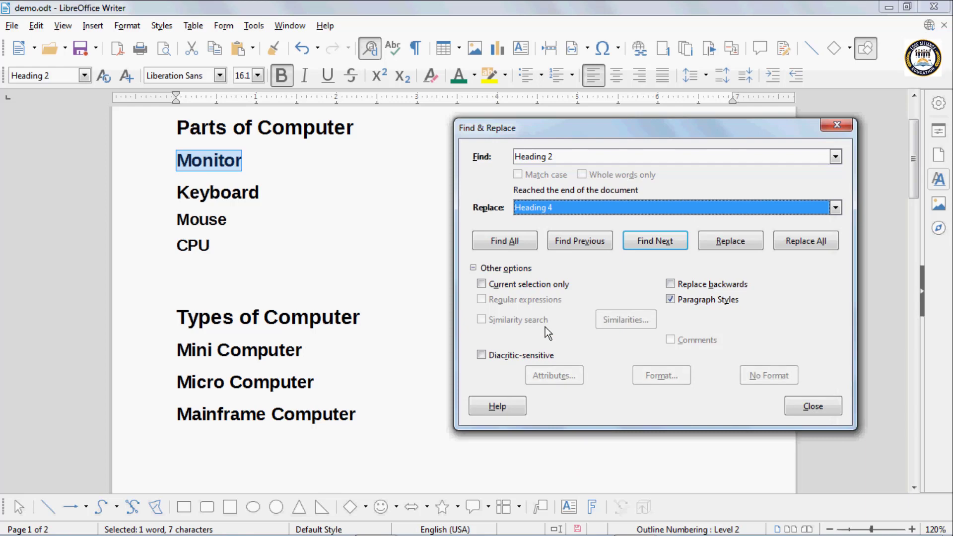
pyautogui.click(741, 243)
pyautogui.click(743, 242)
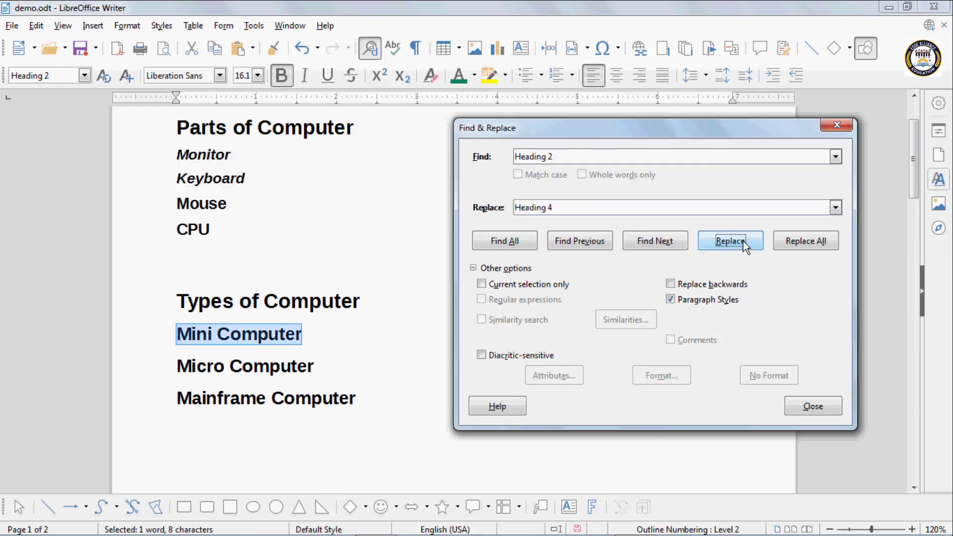
pyautogui.click(794, 240)
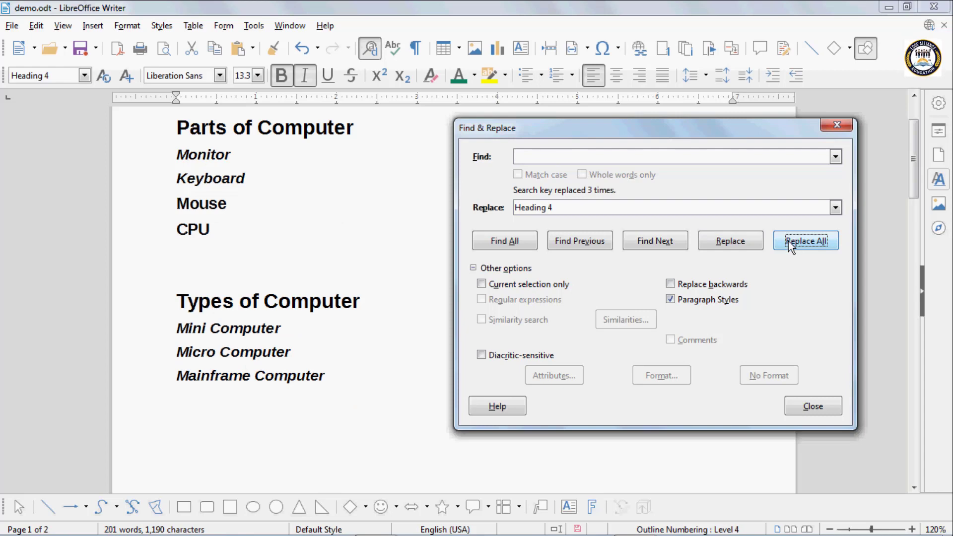
# Untick Paragraph Styles and close the Find & Replace dialog
pyautogui.click(671, 300)
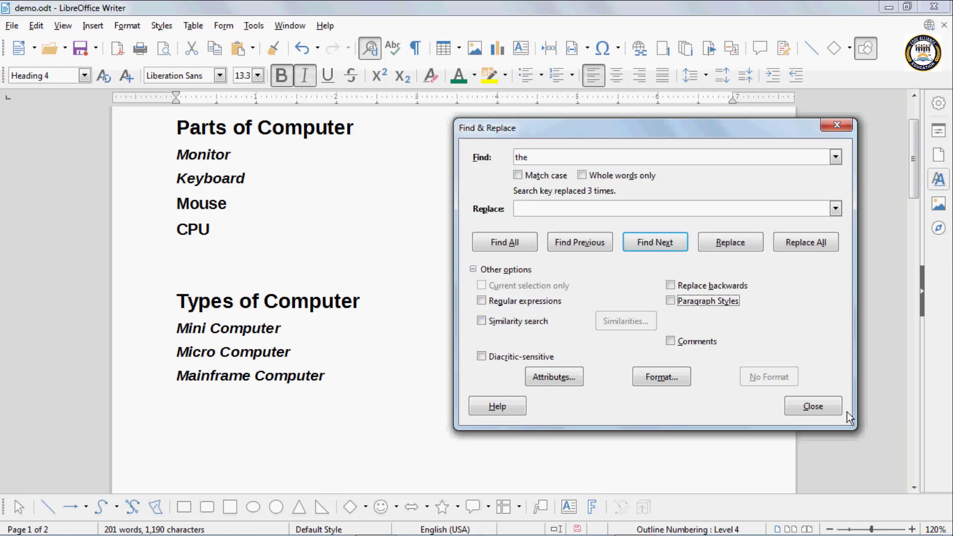
pyautogui.click(814, 407)
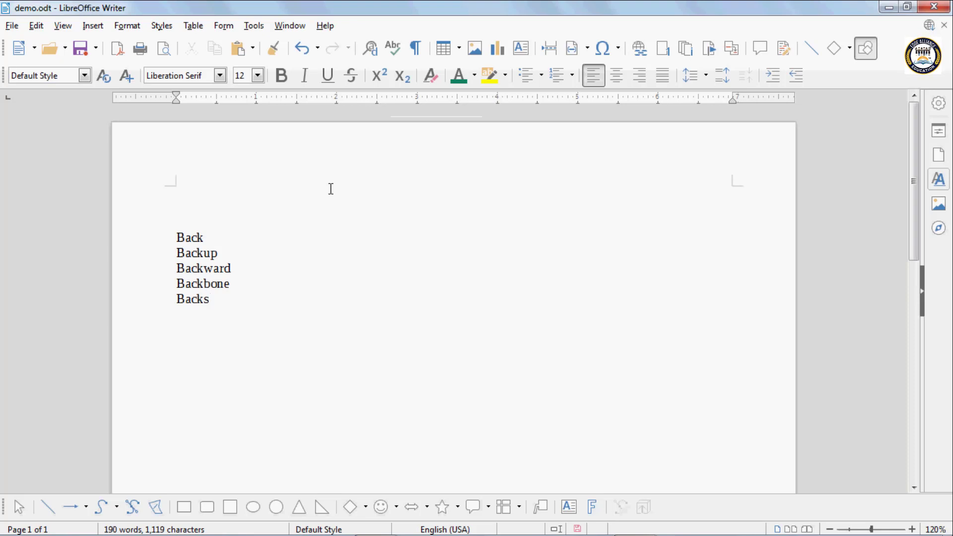
# Open Find & Replace searching for 'Back' and bring up the Similarities settings
pyautogui.click(369, 54)
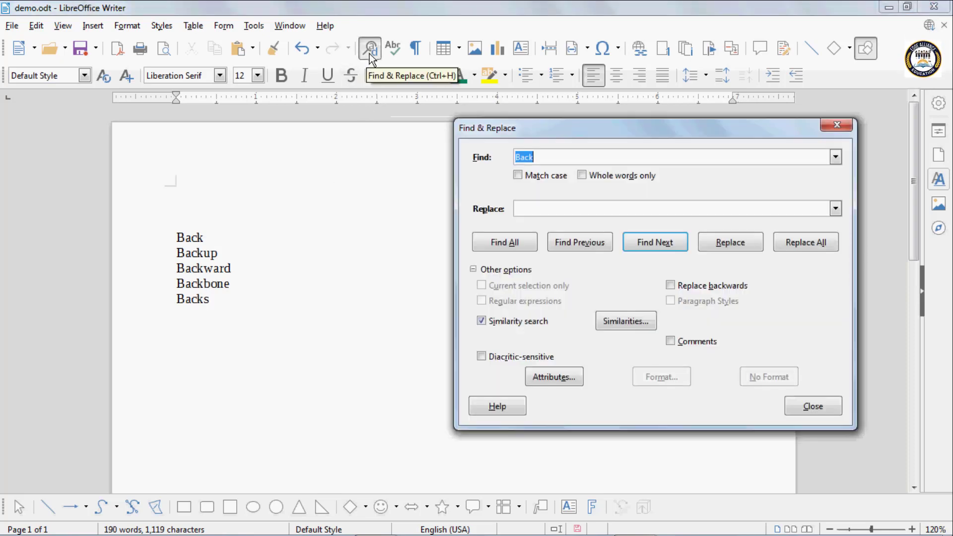
pyautogui.click(615, 325)
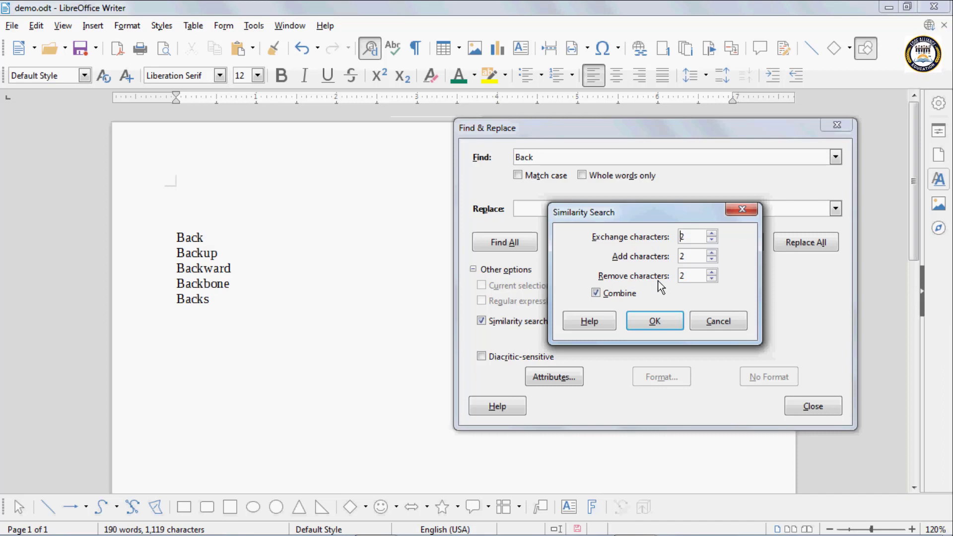
# Set exchanged, added and removed characters all to 0 in the similarity settings
pyautogui.click(712, 240)
pyautogui.click(712, 241)
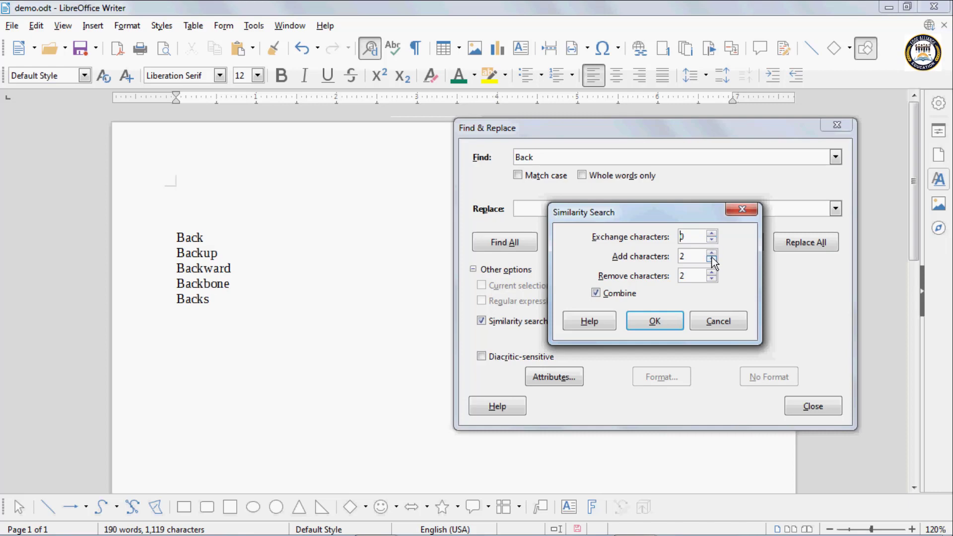
pyautogui.click(712, 259)
pyautogui.click(712, 260)
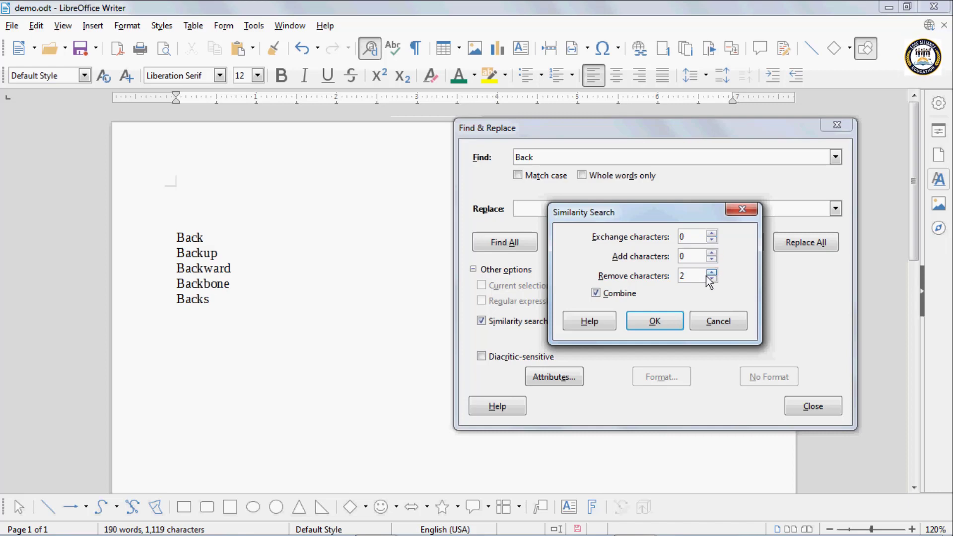
pyautogui.click(712, 278)
pyautogui.click(712, 279)
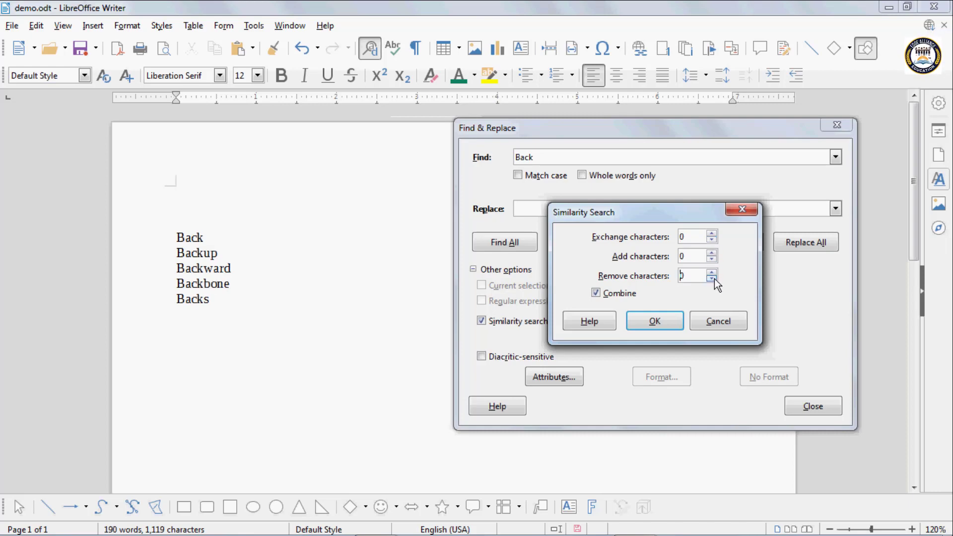
pyautogui.click(660, 323)
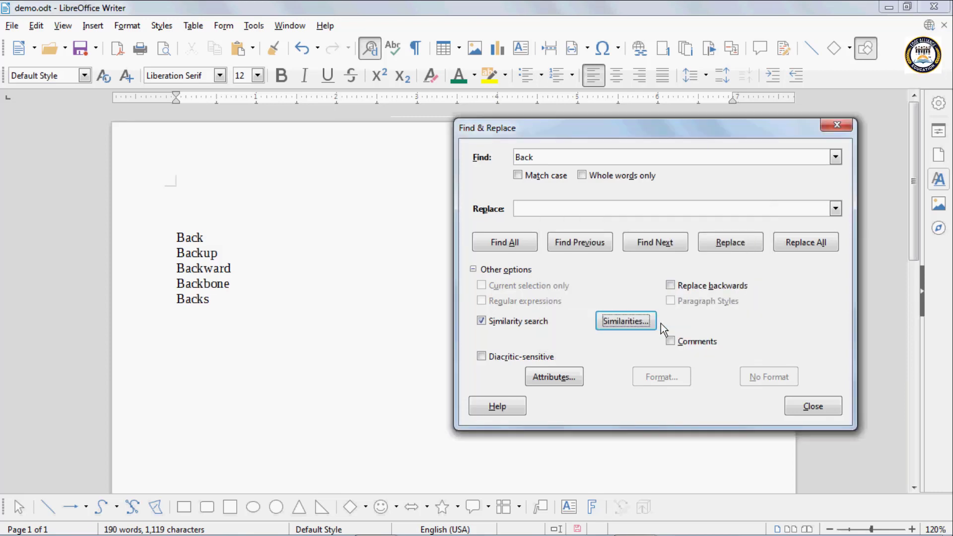
# Retype 'Back' as the search text and find it, landing on the first word Back
pyautogui.doubleClick(547, 157)
pyautogui.press('BackSpace')
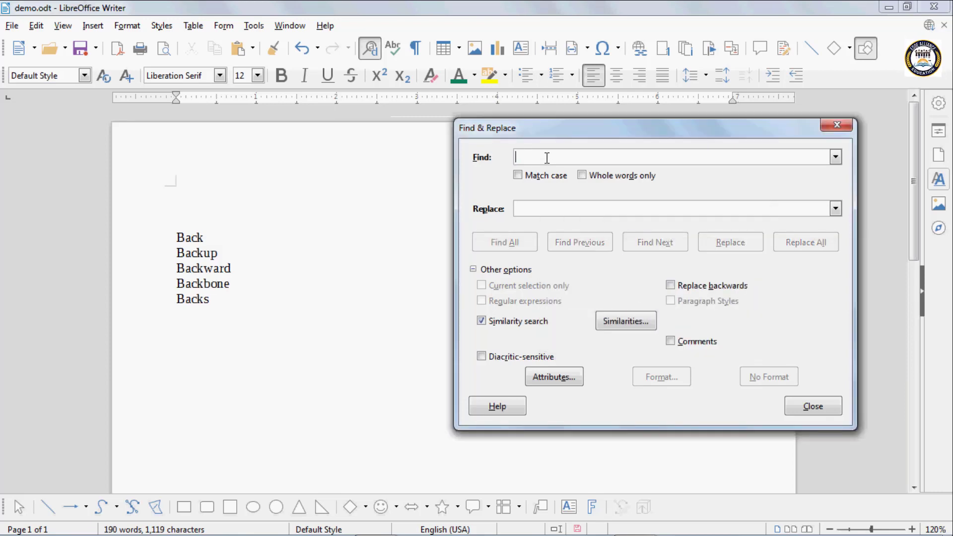
pyautogui.write('B')
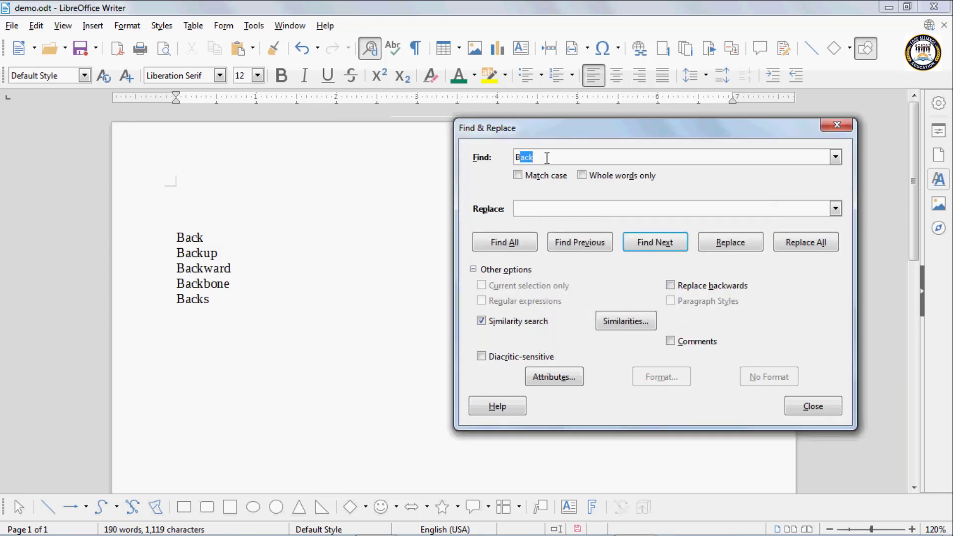
pyautogui.write('ack')
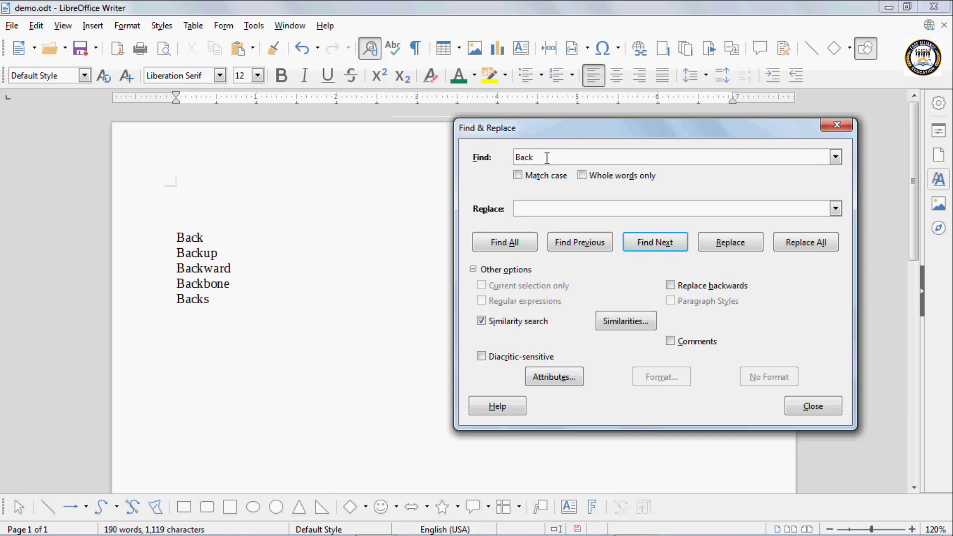
pyautogui.click(641, 244)
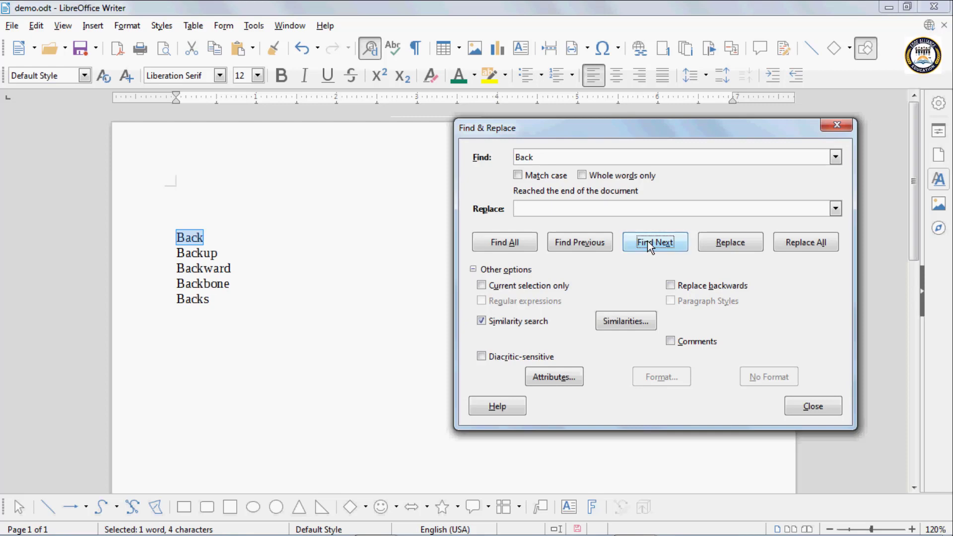
# Allow 1 added character in similarity search for 'Back', find 'Backs', and reopen the settings
pyautogui.click(634, 323)
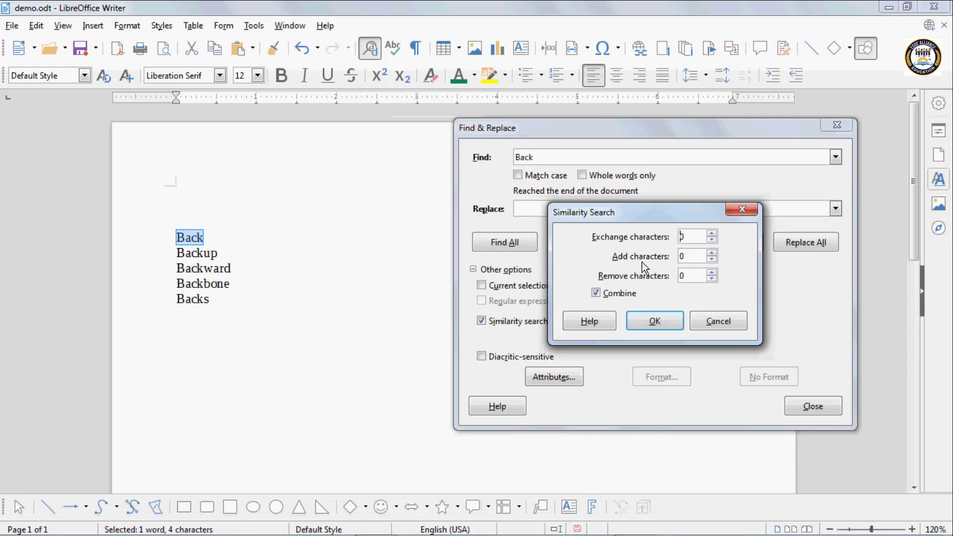
pyautogui.click(713, 253)
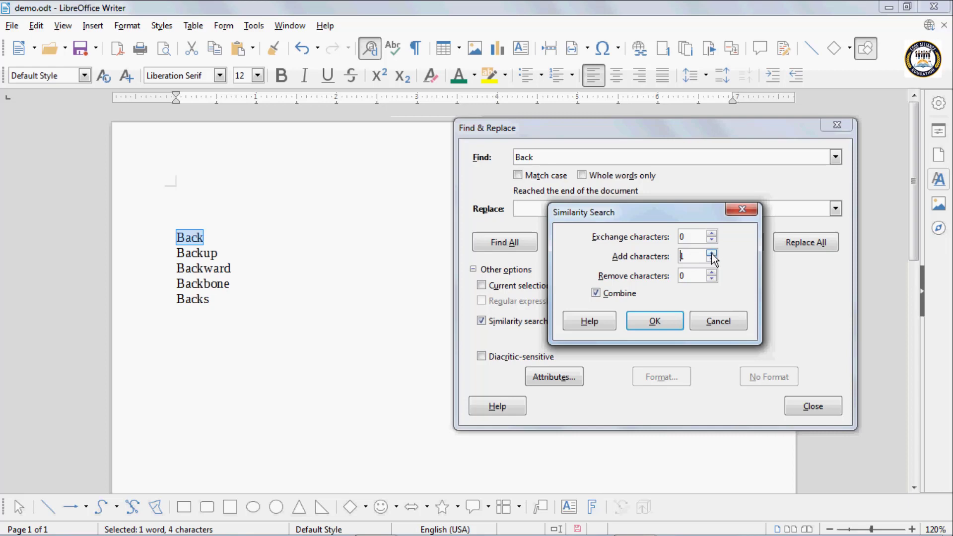
pyautogui.click(664, 318)
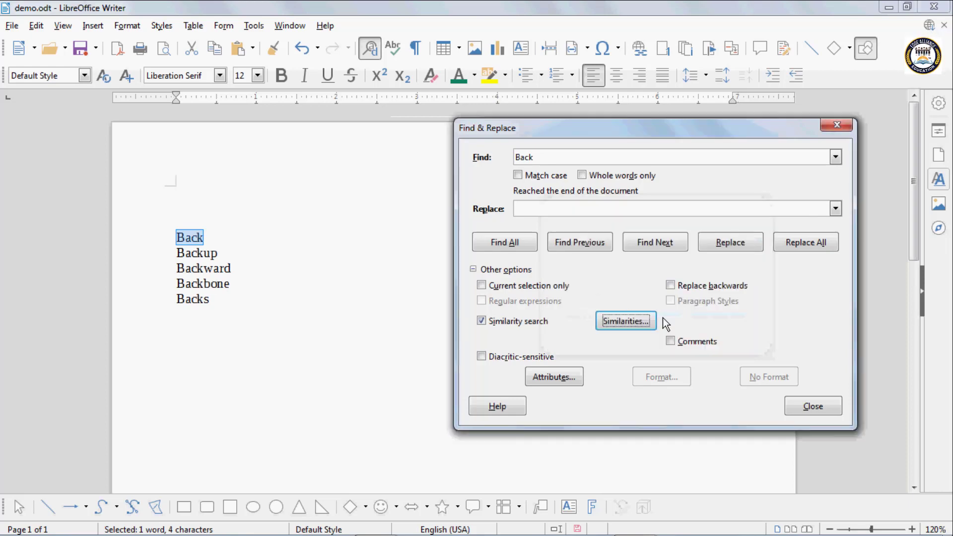
pyautogui.click(650, 244)
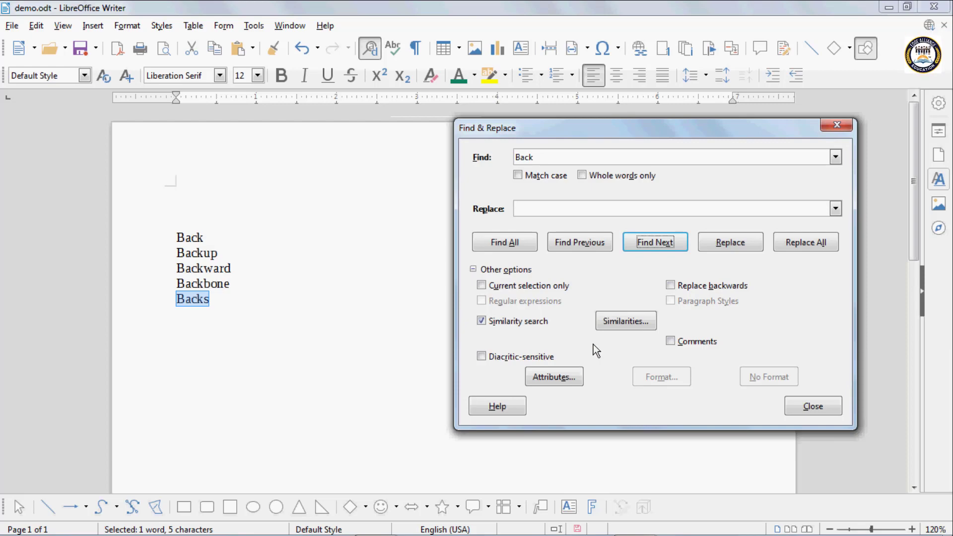
pyautogui.click(550, 158)
pyautogui.click(549, 159)
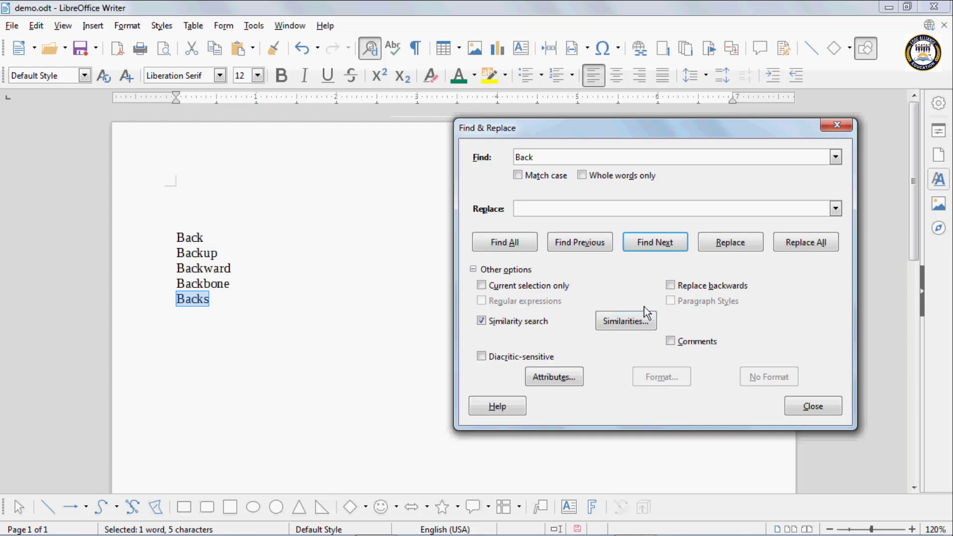
pyautogui.click(626, 322)
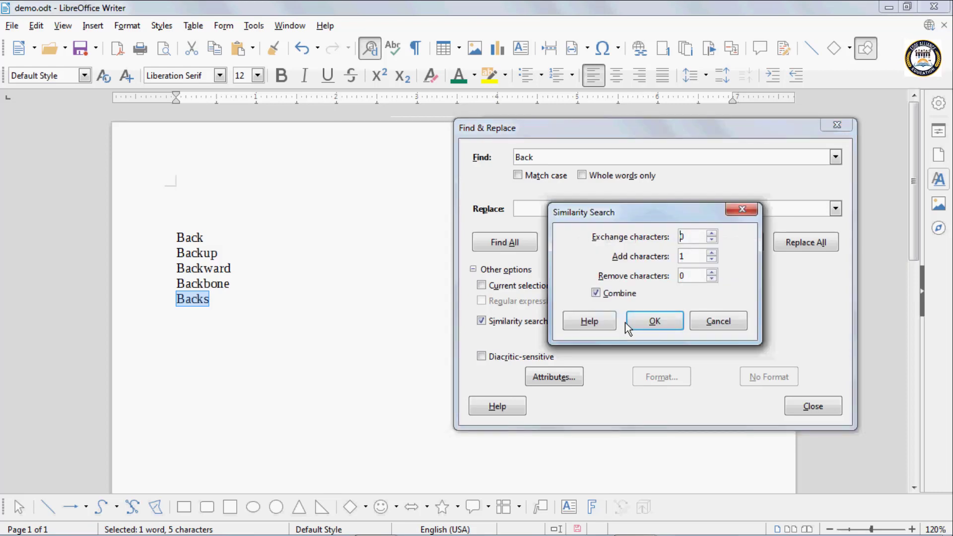
# Change the similarity settings to allow 2 added characters when searching for 'Back'
pyautogui.click(712, 253)
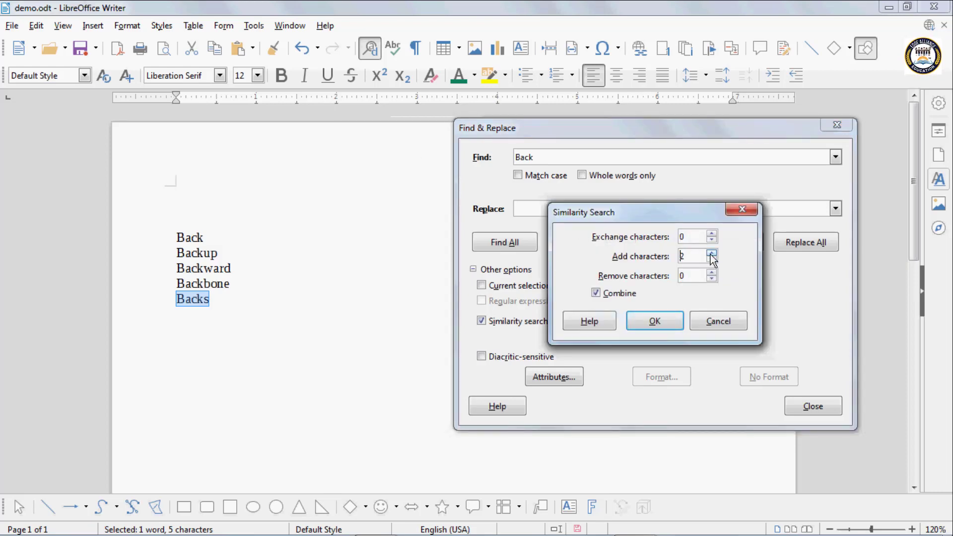
pyautogui.click(655, 322)
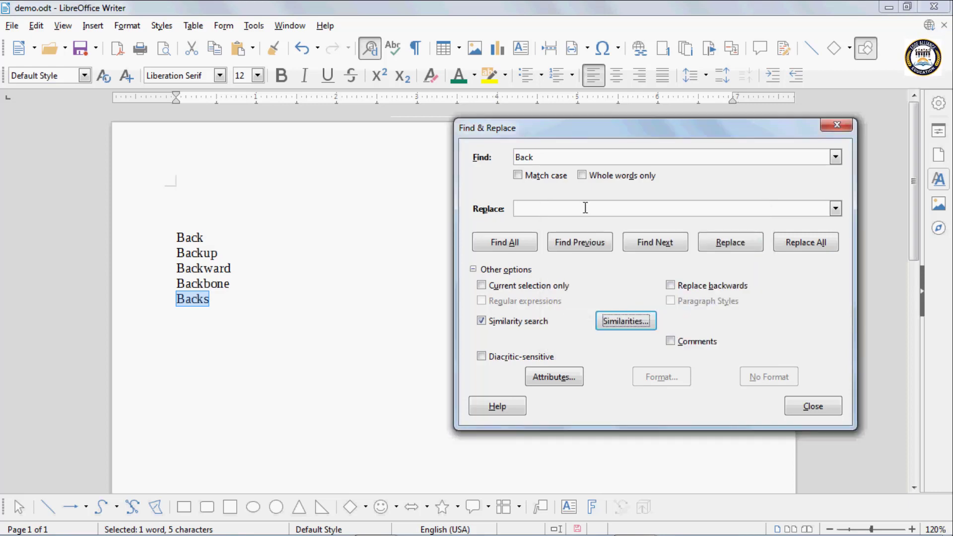
pyautogui.click(556, 159)
pyautogui.click(556, 158)
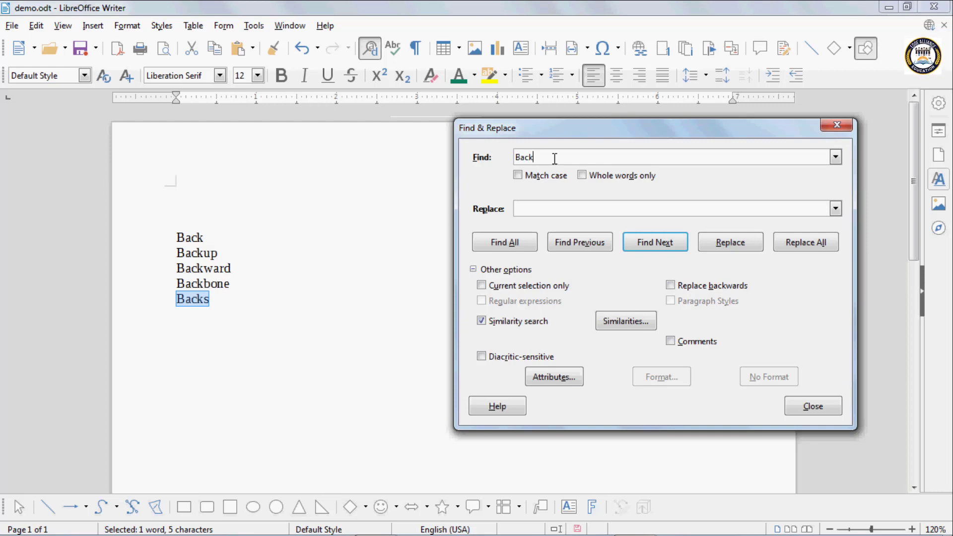
# Step through similar matches such as Backup and Backs, then cancel the reopened similarity settings
pyautogui.click(653, 243)
pyautogui.click(654, 242)
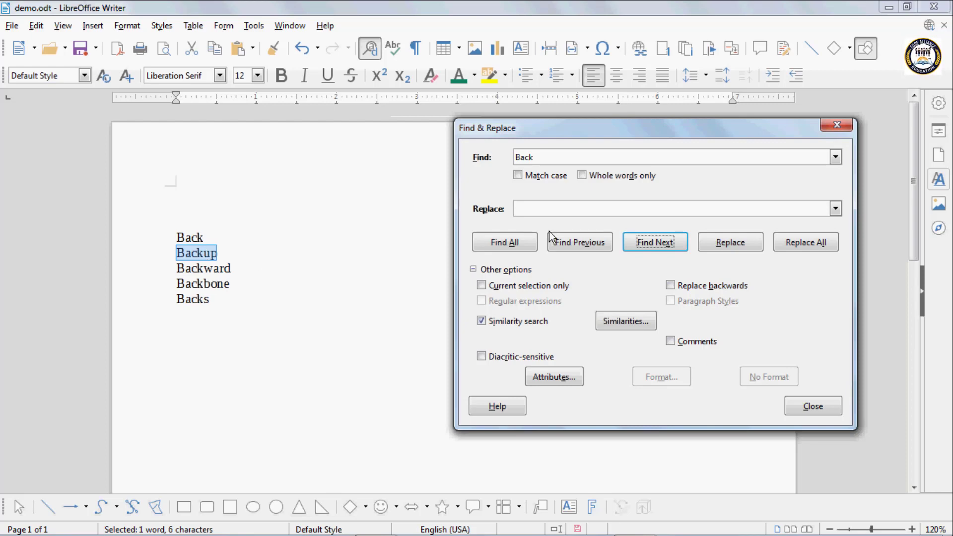
pyautogui.click(660, 246)
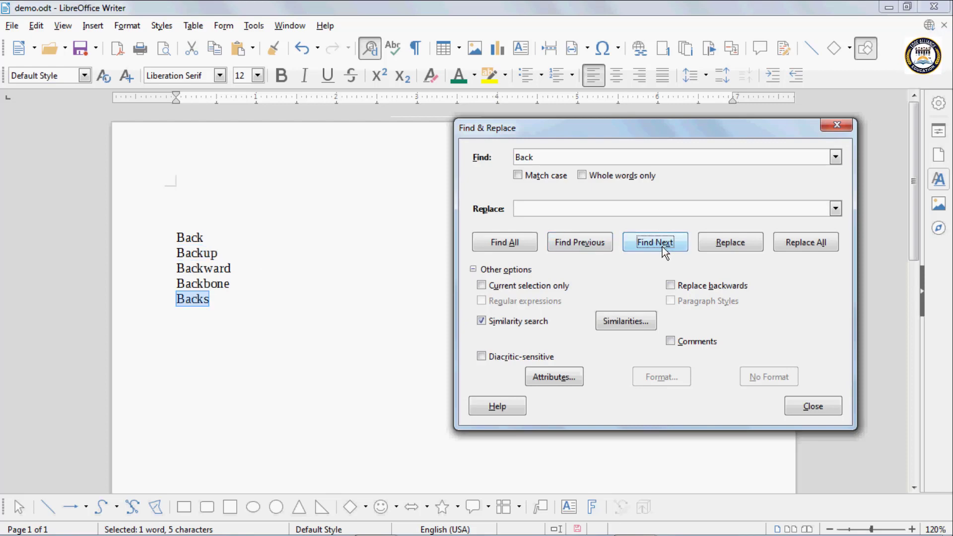
pyautogui.click(633, 322)
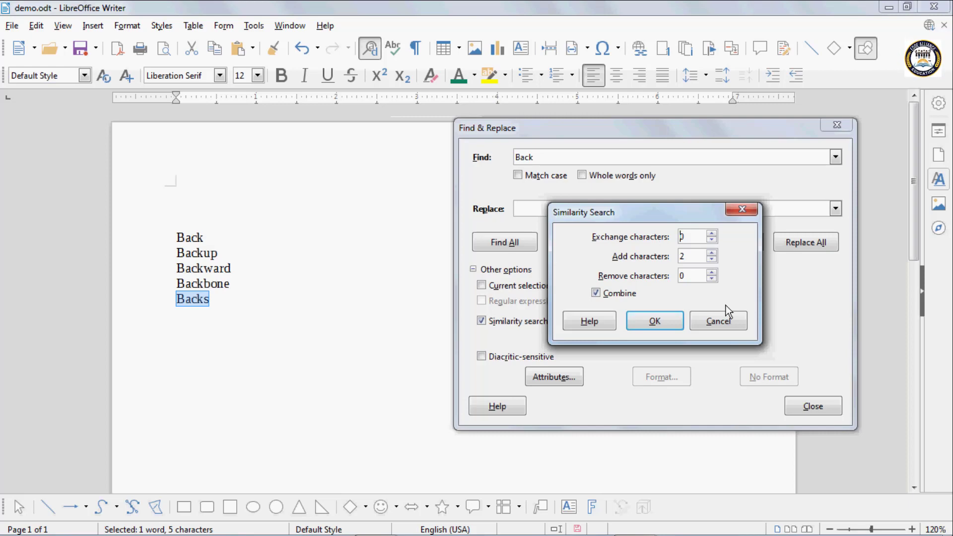
pyautogui.click(710, 320)
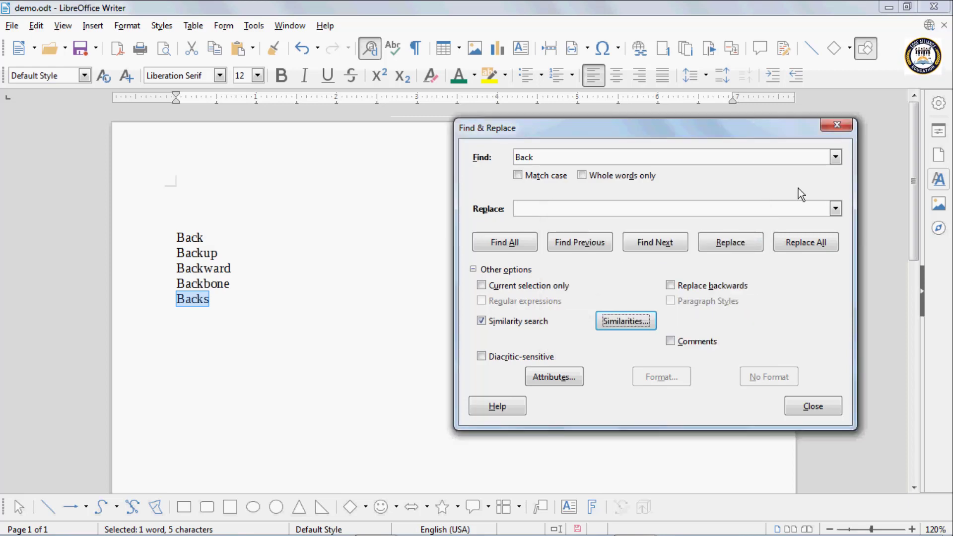
# Restart Find & Replace for the Back, Jack, Each, Bank list with Similarity search enabled and its settings shown
pyautogui.click(840, 126)
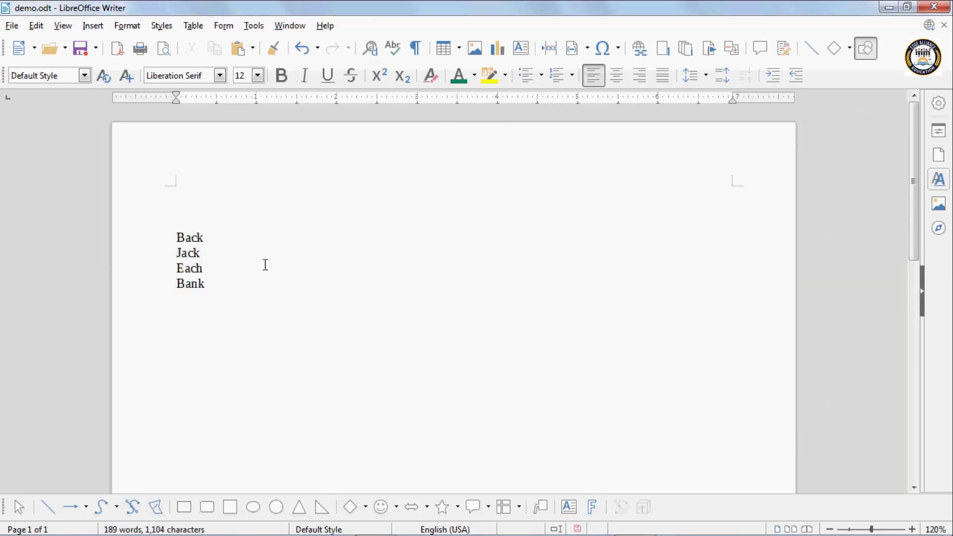
pyautogui.click(379, 50)
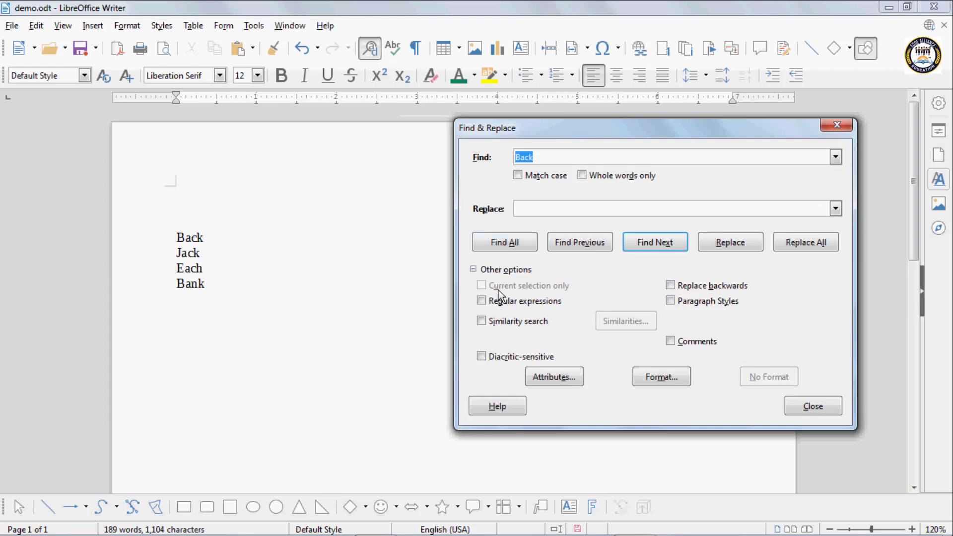
pyautogui.click(482, 321)
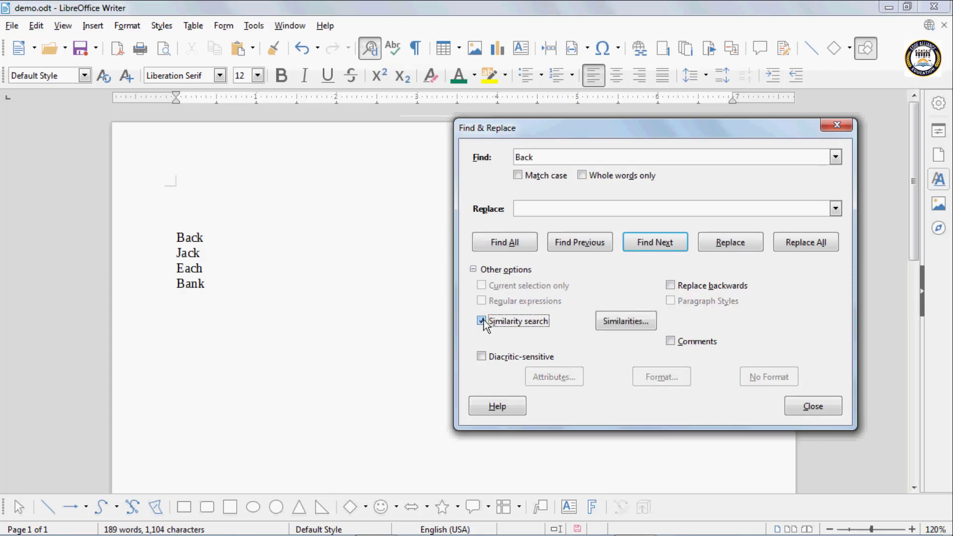
pyautogui.click(627, 322)
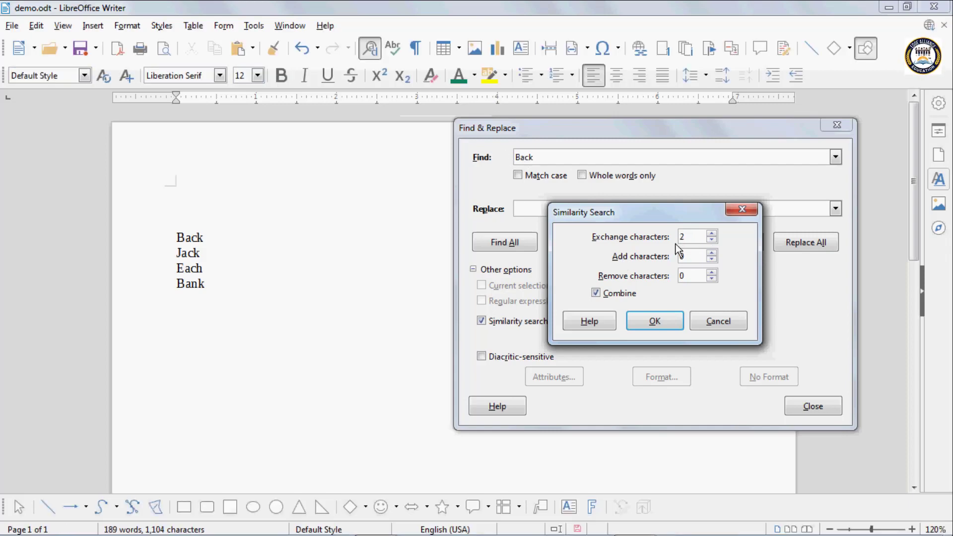
# Allow 1 exchanged character and step through the 'Back' matches Back, Jack and Bank
pyautogui.click(712, 240)
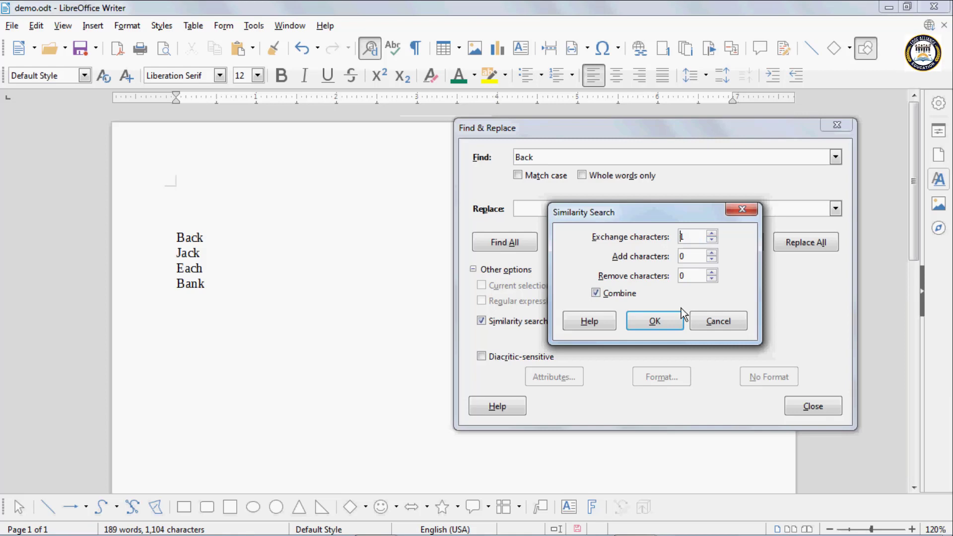
pyautogui.click(667, 317)
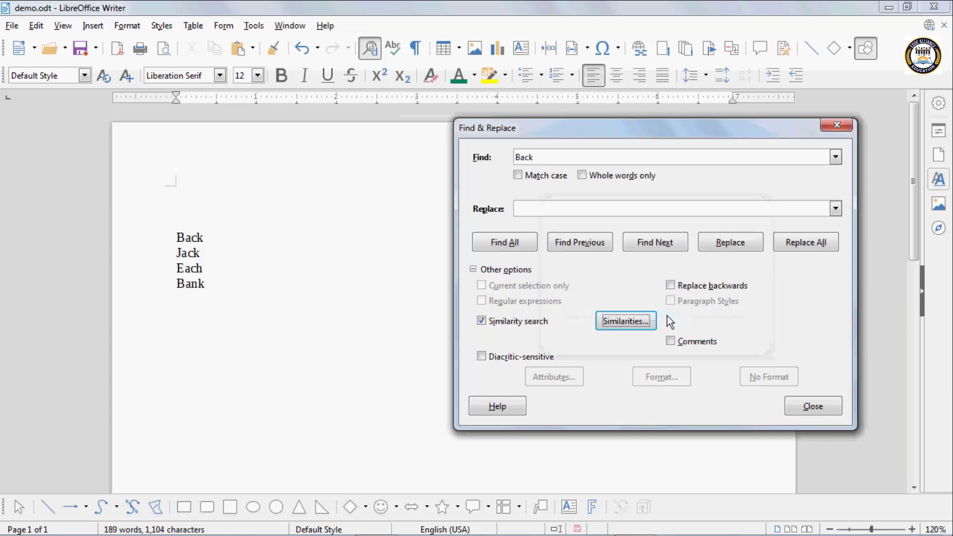
pyautogui.click(547, 156)
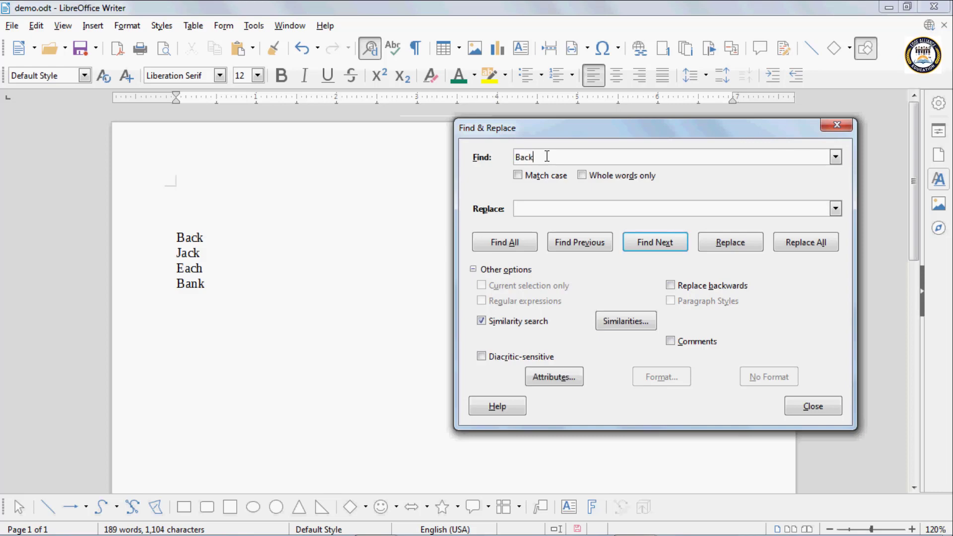
pyautogui.click(648, 242)
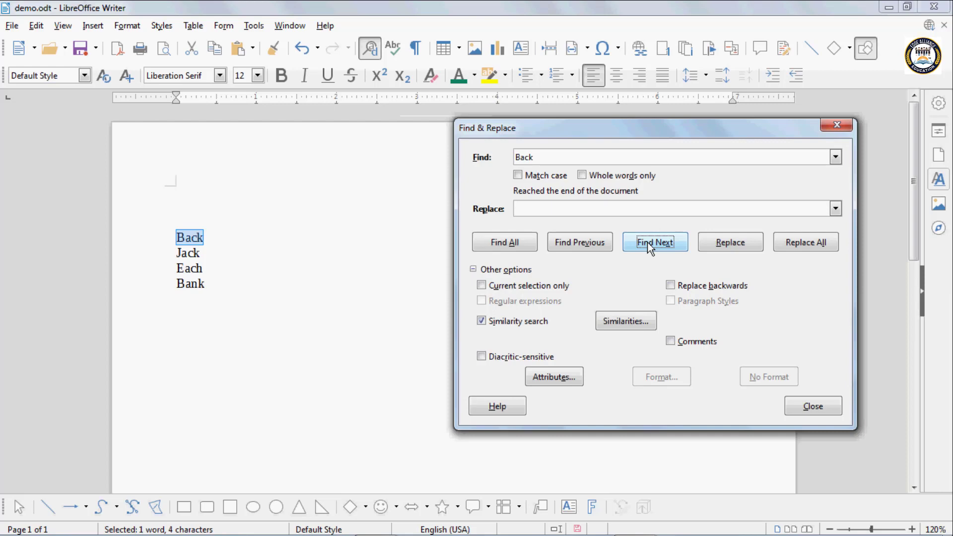
pyautogui.click(648, 243)
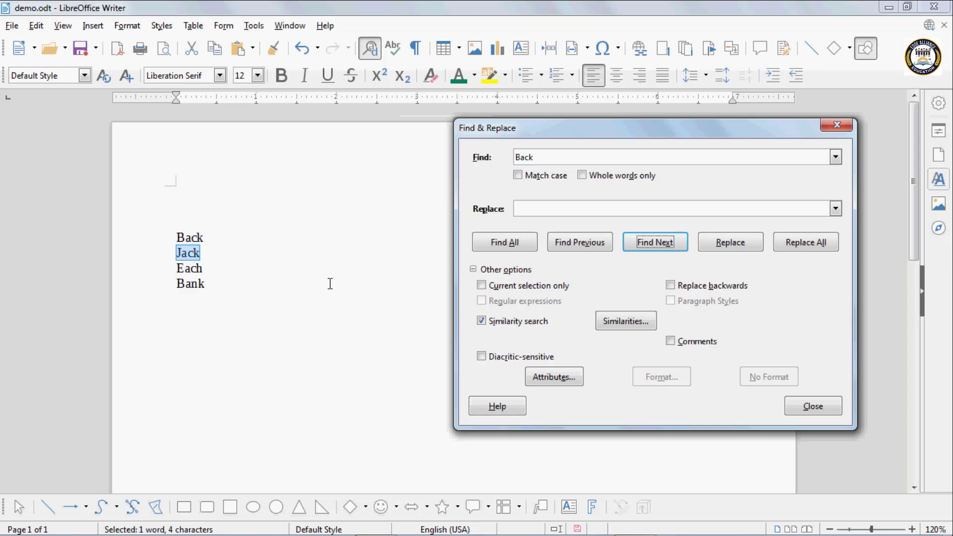
pyautogui.click(650, 245)
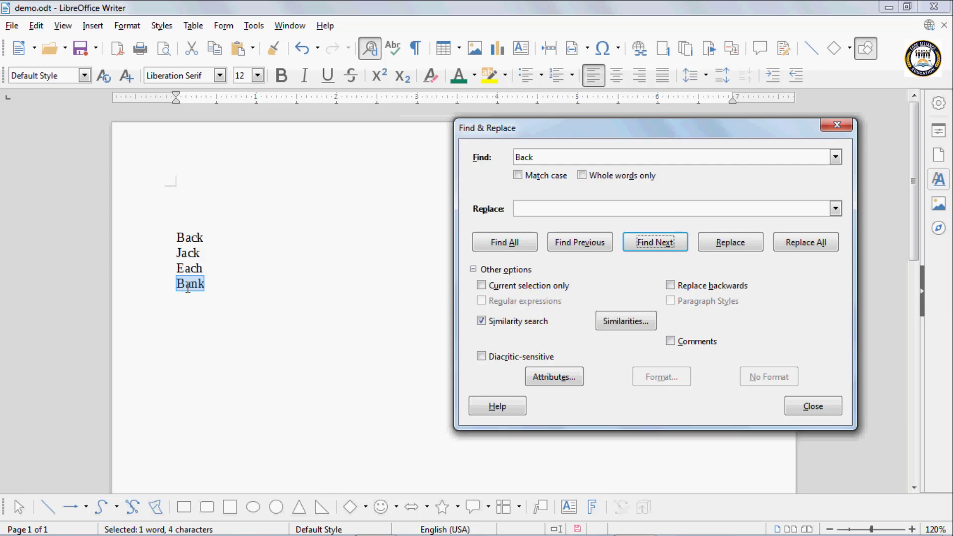
# With 1 exchanged character allowed, step through the matches Back, Jack and Each
pyautogui.click(626, 321)
pyautogui.click(713, 234)
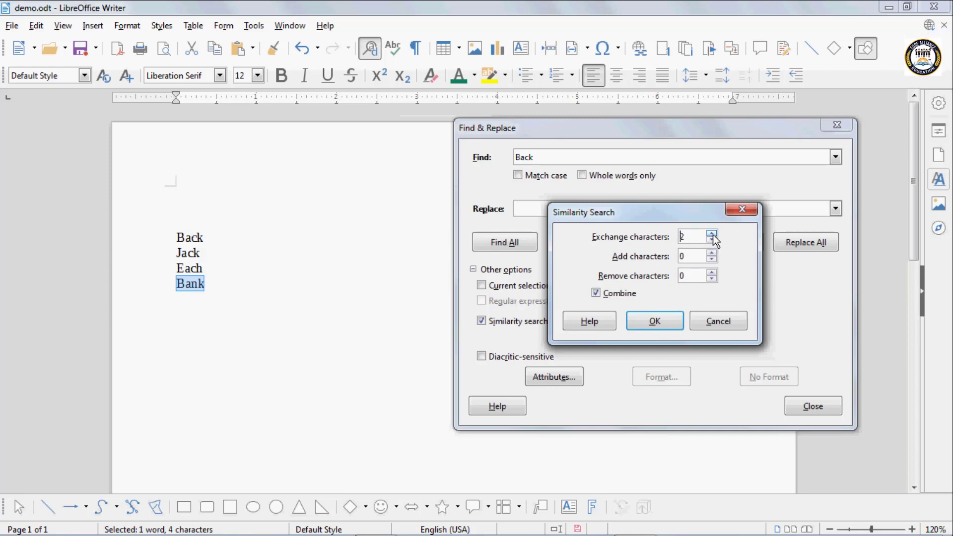
pyautogui.click(663, 322)
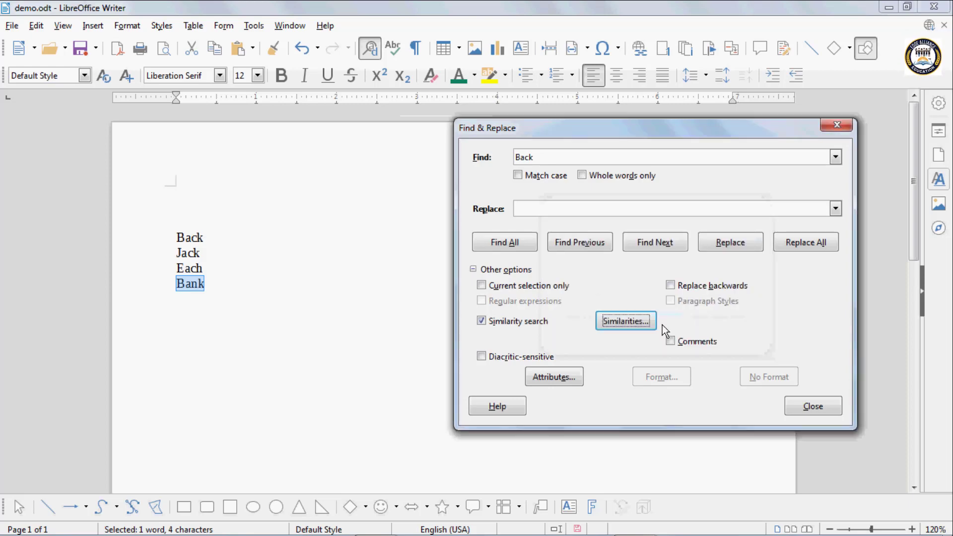
pyautogui.click(656, 243)
pyautogui.click(656, 243)
pyautogui.click(656, 243)
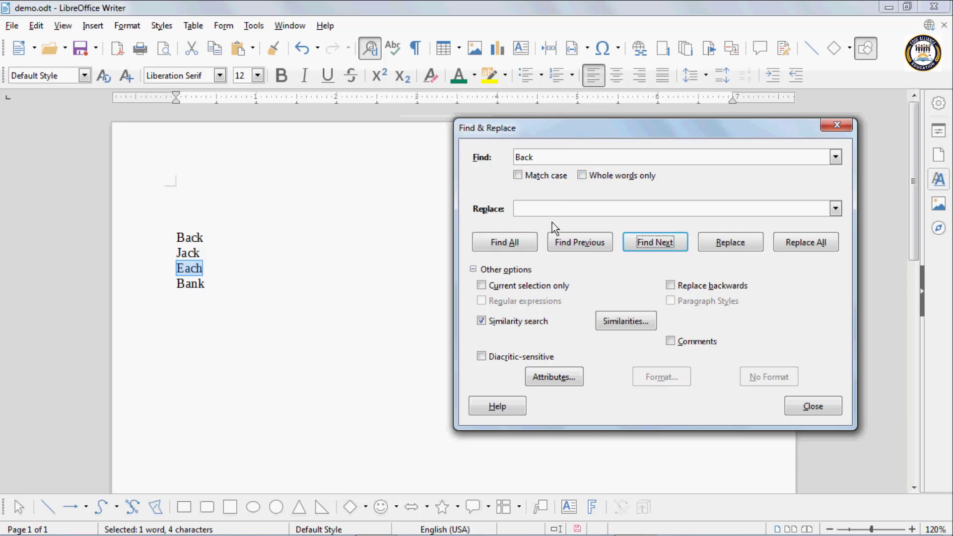
# Reset exchanged characters to 0 and close Find & Replace
pyautogui.click(621, 320)
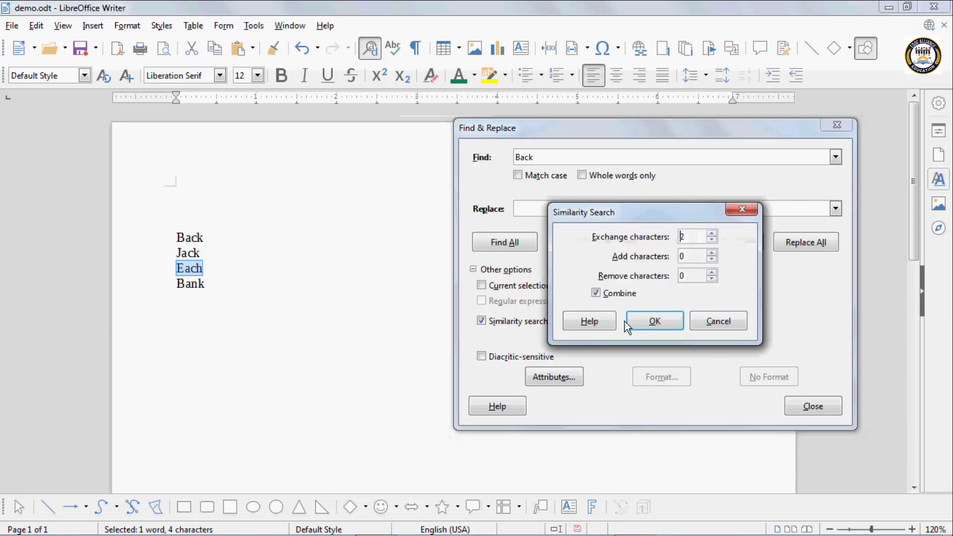
pyautogui.click(712, 241)
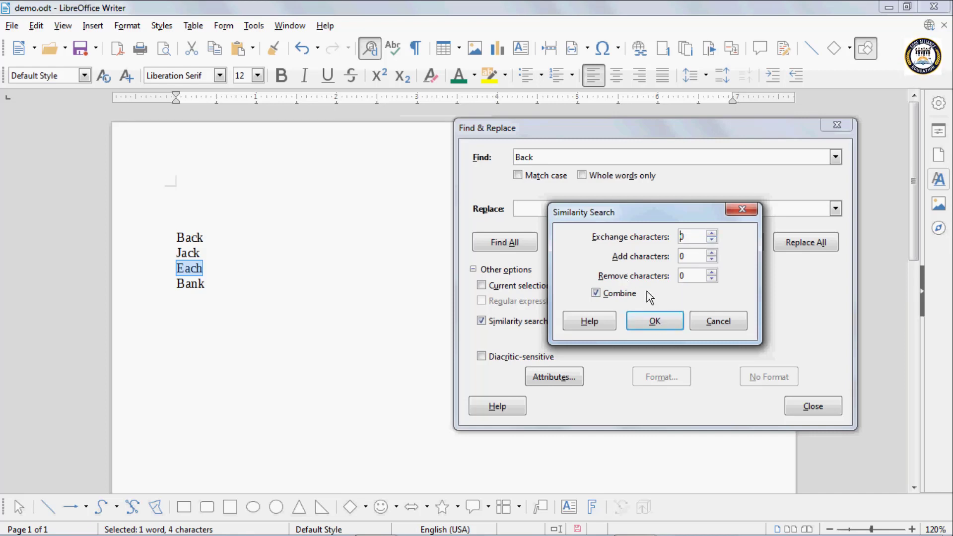
pyautogui.click(655, 322)
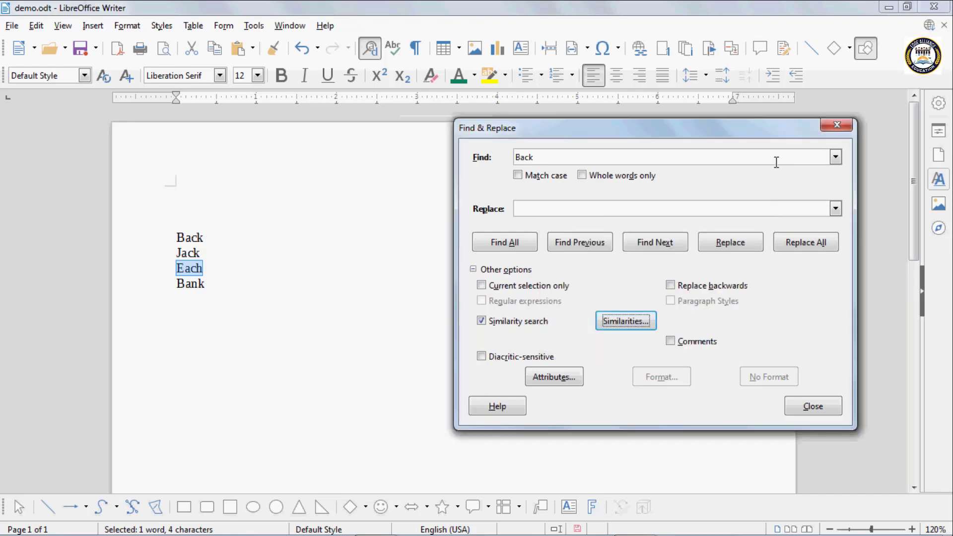
pyautogui.click(838, 126)
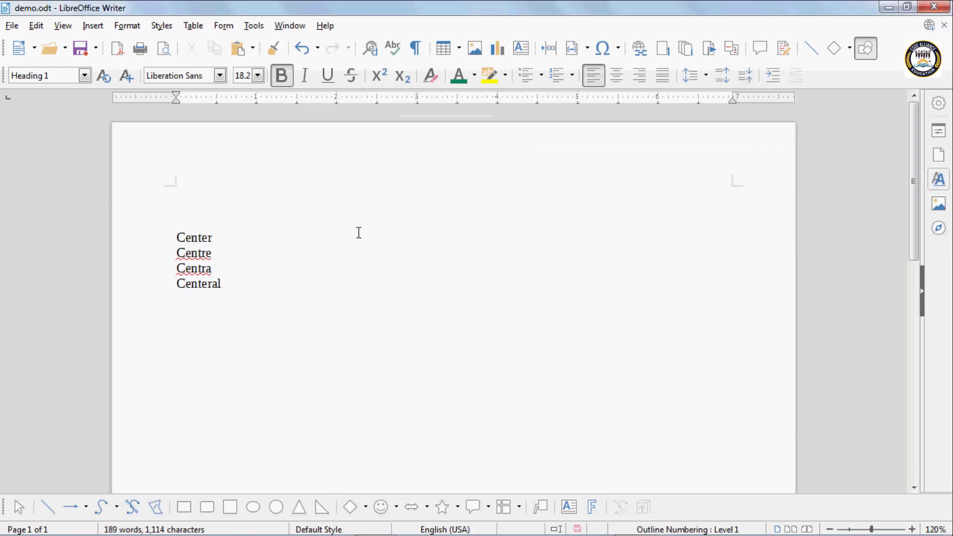
# Allow 1 removed character for 'Central', find 'Centra', and reconfirm the similarity settings unchanged
pyautogui.click(374, 54)
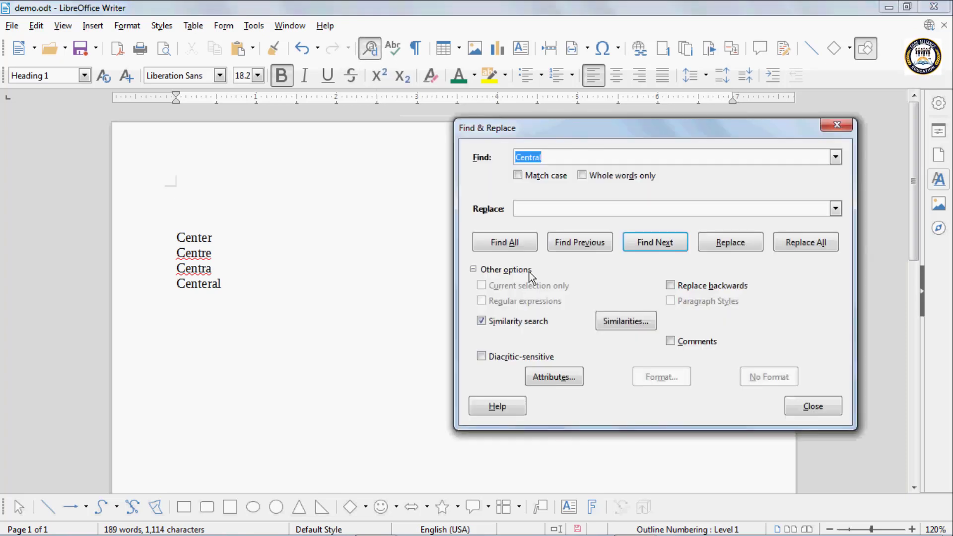
pyautogui.click(622, 320)
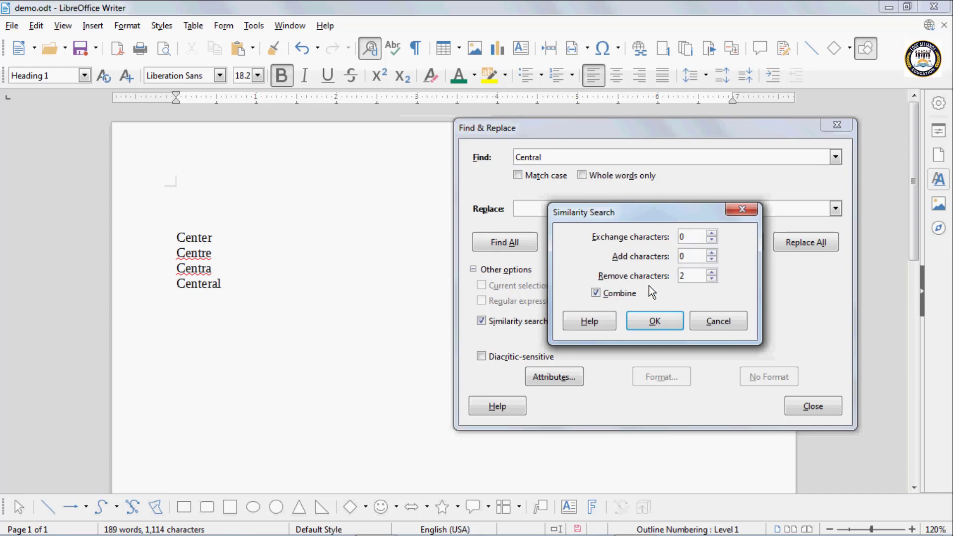
pyautogui.click(712, 279)
pyautogui.click(657, 320)
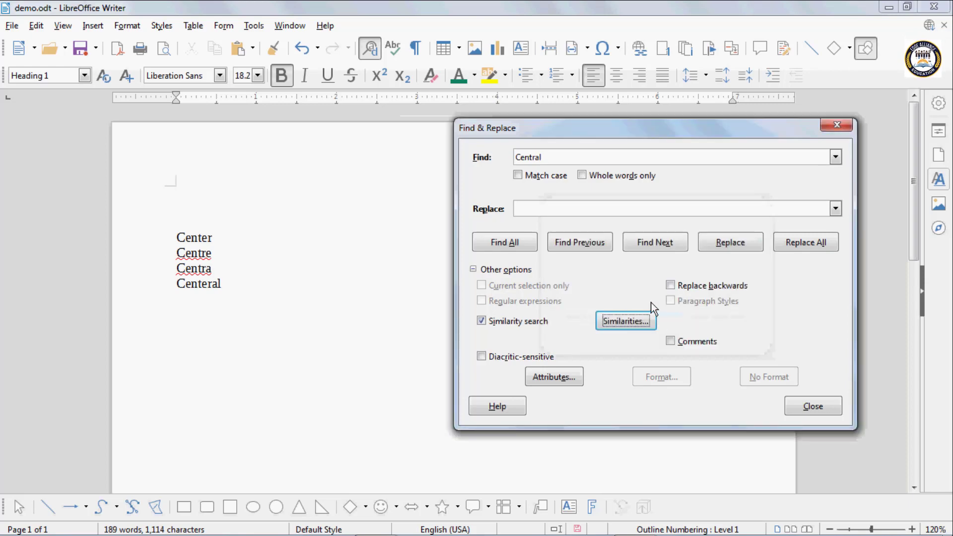
pyautogui.click(548, 157)
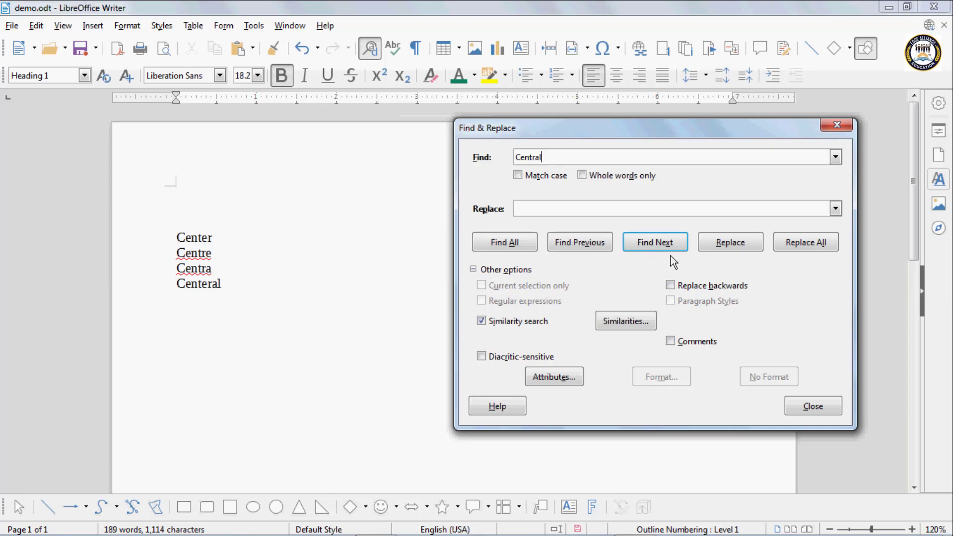
pyautogui.click(655, 243)
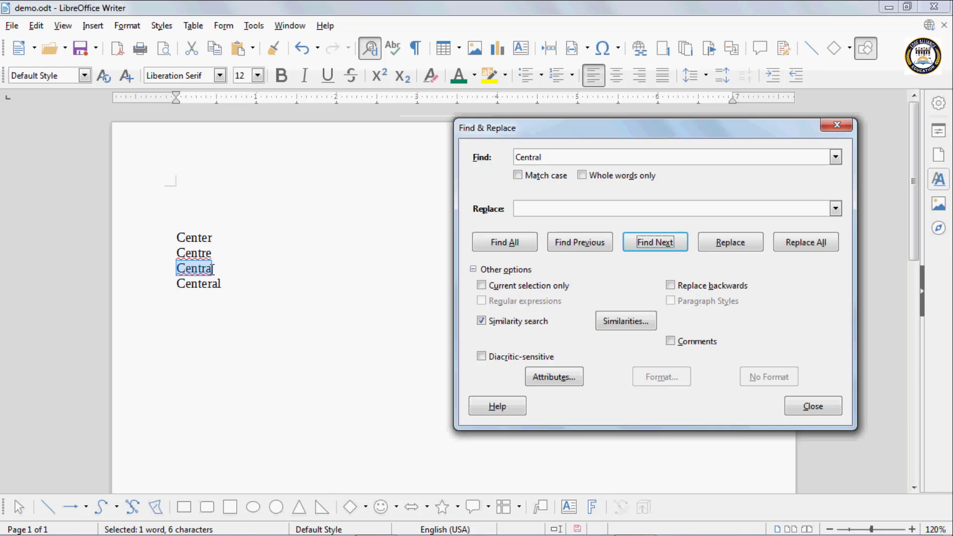
pyautogui.click(648, 323)
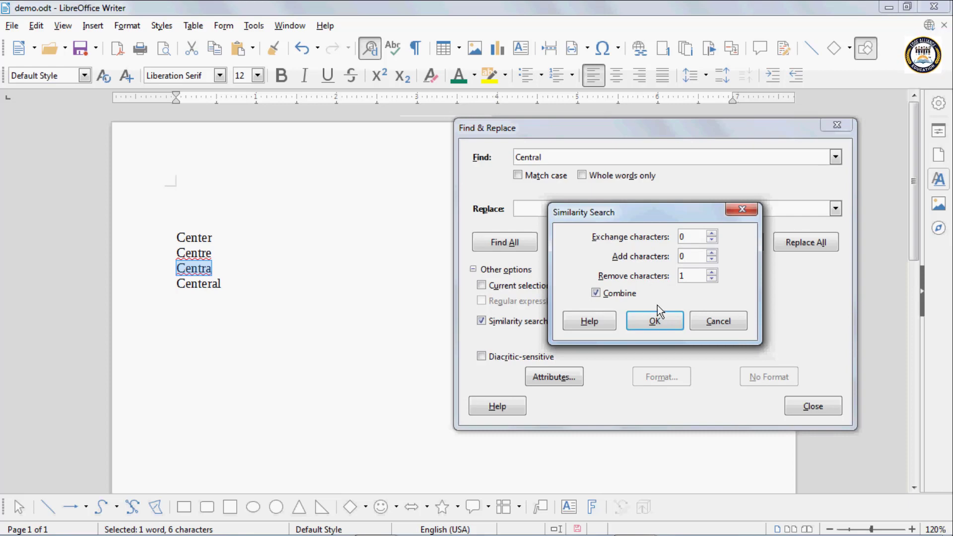
pyautogui.click(660, 320)
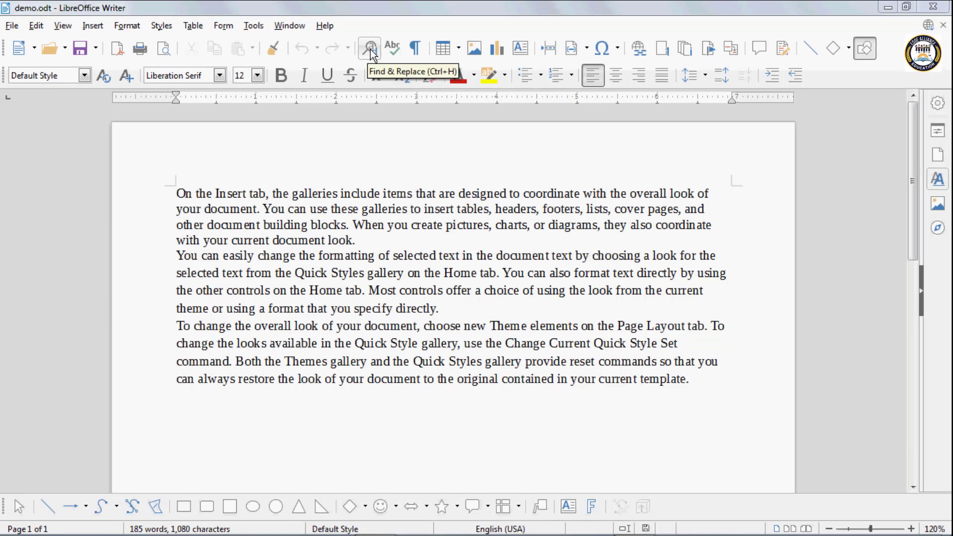
pyautogui.click(370, 50)
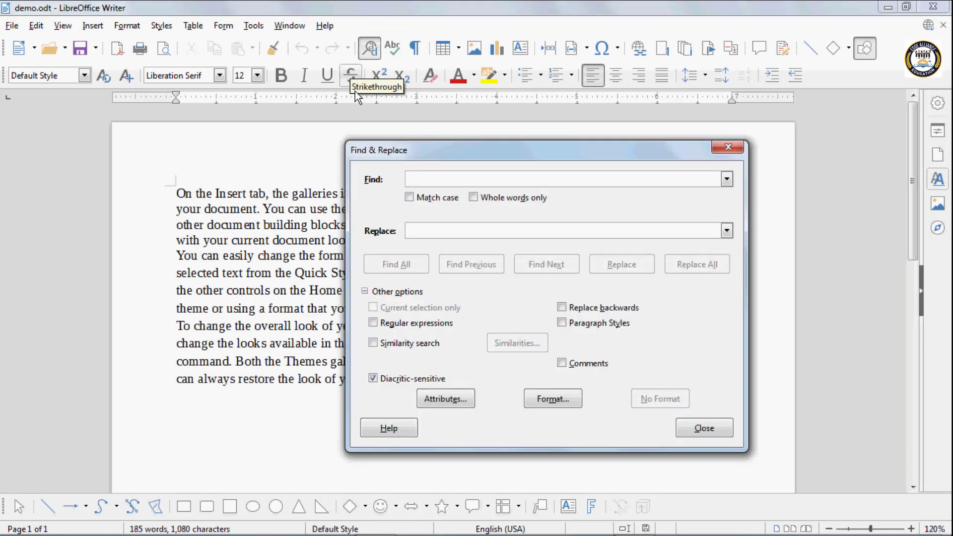
pyautogui.click(414, 185)
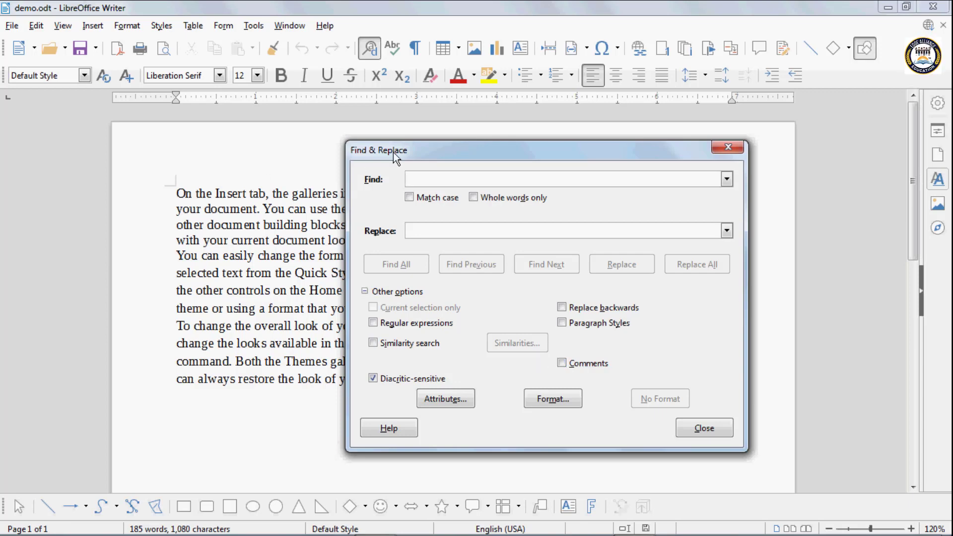
pyautogui.moveTo(393, 153); pyautogui.dragTo(226, 280)
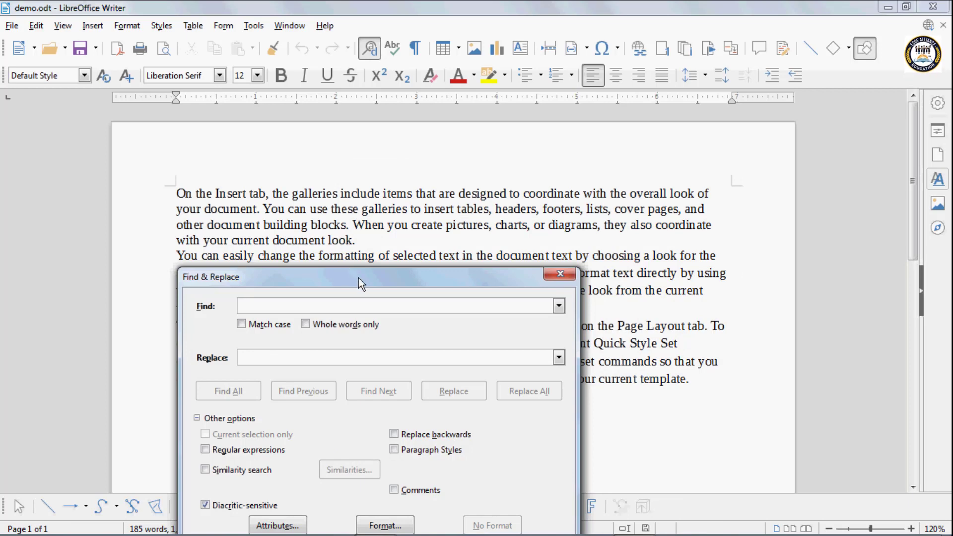
pyautogui.moveTo(359, 278); pyautogui.dragTo(424, 190)
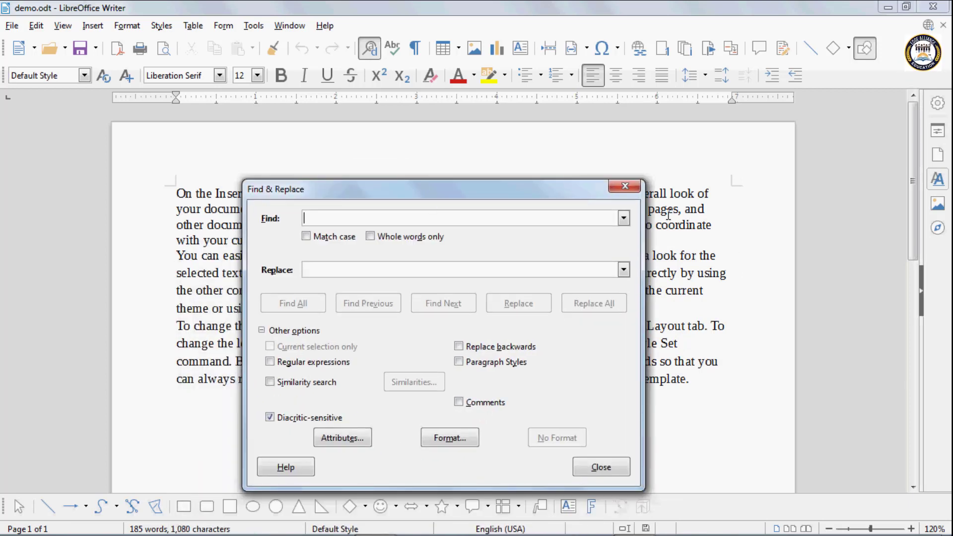
pyautogui.click(625, 188)
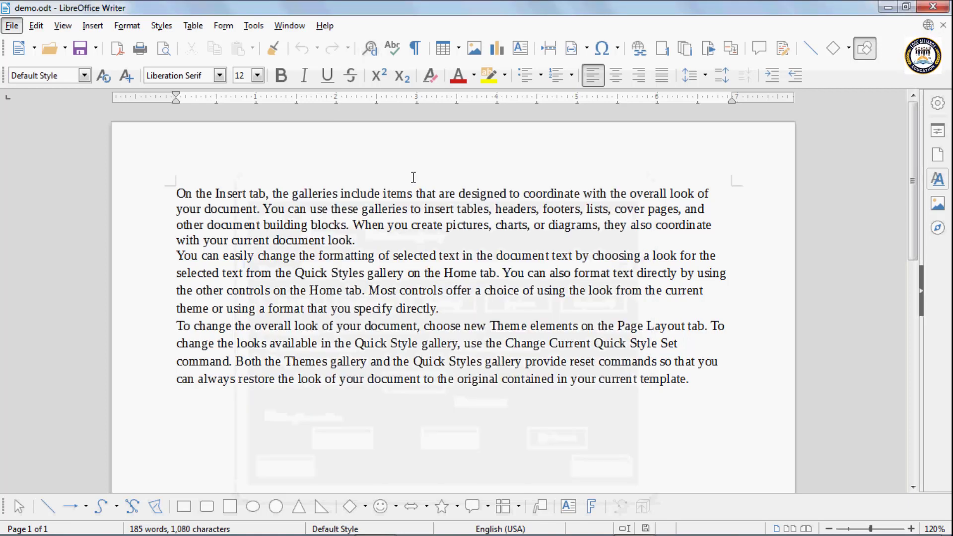
pyautogui.click(339, 193)
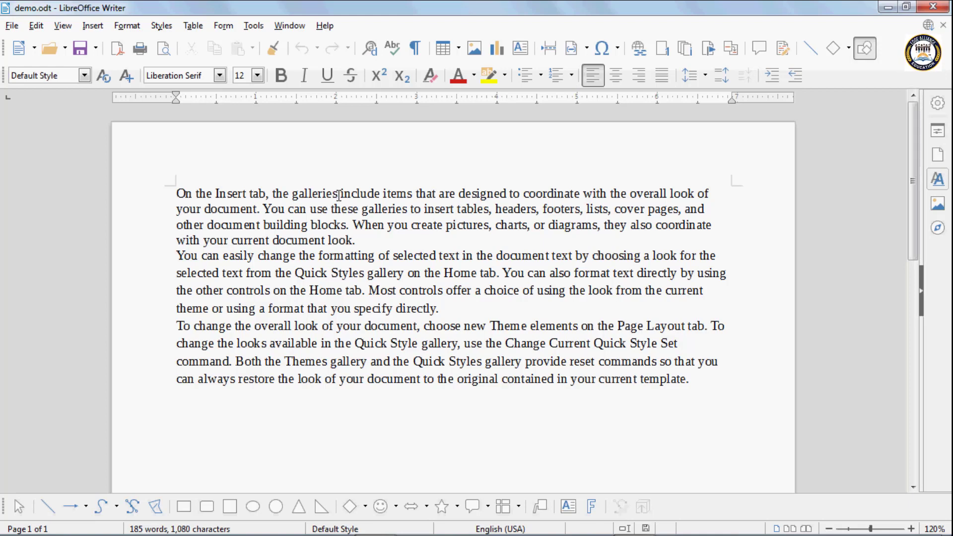
# Add a comment reading 'my new document' at 'galleries' in the first paragraph
pyautogui.click(94, 26)
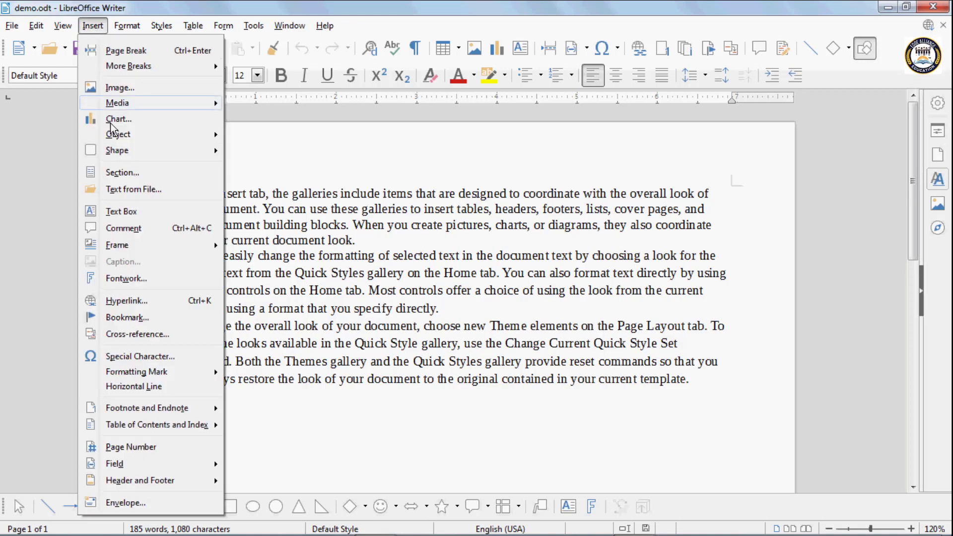
pyautogui.click(123, 227)
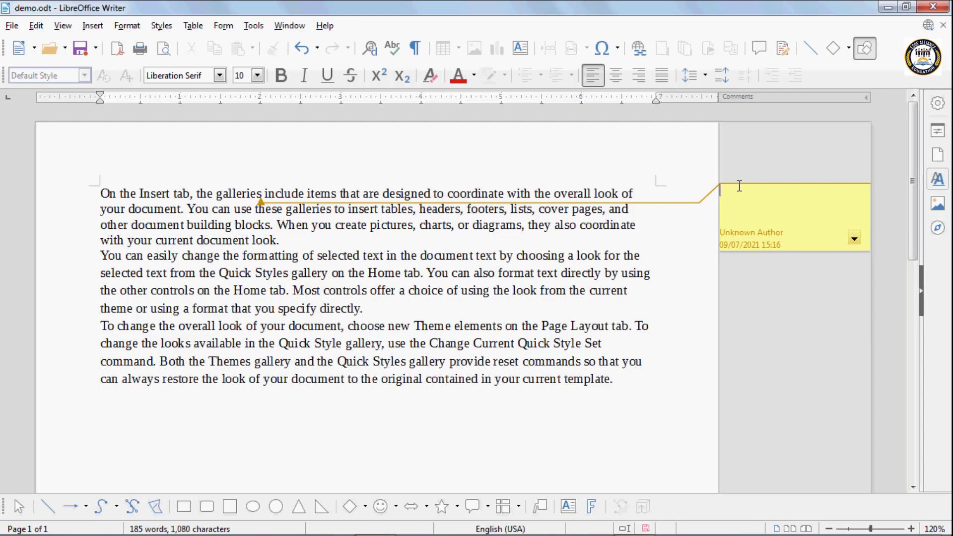
pyautogui.write('my')
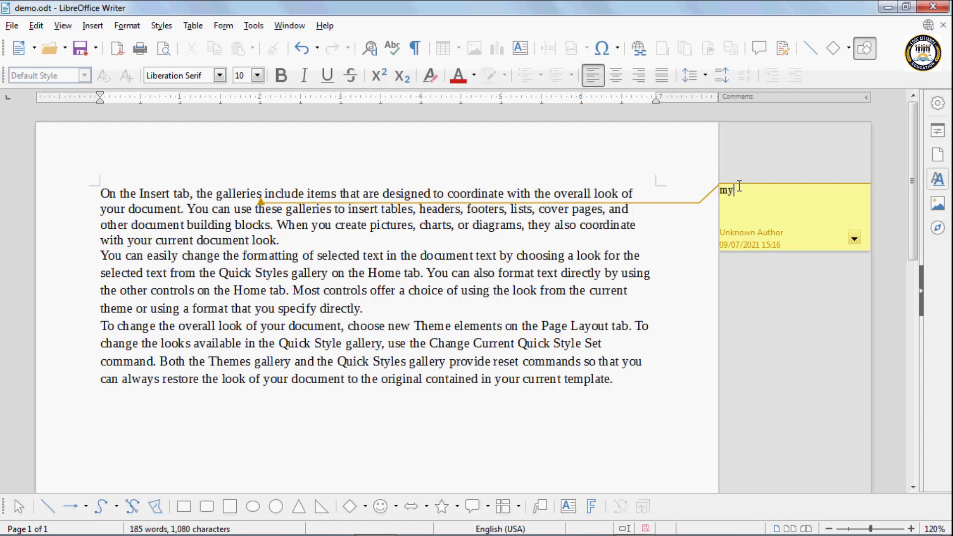
pyautogui.write(' new do')
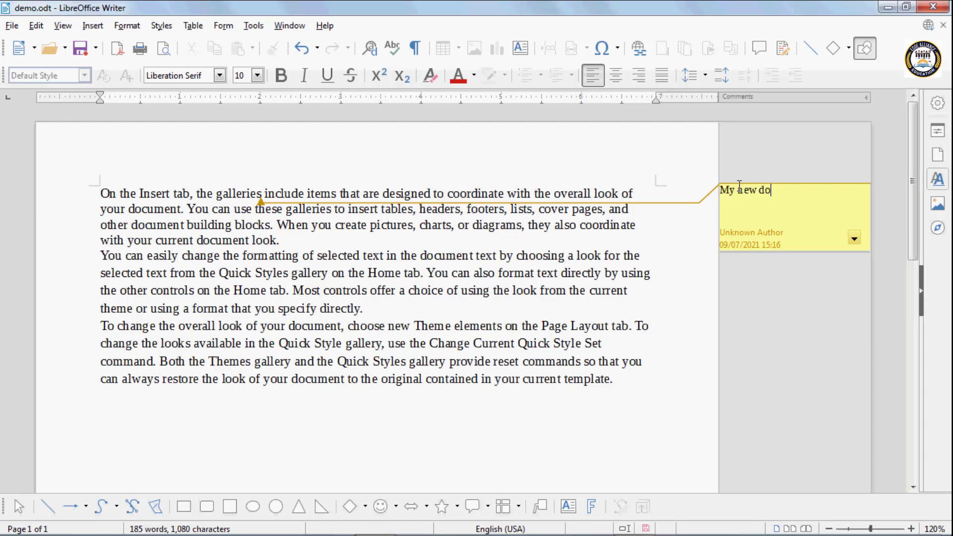
pyautogui.write('cument')
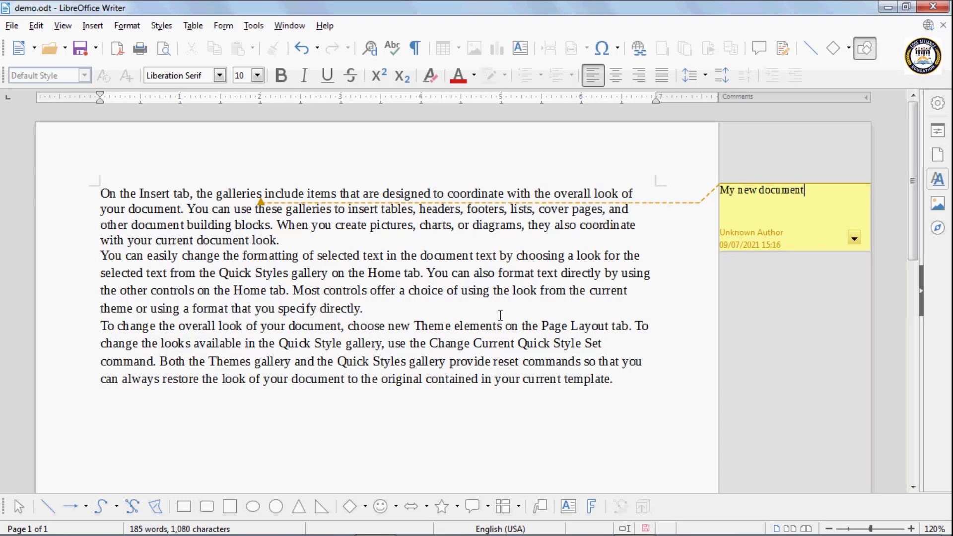
pyautogui.click(367, 290)
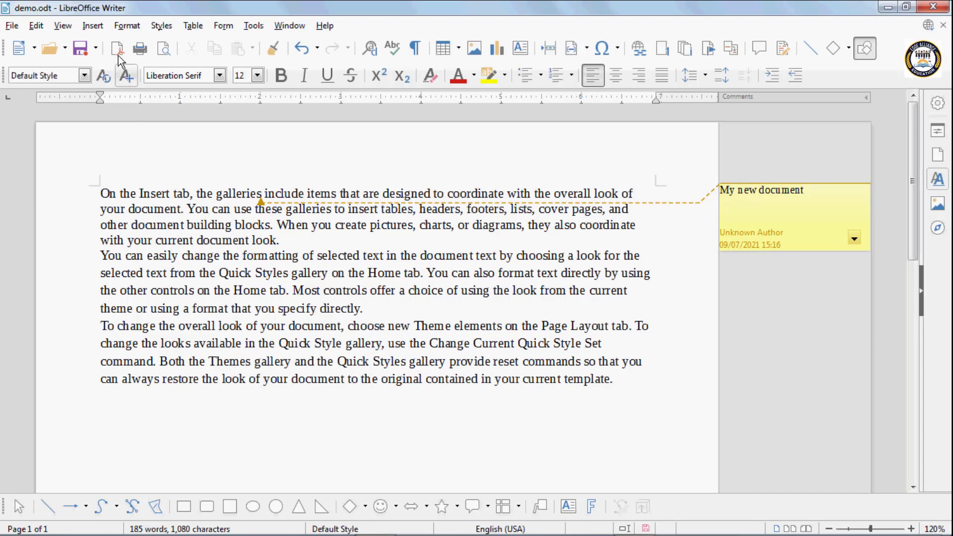
# Add a second comment reading 'document file' anchored at 'controls'
pyautogui.click(93, 26)
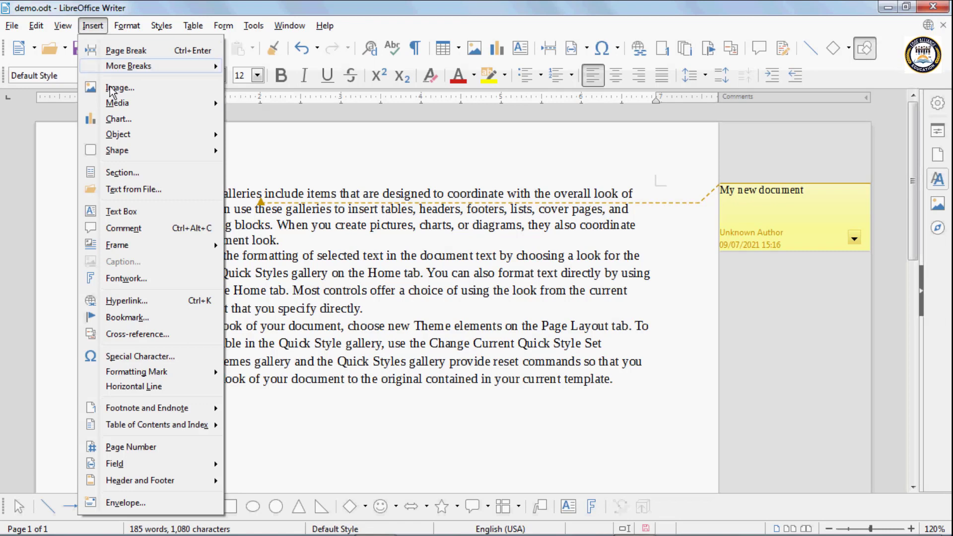
pyautogui.click(124, 228)
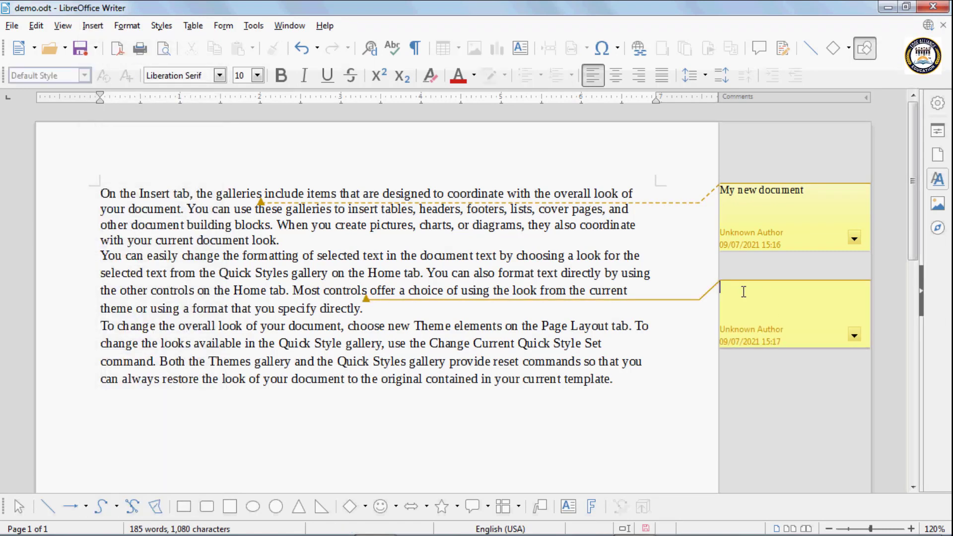
pyautogui.write('do')
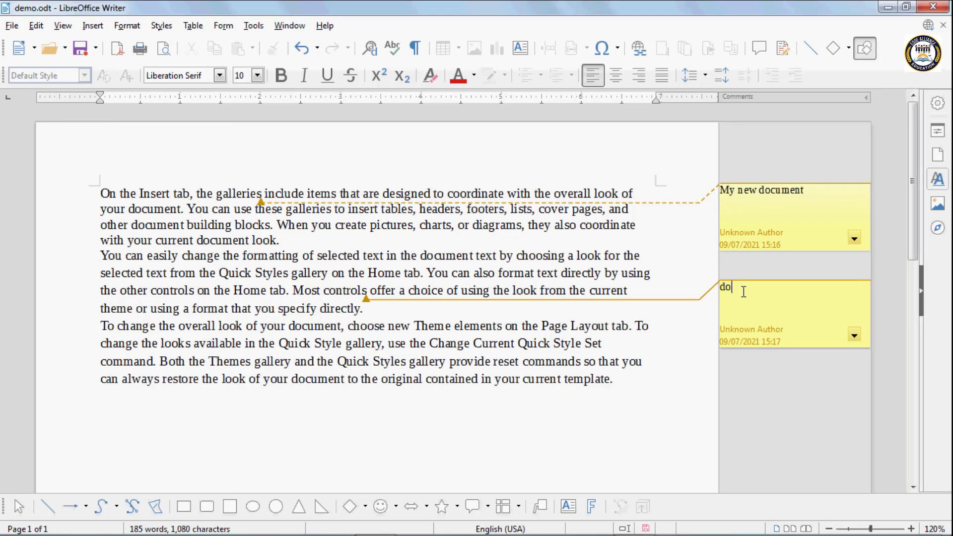
pyautogui.write('cum')
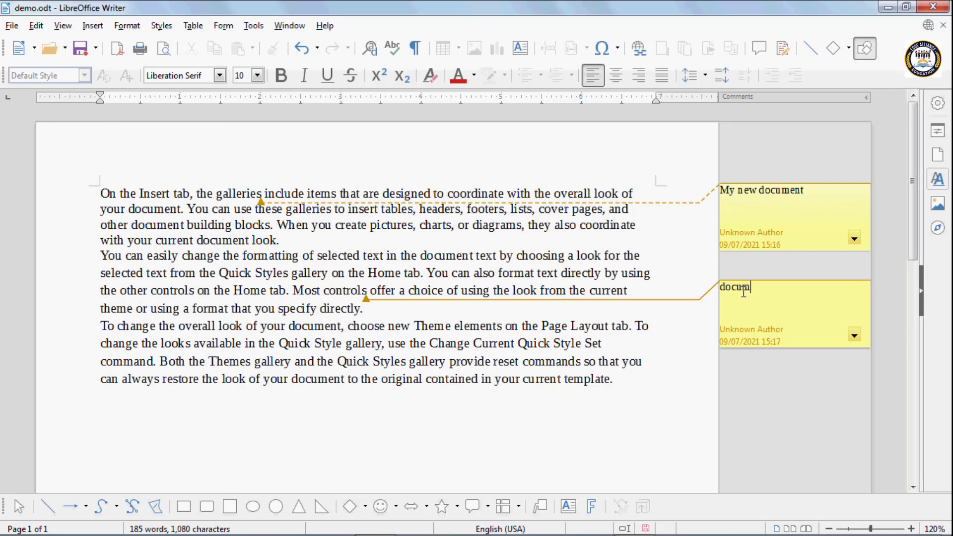
pyautogui.write('ent file')
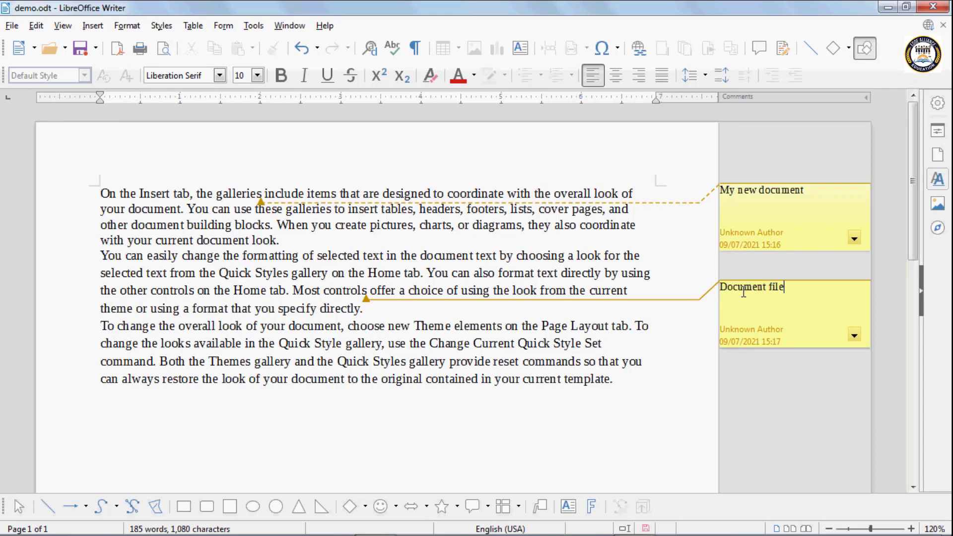
# Set up a search for 'document' with Comments included
pyautogui.click(370, 49)
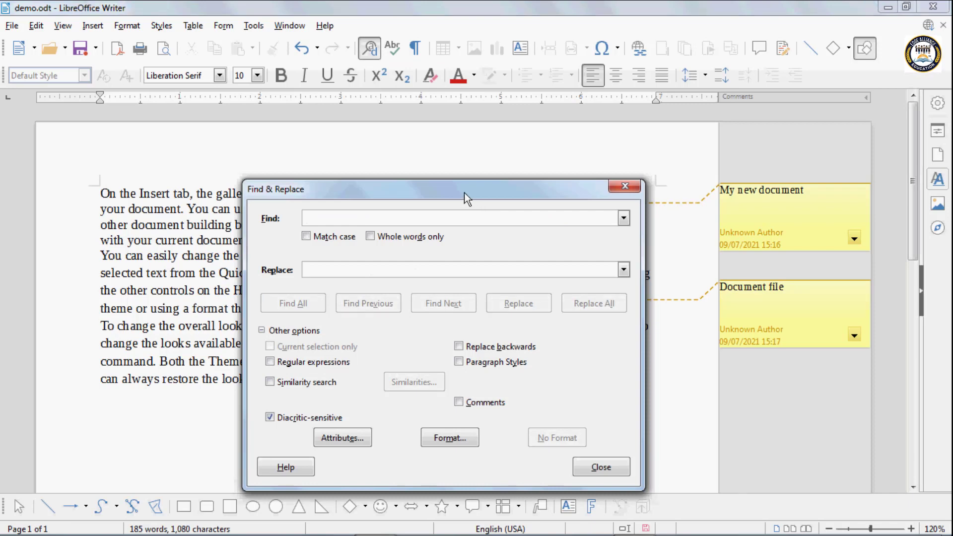
pyautogui.moveTo(467, 198); pyautogui.dragTo(381, 277)
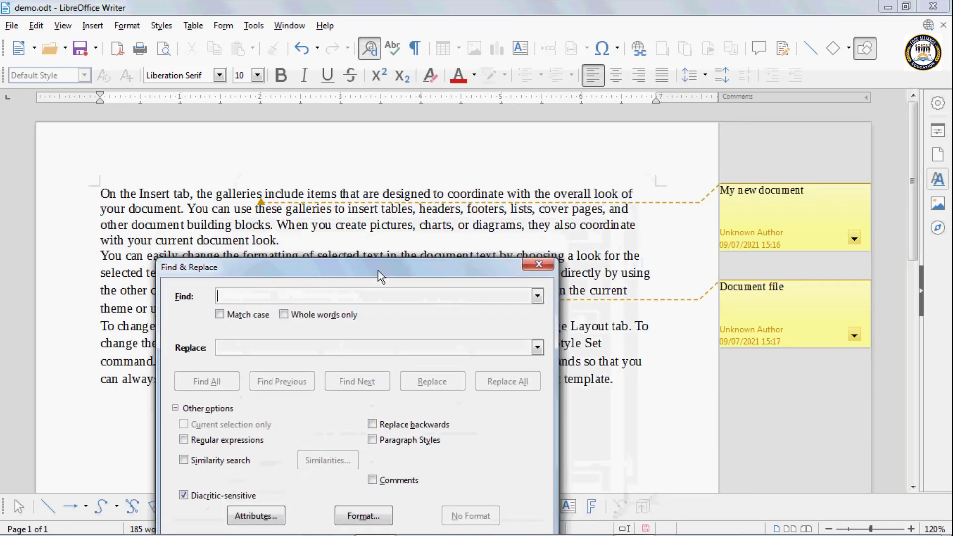
pyautogui.click(373, 480)
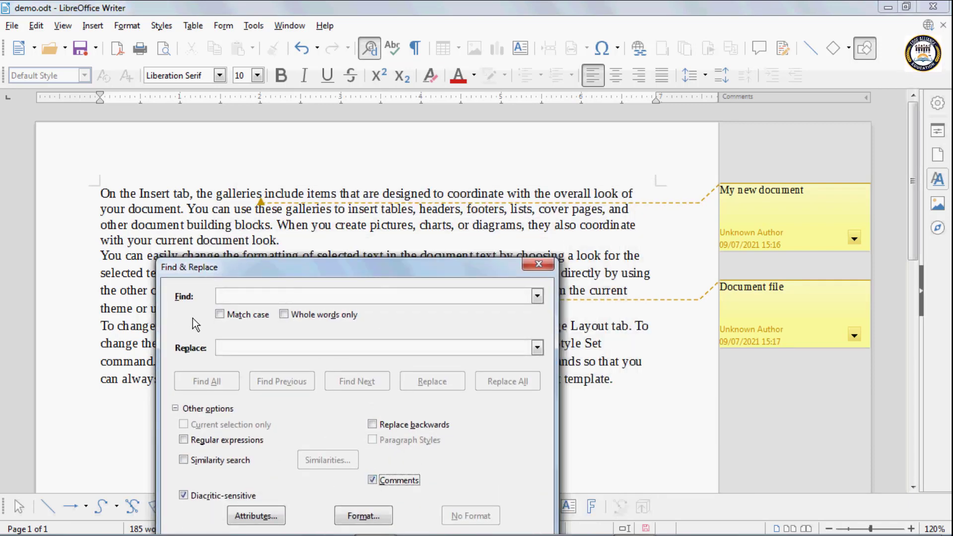
pyautogui.click(229, 296)
pyautogui.write('d')
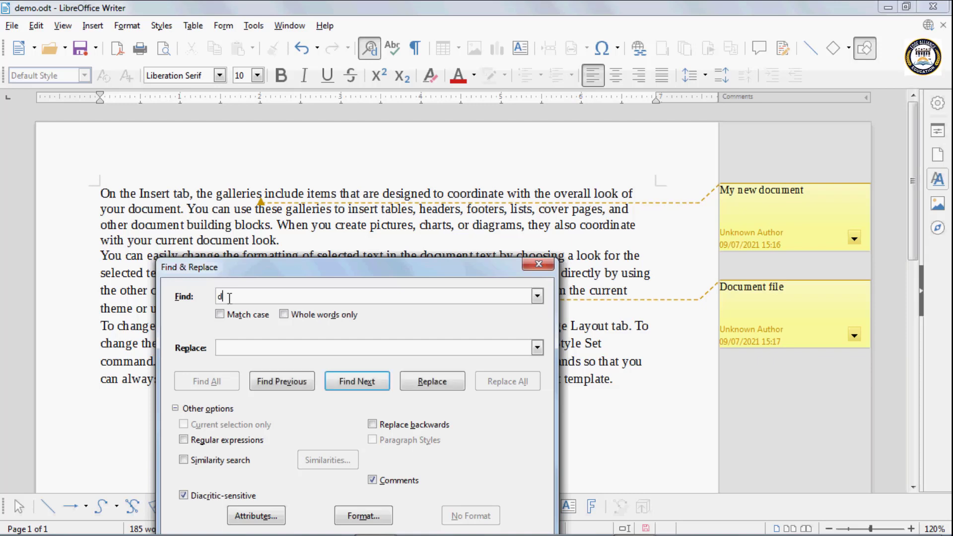
pyautogui.write('ocument')
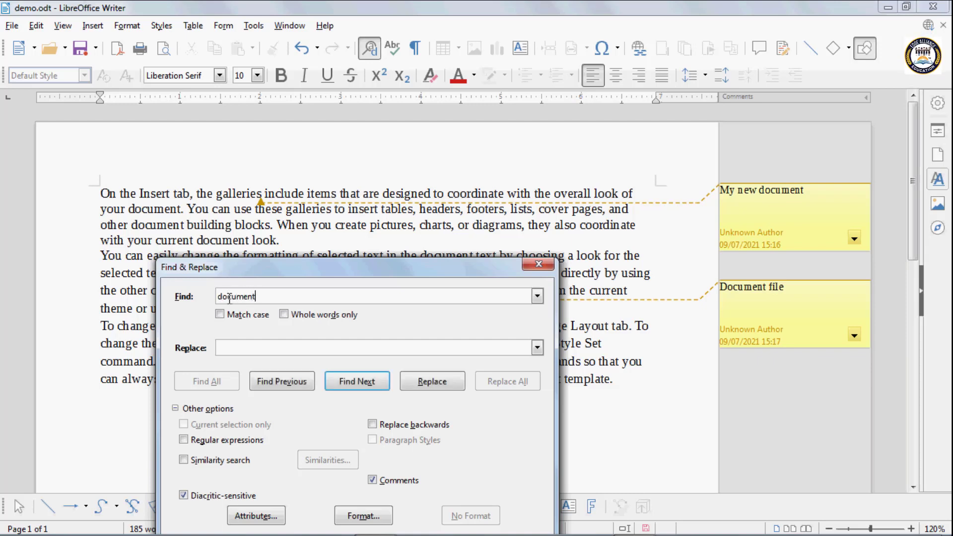
# Step through the 'document' matches until reaching the 'Document file' comment
pyautogui.click(356, 386)
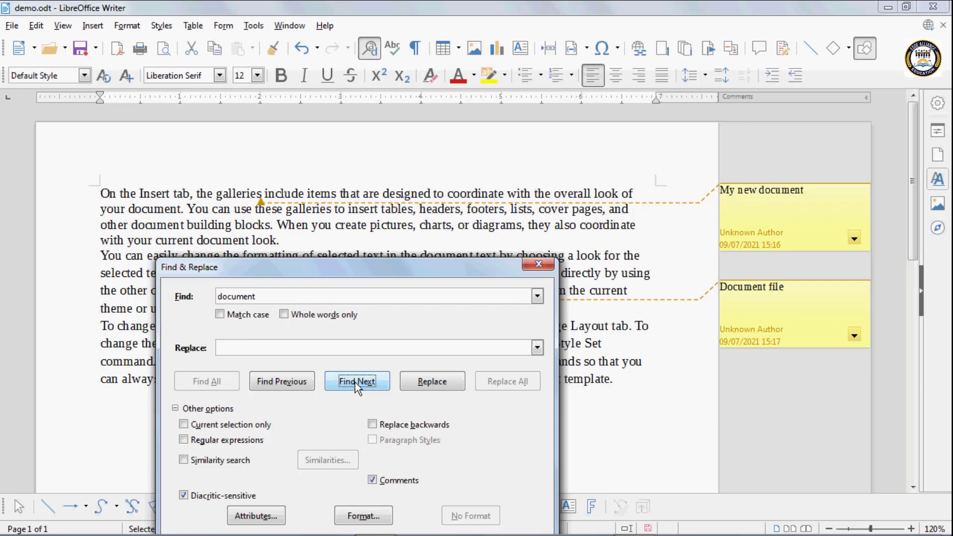
pyautogui.click(356, 386)
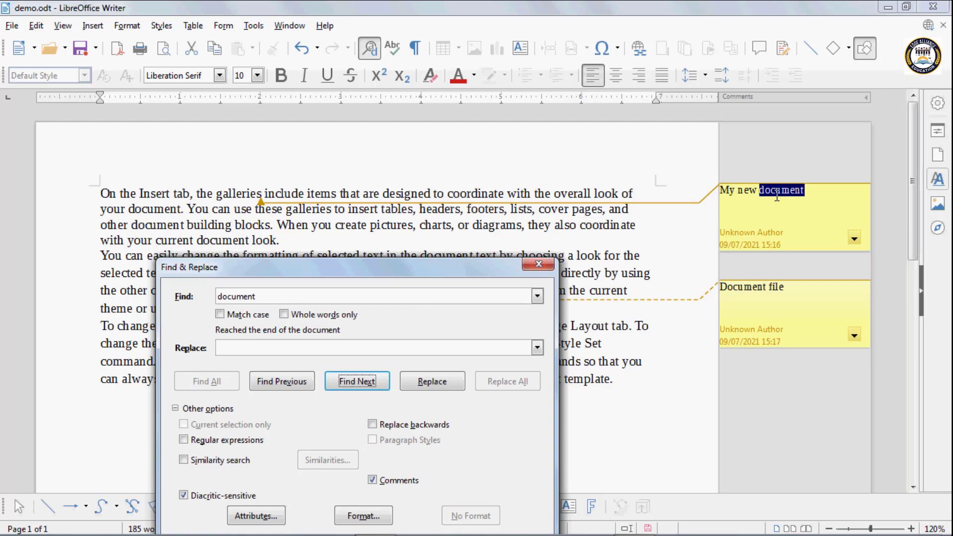
pyautogui.click(378, 385)
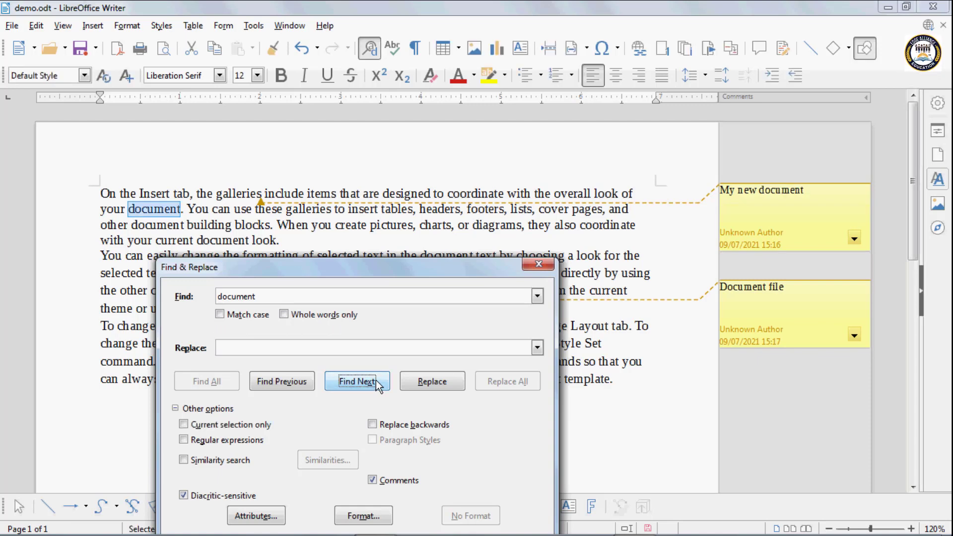
pyautogui.click(378, 385)
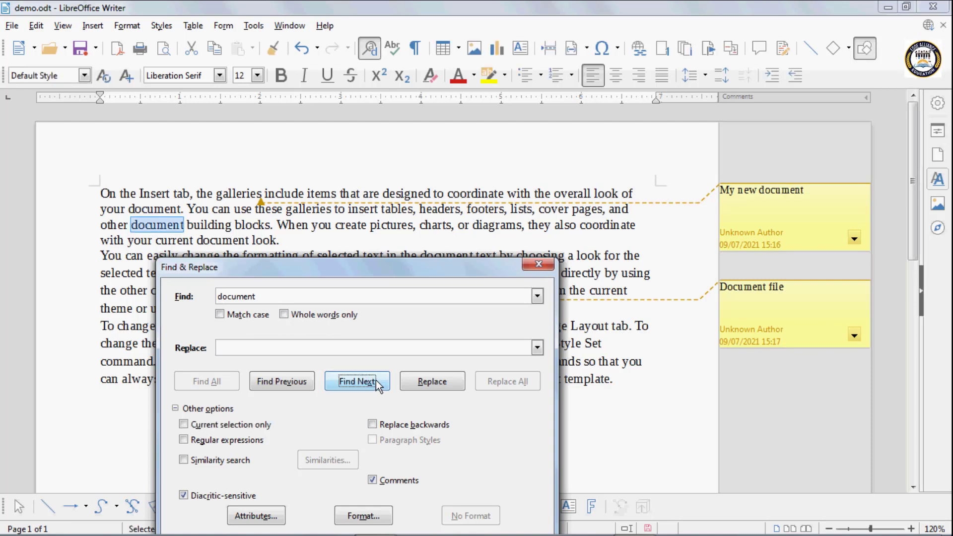
pyautogui.click(378, 385)
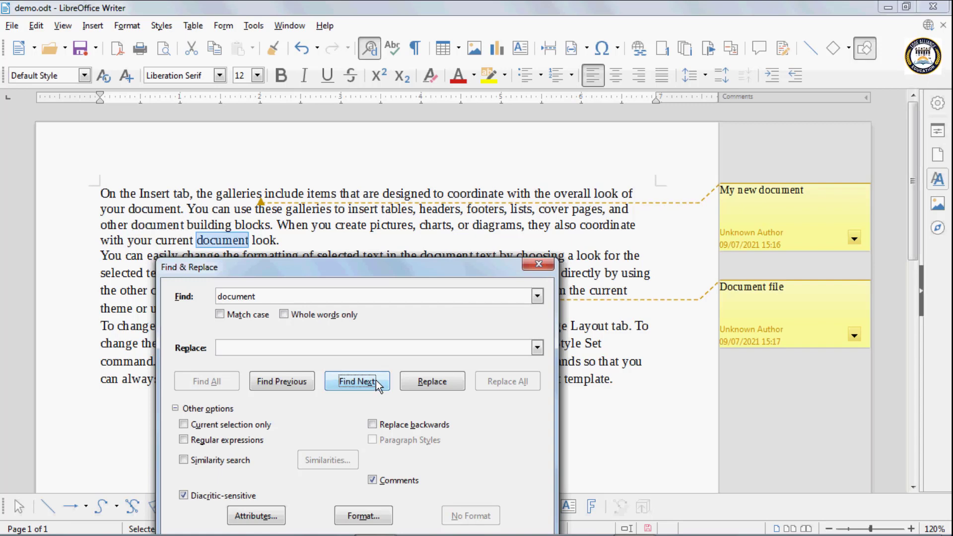
pyautogui.click(378, 385)
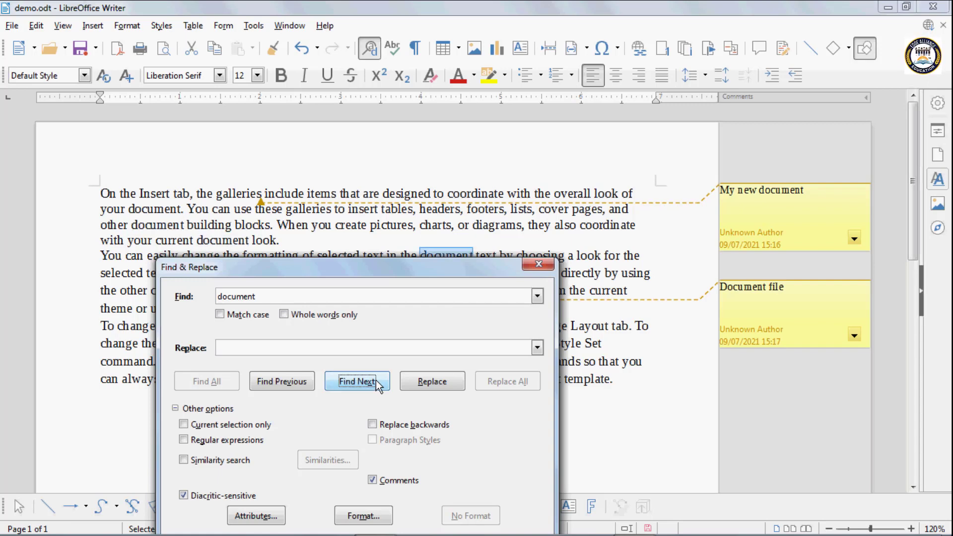
pyautogui.click(378, 385)
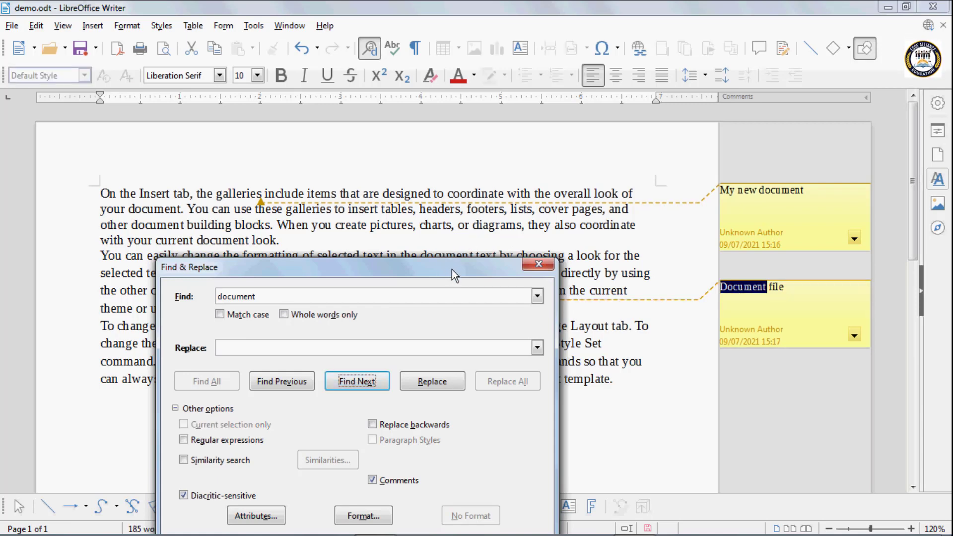
pyautogui.moveTo(451, 269); pyautogui.dragTo(438, 174)
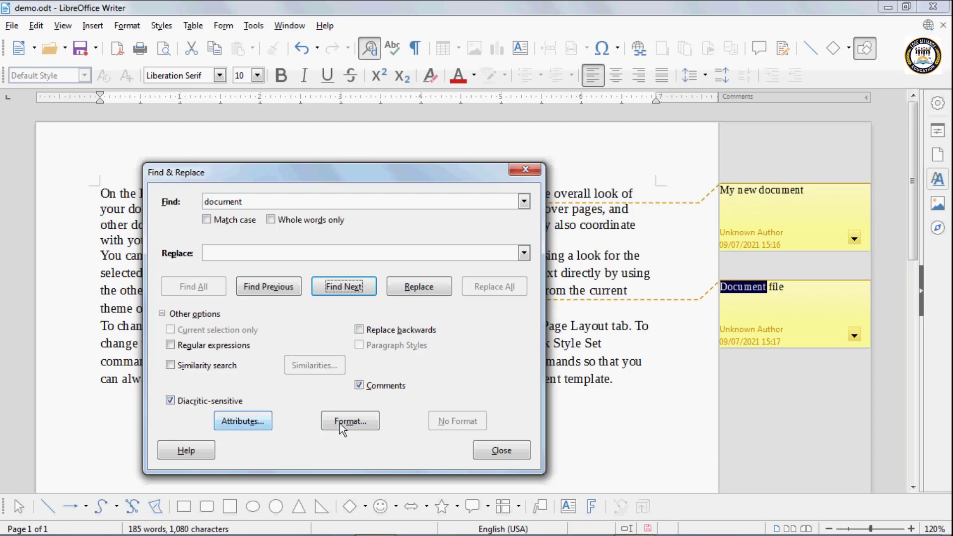
# Turn off comment searching, close Find & Replace, and delete all comments in demo.odt
pyautogui.click(359, 386)
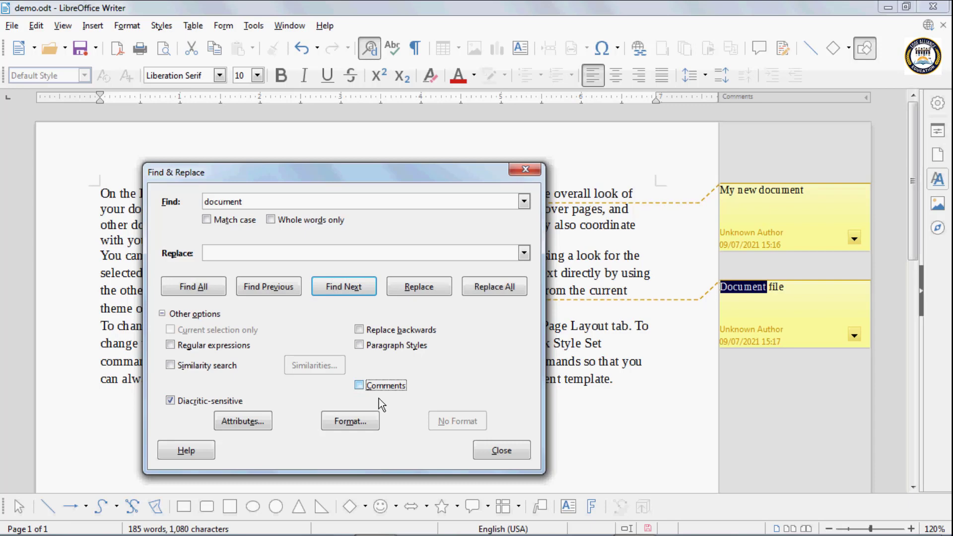
pyautogui.click(502, 451)
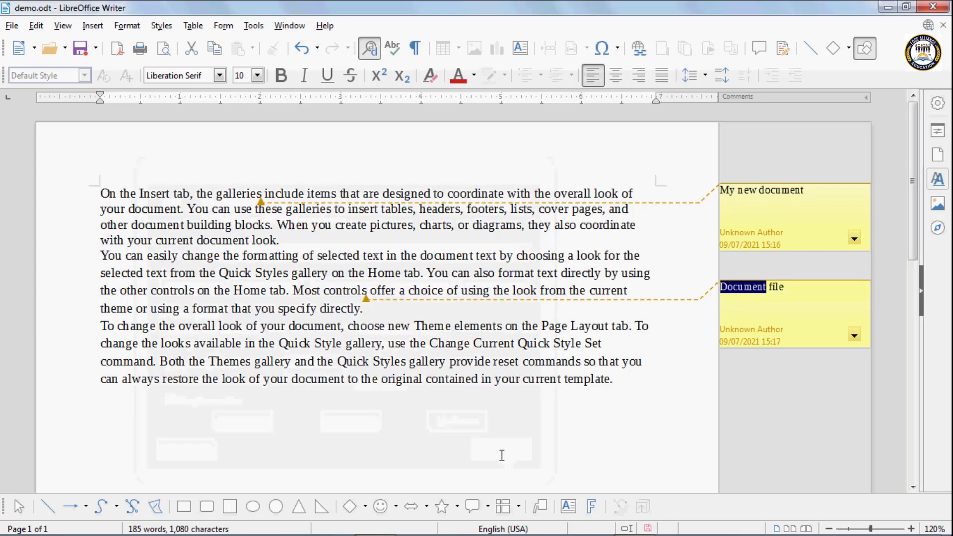
pyautogui.click(853, 237)
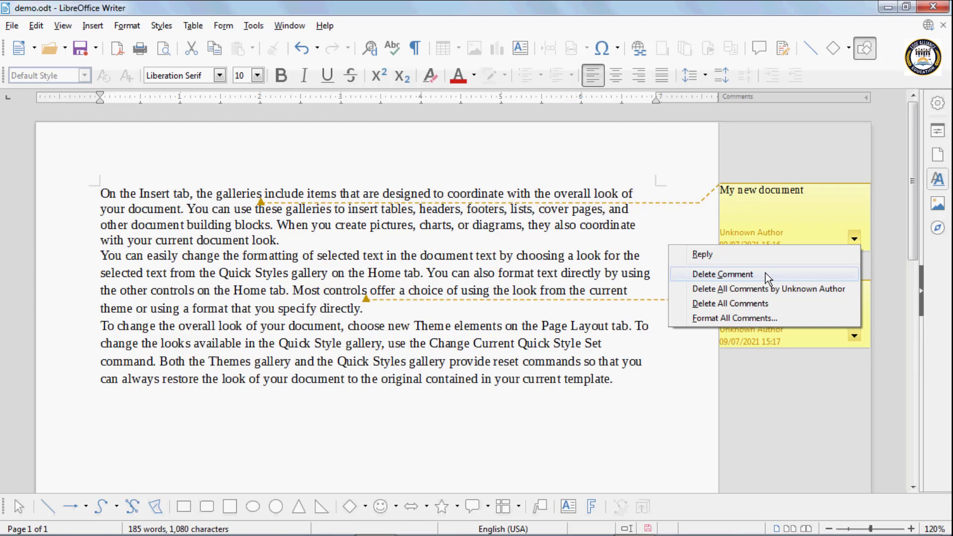
pyautogui.click(755, 303)
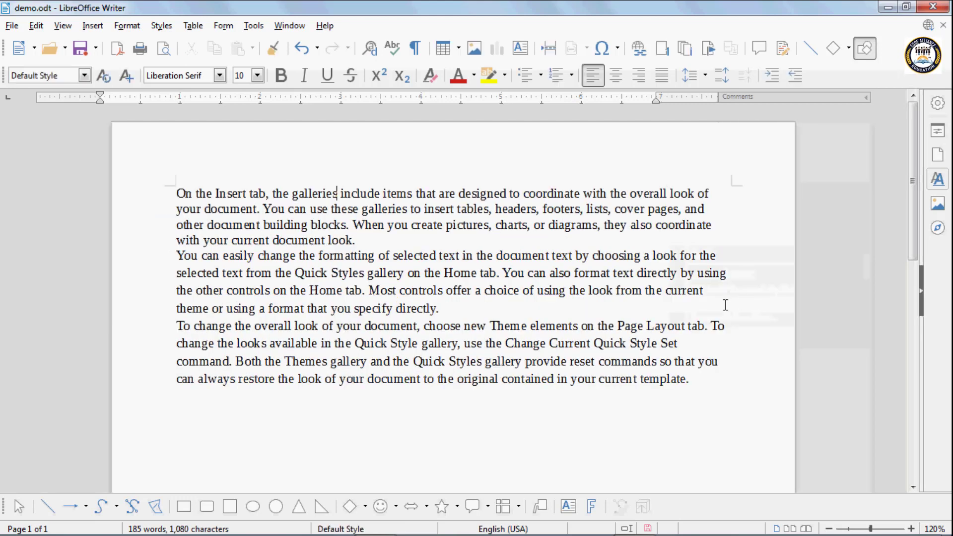
# Paste the Good-to-Mistake word list on new lines above the first paragraph
pyautogui.click(176, 195)
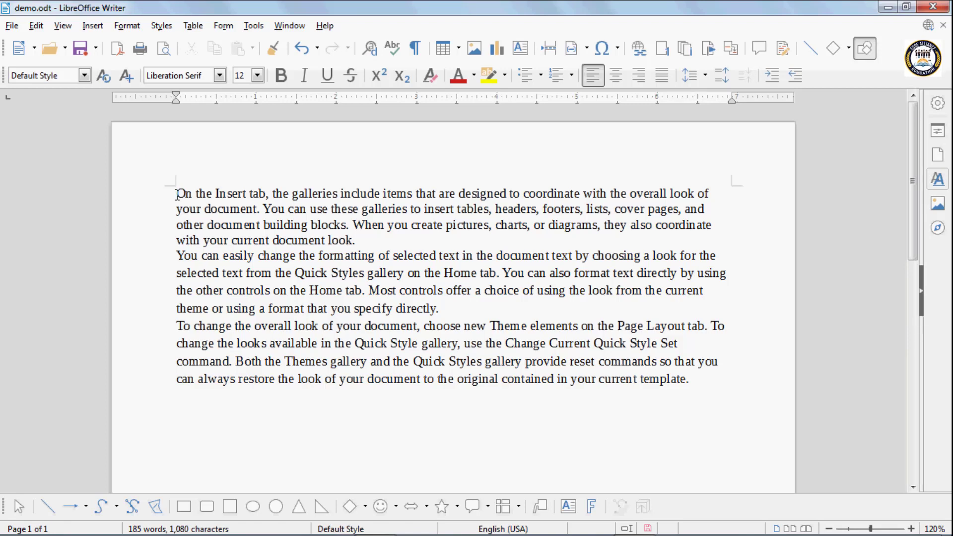
pyautogui.press('Return')
pyautogui.press('Return')
pyautogui.press('Return')
pyautogui.press('Return')
pyautogui.press('Return')
pyautogui.press('Return')
pyautogui.press('Return')
pyautogui.press('Return')
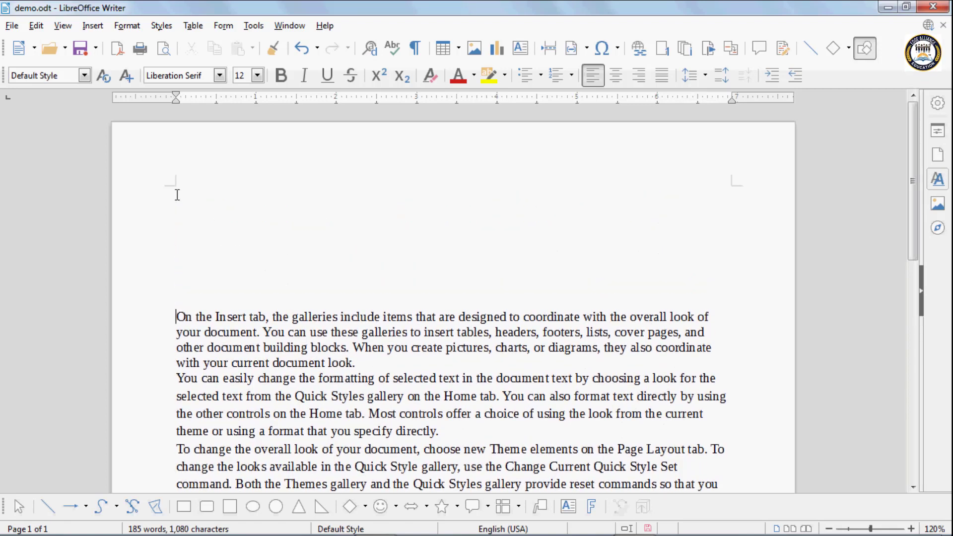
pyautogui.click(199, 197)
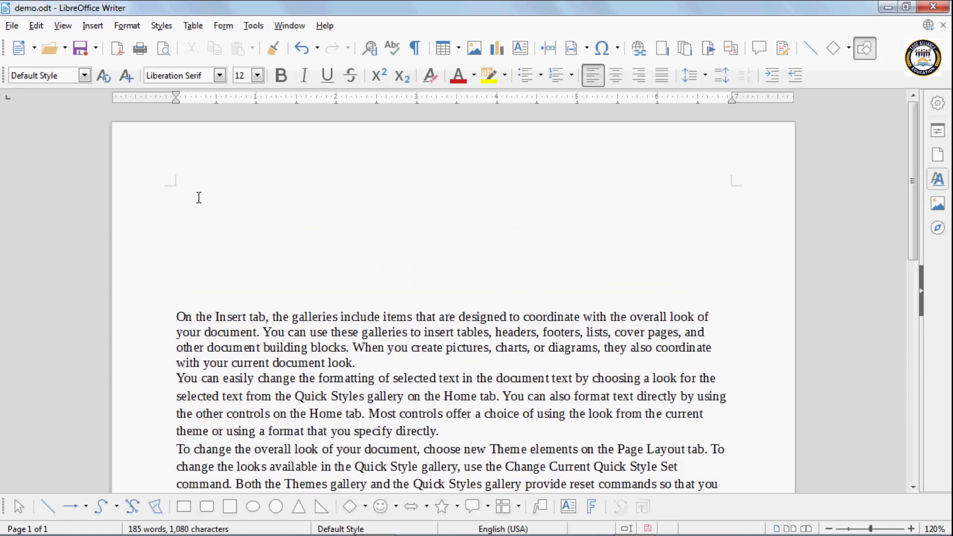
pyautogui.write('Good Better Best Has Have Build Mild Mistake')
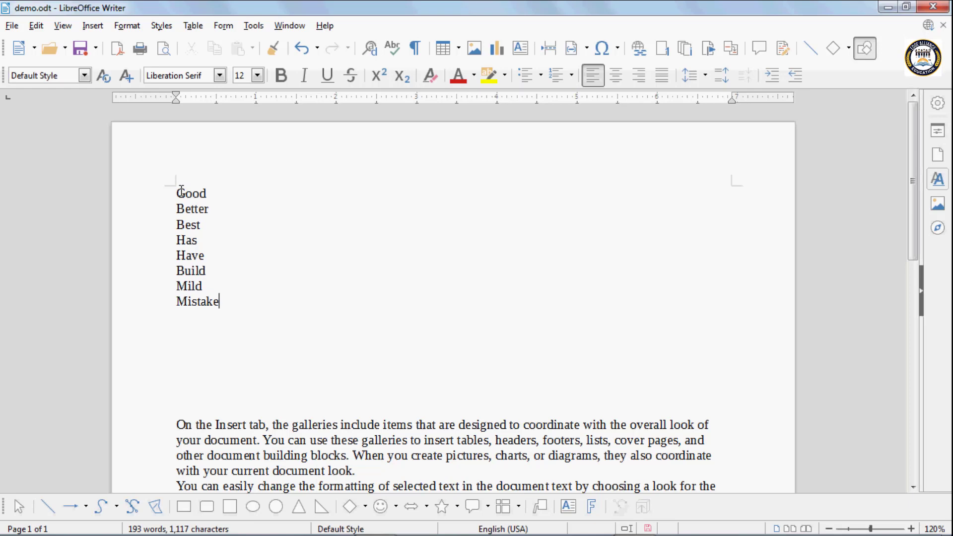
# Format the words Good and Has as bold Arial 12
pyautogui.moveTo(177, 193); pyautogui.dragTo(210, 192)
pyautogui.click(220, 76)
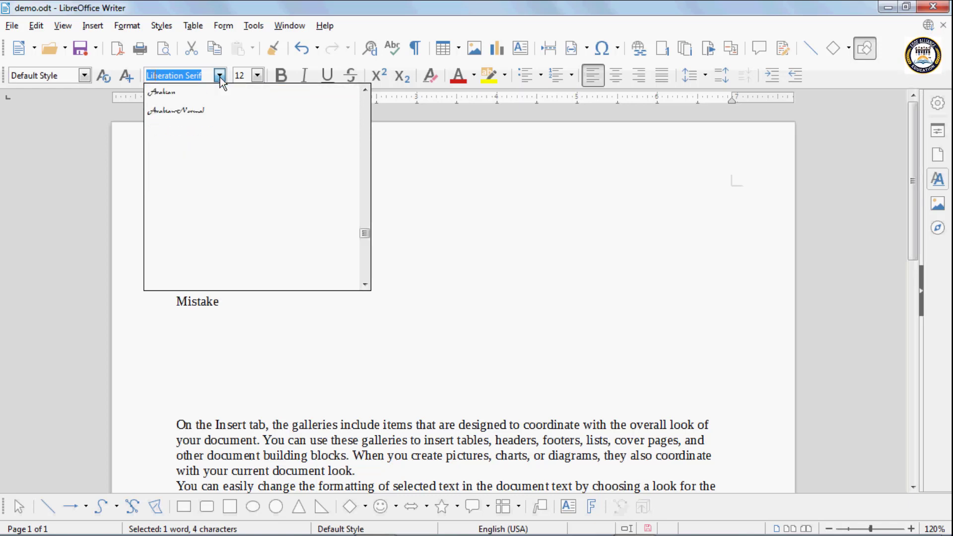
pyautogui.click(184, 92)
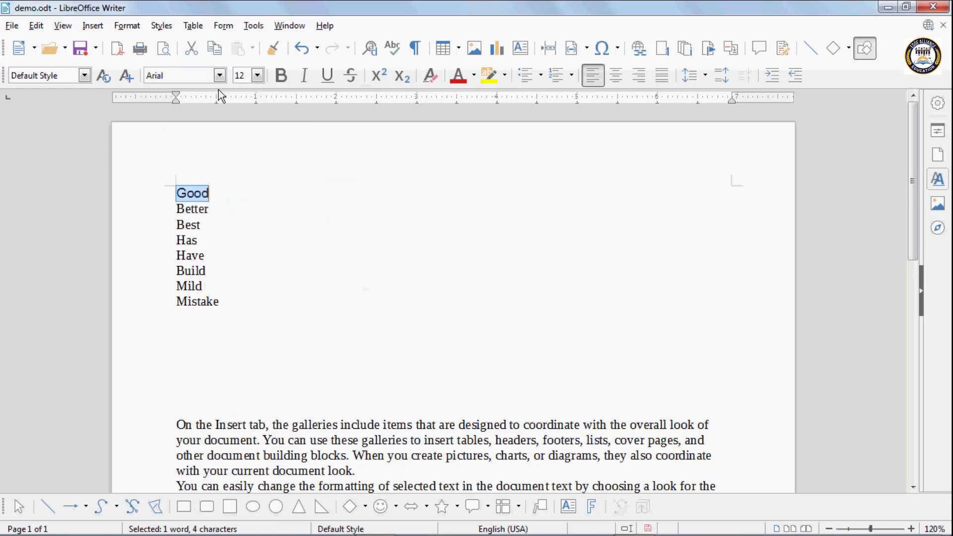
pyautogui.click(257, 76)
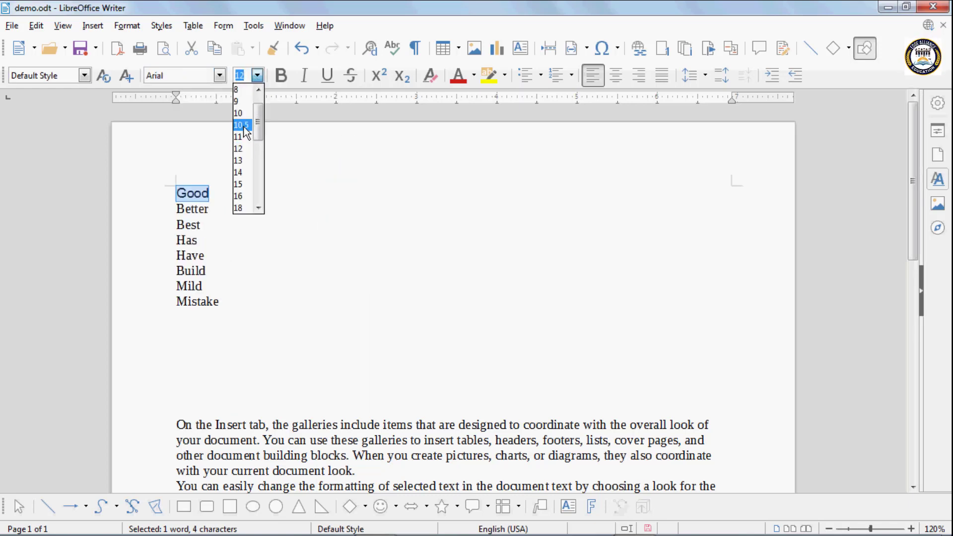
pyautogui.click(240, 149)
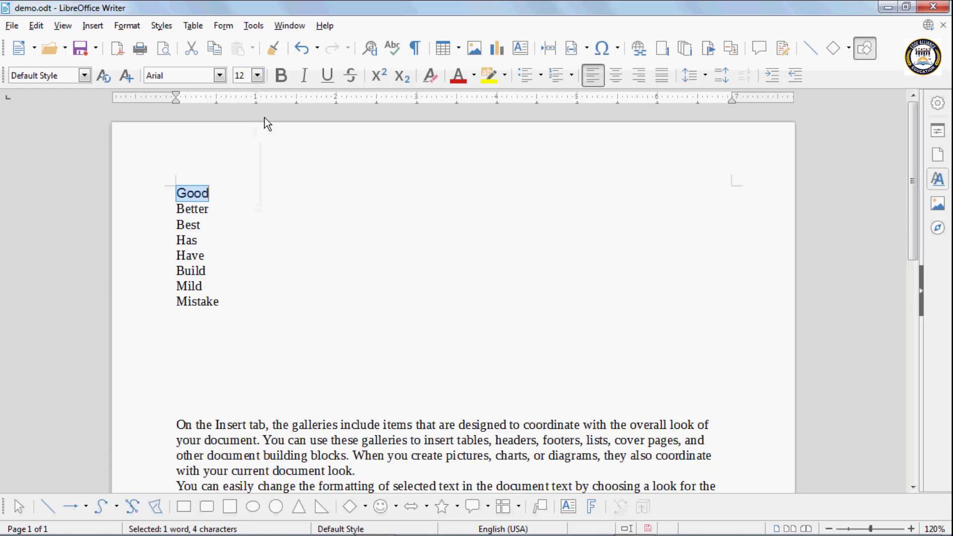
pyautogui.click(279, 75)
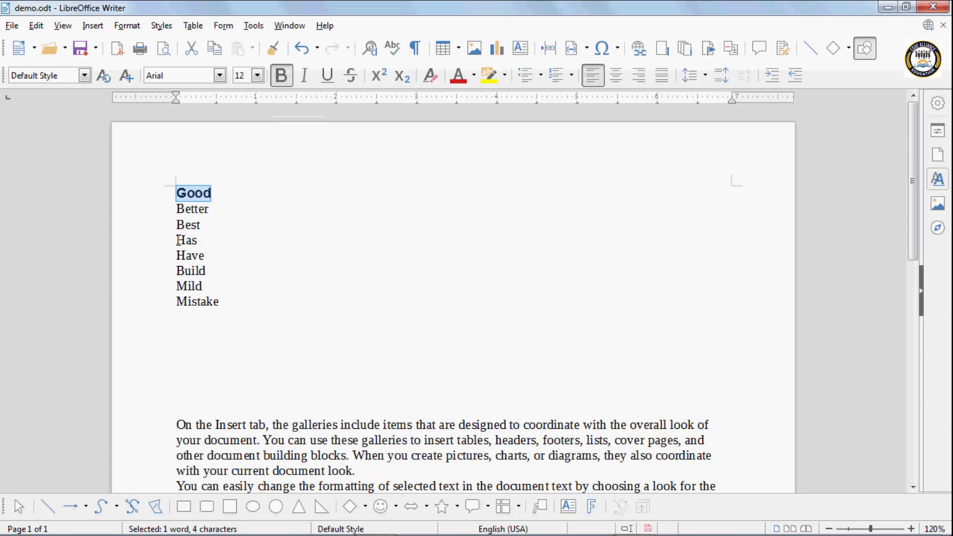
pyautogui.moveTo(177, 240); pyautogui.dragTo(198, 241)
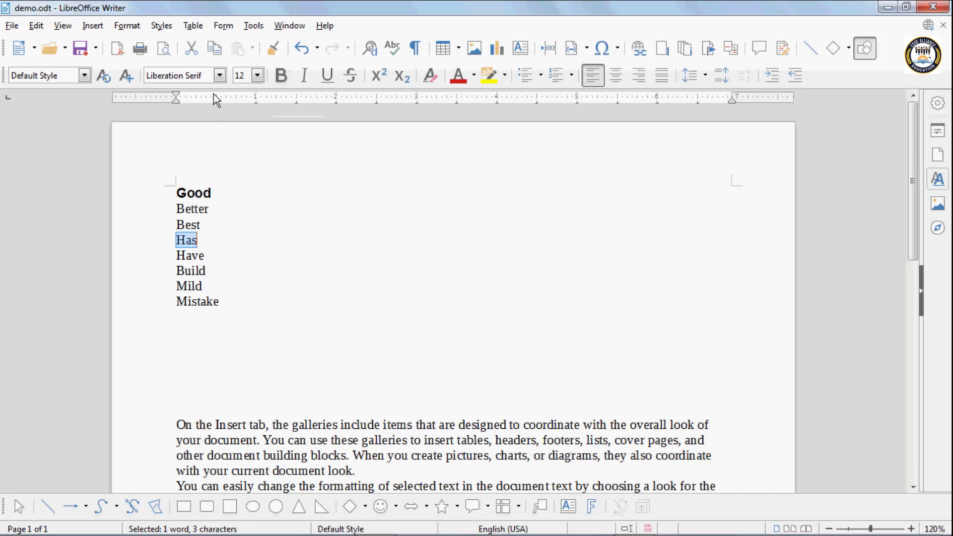
pyautogui.click(220, 76)
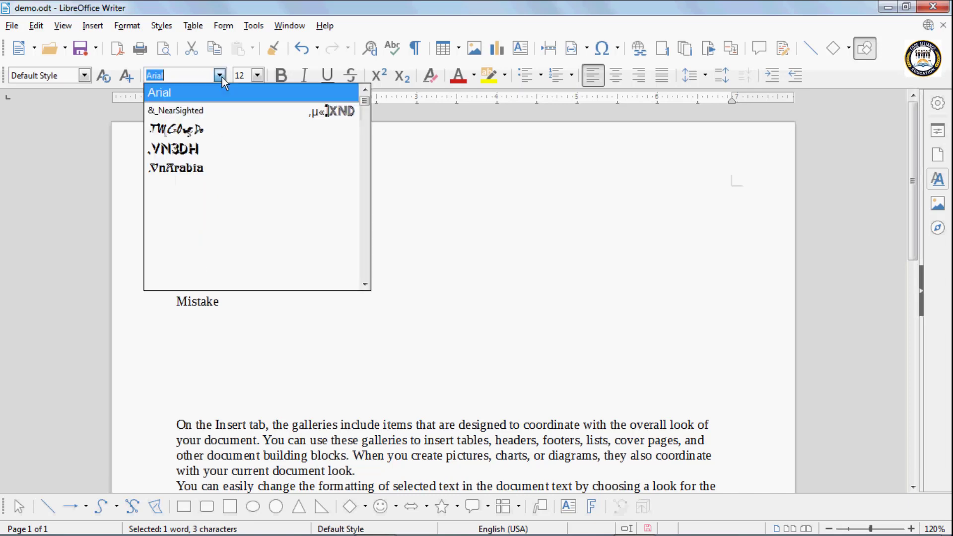
pyautogui.click(159, 95)
pyautogui.click(257, 76)
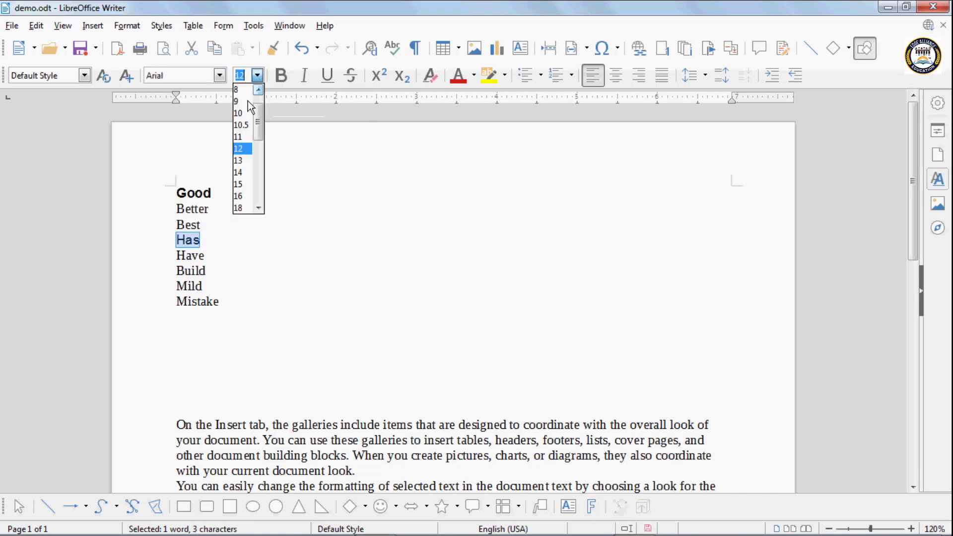
pyautogui.click(241, 148)
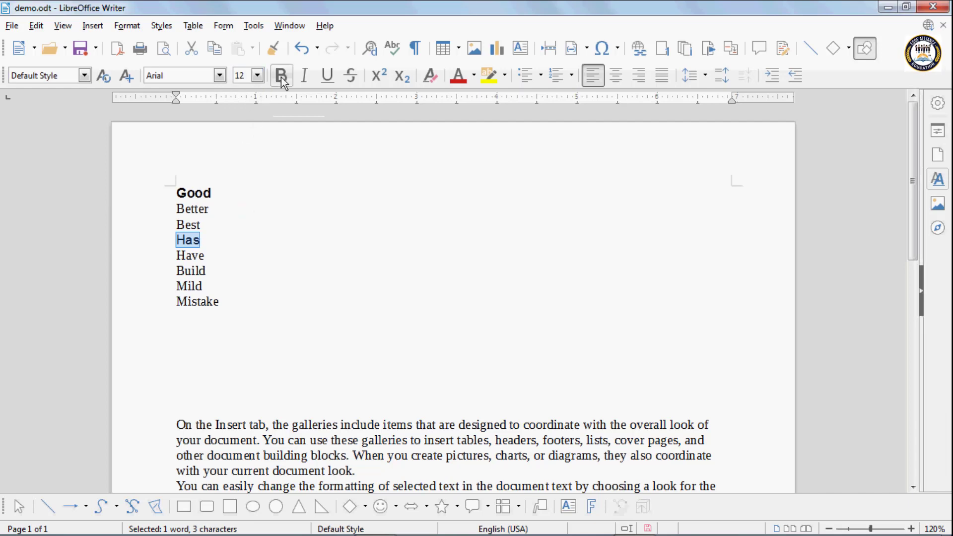
pyautogui.click(281, 76)
# Format the word Mistake in Arial 12
pyautogui.click(217, 301)
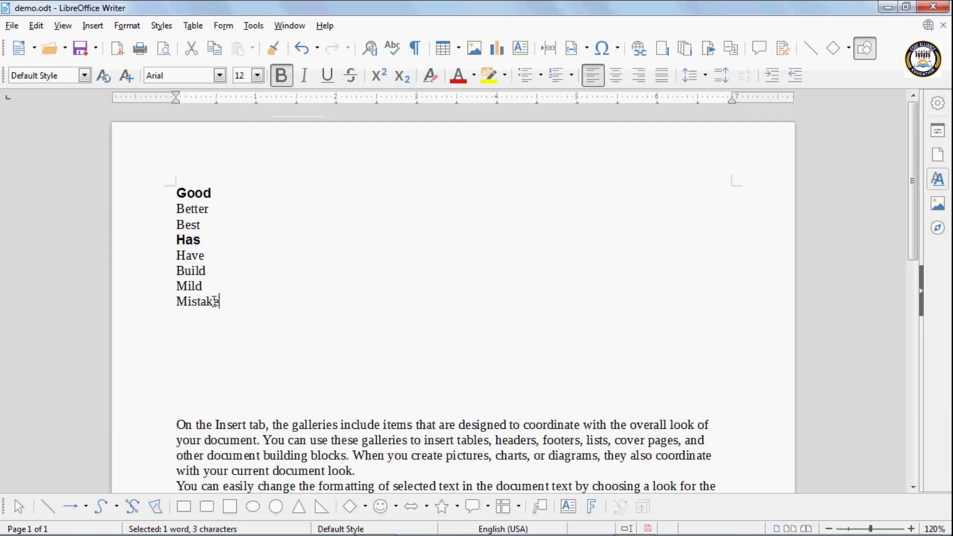
pyautogui.moveTo(215, 301); pyautogui.dragTo(169, 297)
pyautogui.click(219, 76)
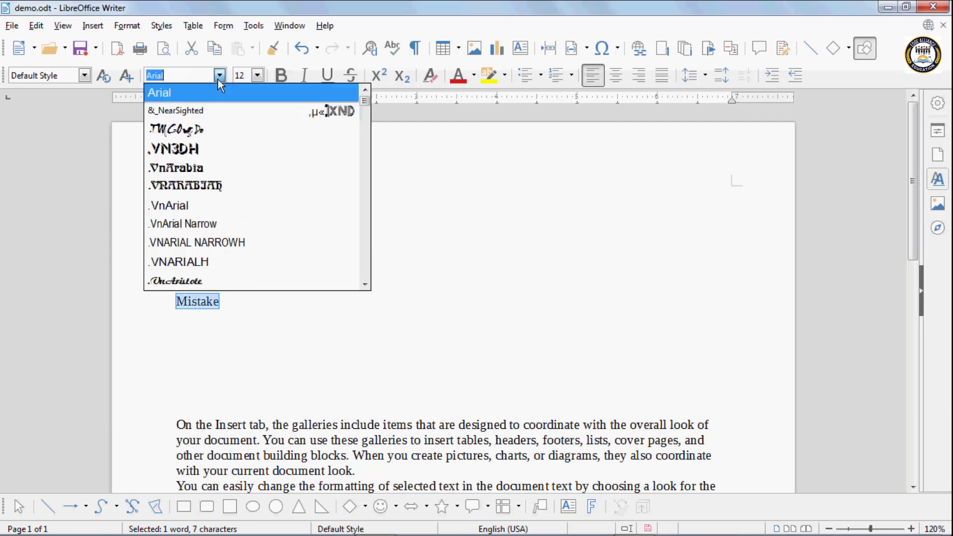
pyautogui.click(166, 94)
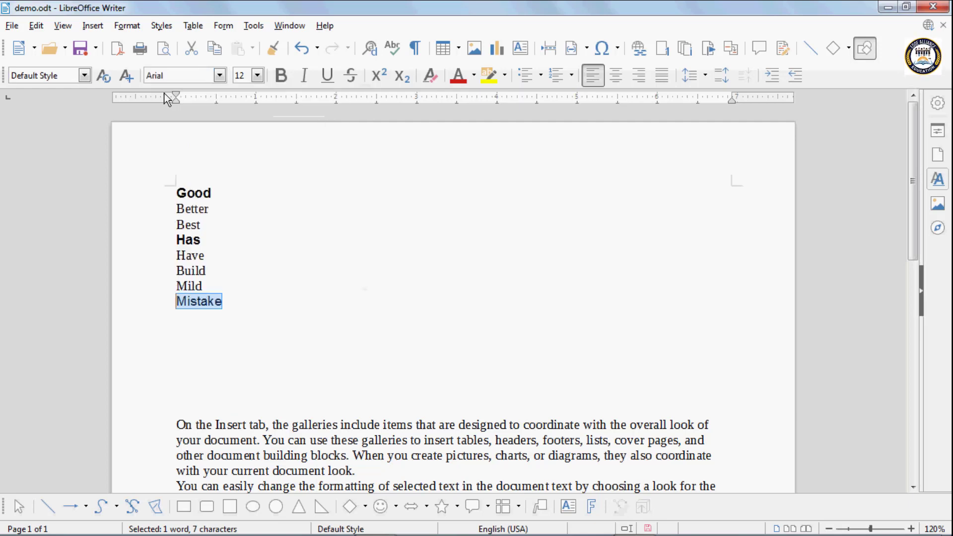
pyautogui.click(256, 78)
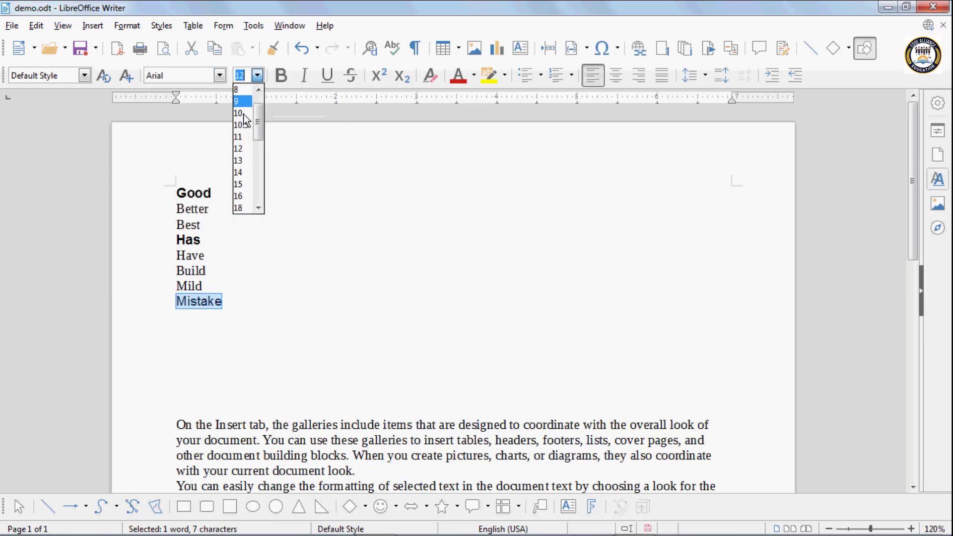
pyautogui.click(242, 151)
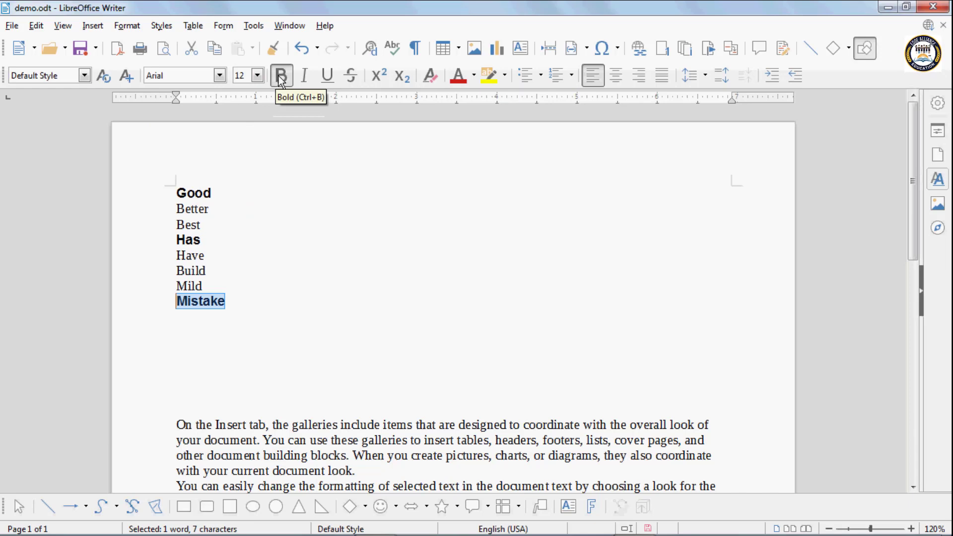
pyautogui.click(180, 193)
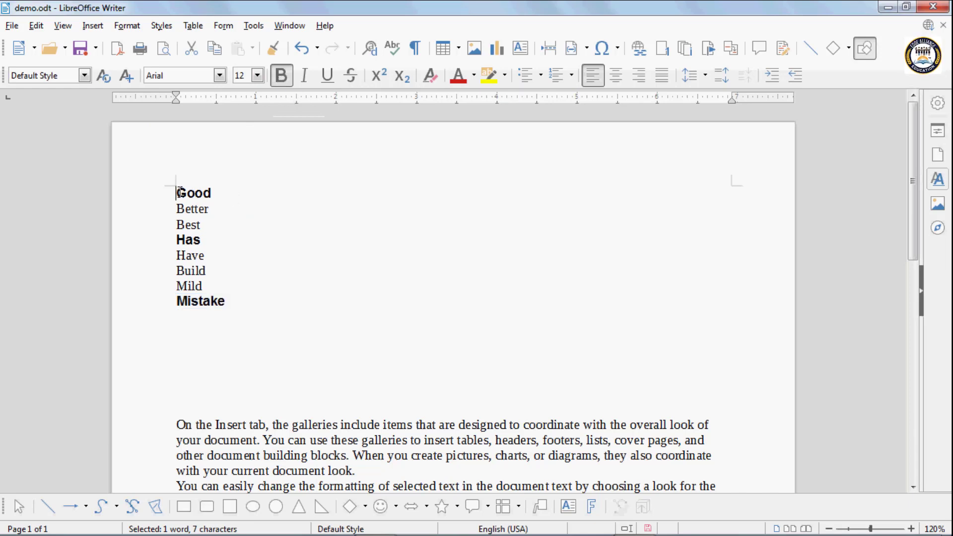
pyautogui.click(370, 48)
# Clear the old search term and set the search format to Arial, Bold, 12 pt
pyautogui.moveTo(400, 180); pyautogui.dragTo(574, 151)
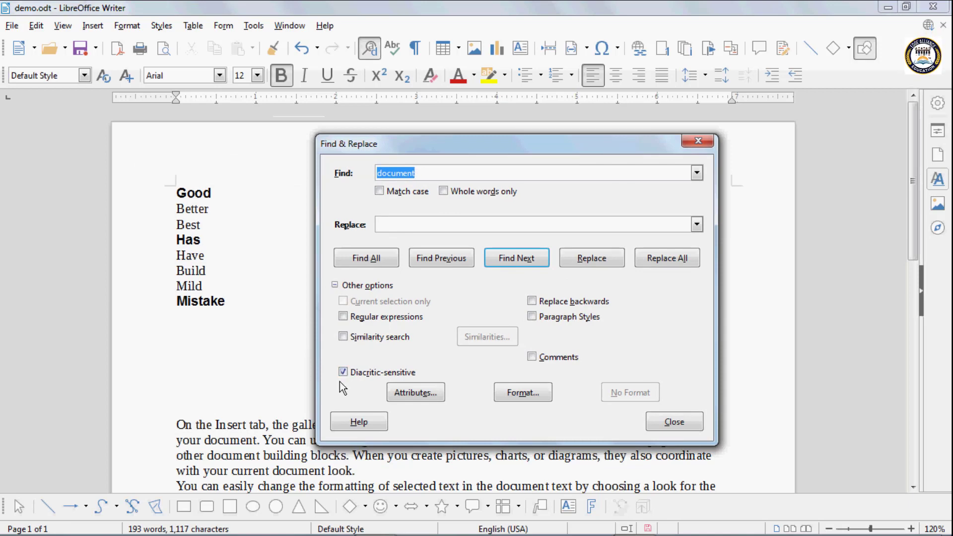
pyautogui.press('BackSpace')
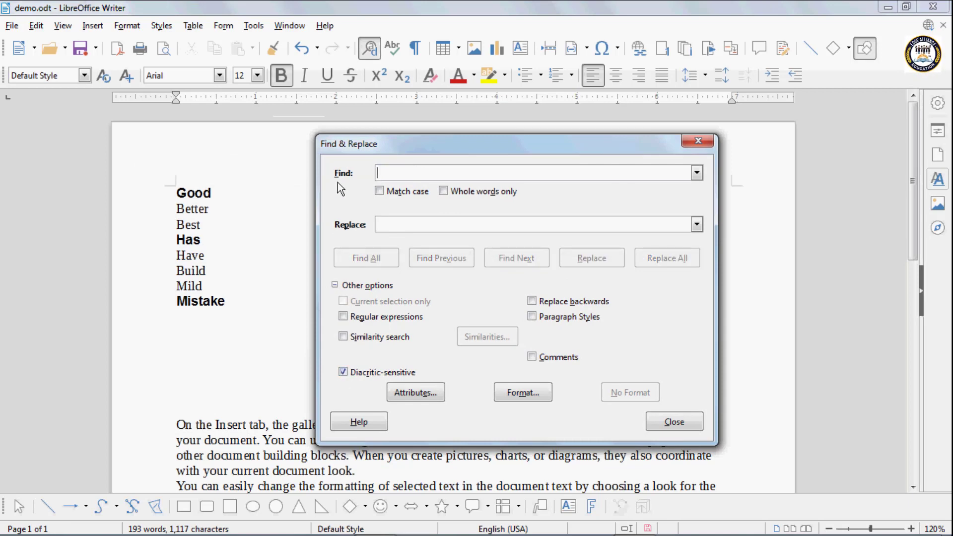
pyautogui.click(510, 394)
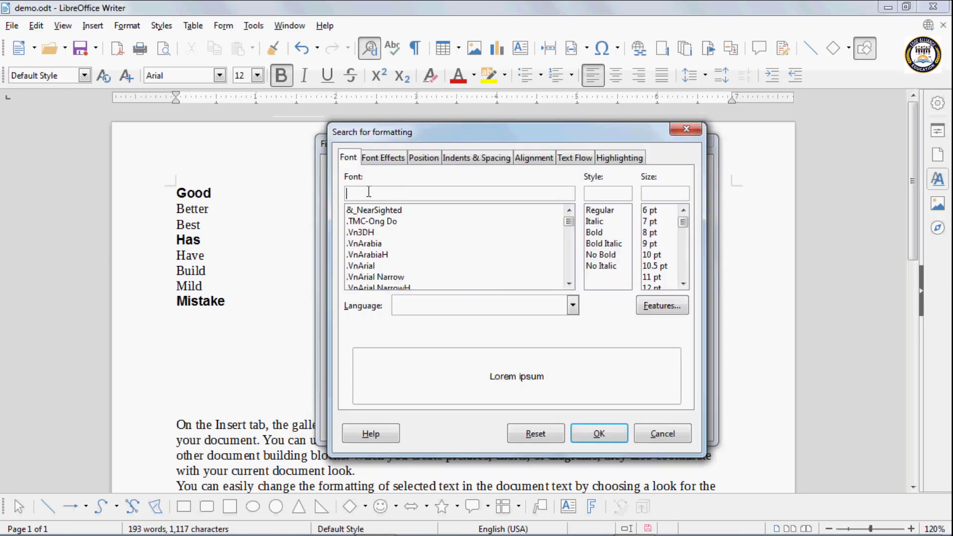
pyautogui.moveTo(384, 139)
pyautogui.mouseDown()
pyautogui.moveTo(413, 153)
pyautogui.moveTo(376, 141)
pyautogui.mouseUp()
pyautogui.click(361, 193)
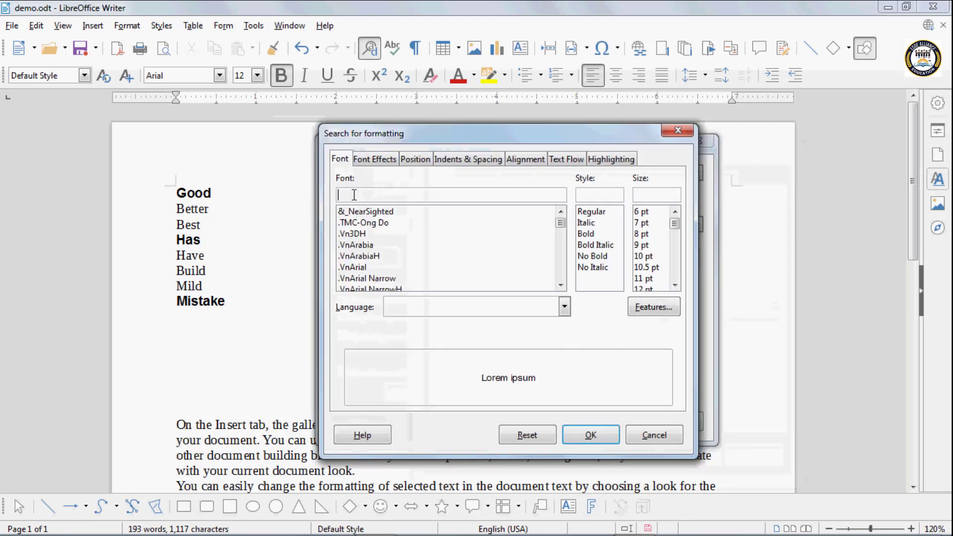
pyautogui.write('Arial')
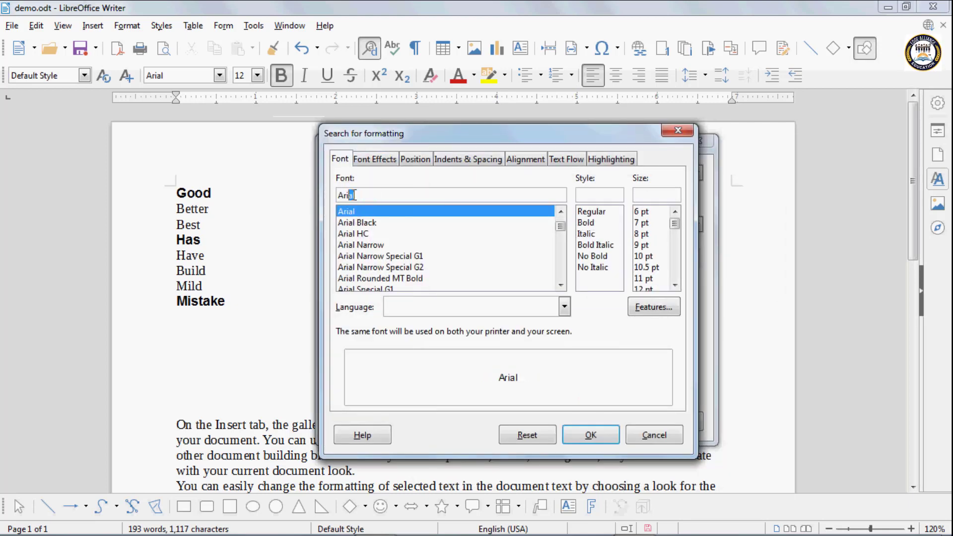
pyautogui.click(588, 223)
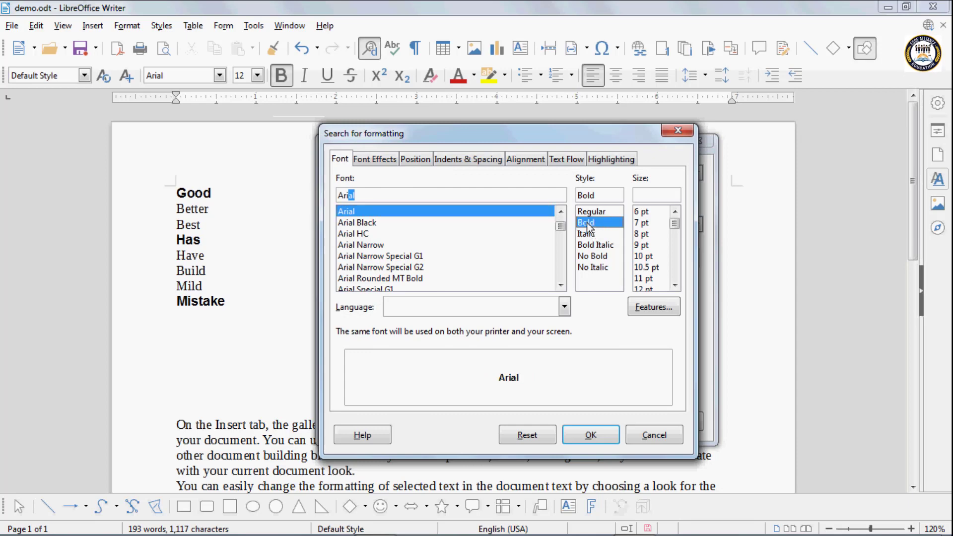
pyautogui.click(676, 285)
pyautogui.click(675, 285)
pyautogui.click(645, 268)
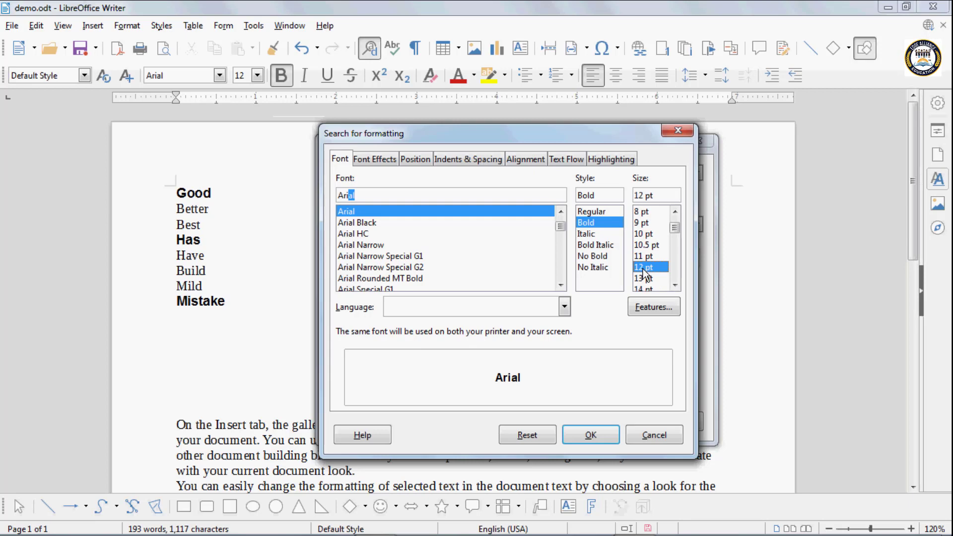
pyautogui.click(590, 435)
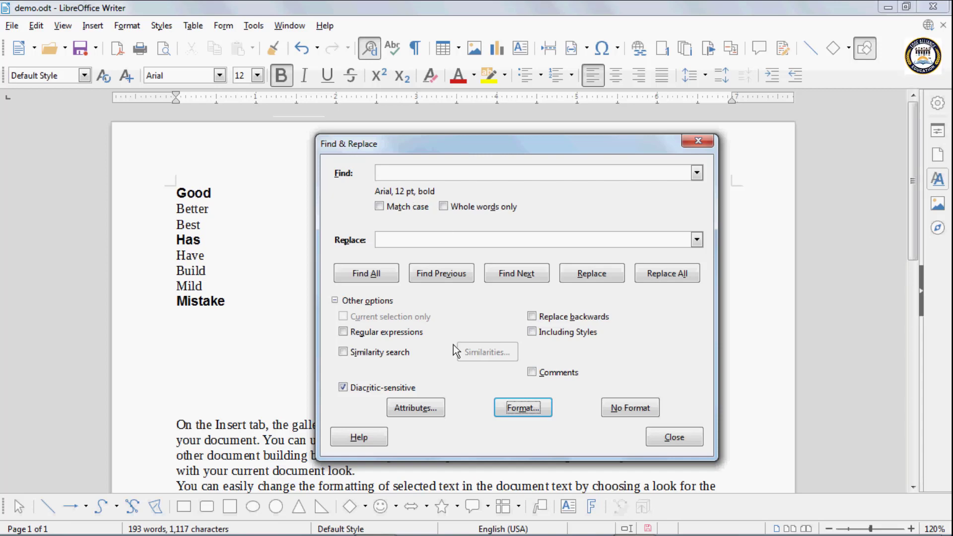
# Add Font to the search attributes
pyautogui.click(410, 407)
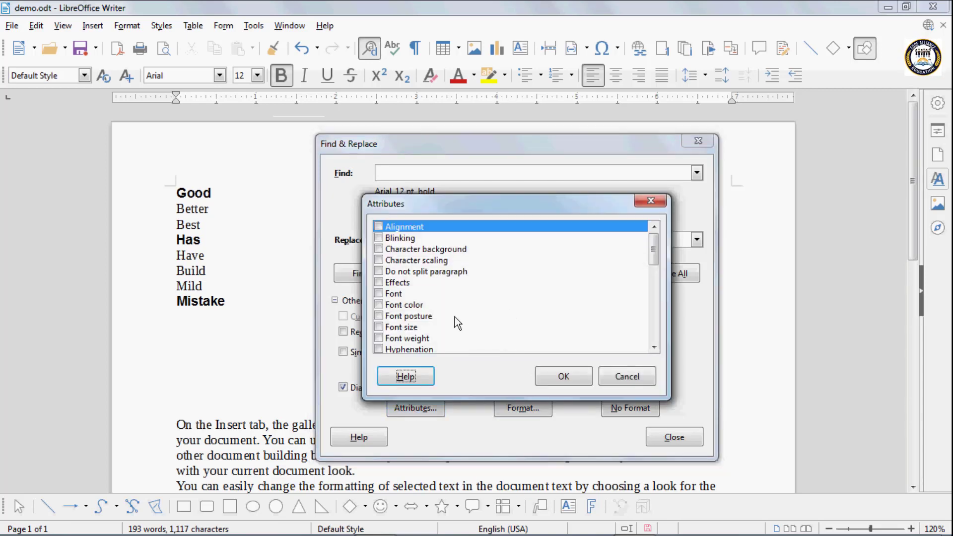
pyautogui.click(379, 294)
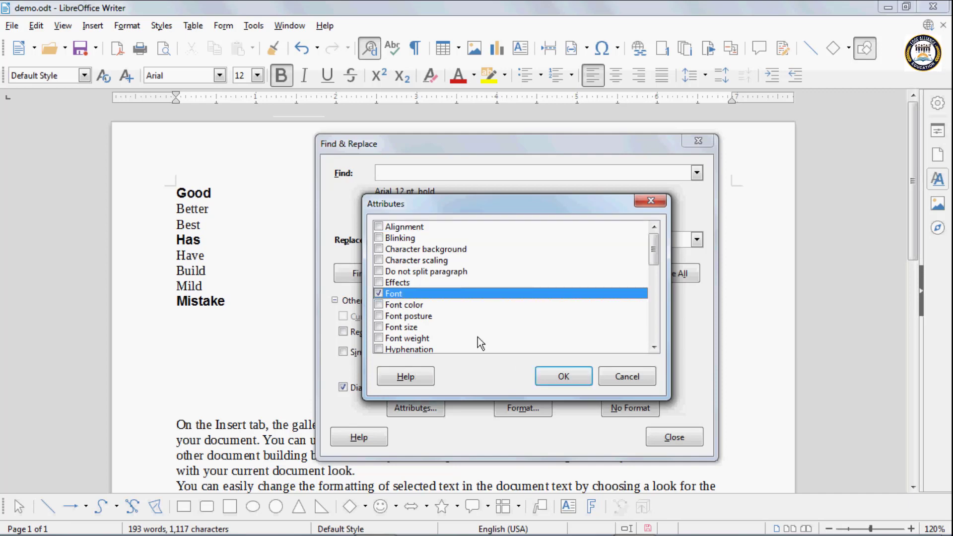
pyautogui.click(554, 377)
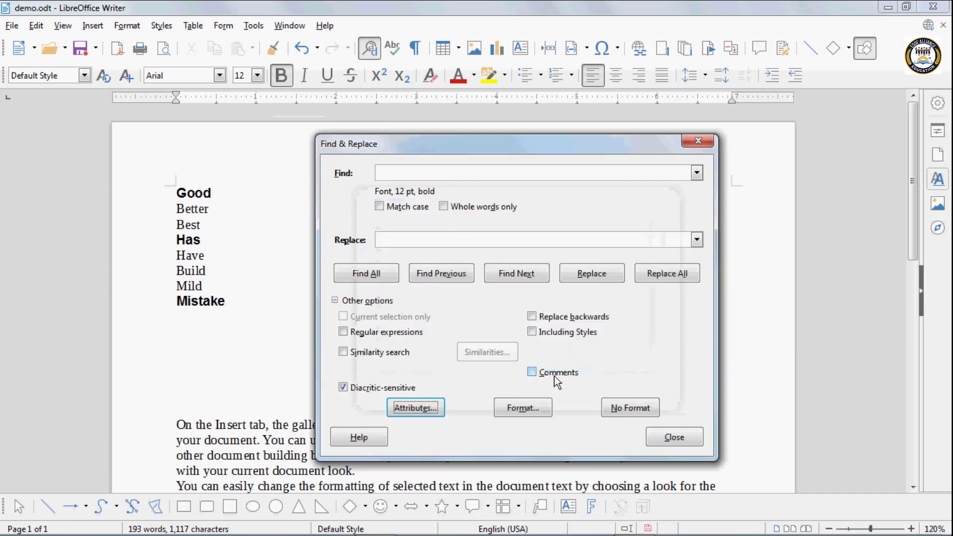
# Step through the bold matches Good and Has, then remove the formatting criteria
pyautogui.click(504, 273)
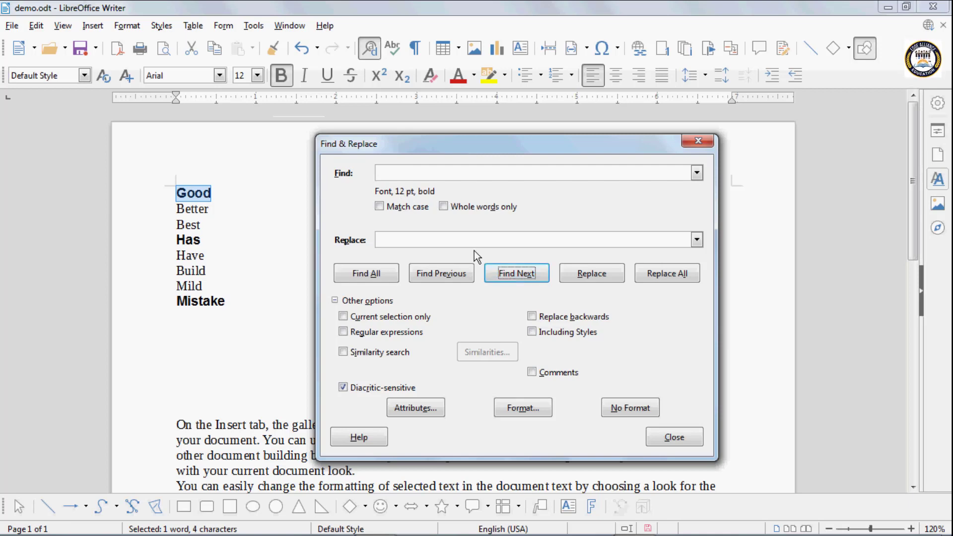
pyautogui.click(503, 276)
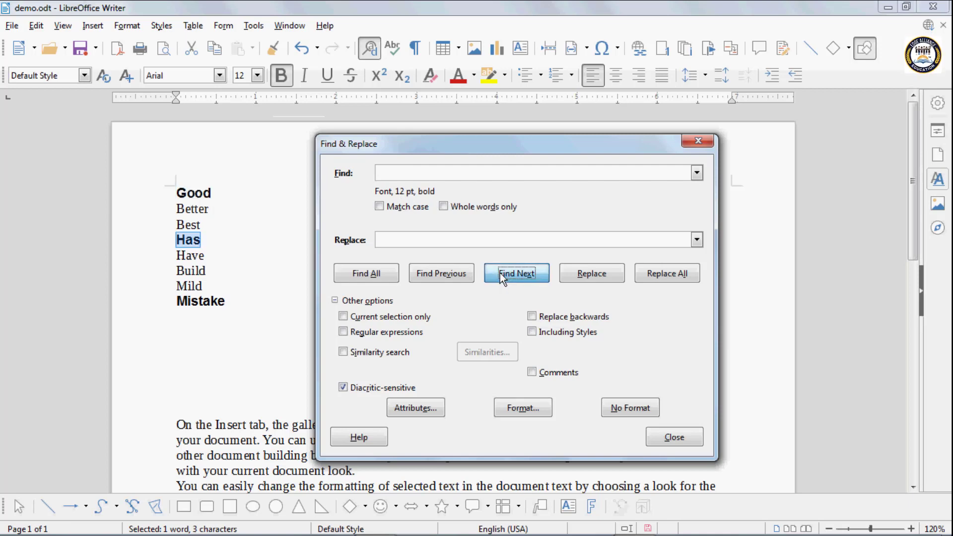
pyautogui.click(500, 273)
pyautogui.click(499, 273)
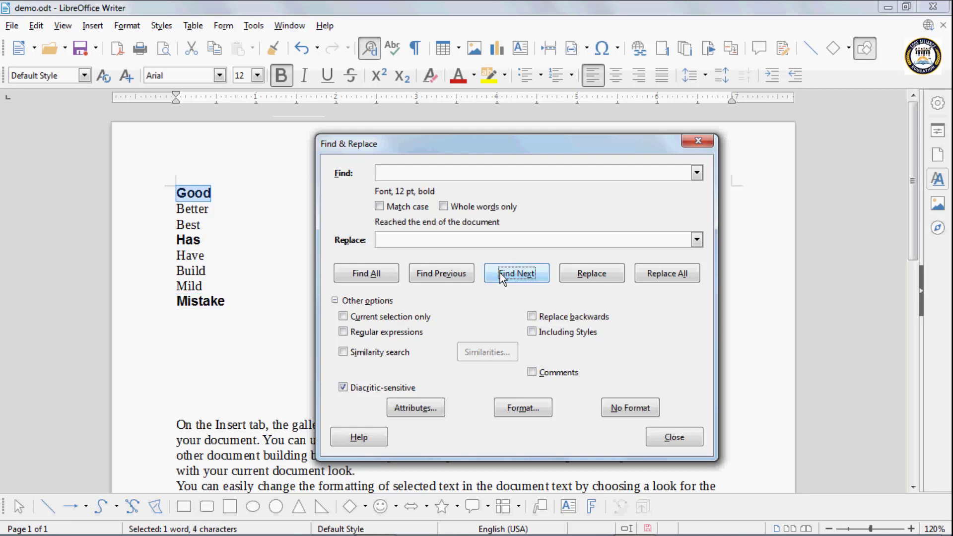
pyautogui.click(499, 273)
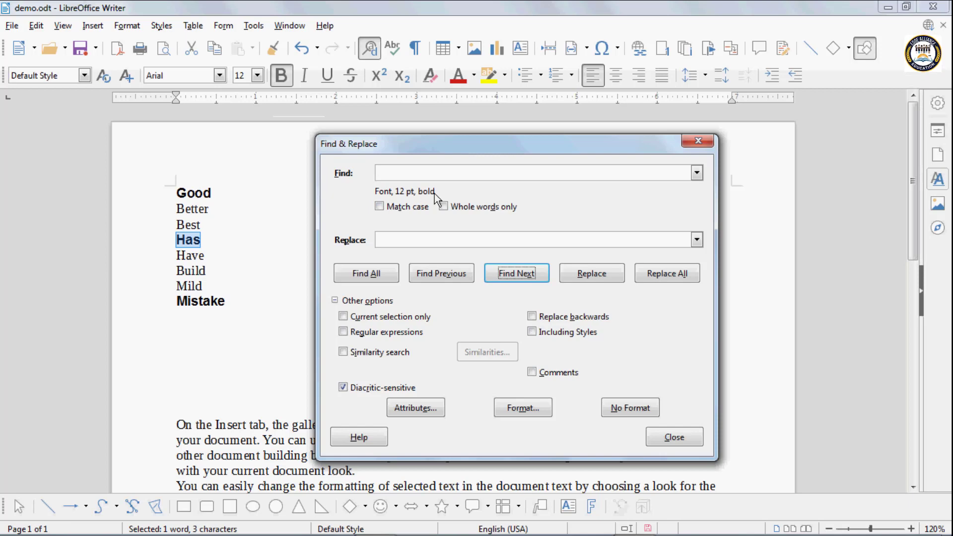
pyautogui.click(631, 407)
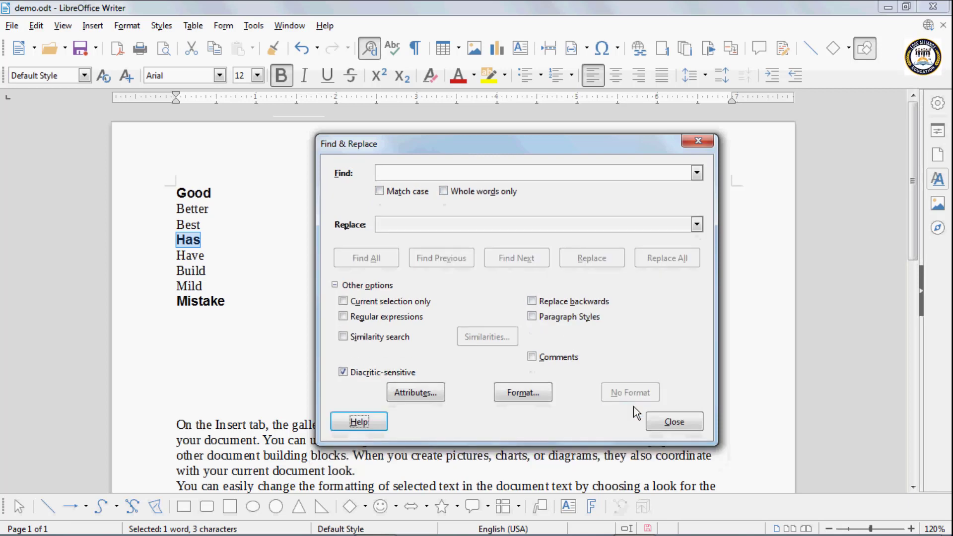
# Close Find & Replace and apply strikethrough to Better, Have and Mild
pyautogui.click(663, 421)
pyautogui.click(208, 228)
pyautogui.moveTo(209, 211); pyautogui.dragTo(177, 210)
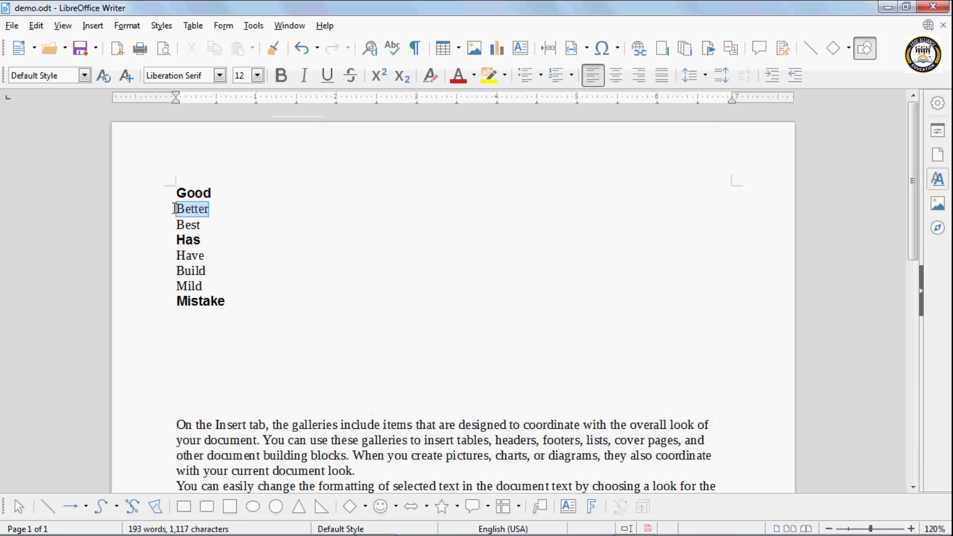
pyautogui.click(351, 77)
pyautogui.moveTo(205, 257); pyautogui.dragTo(157, 252)
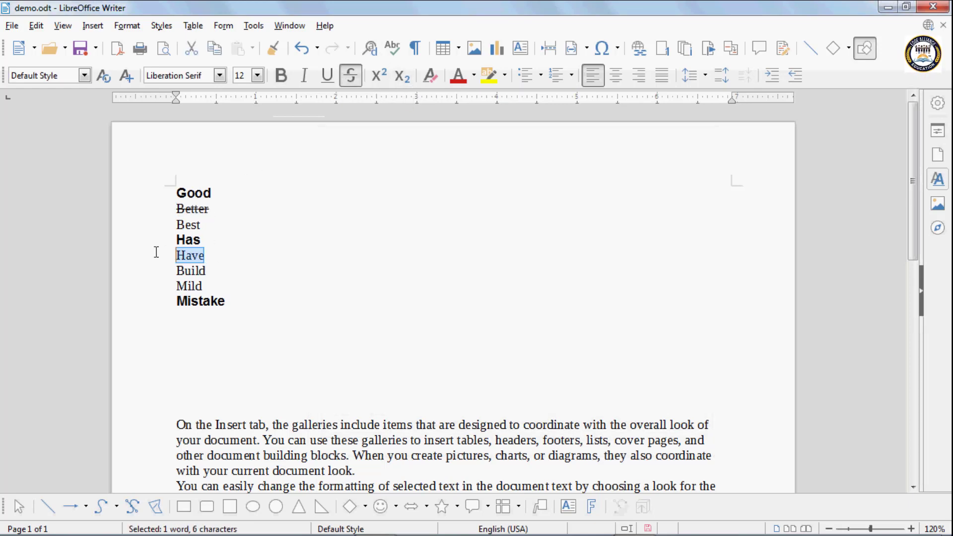
pyautogui.click(351, 79)
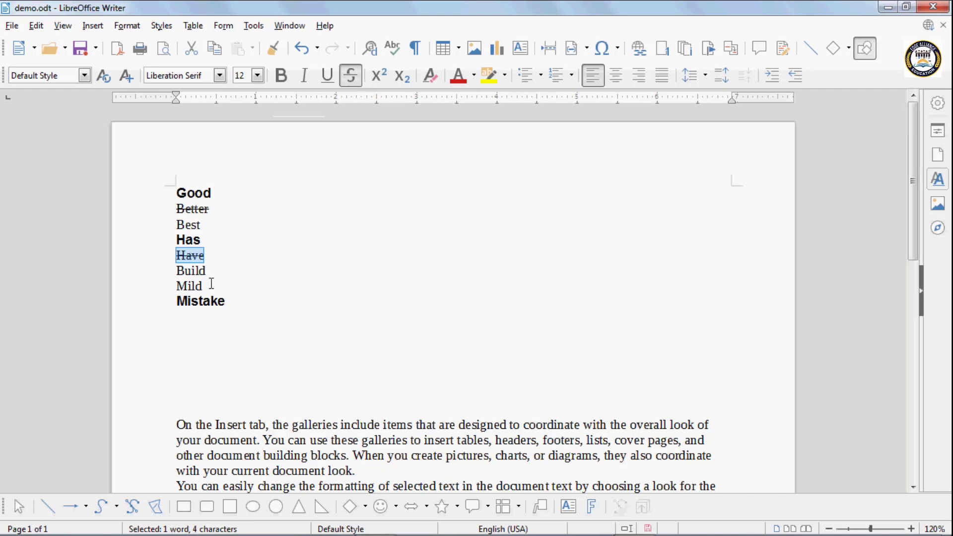
pyautogui.moveTo(204, 285); pyautogui.dragTo(170, 282)
pyautogui.click(351, 77)
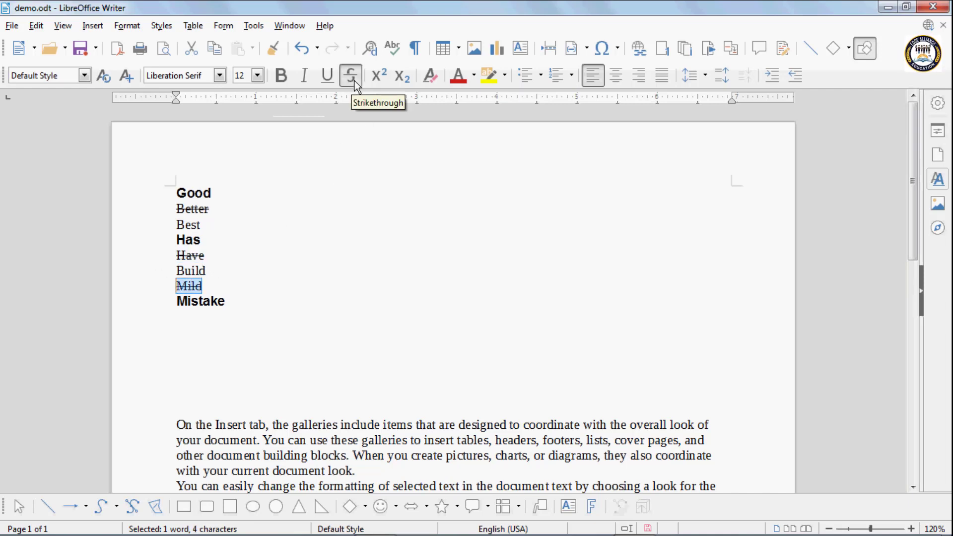
# Deselect the text and reopen the Find & Replace window
pyautogui.click(432, 201)
pyautogui.press('Down')
pyautogui.press('Down')
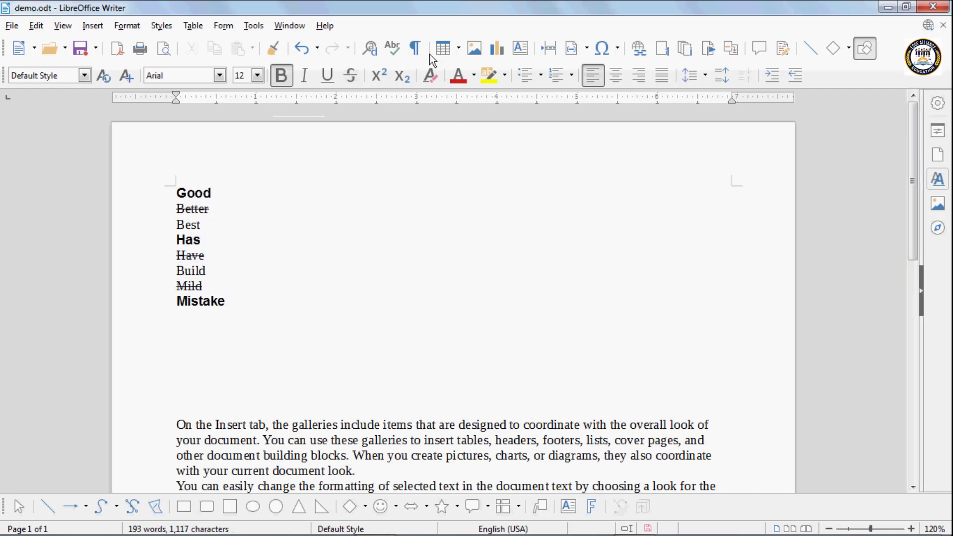
pyautogui.click(370, 48)
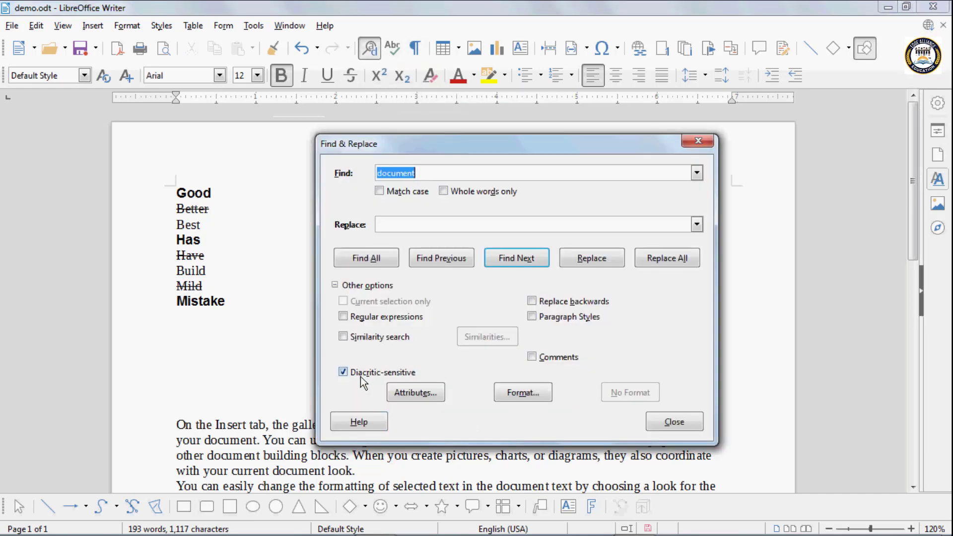
# Add Strikethrough as a search attribute and clear the leftover search word 'document'
pyautogui.click(412, 391)
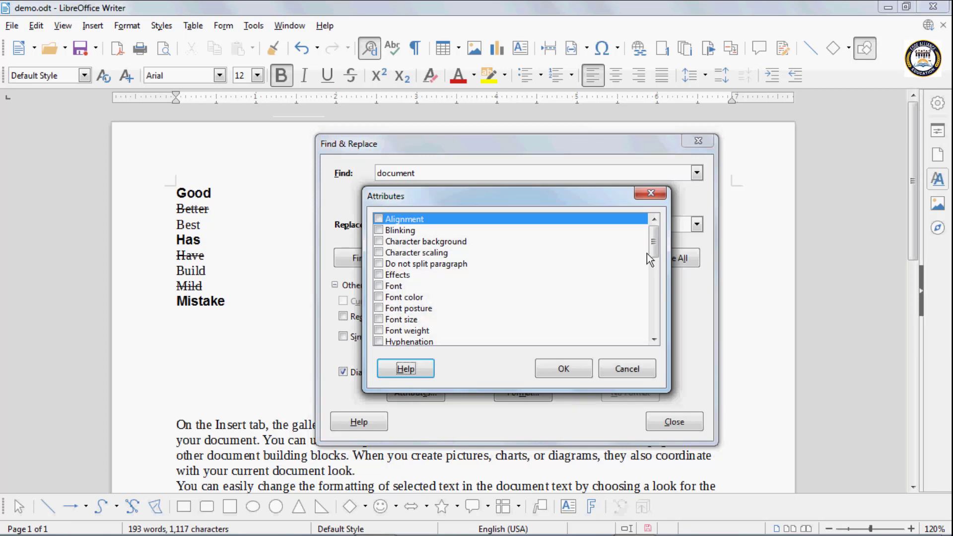
pyautogui.moveTo(653, 248); pyautogui.dragTo(653, 318)
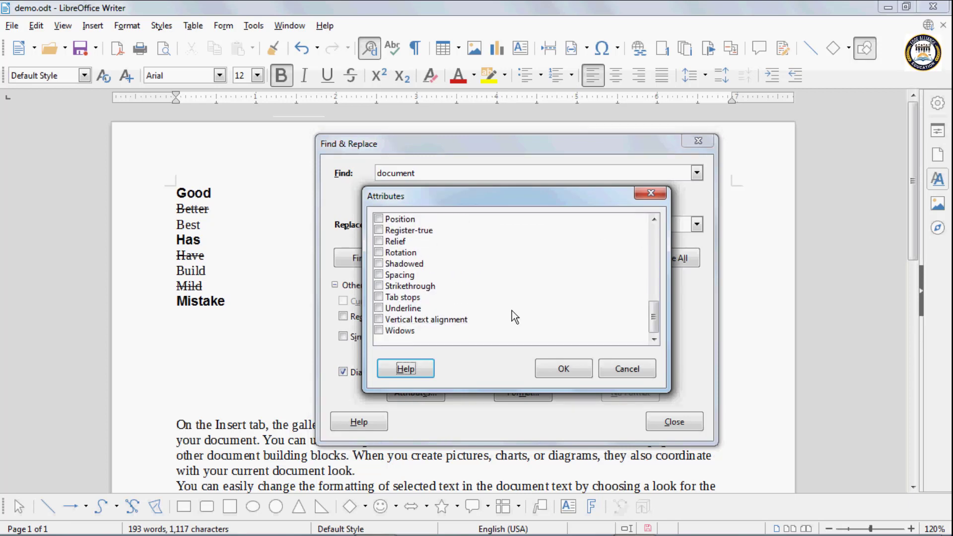
pyautogui.click(379, 286)
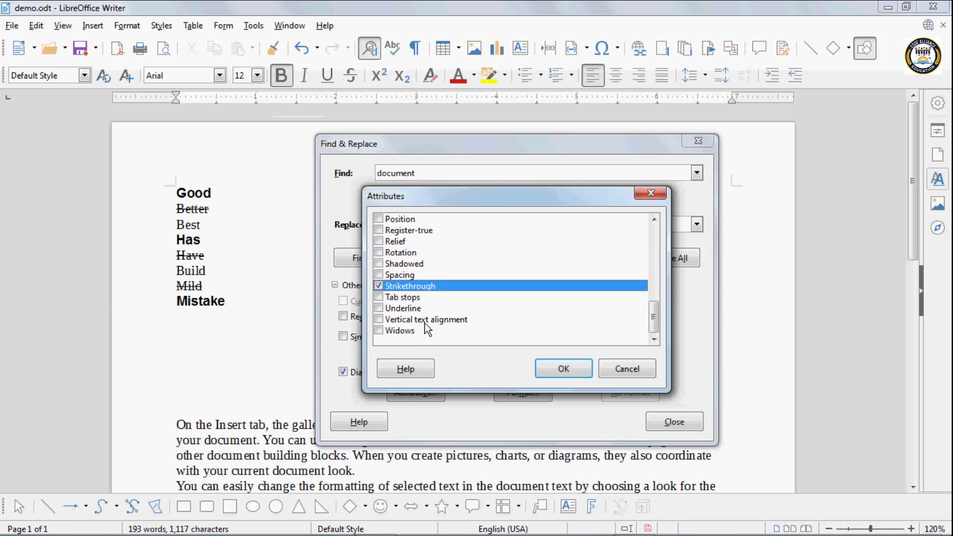
pyautogui.click(561, 371)
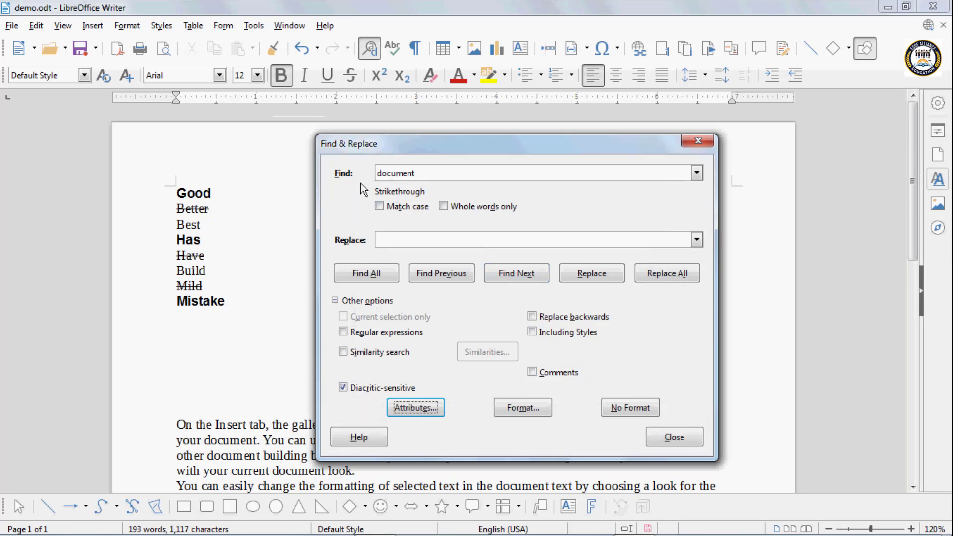
pyautogui.doubleClick(422, 174)
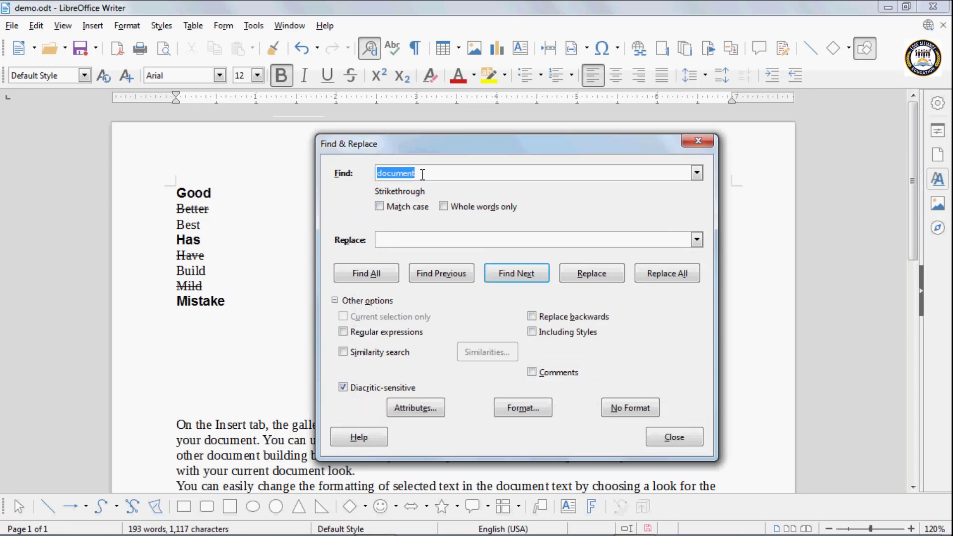
pyautogui.press('BackSpace')
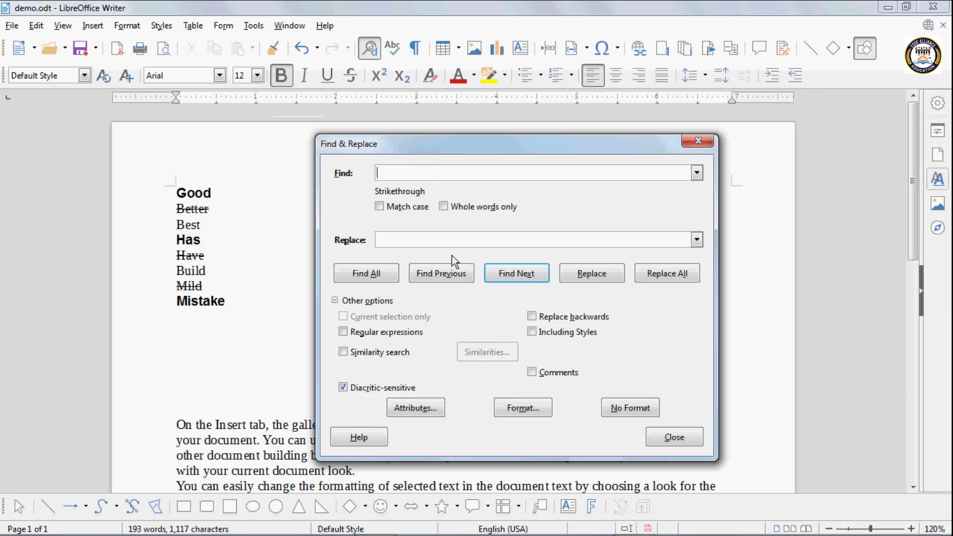
# Cycle through the struck-through words Better, Have and Mild, then close Find & Replace
pyautogui.click(501, 271)
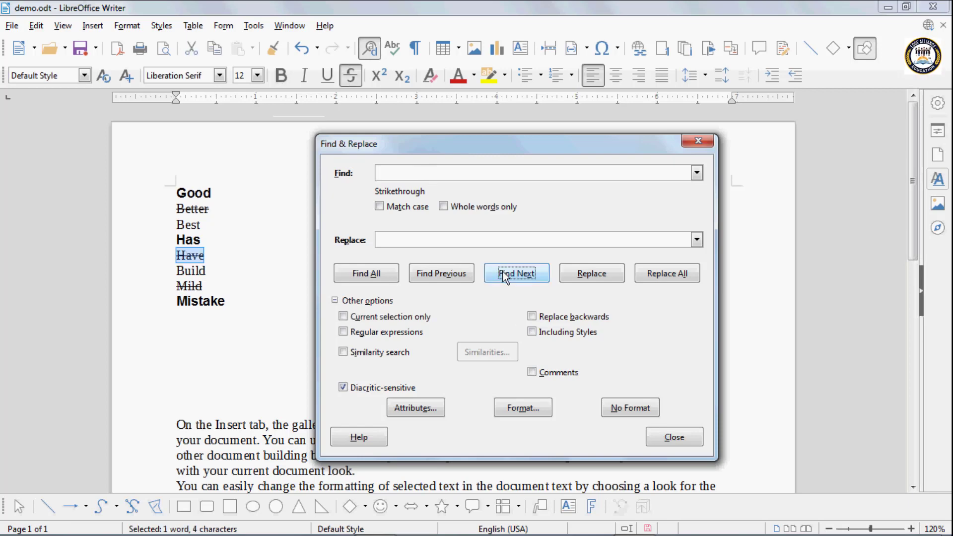
pyautogui.click(503, 273)
pyautogui.click(503, 272)
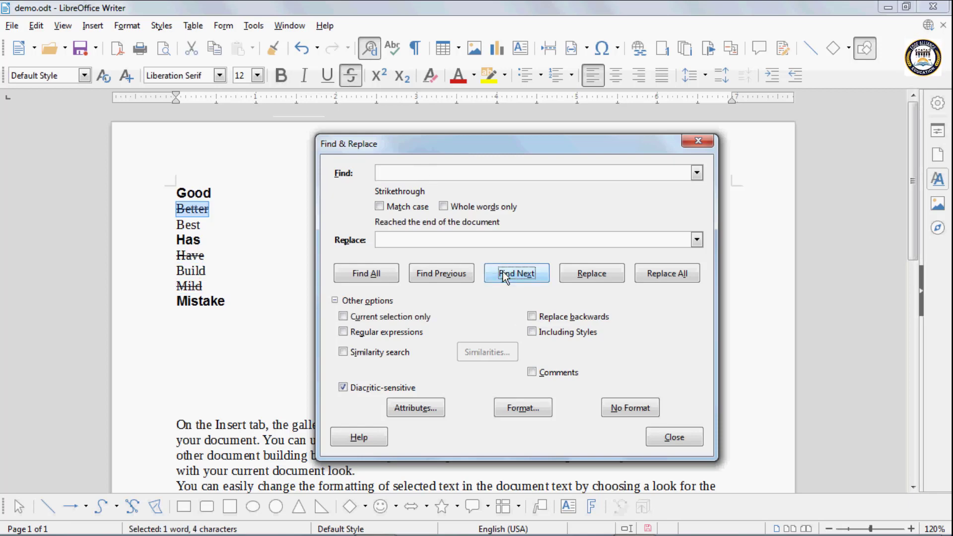
pyautogui.click(502, 272)
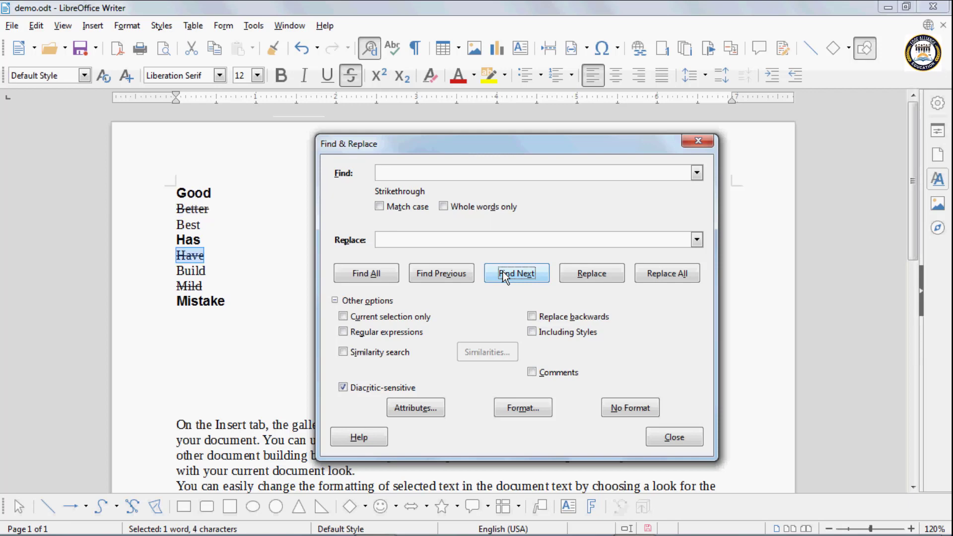
pyautogui.click(503, 272)
pyautogui.click(503, 273)
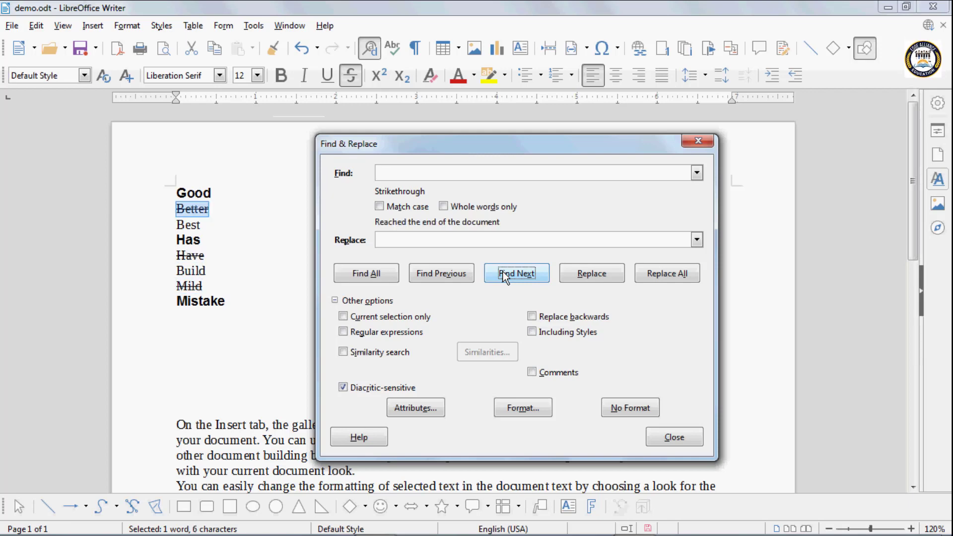
pyautogui.click(502, 272)
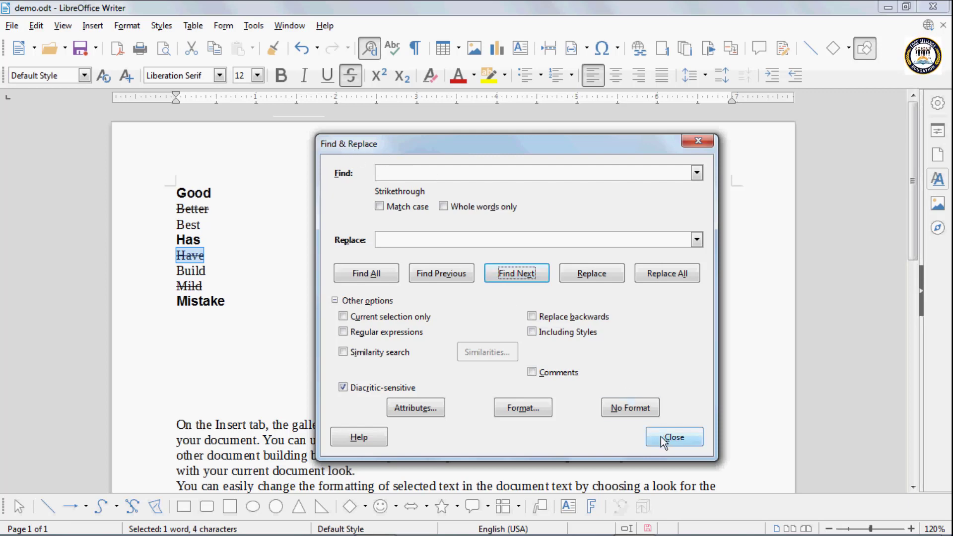
pyautogui.click(662, 437)
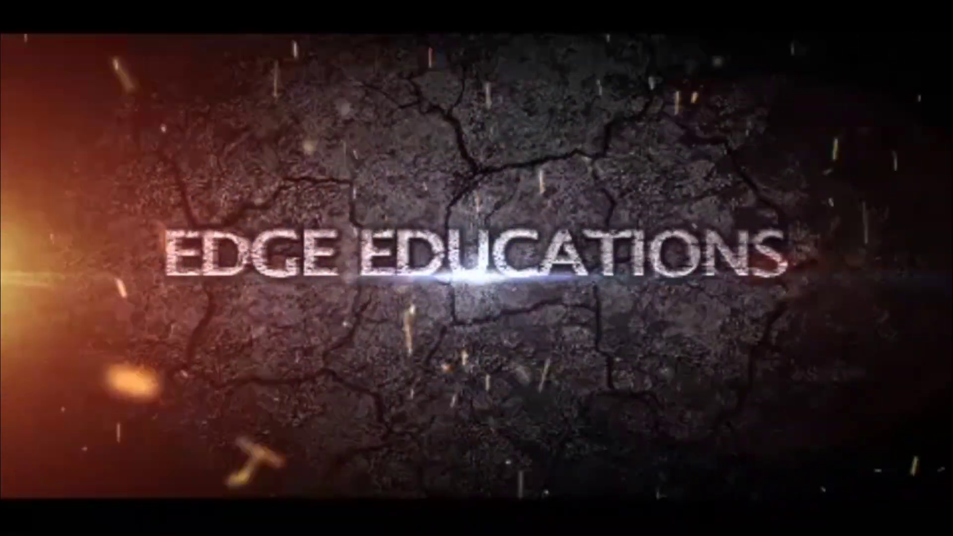